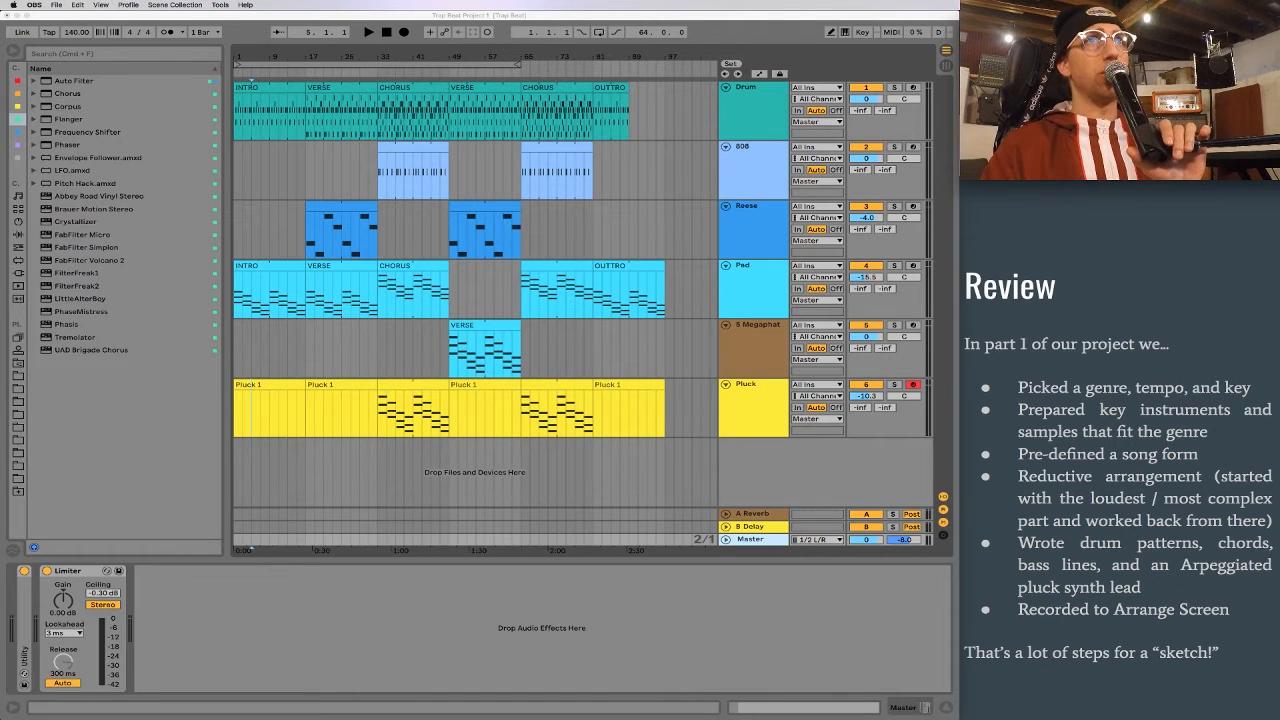
Step: Play the arrangement from bar 1, lowering the Reese track's volume and raising the Pad track's volume to -14.7 dB along the way
{"action": "left_click", "coordinate": [265, 268]}
{"action": "left_click", "coordinate": [265, 268]}
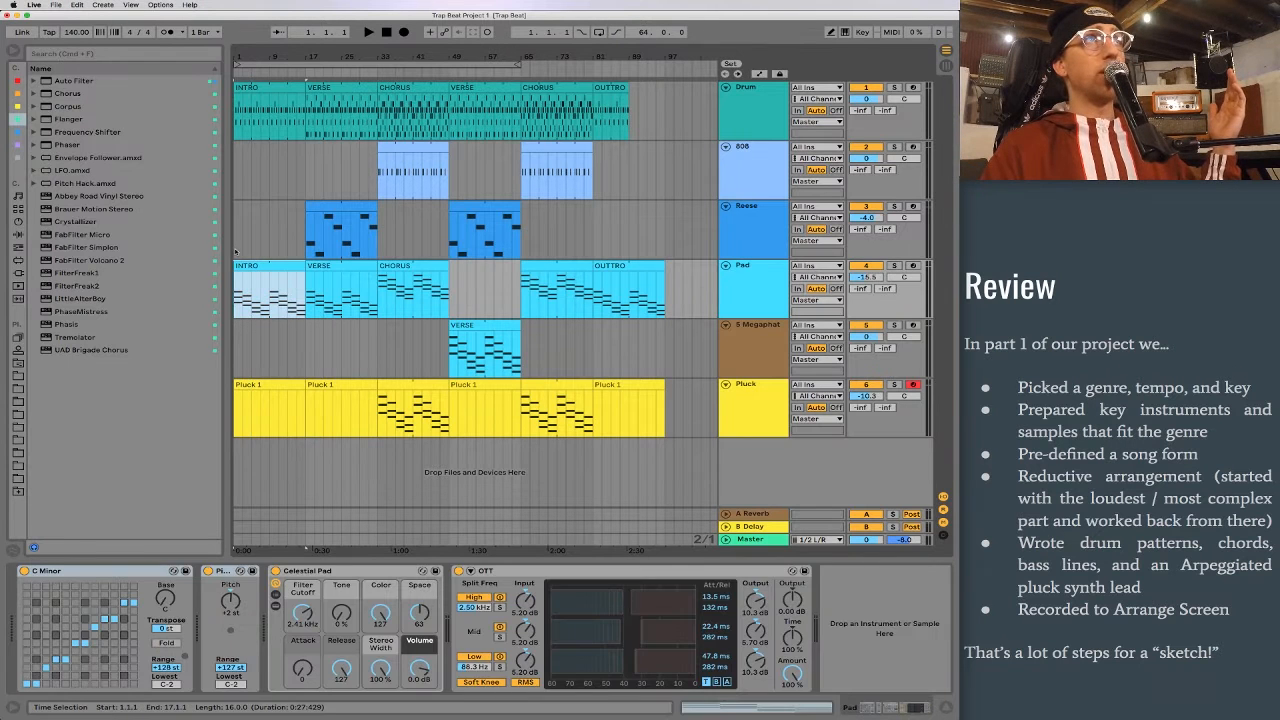
{"action": "left_click", "coordinate": [234, 251]}
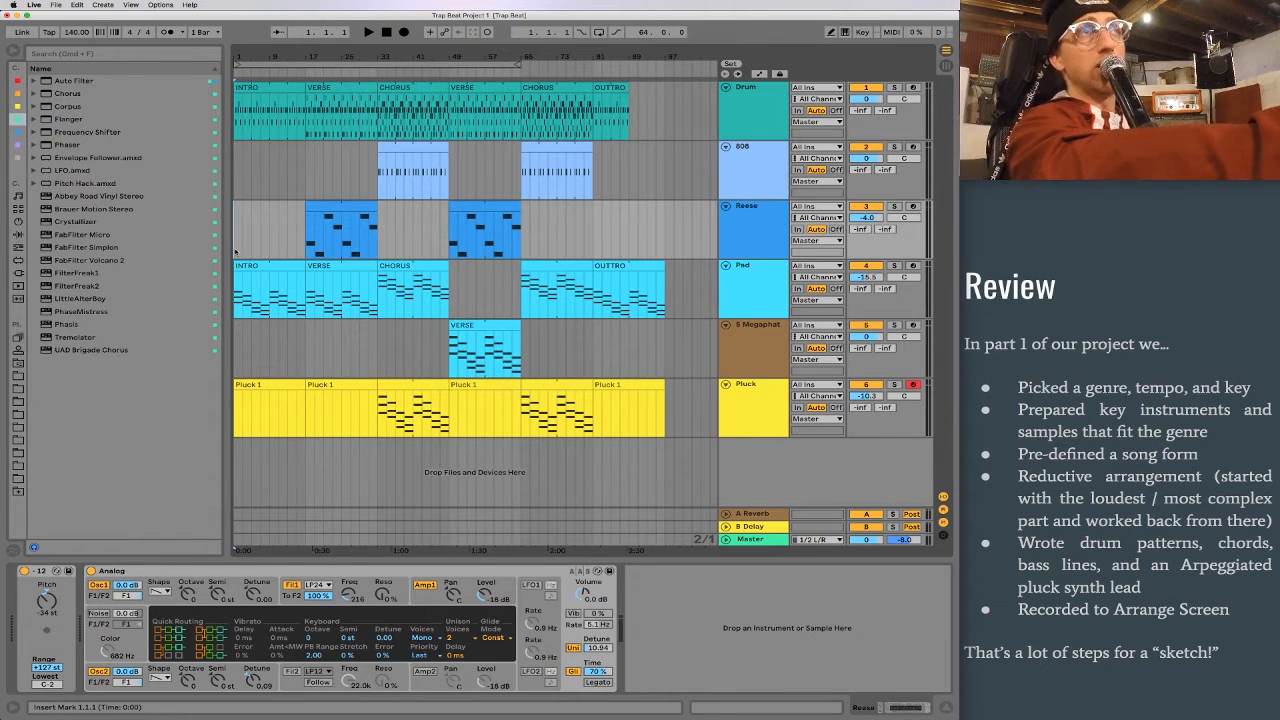
{"action": "key", "text": "space"}
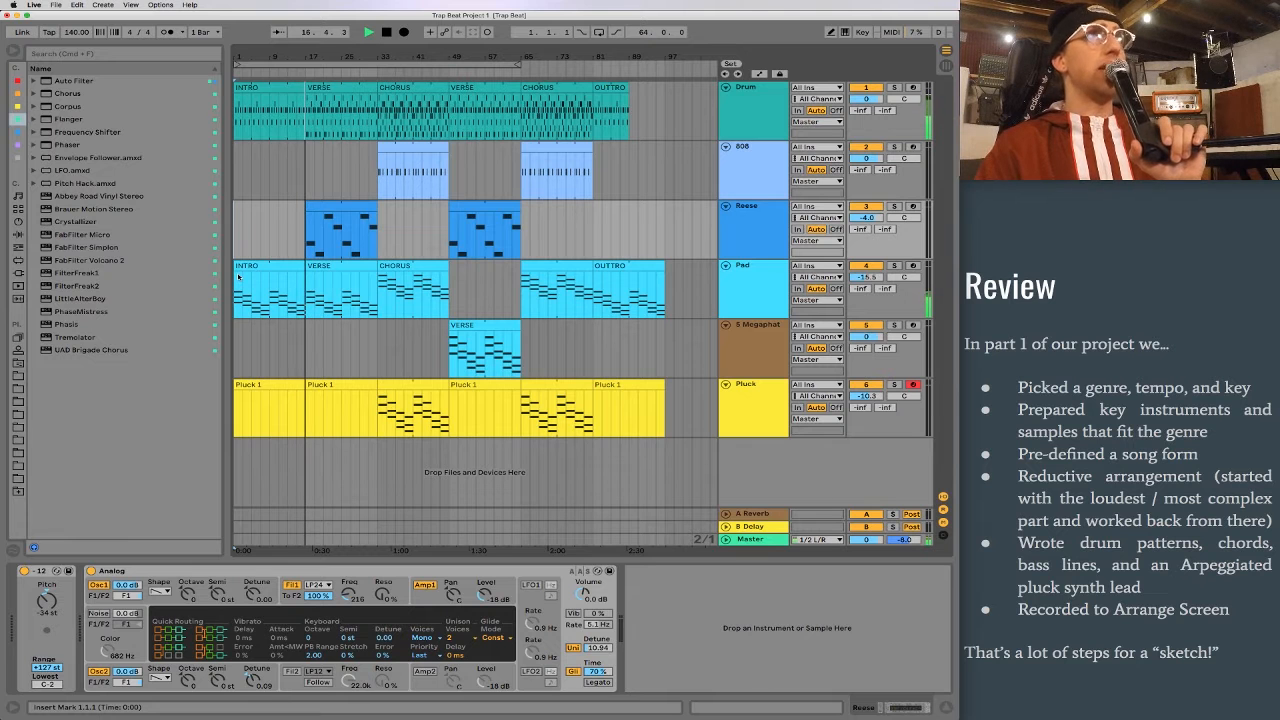
{"action": "left_click_drag", "start_coordinate": [865, 218], "coordinate": [865, 252]}
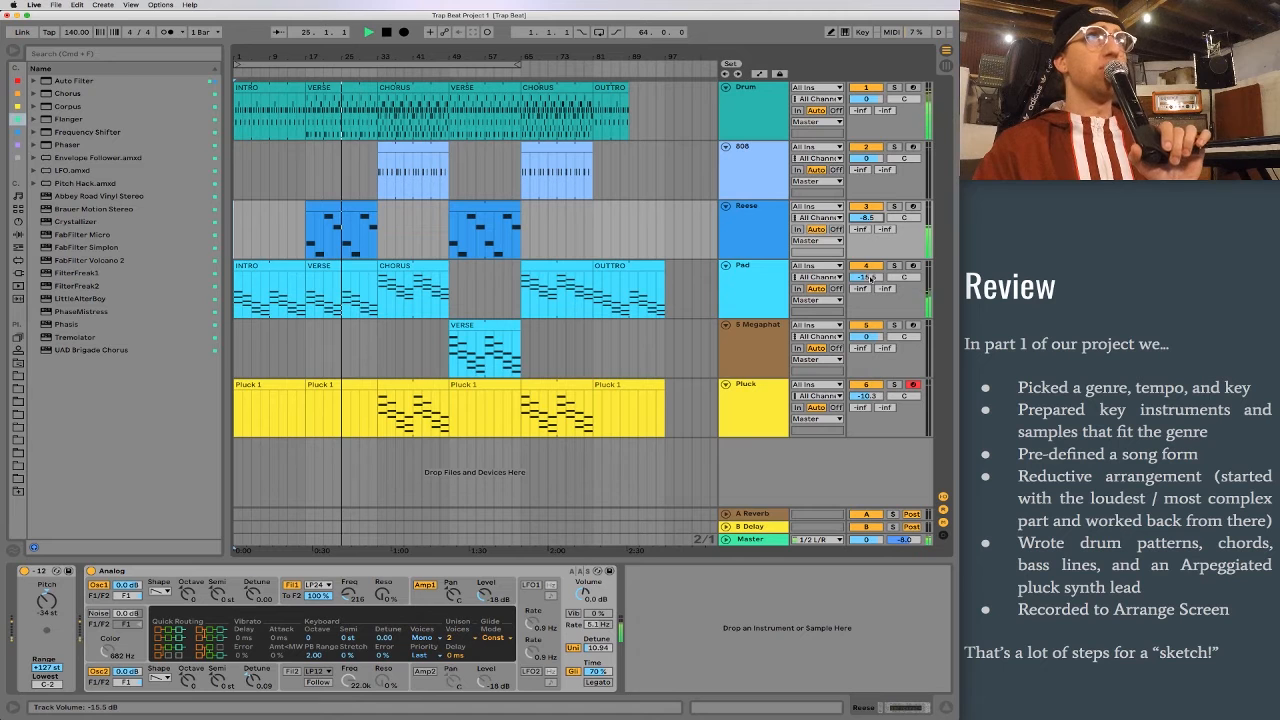
{"action": "left_click_drag", "start_coordinate": [870, 278], "coordinate": [870, 274]}
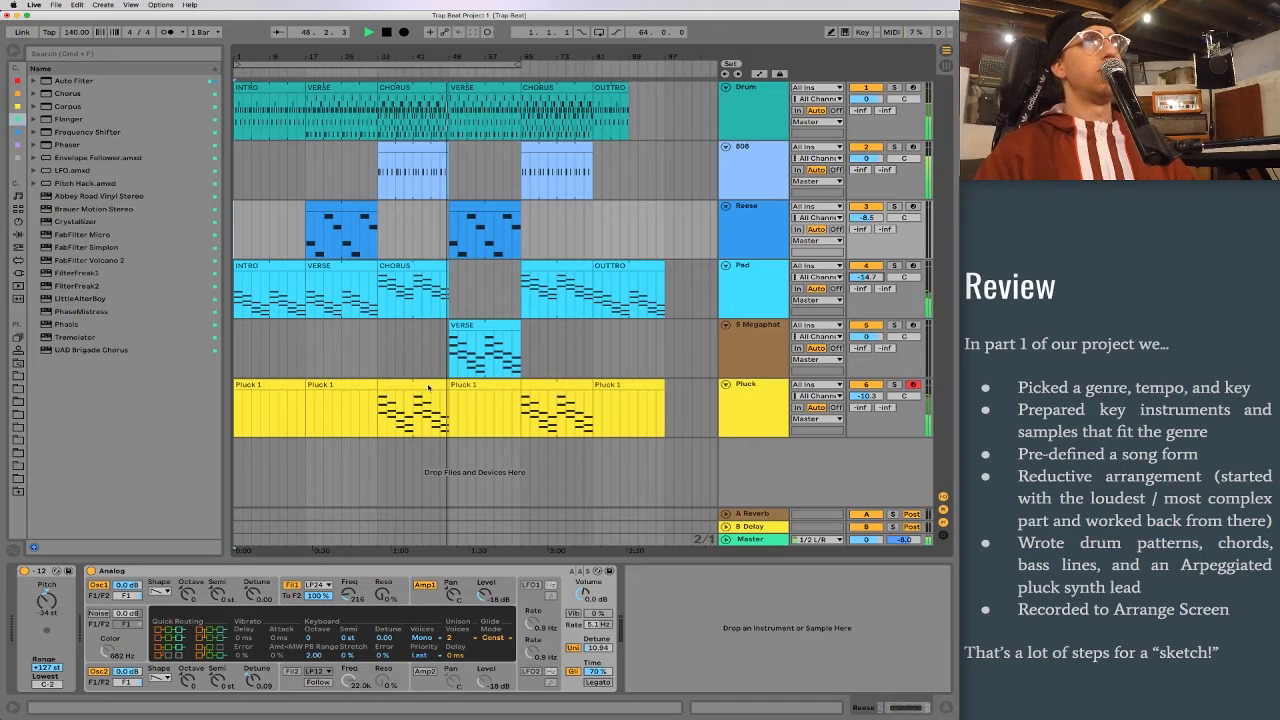
{"action": "key", "text": "space"}
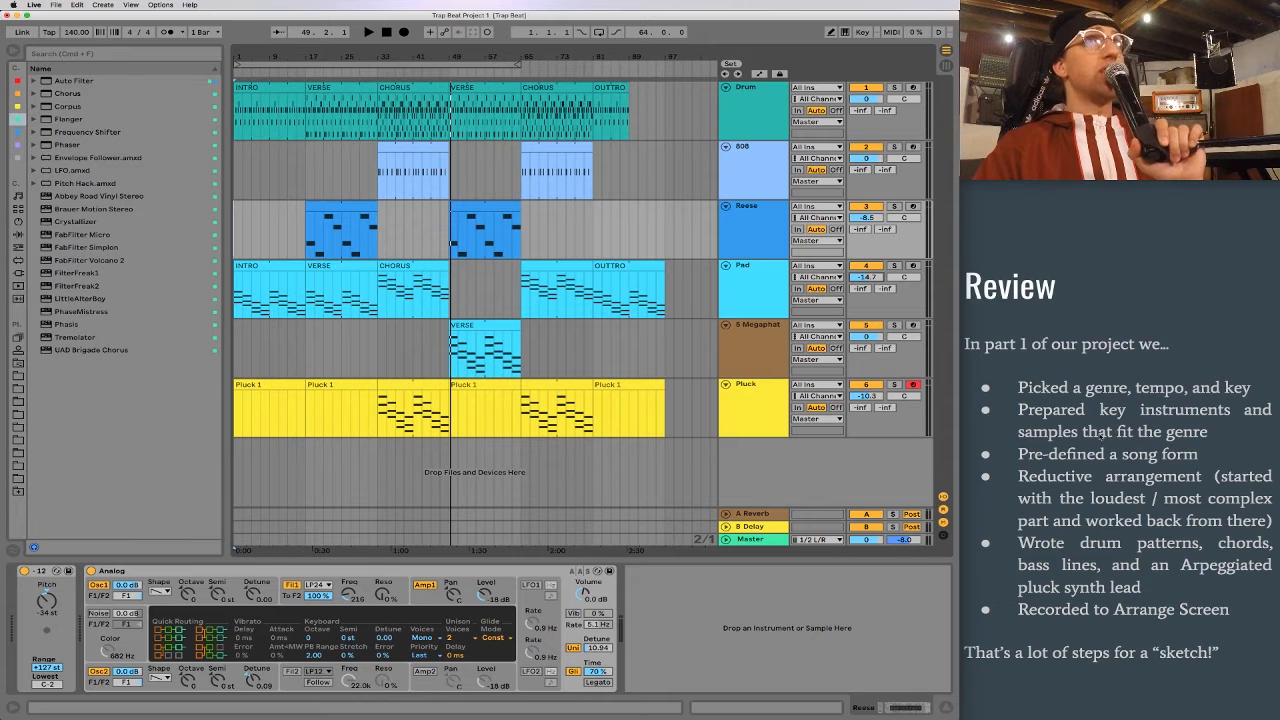
Step: Bring up the Edits notes and review the song form by going through the Drum clips from INTRO to OUTTRO
{"action": "scroll", "coordinate": [1098, 436], "scroll_direction": "down", "scroll_amount": 1}
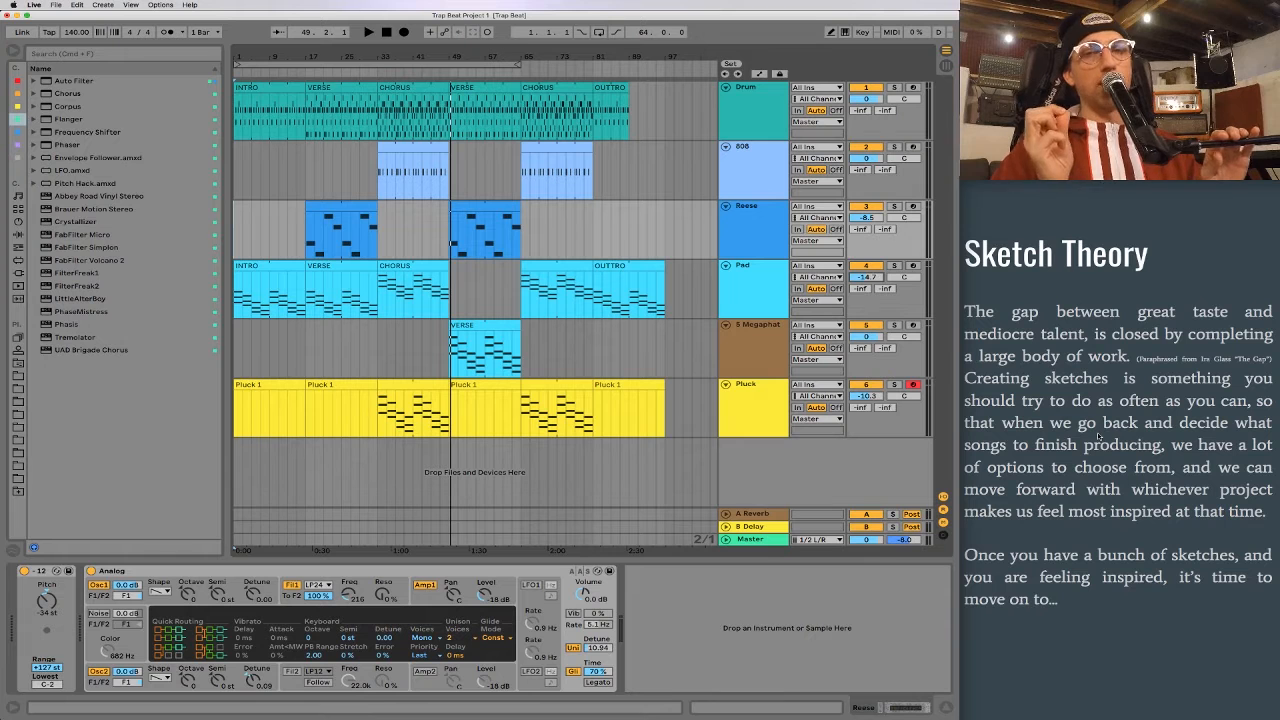
{"action": "left_click", "coordinate": [1146, 462]}
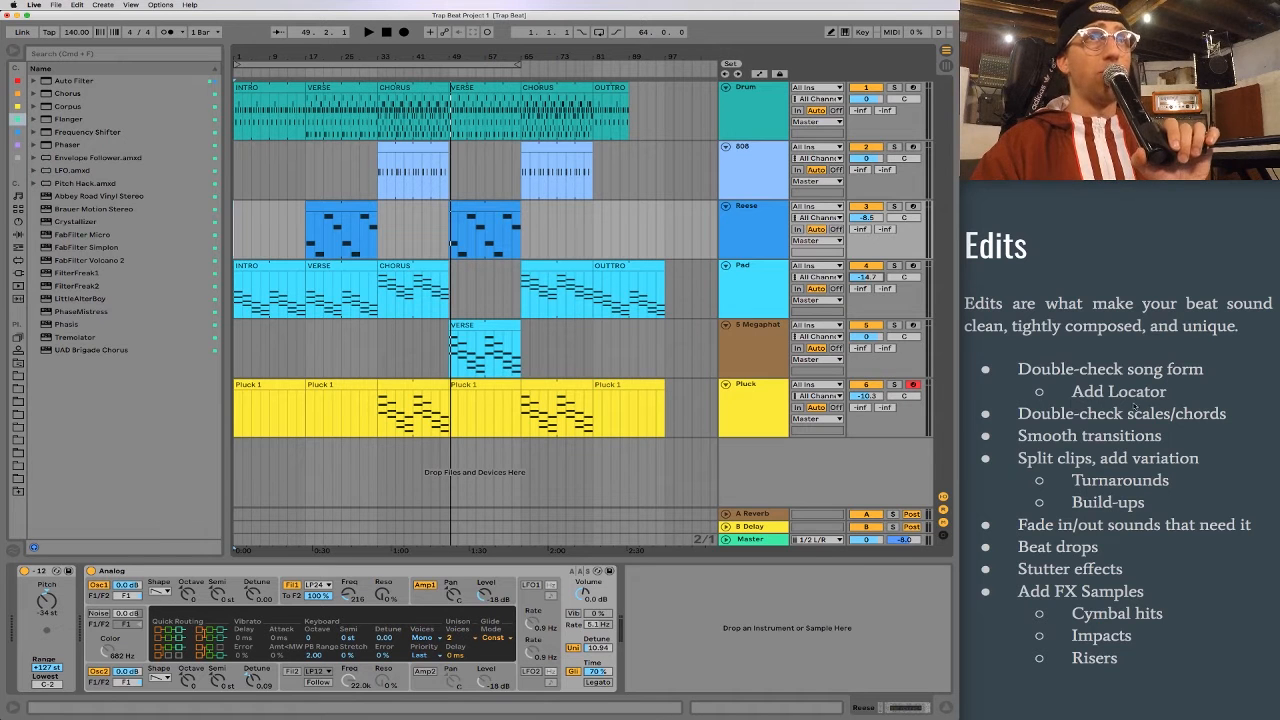
{"action": "left_click_drag", "start_coordinate": [240, 165], "coordinate": [509, 147]}
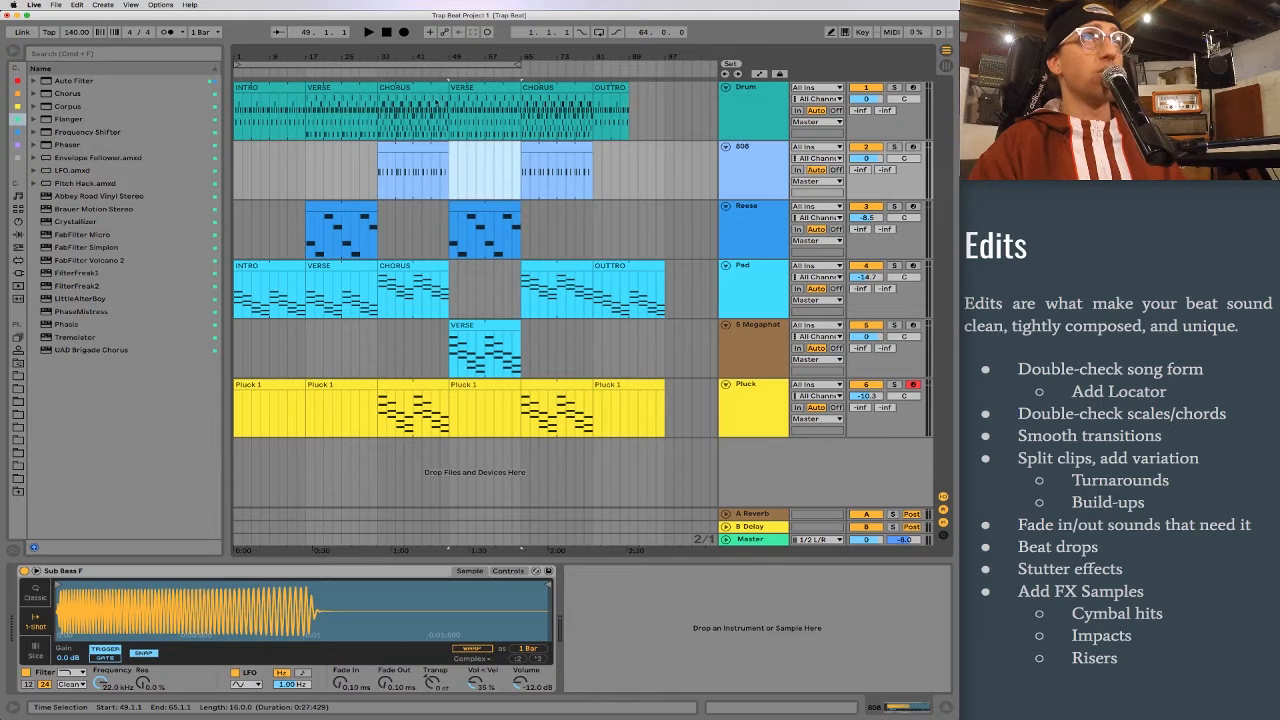
{"action": "left_click", "coordinate": [272, 88]}
{"action": "left_click", "coordinate": [343, 89]}
{"action": "left_click", "coordinate": [399, 88]}
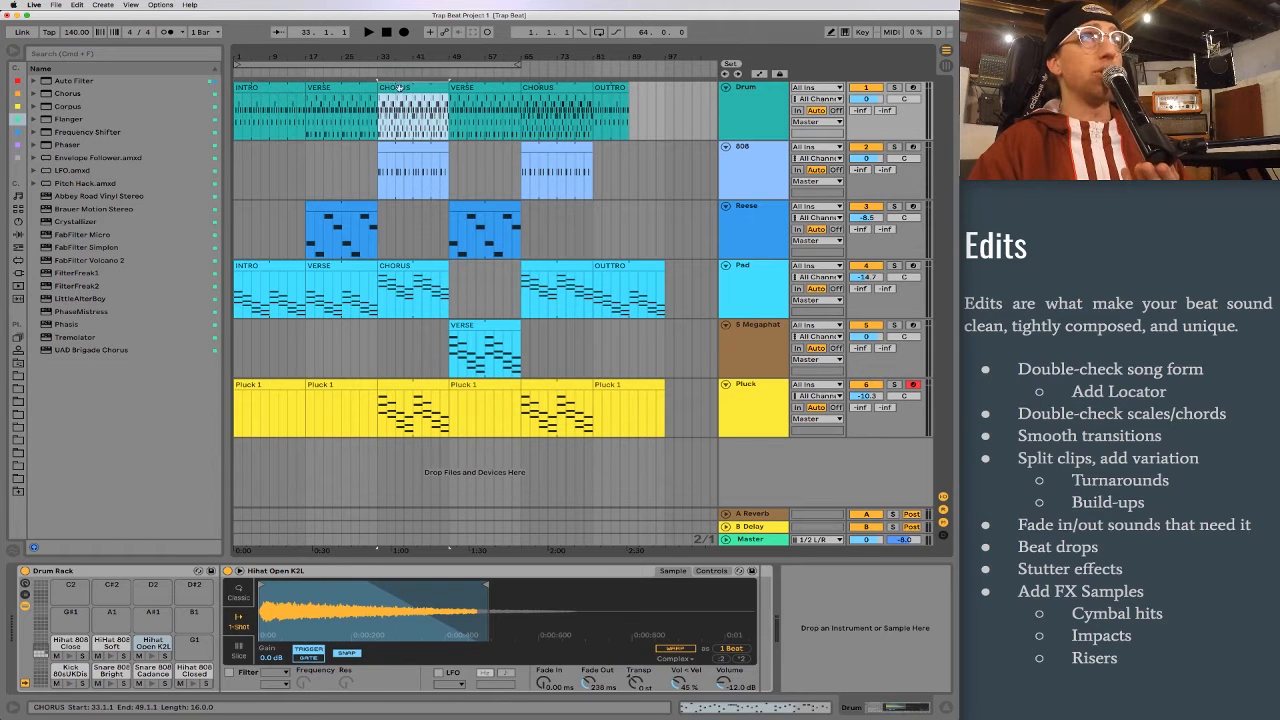
{"action": "left_click", "coordinate": [485, 88]}
{"action": "left_click", "coordinate": [556, 88]}
{"action": "left_click", "coordinate": [611, 88]}
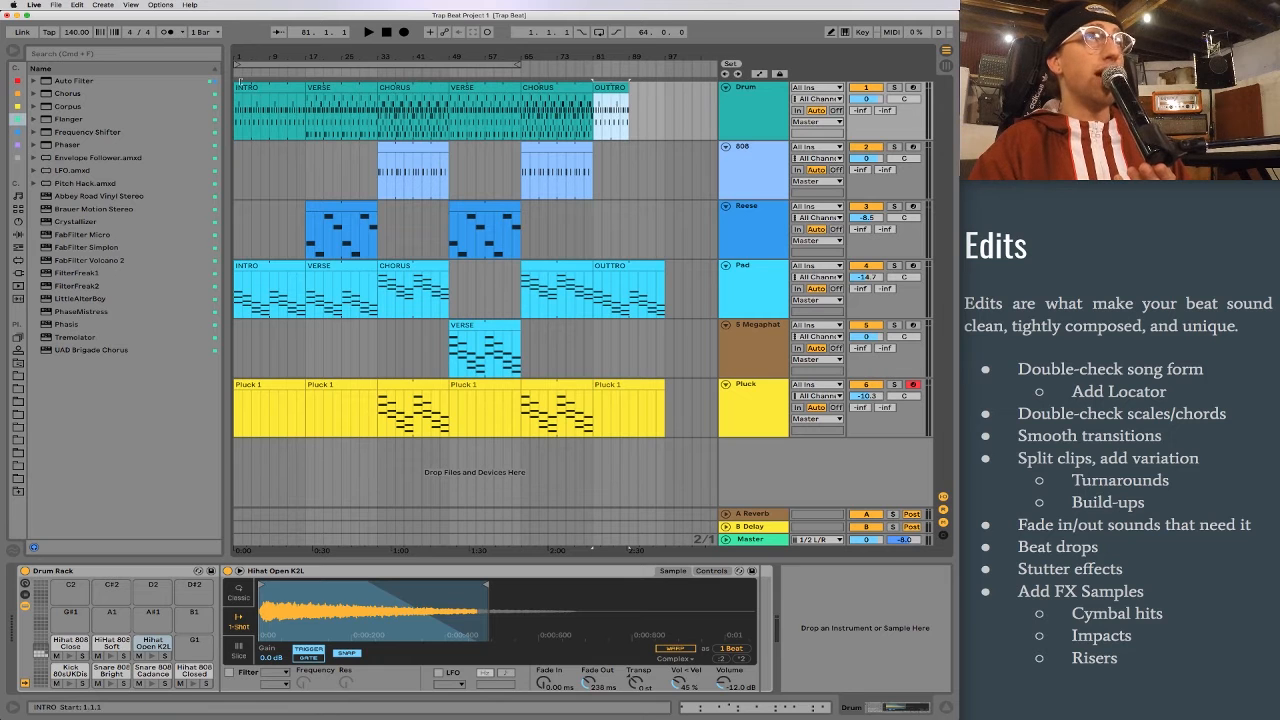
Step: Add locators named Intro, Verse, Chorus, Verse, Chorus and Outtro at the start of each song section
{"action": "right_click", "coordinate": [236, 74]}
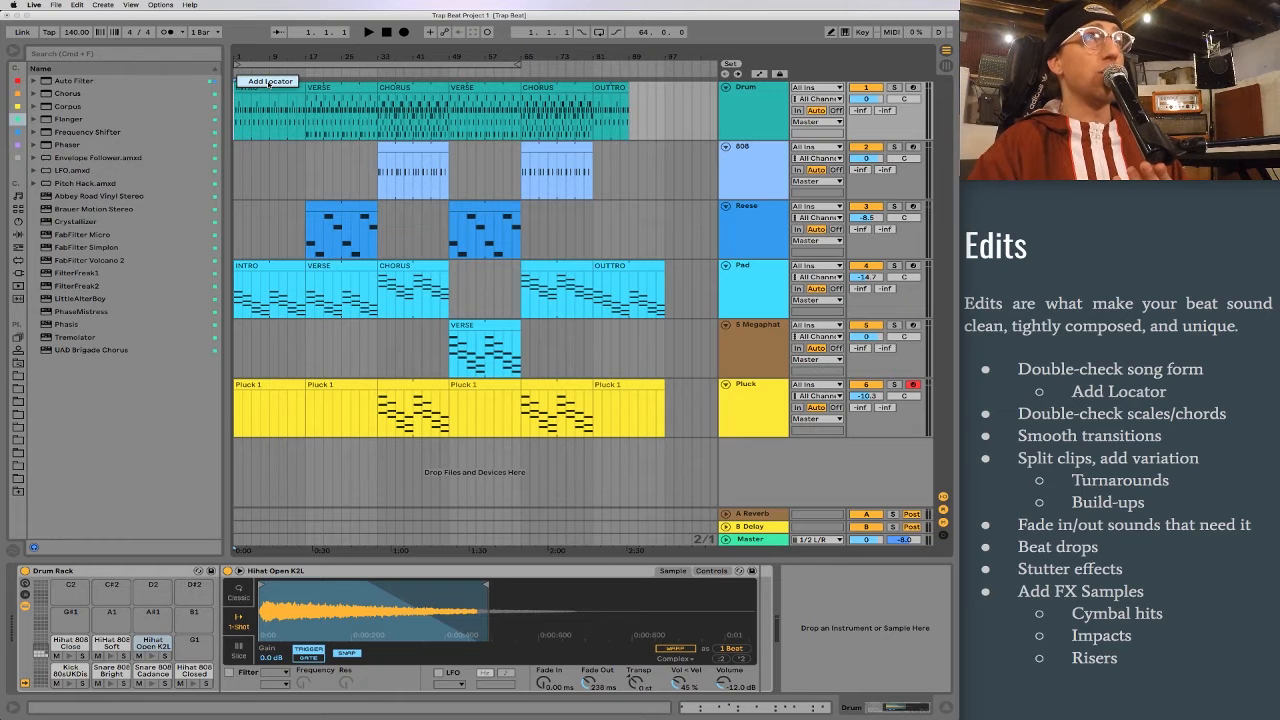
{"action": "left_click", "coordinate": [268, 82]}
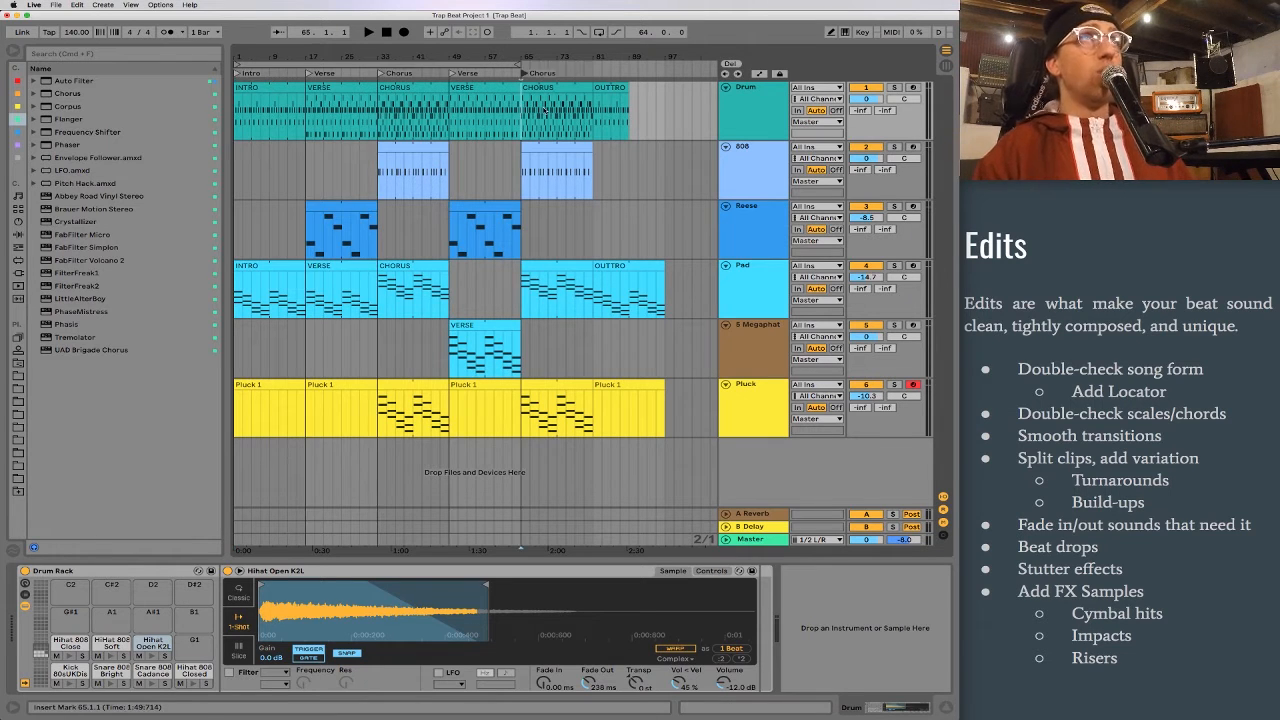
{"action": "right_click", "coordinate": [592, 74]}
{"action": "left_click", "coordinate": [626, 107]}
Step: Play the song's ending from bar 95 and listen for where the Pad's tail fades out
{"action": "left_click", "coordinate": [660, 297]}
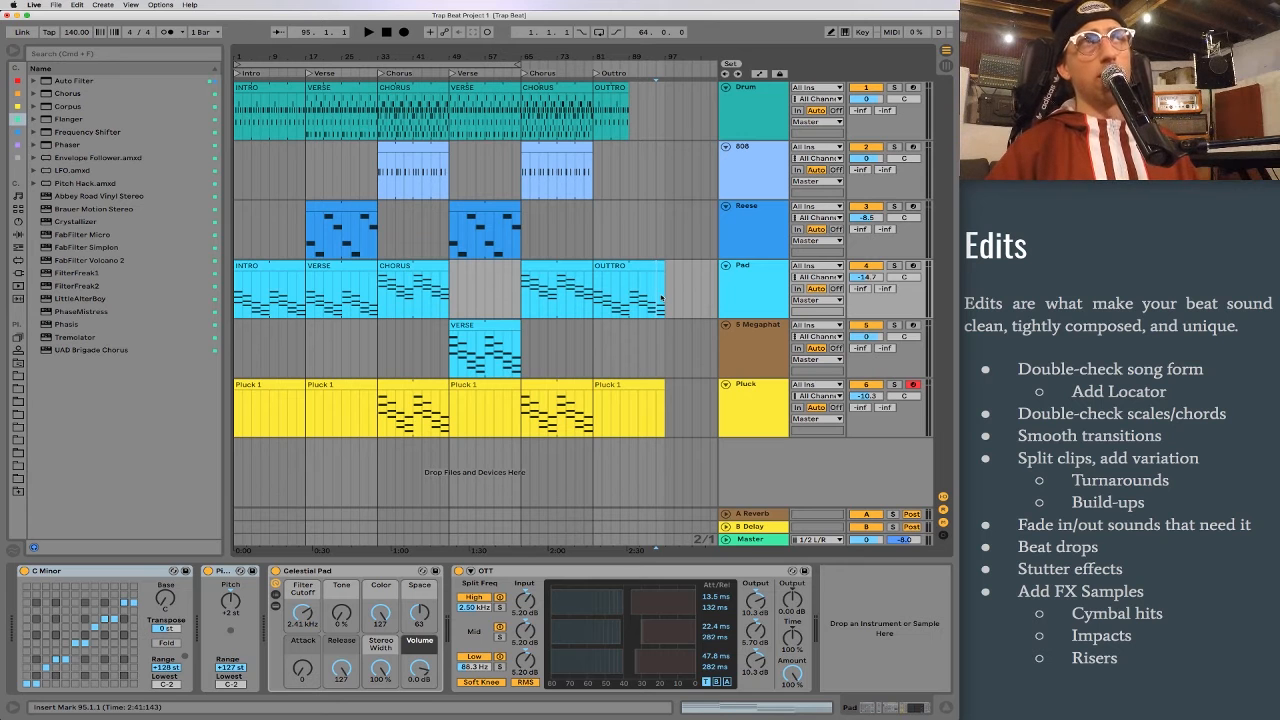
{"action": "key", "text": "space"}
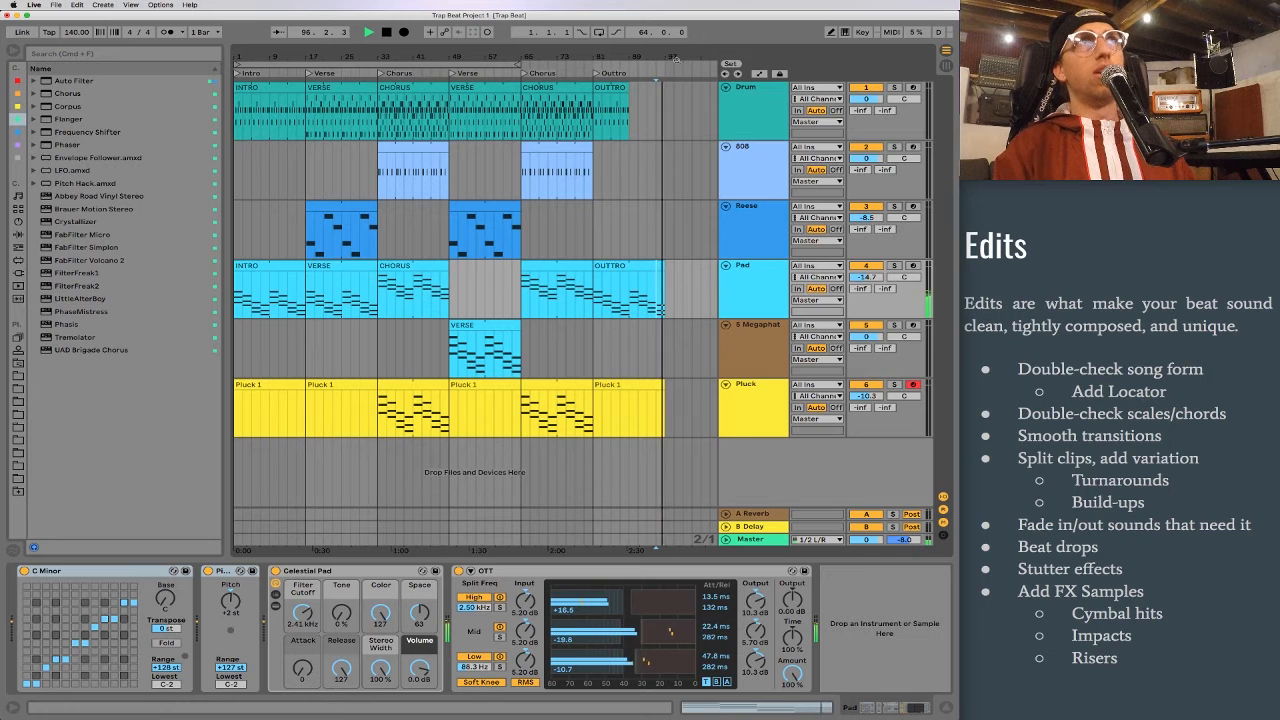
{"action": "left_click_drag", "start_coordinate": [677, 57], "coordinate": [665, 300]}
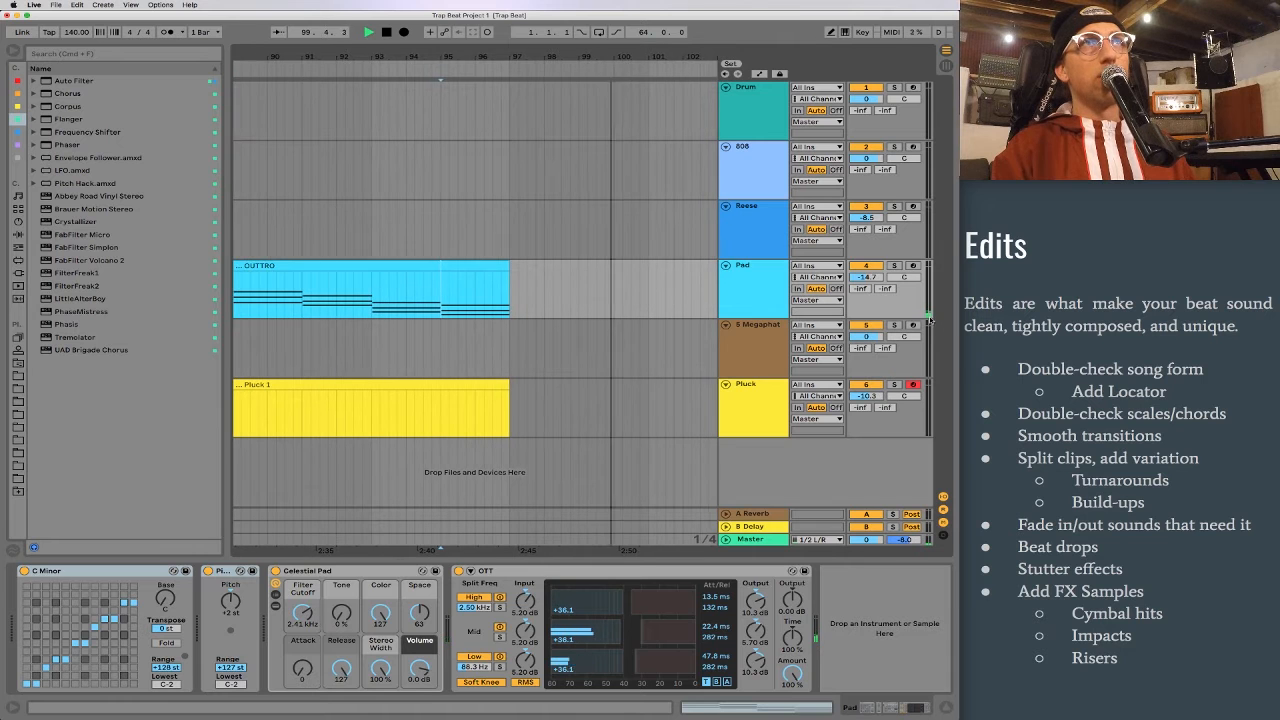
{"action": "left_click", "coordinate": [624, 300]}
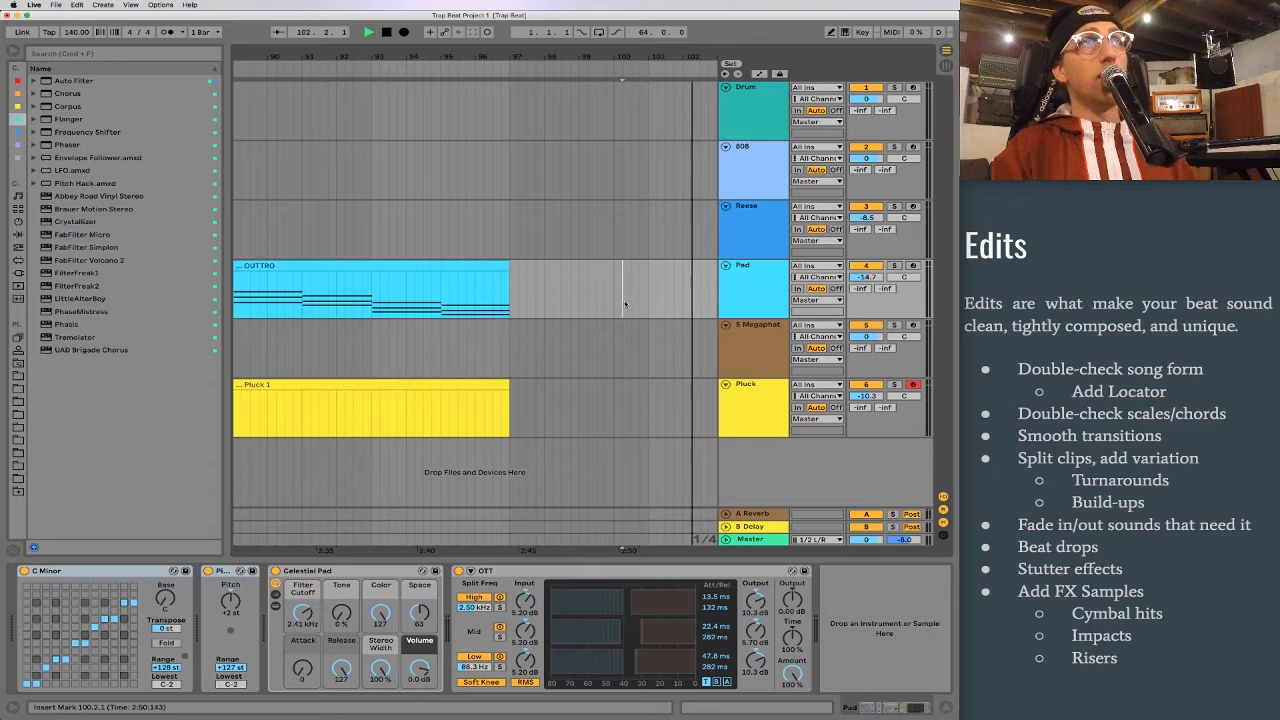
{"action": "key", "text": "space"}
Step: Add a locator named END at position 100.3.1 and return to the full arrangement
{"action": "left_click", "coordinate": [630, 295]}
{"action": "right_click", "coordinate": [630, 72]}
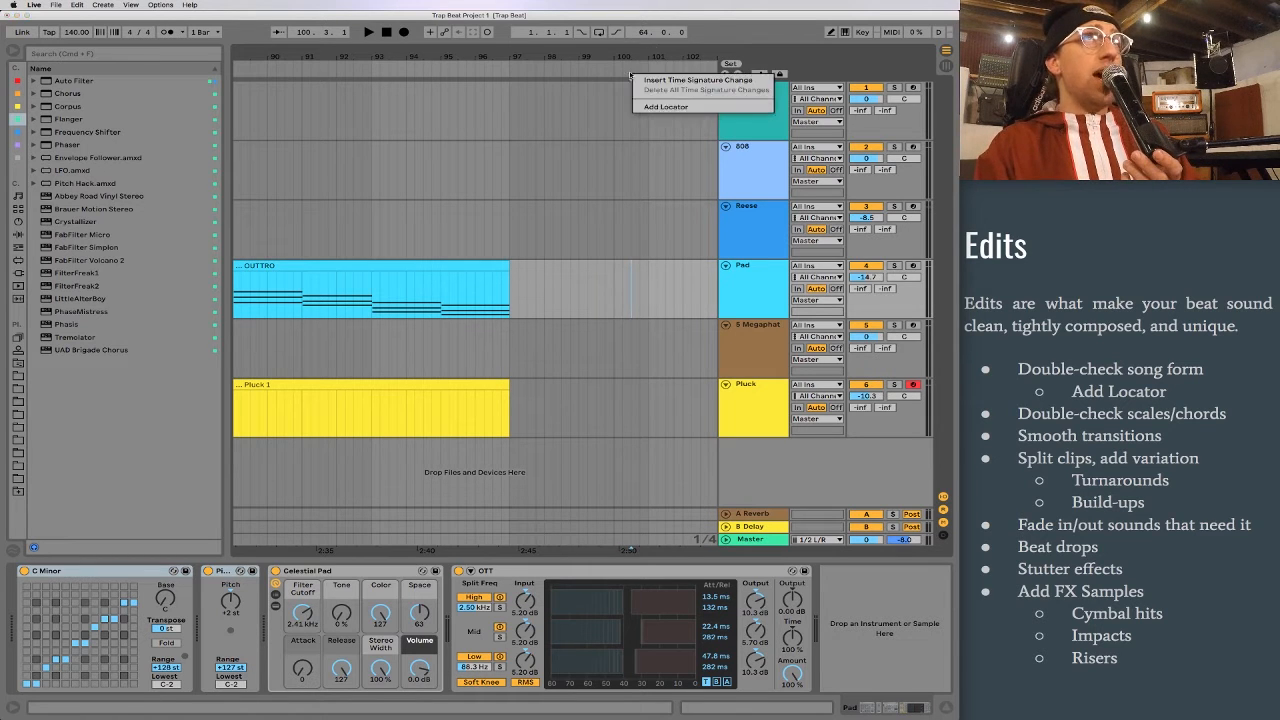
{"action": "left_click", "coordinate": [662, 107]}
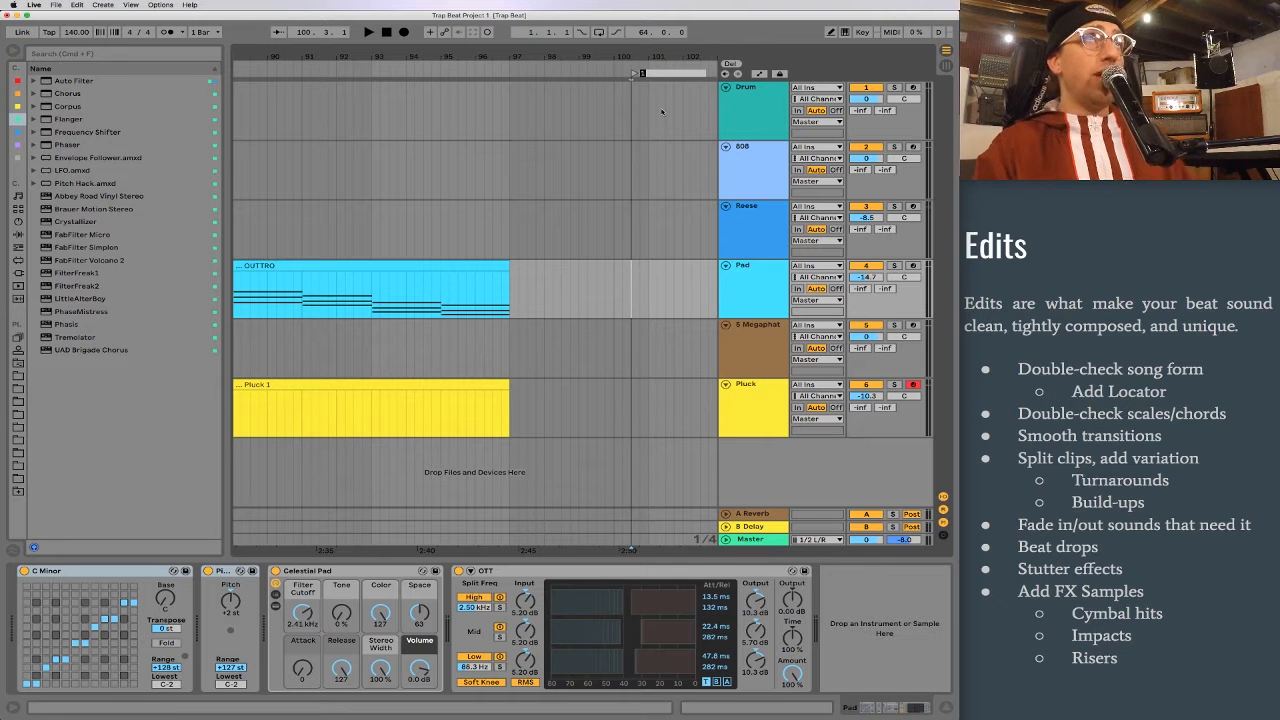
{"action": "type", "text": "END"}
{"action": "key", "text": "Return"}
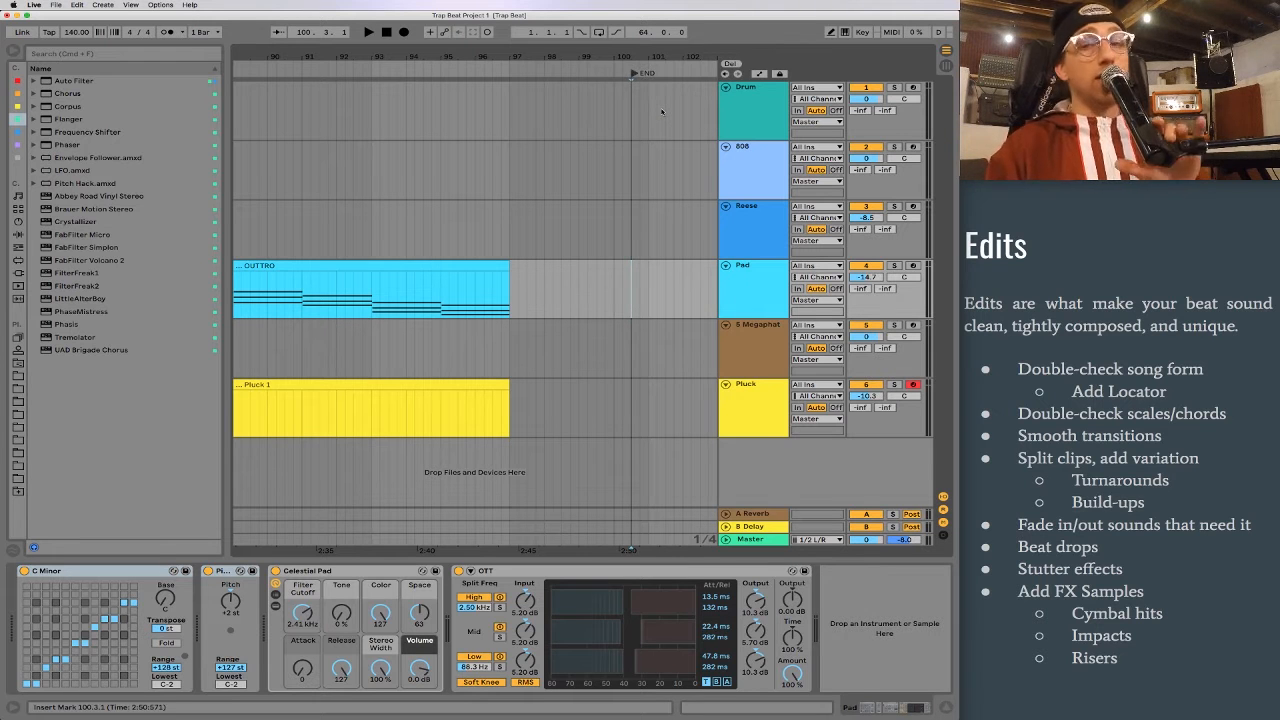
{"action": "left_click_drag", "start_coordinate": [397, 60], "coordinate": [652, 20]}
{"action": "left_click", "coordinate": [684, 114]}
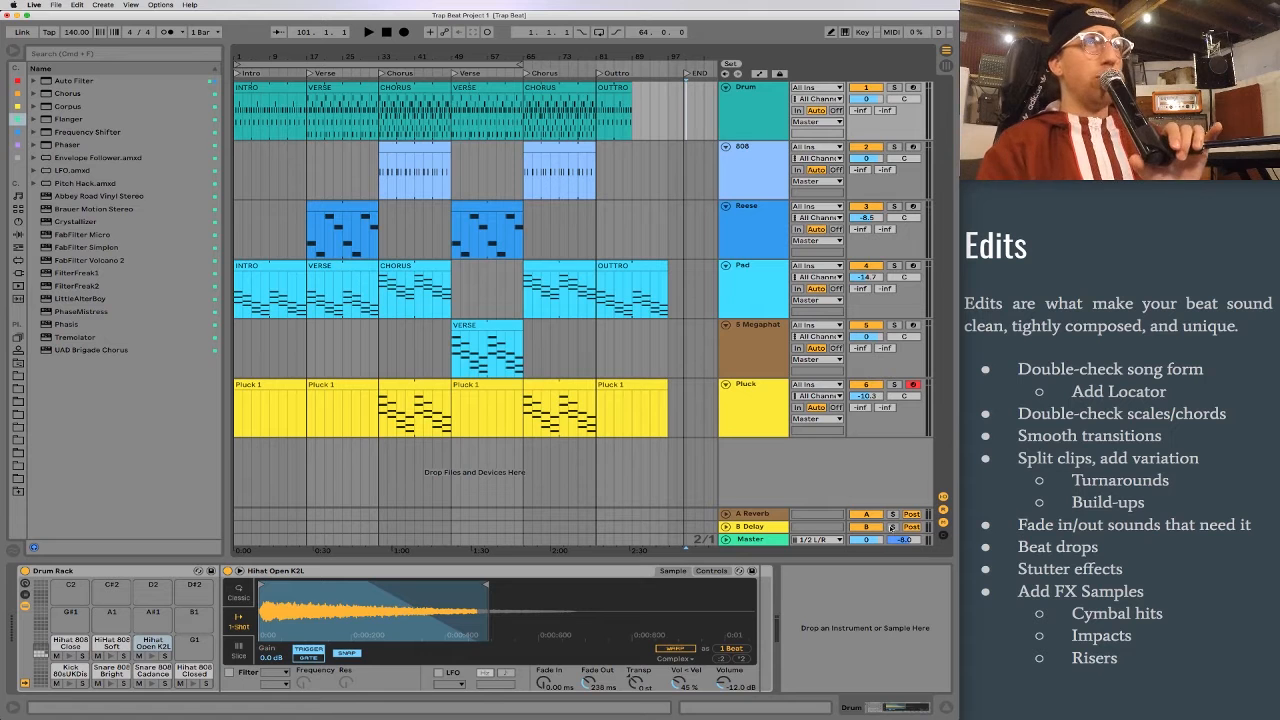
Step: Compare the device chains of the Megaphatness Pad and Pad tracks
{"action": "left_click", "coordinate": [755, 345]}
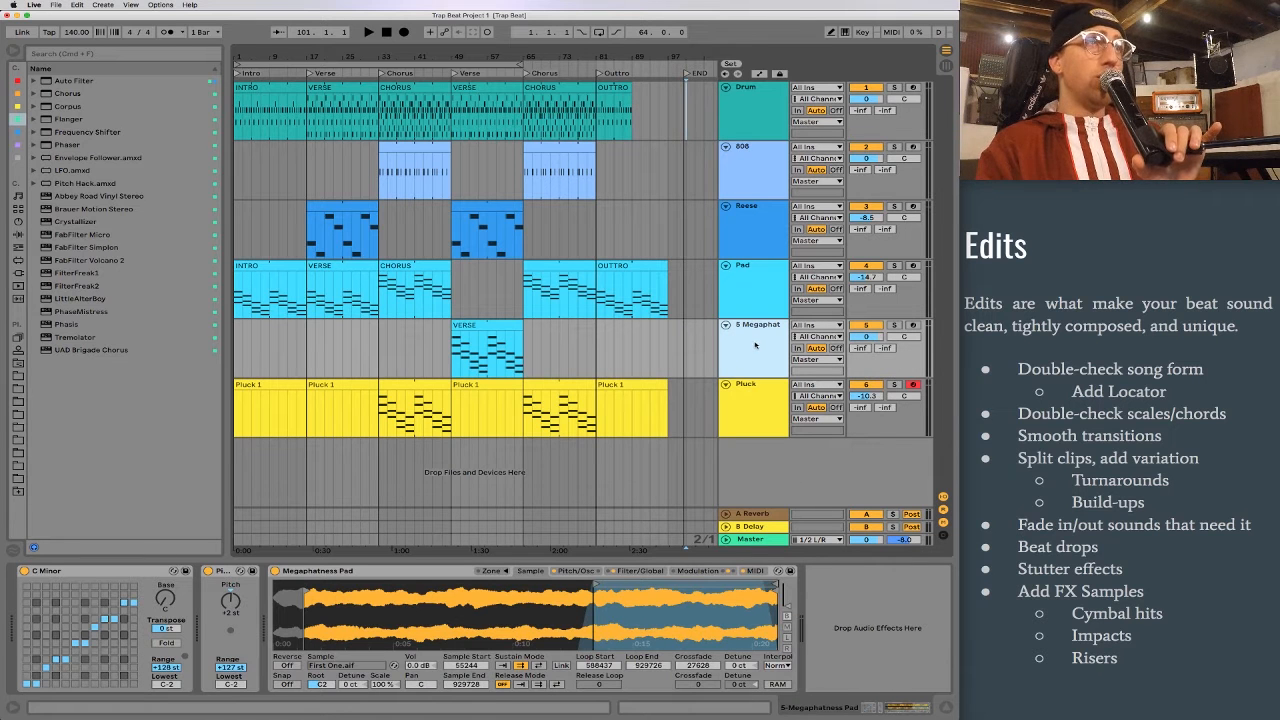
{"action": "left_click", "coordinate": [452, 357]}
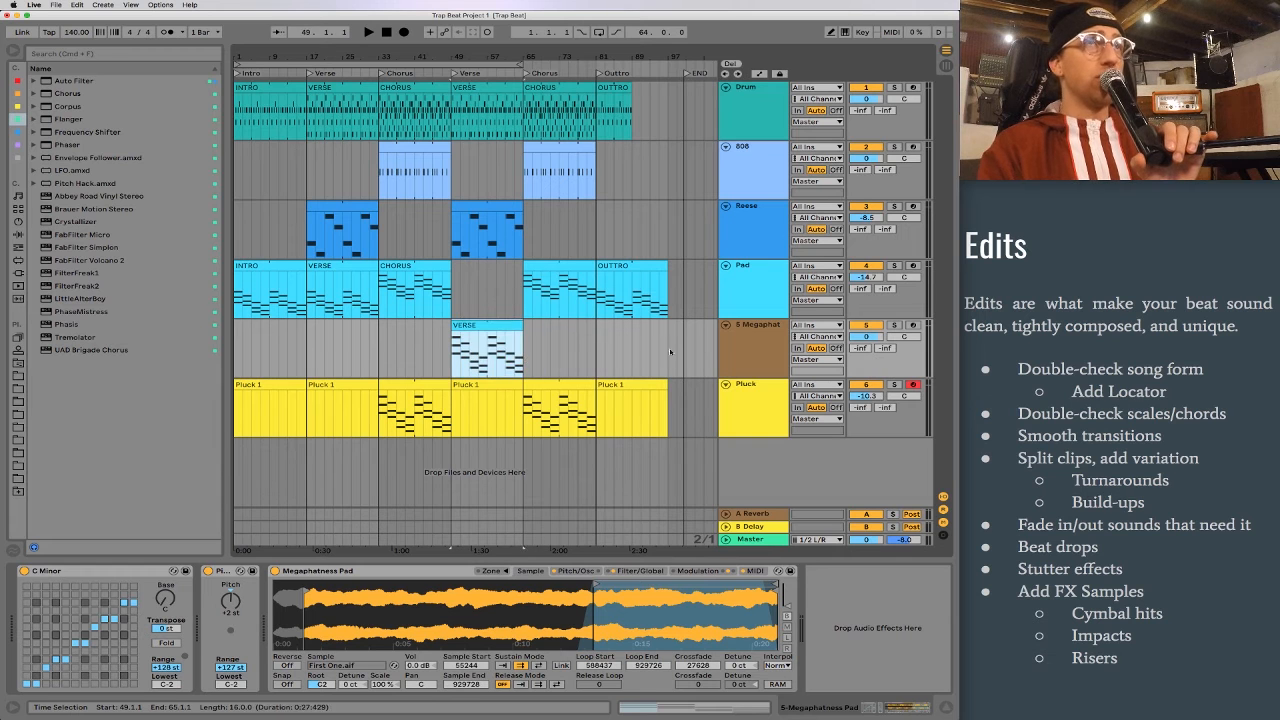
{"action": "left_click", "coordinate": [752, 340]}
{"action": "left_click", "coordinate": [759, 272]}
{"action": "left_click", "coordinate": [756, 345]}
{"action": "left_click", "coordinate": [755, 281]}
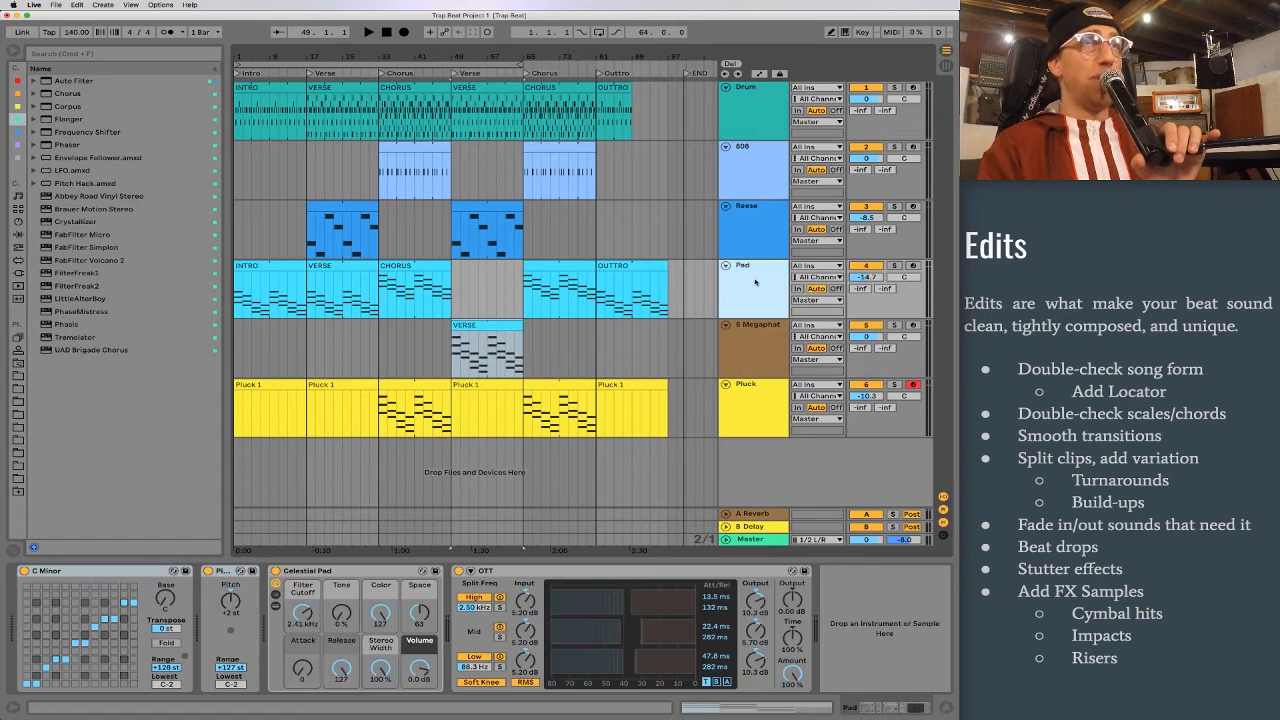
{"action": "left_click", "coordinate": [754, 370]}
Step: Examine the C Minor scale and Pitch devices on the Megaphatness Pad track
{"action": "left_click", "coordinate": [98, 572]}
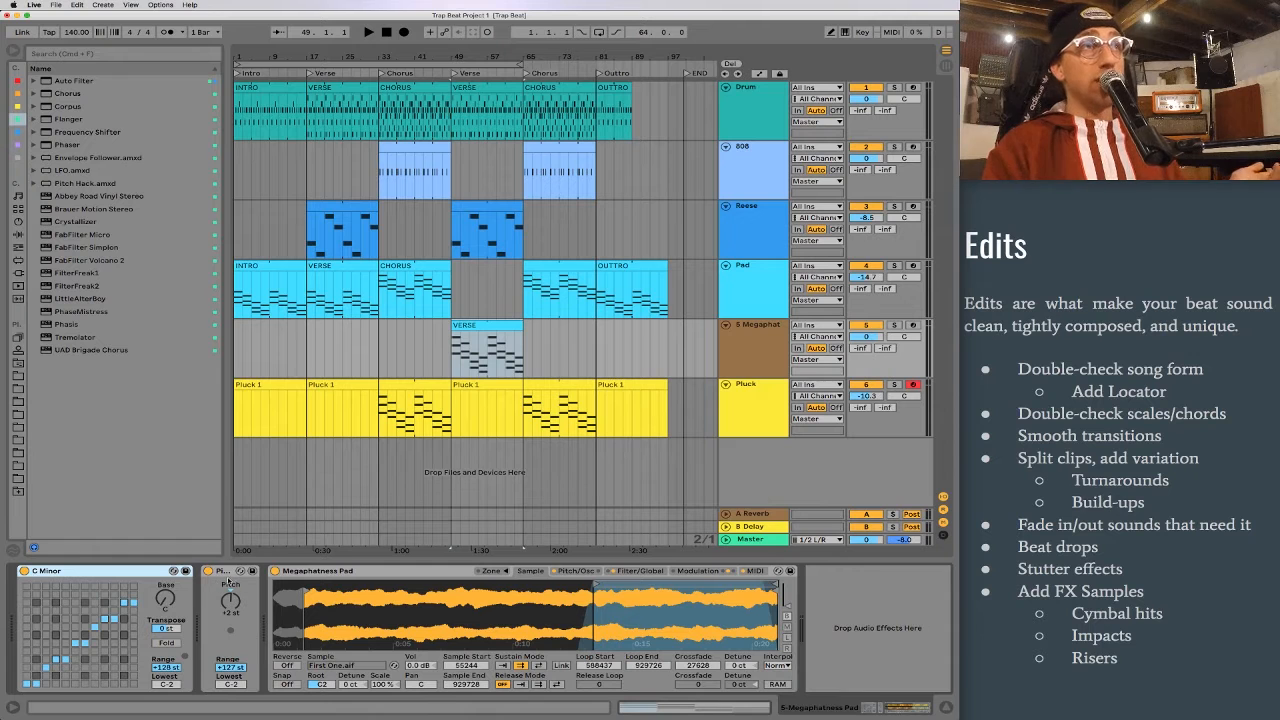
{"action": "left_click", "coordinate": [227, 572]}
{"action": "left_click", "coordinate": [104, 570]}
{"action": "left_click", "coordinate": [230, 572]}
{"action": "left_click", "coordinate": [112, 570]}
{"action": "left_click", "coordinate": [227, 572]}
{"action": "left_click", "coordinate": [133, 573]}
{"action": "left_click", "coordinate": [229, 572]}
{"action": "left_click", "coordinate": [125, 574]}
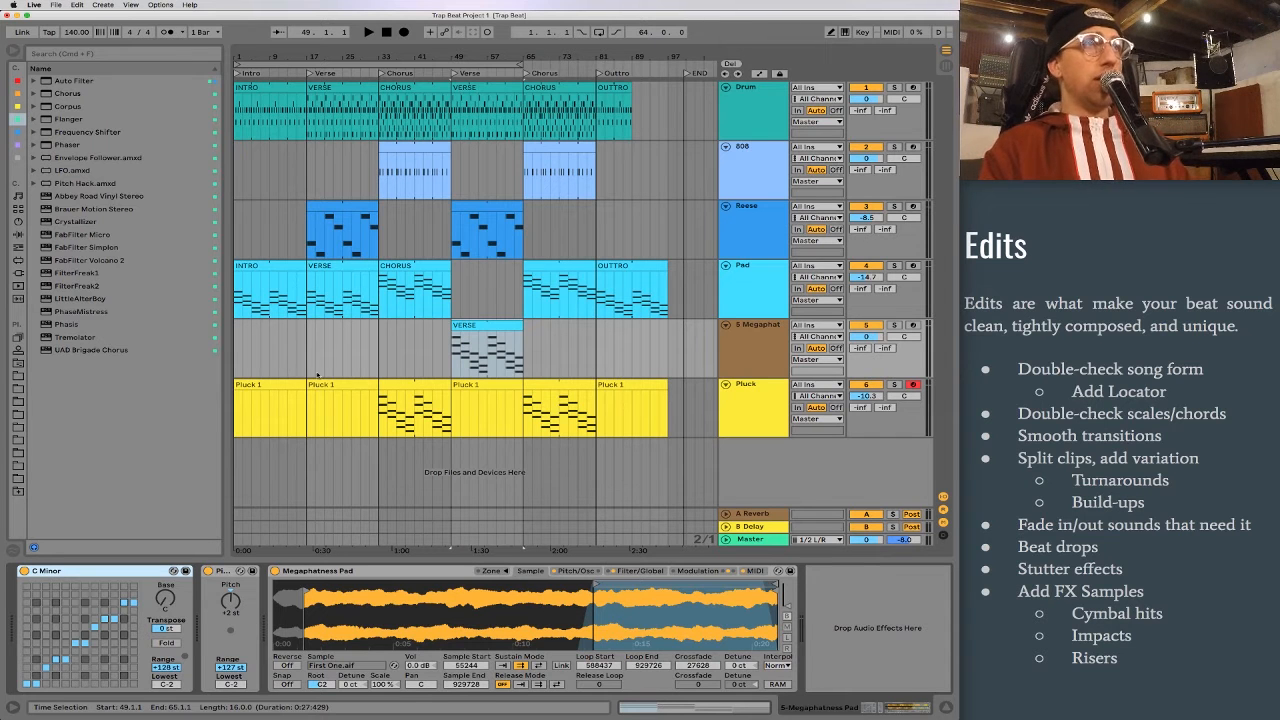
Step: Open the Pad track's INTRO clip in an enlarged note editor and inspect its chord notes
{"action": "left_click", "coordinate": [267, 264]}
{"action": "key", "text": "shift+Tab"}
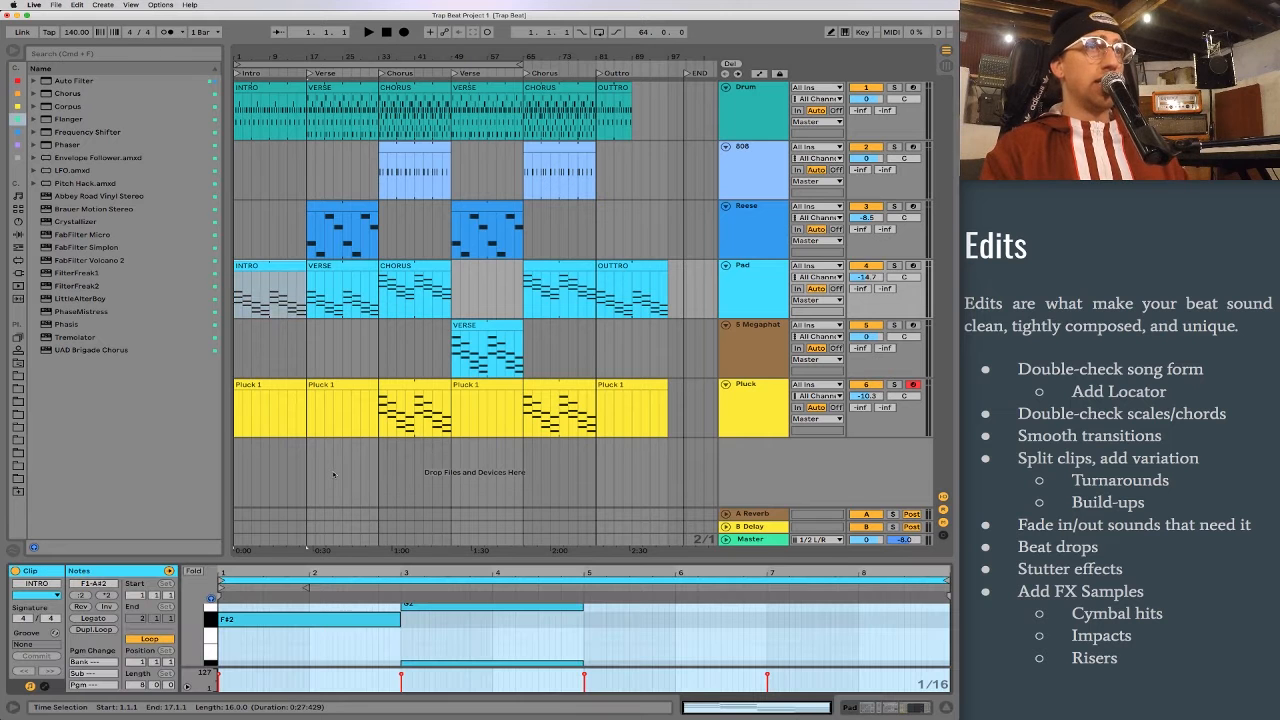
{"action": "left_click_drag", "start_coordinate": [298, 558], "coordinate": [300, 320]}
{"action": "scroll", "coordinate": [352, 426], "scroll_direction": "up", "scroll_amount": 3}
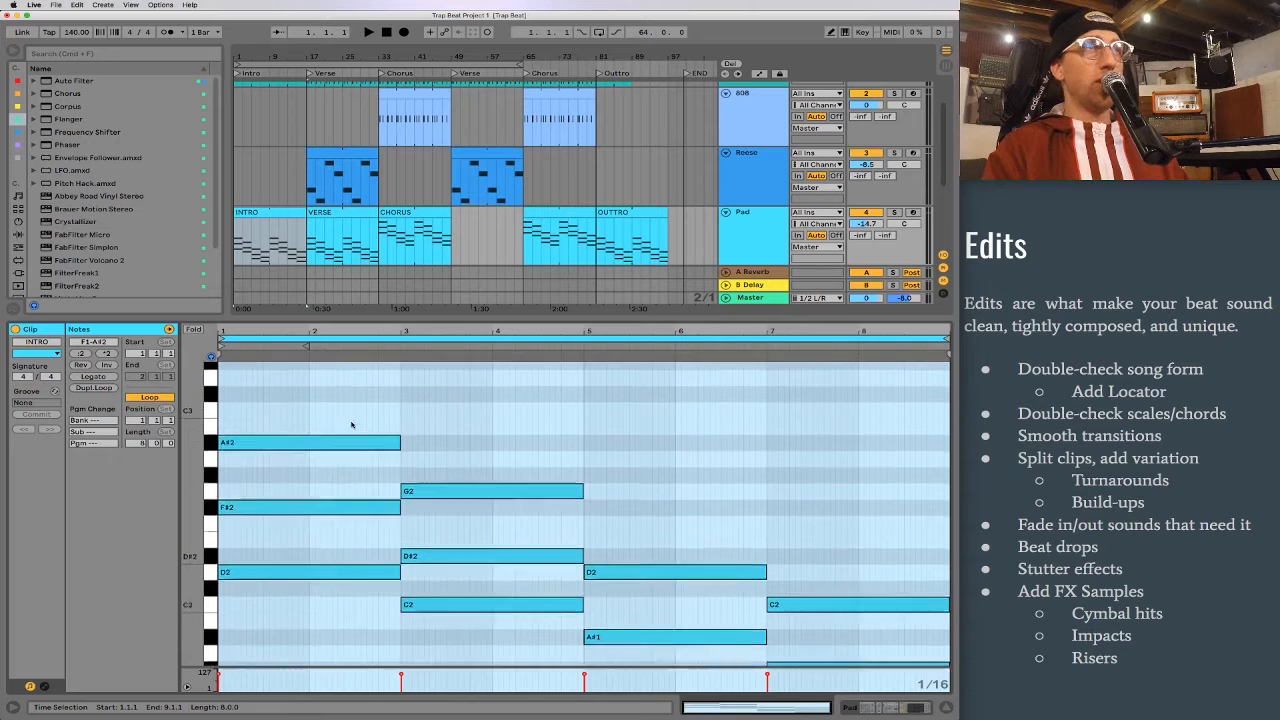
{"action": "left_click", "coordinate": [343, 550]}
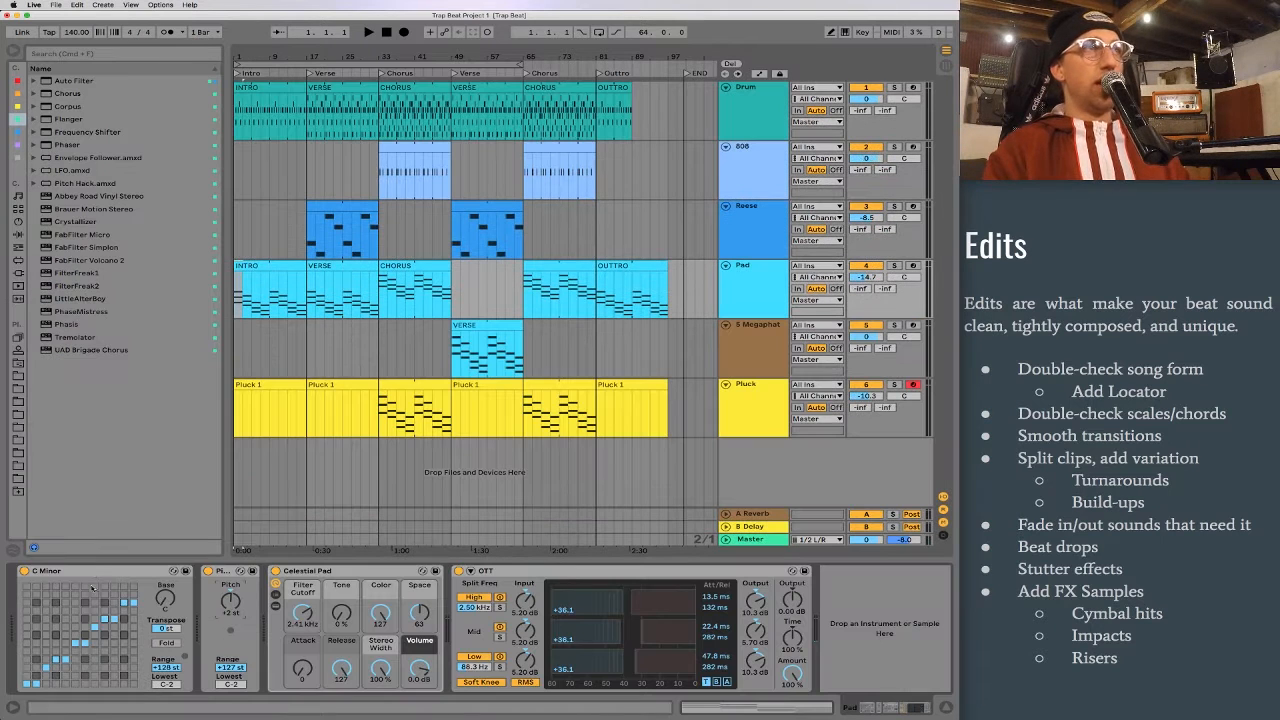
{"action": "left_click", "coordinate": [61, 573]}
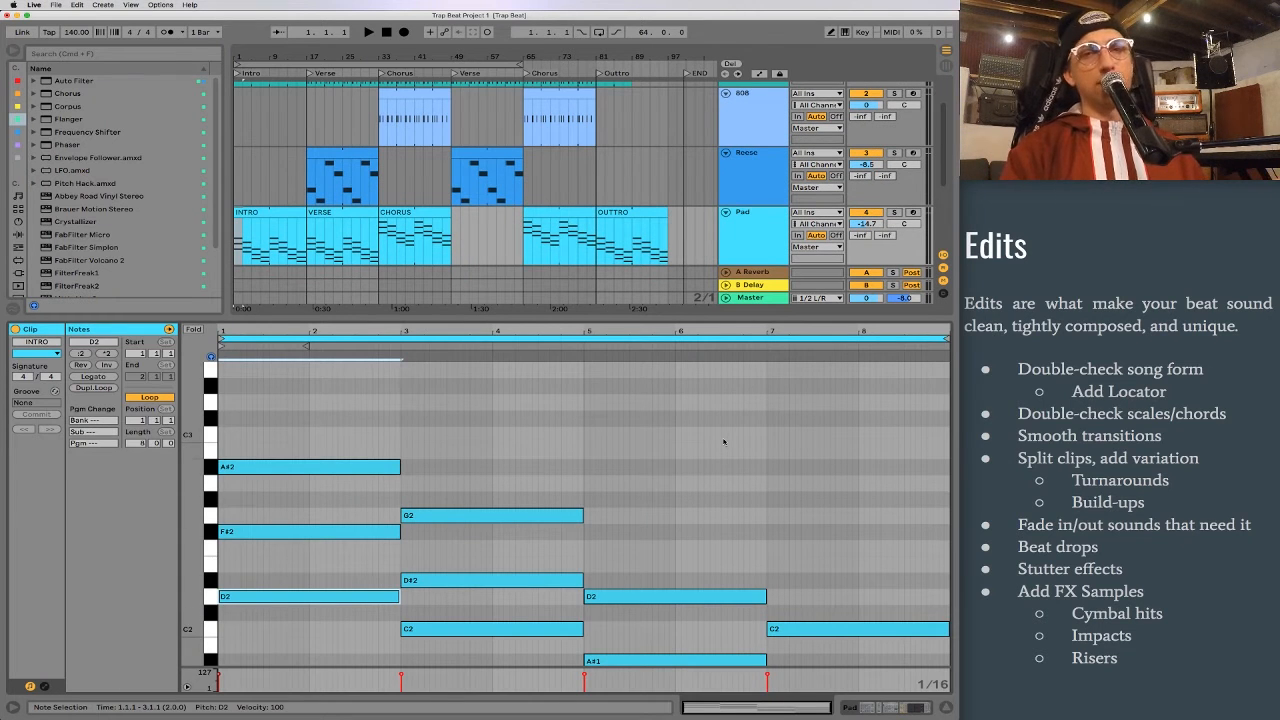
{"action": "scroll", "coordinate": [670, 460], "scroll_direction": "down", "scroll_amount": 2}
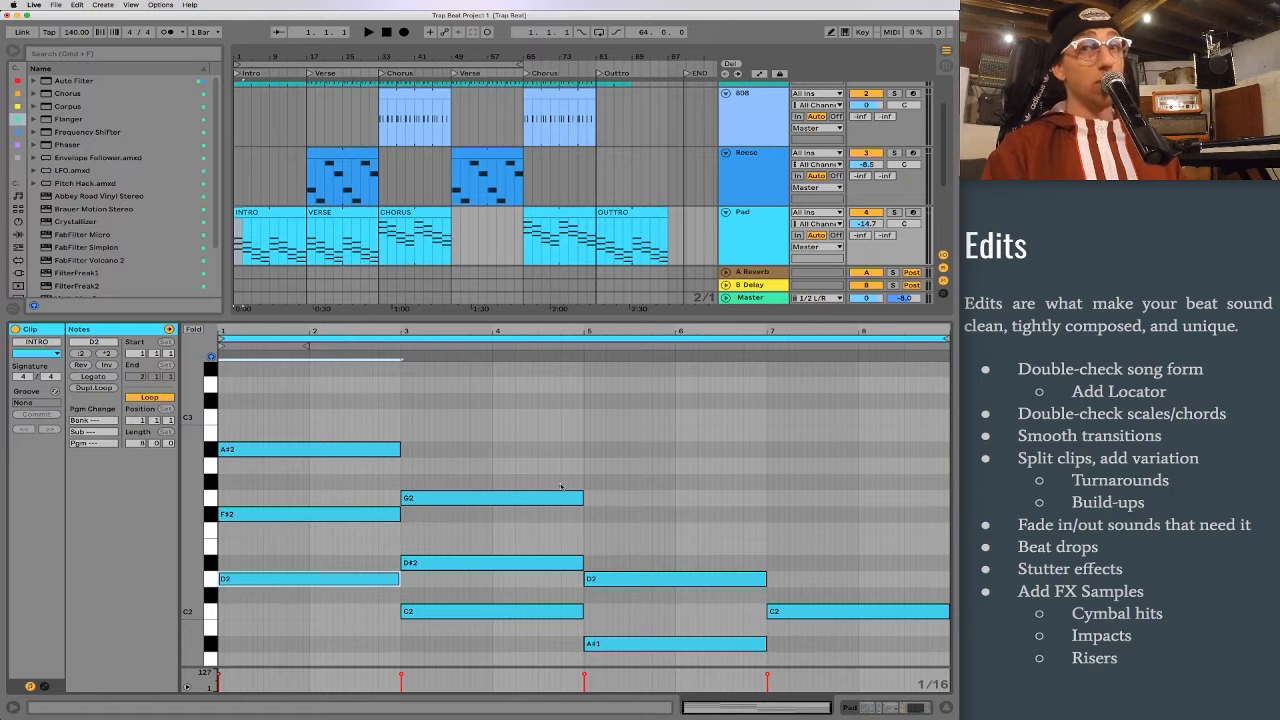
Step: Transpose all notes in the Pad's INTRO clip up one semitone
{"action": "key", "text": "super+a"}
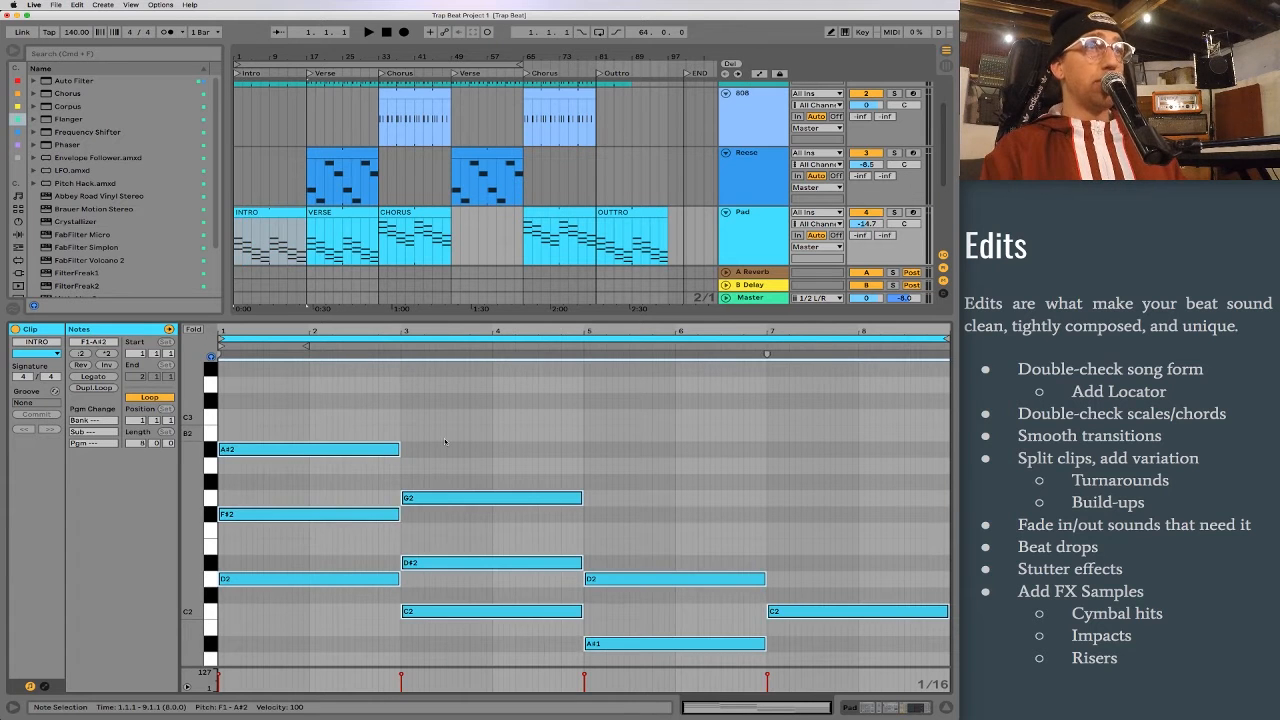
{"action": "left_click", "coordinate": [469, 420]}
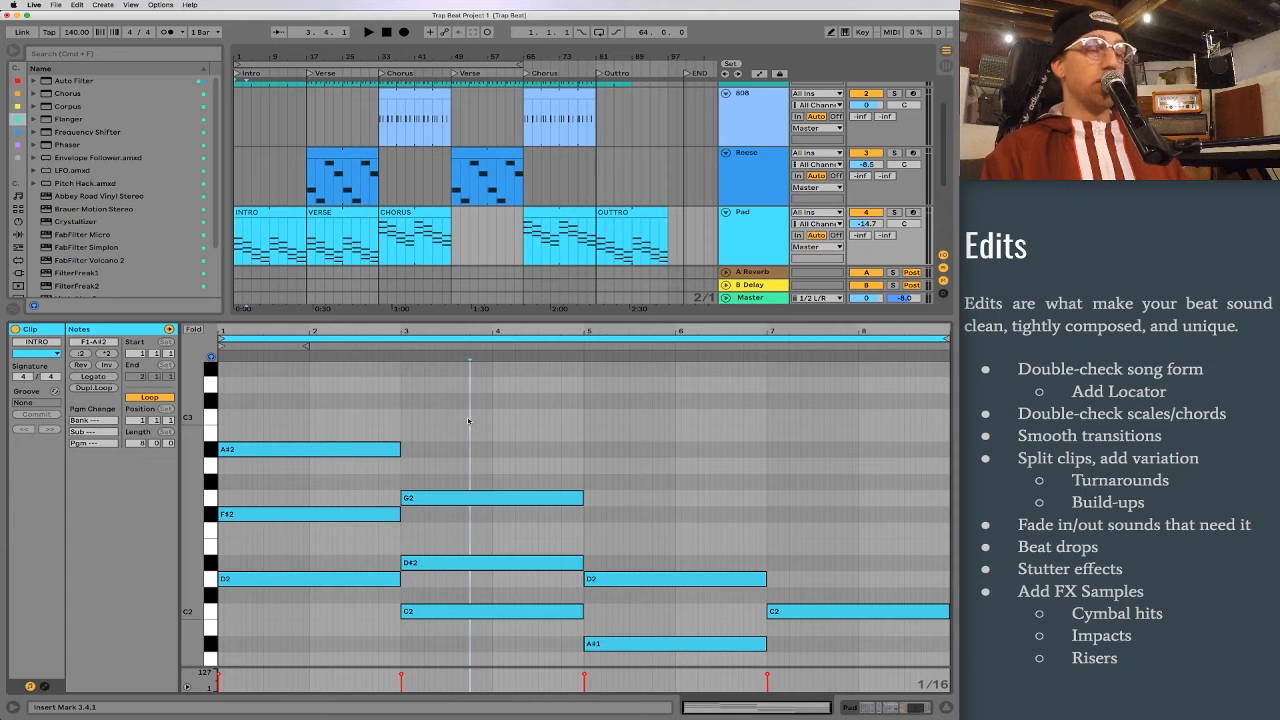
{"action": "key", "text": "super+a"}
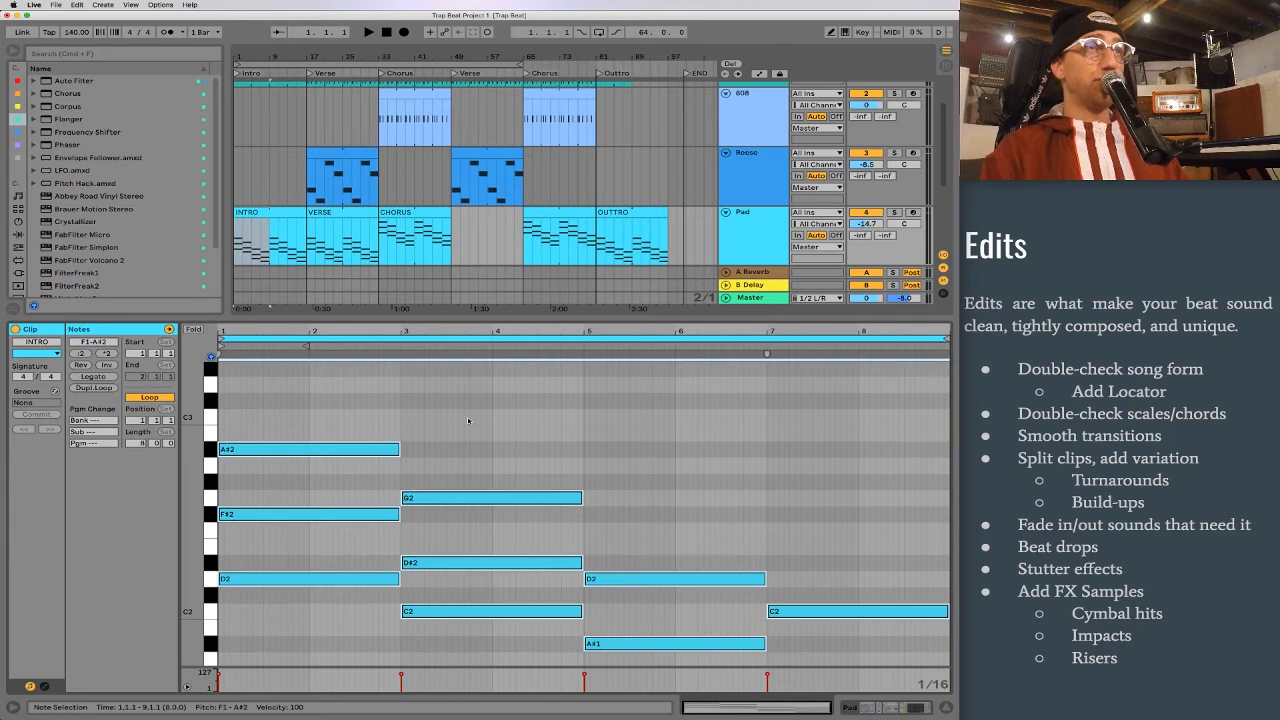
{"action": "key", "text": "Up"}
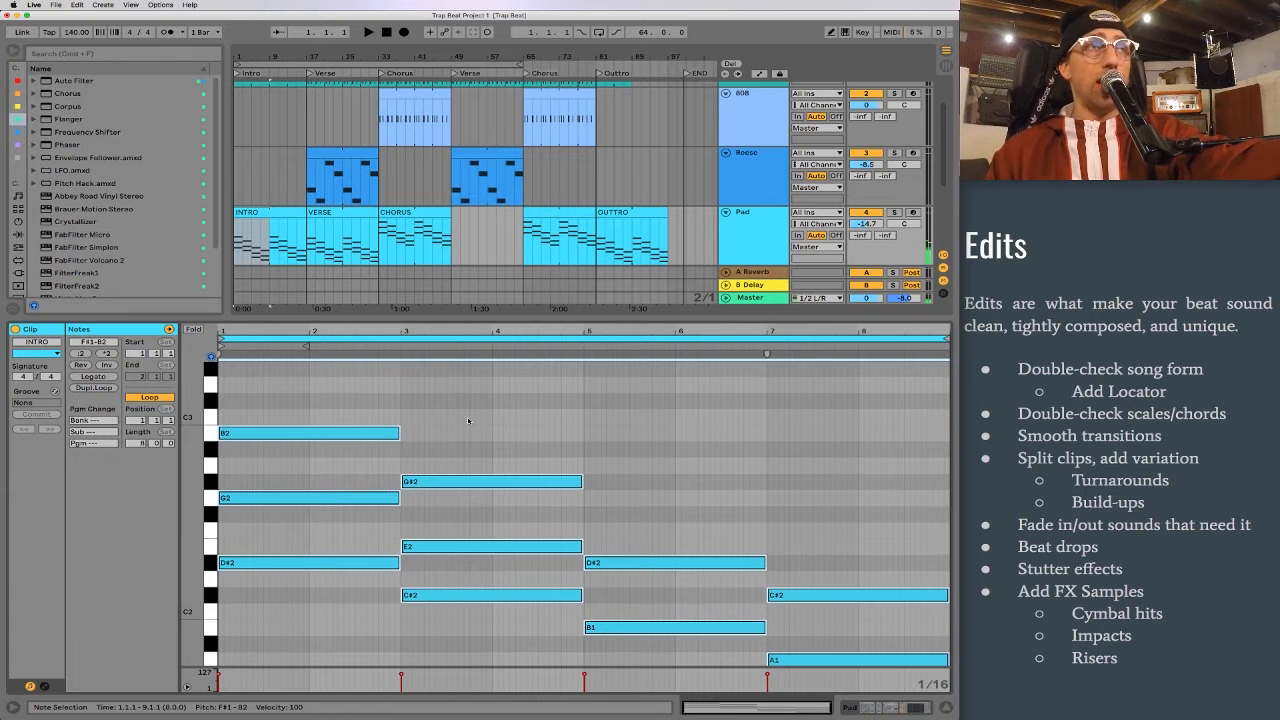
Step: Transpose all notes in the Pad's INTRO clip down three semitones
{"action": "key", "text": "Down"}
{"action": "key", "text": "Down"}
{"action": "key", "text": "Down"}
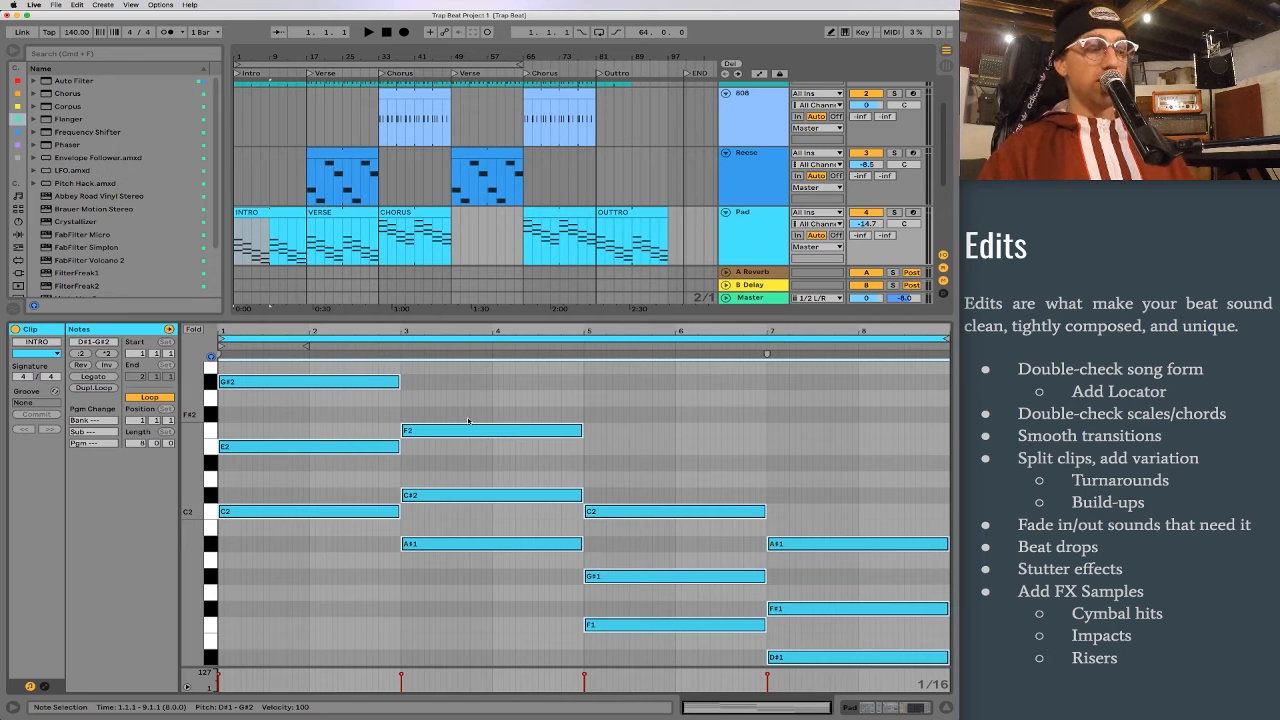
Step: Duplicate the Pad's INTRO clip across the first verse and first chorus sections, replacing the existing clips
{"action": "left_click", "coordinate": [298, 233]}
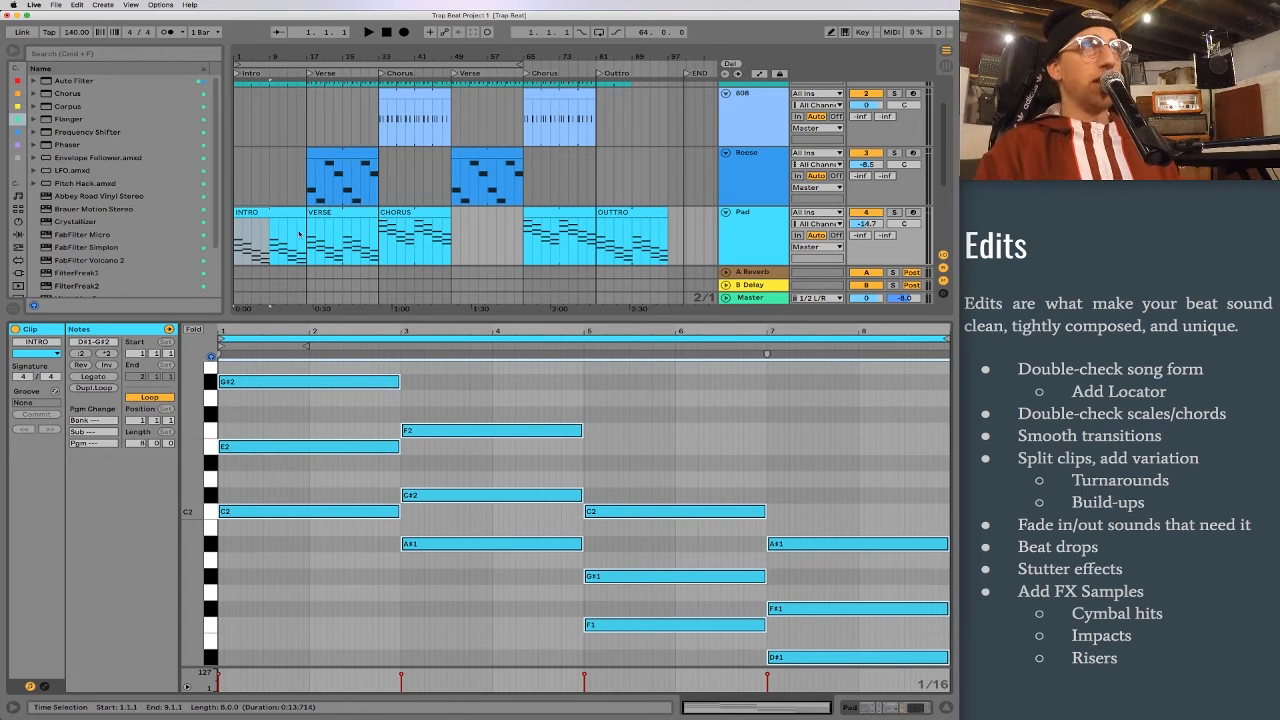
{"action": "left_click", "coordinate": [266, 214]}
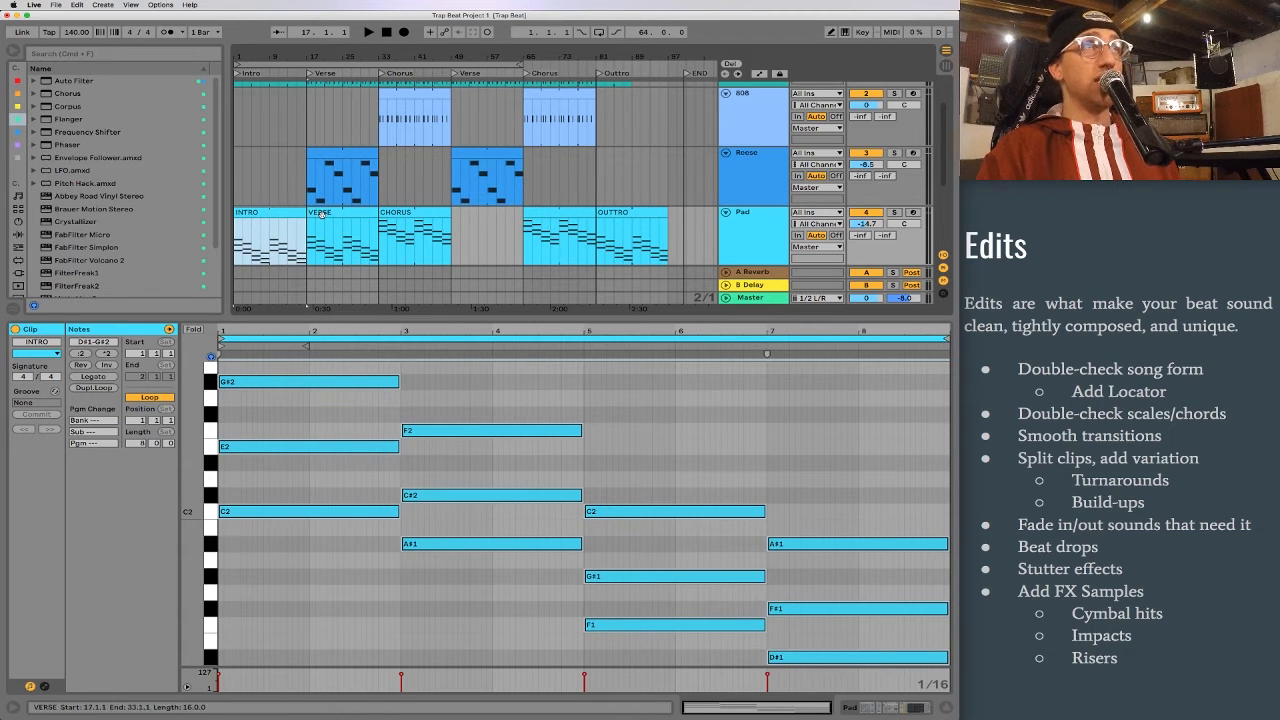
{"action": "key", "text": "super+d"}
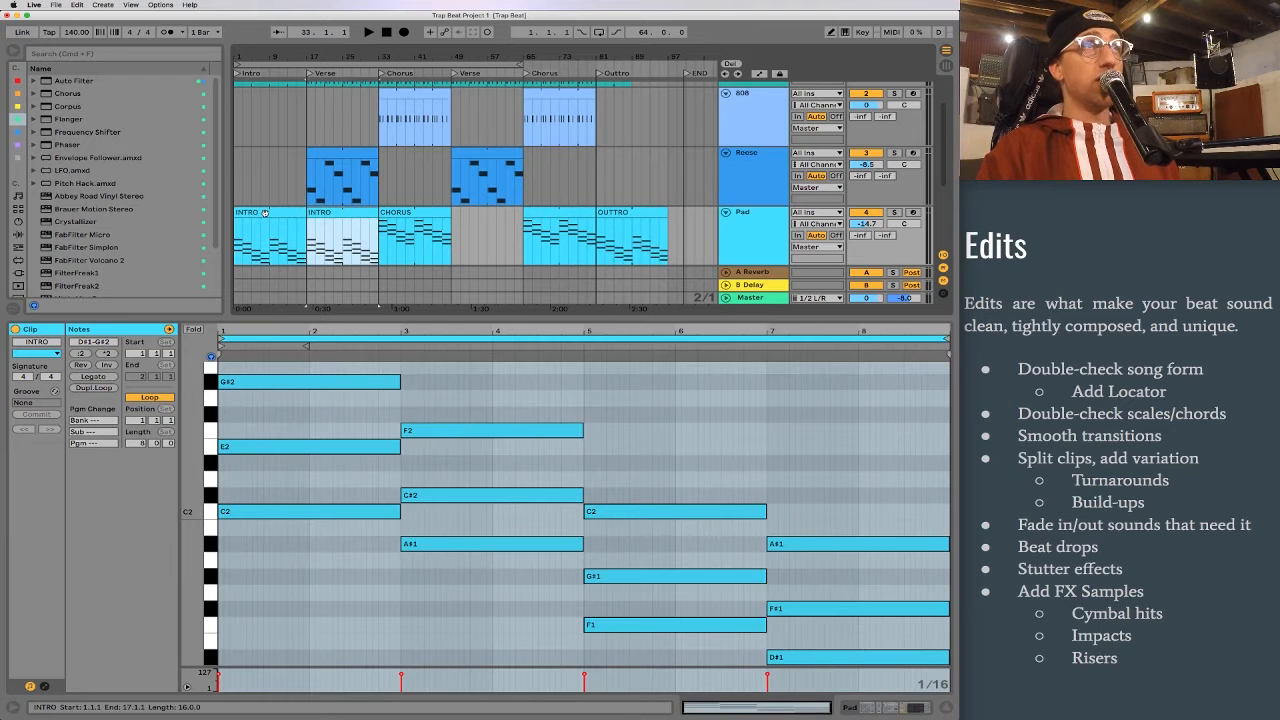
{"action": "key", "text": "super+d"}
Step: Transpose all notes in the Pad's first-chorus clip up one octave
{"action": "left_click", "coordinate": [478, 393]}
{"action": "key", "text": "super+a"}
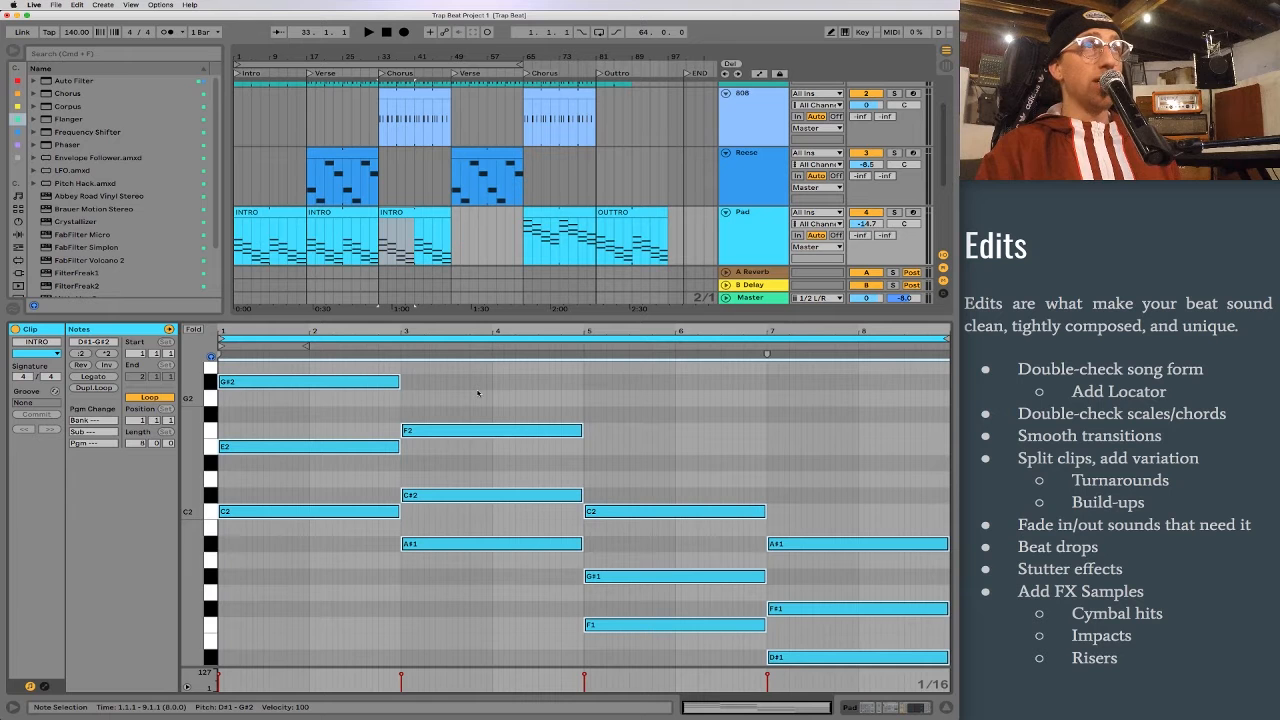
{"action": "left_click", "coordinate": [478, 393]}
{"action": "key", "text": "super+a"}
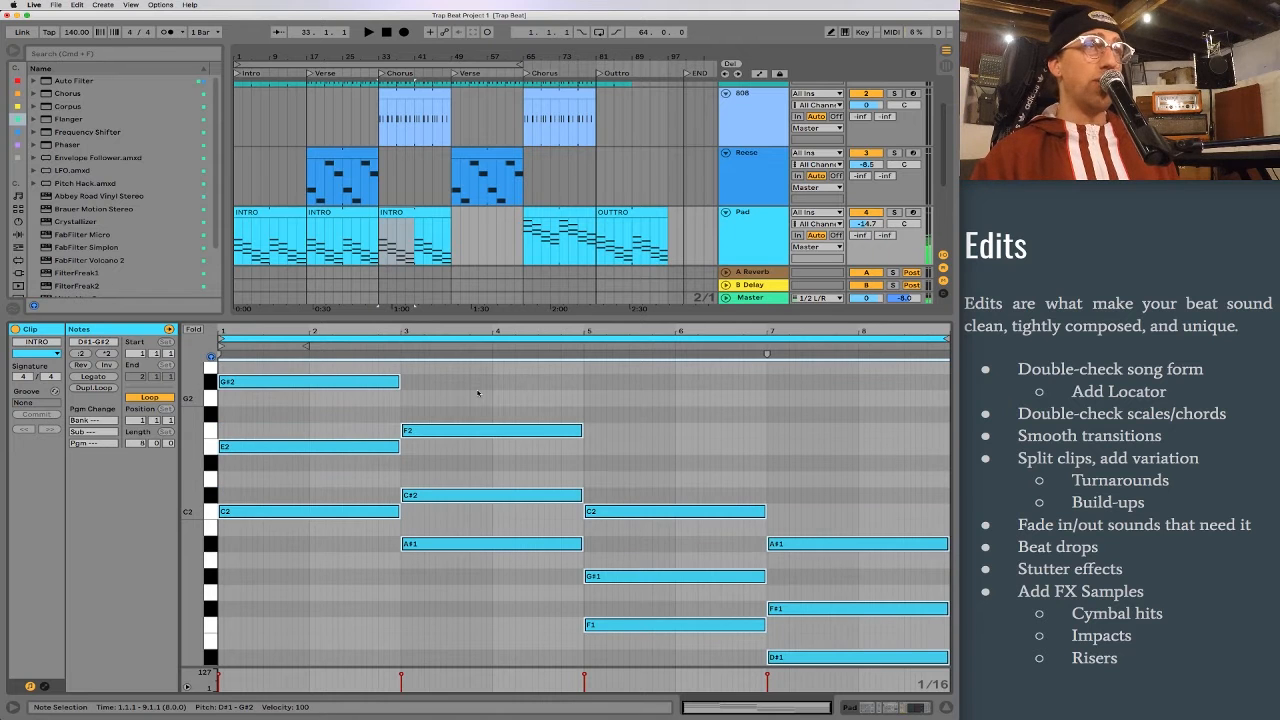
{"action": "key", "text": "shift+Up"}
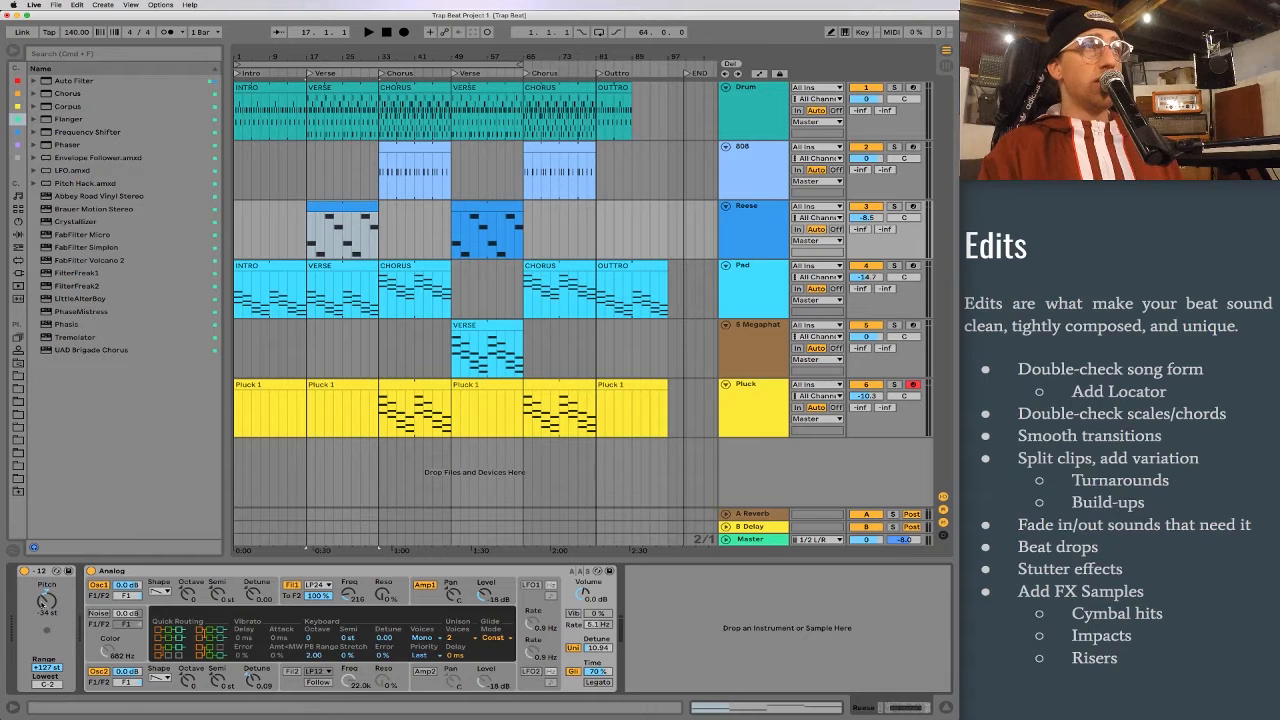
Step: Open the Reese track's first verse clip and examine its bass notes
{"action": "left_click_drag", "start_coordinate": [42, 603], "coordinate": [51, 598]}
{"action": "double_click", "coordinate": [330, 233]}
{"action": "left_click", "coordinate": [293, 467]}
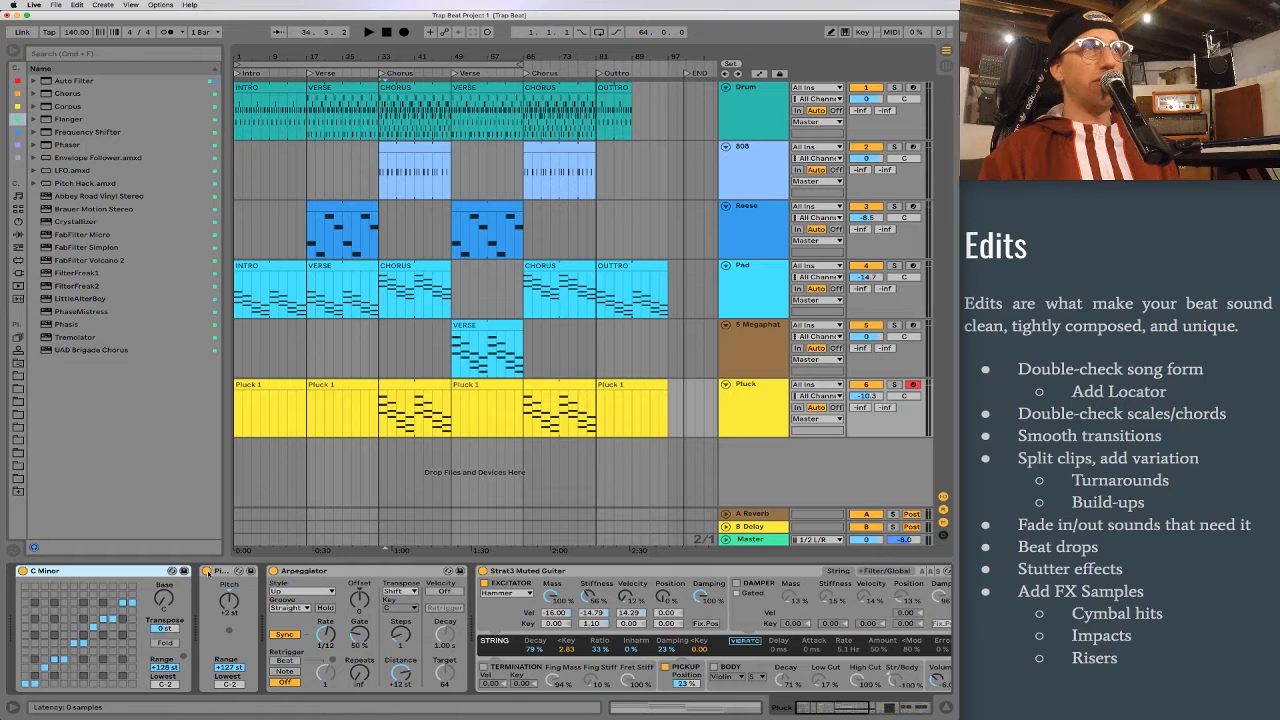
Step: Paste the Pluck track's edited first-chorus clip over its second-chorus clip
{"action": "left_click", "coordinate": [222, 571]}
{"action": "left_click", "coordinate": [423, 385]}
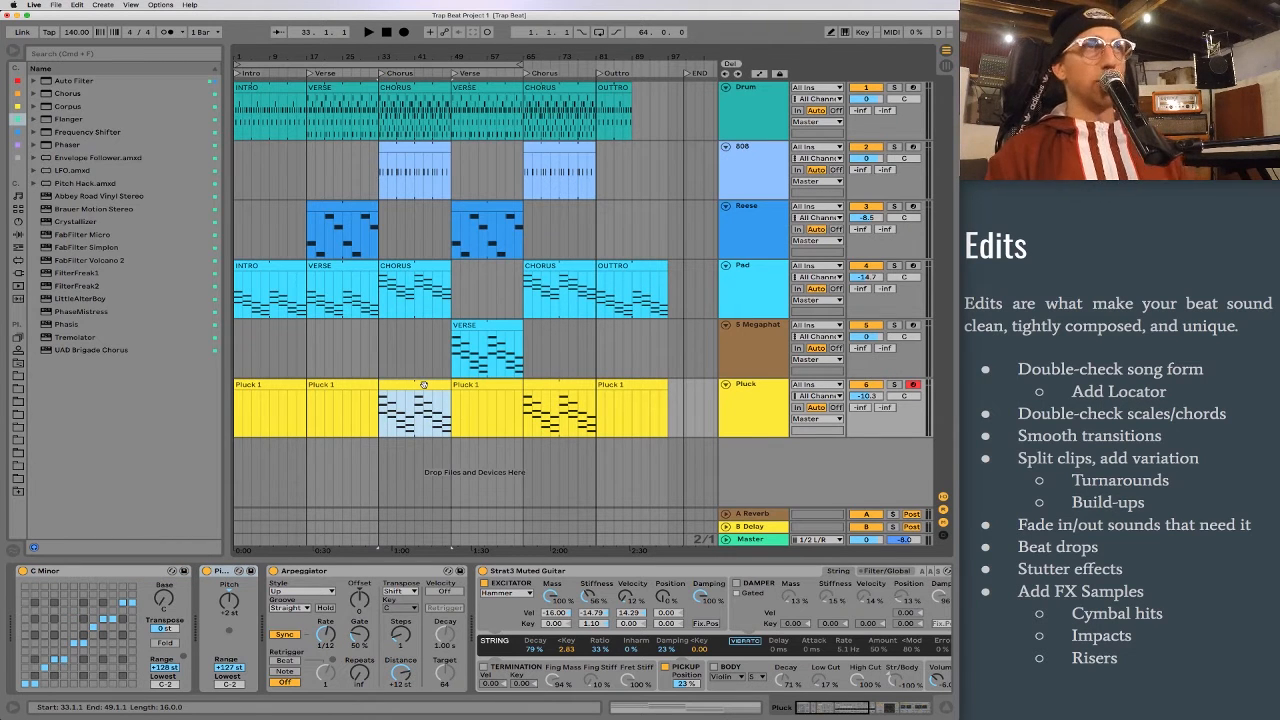
{"action": "double_click", "coordinate": [423, 385]}
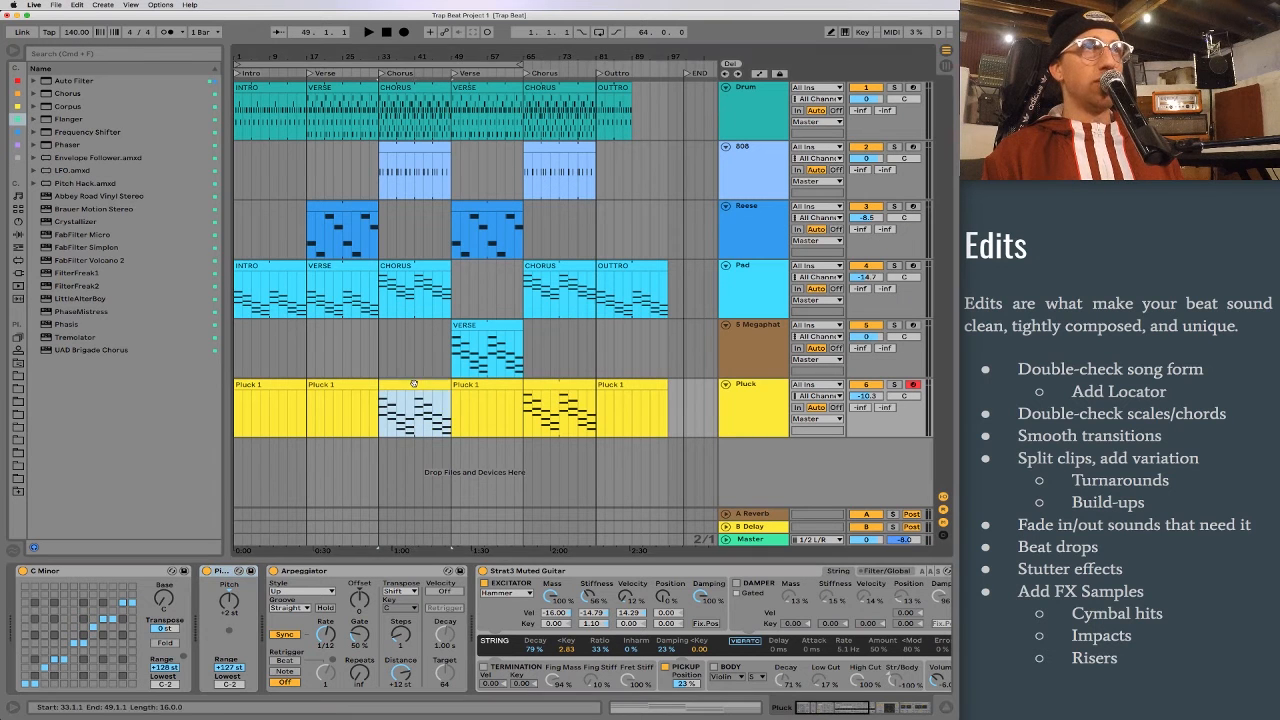
{"action": "left_click", "coordinate": [559, 387]}
{"action": "key", "text": "super+v"}
Step: Delete the Pluck clips from the intro, both verses and the outro
{"action": "left_click", "coordinate": [465, 384]}
{"action": "key", "text": "Delete"}
{"action": "left_click", "coordinate": [348, 386]}
{"action": "key", "text": "Delete"}
{"action": "left_click", "coordinate": [270, 385]}
{"action": "key", "text": "Delete"}
{"action": "left_click", "coordinate": [630, 400]}
{"action": "key", "text": "Delete"}
Step: Check the C Minor and Pitch devices on the Megaphatness Pad track against its VERSE clip
{"action": "left_click", "coordinate": [480, 328]}
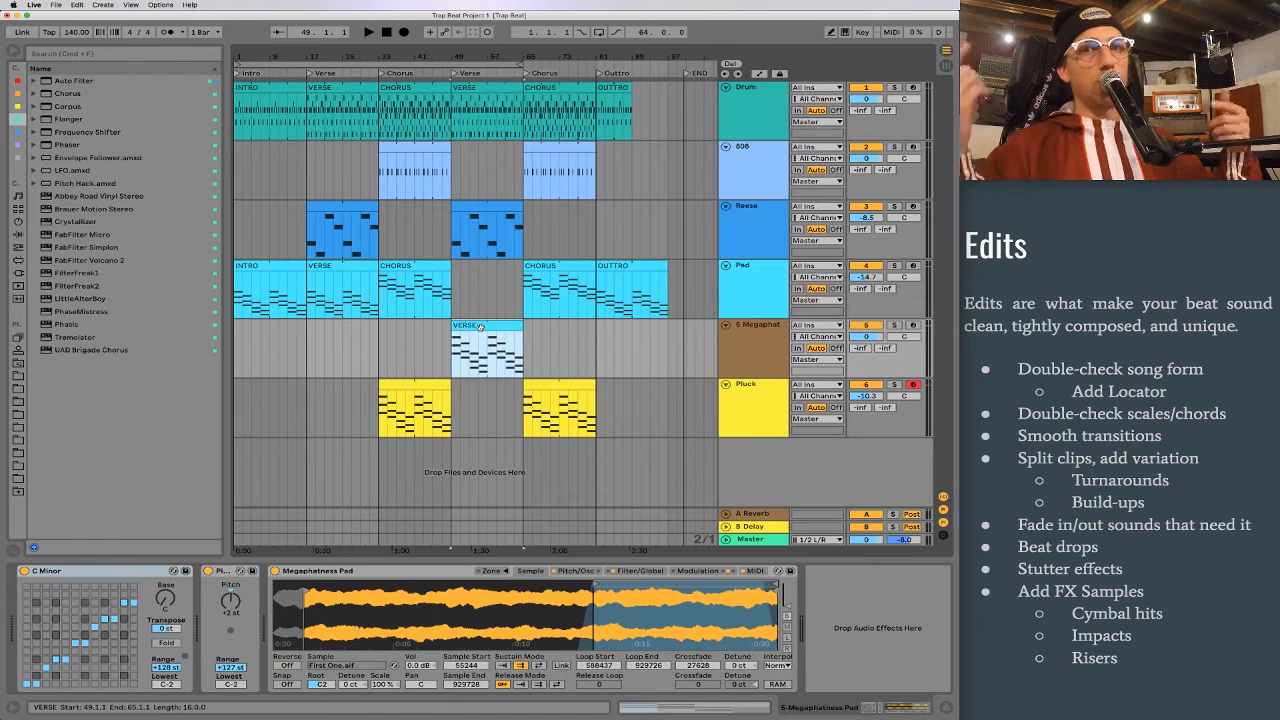
{"action": "left_click", "coordinate": [378, 346]}
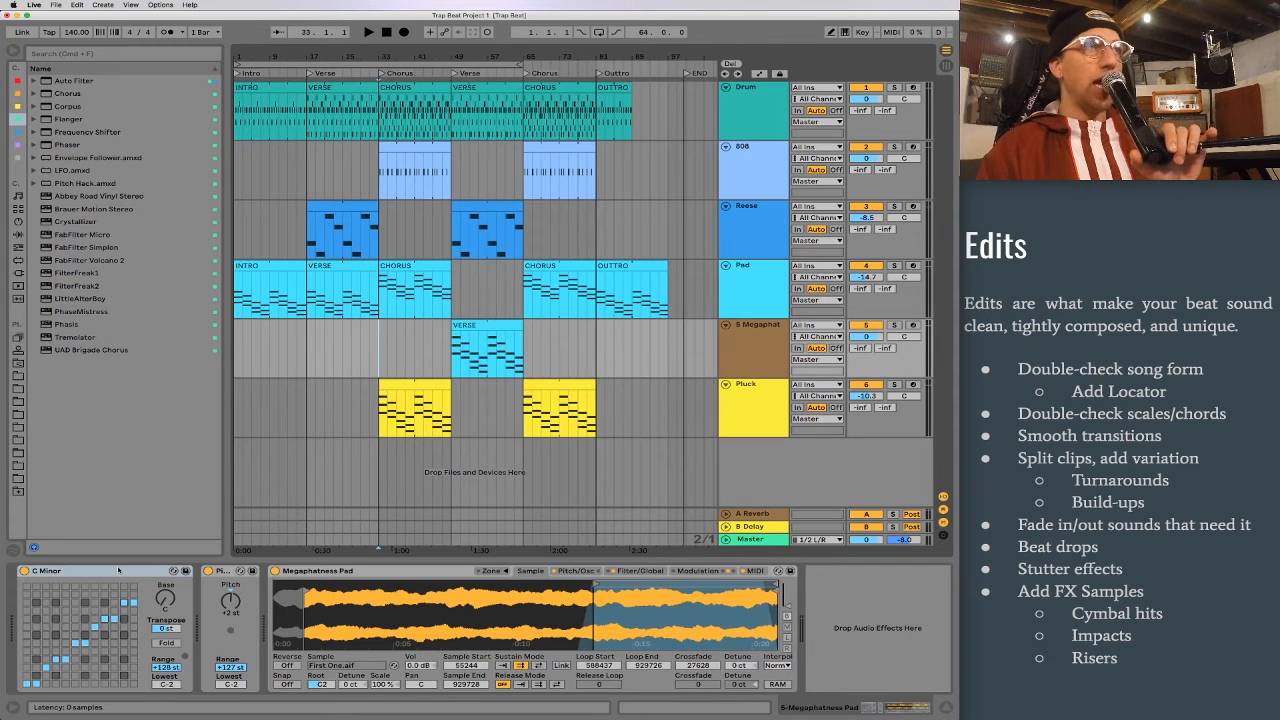
{"action": "left_click", "coordinate": [147, 571]}
{"action": "left_click", "coordinate": [226, 572]}
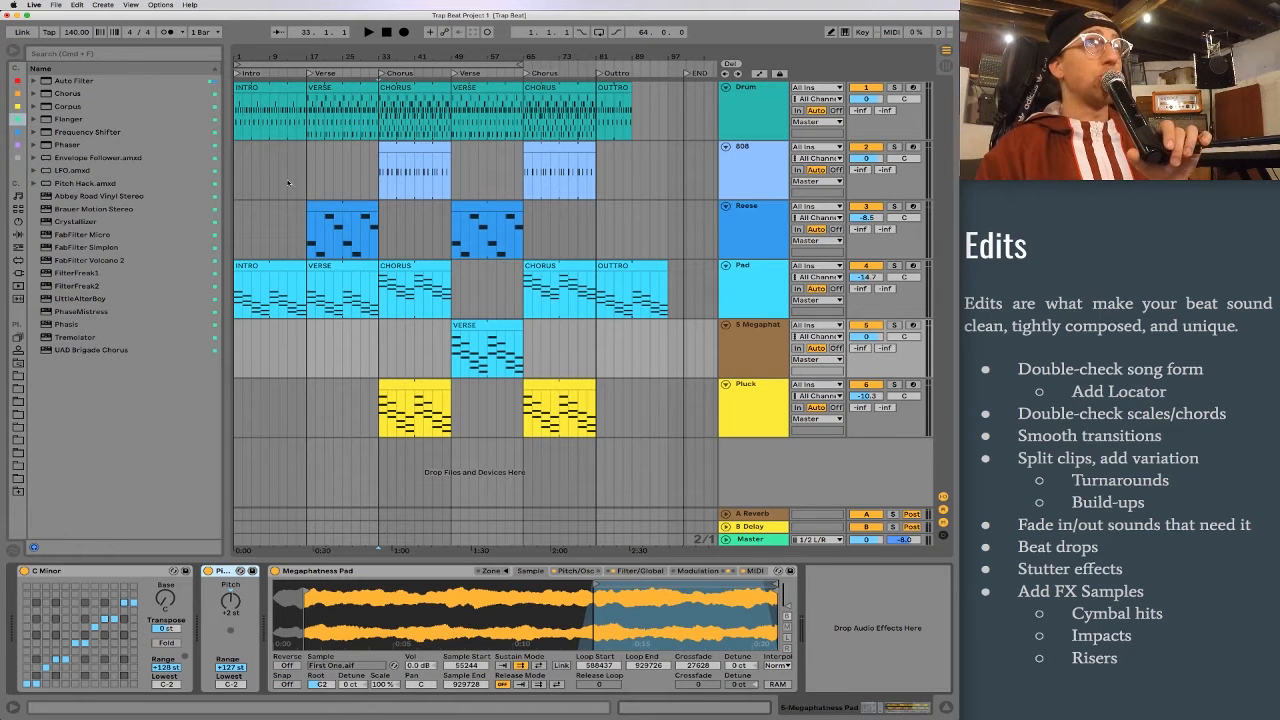
Step: Examine the empty 808 bar before the first verse and play the intro-to-verse transition from bar 15
{"action": "left_click", "coordinate": [306, 156]}
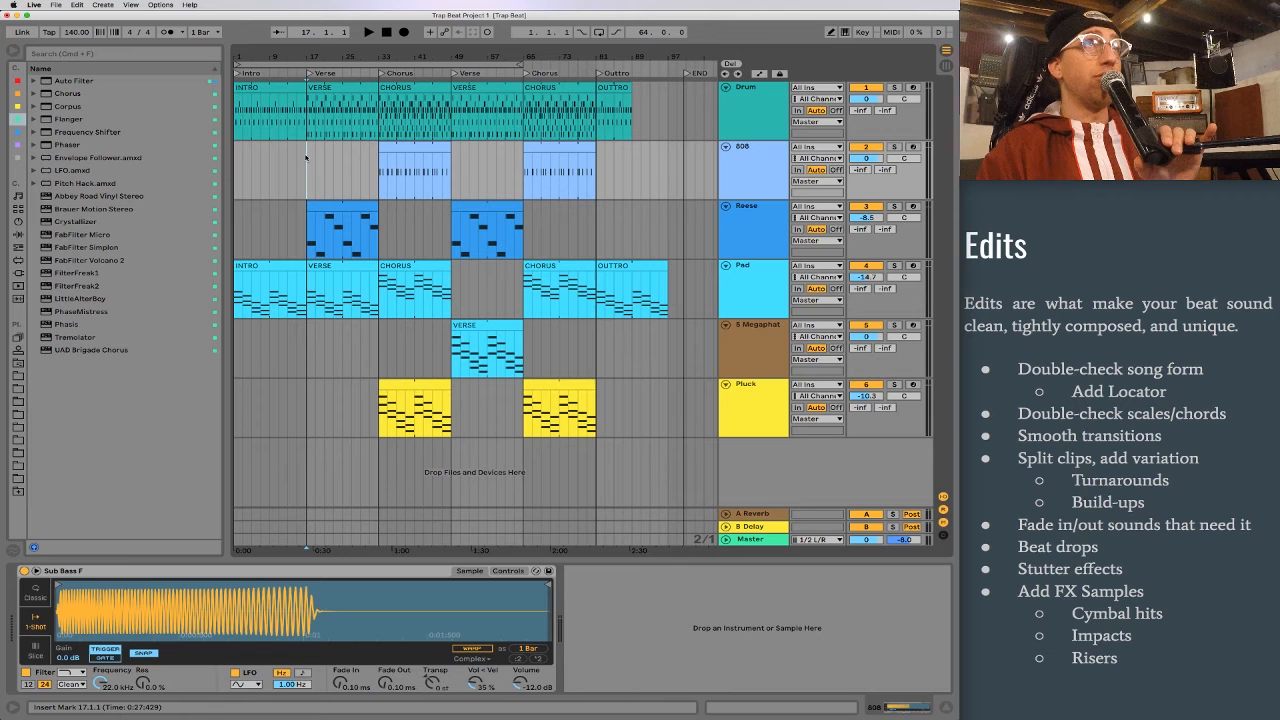
{"action": "left_click_drag", "start_coordinate": [301, 57], "coordinate": [301, 230]}
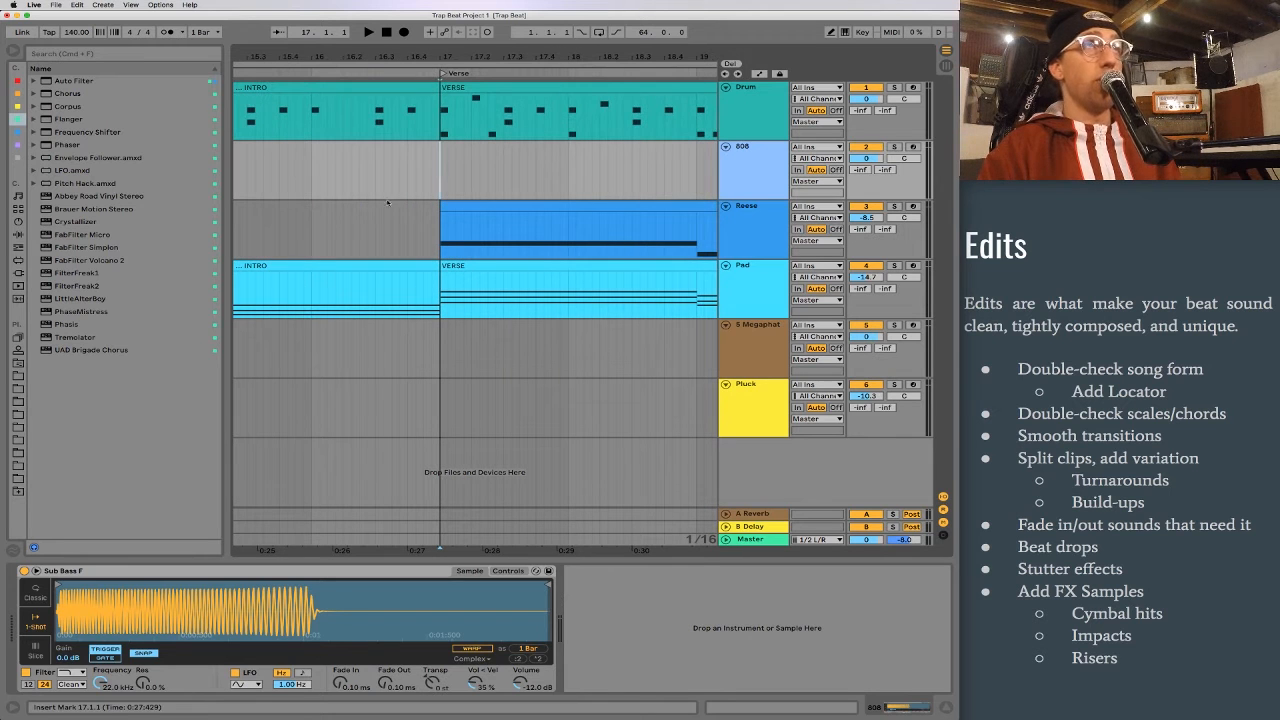
{"action": "left_click_drag", "start_coordinate": [311, 177], "coordinate": [441, 170]}
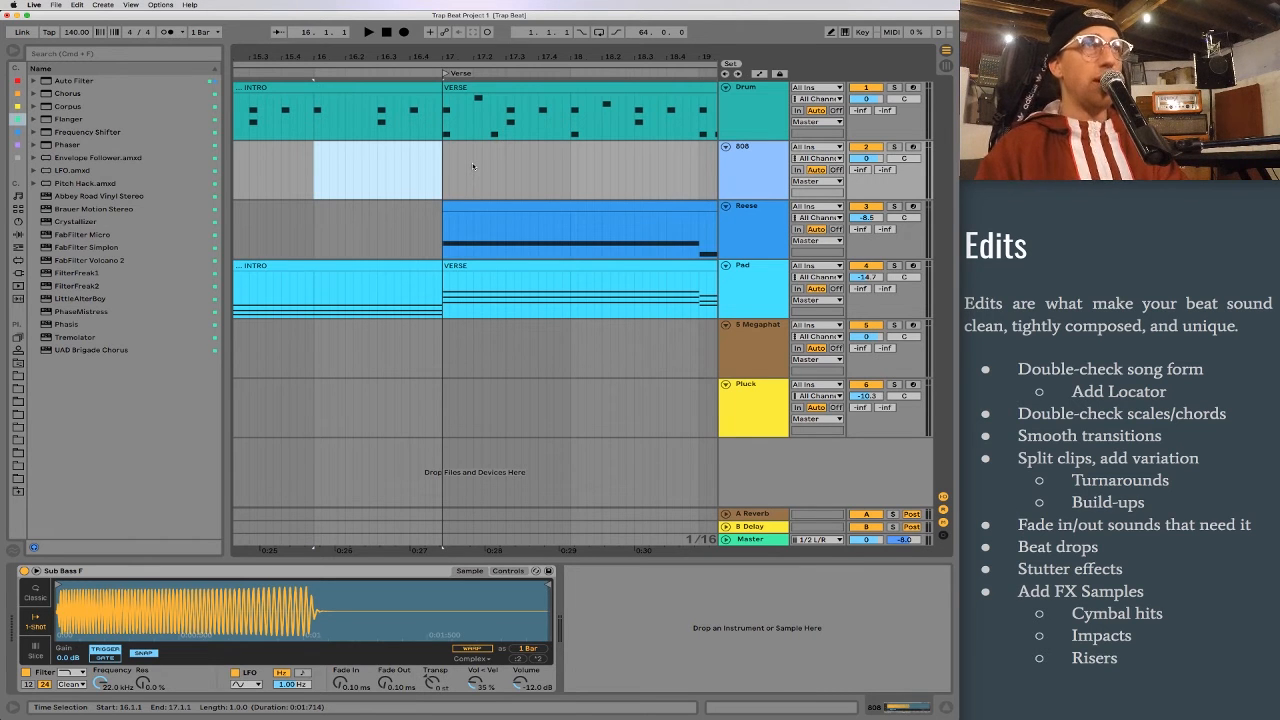
{"action": "left_click_drag", "start_coordinate": [435, 58], "coordinate": [435, 8]}
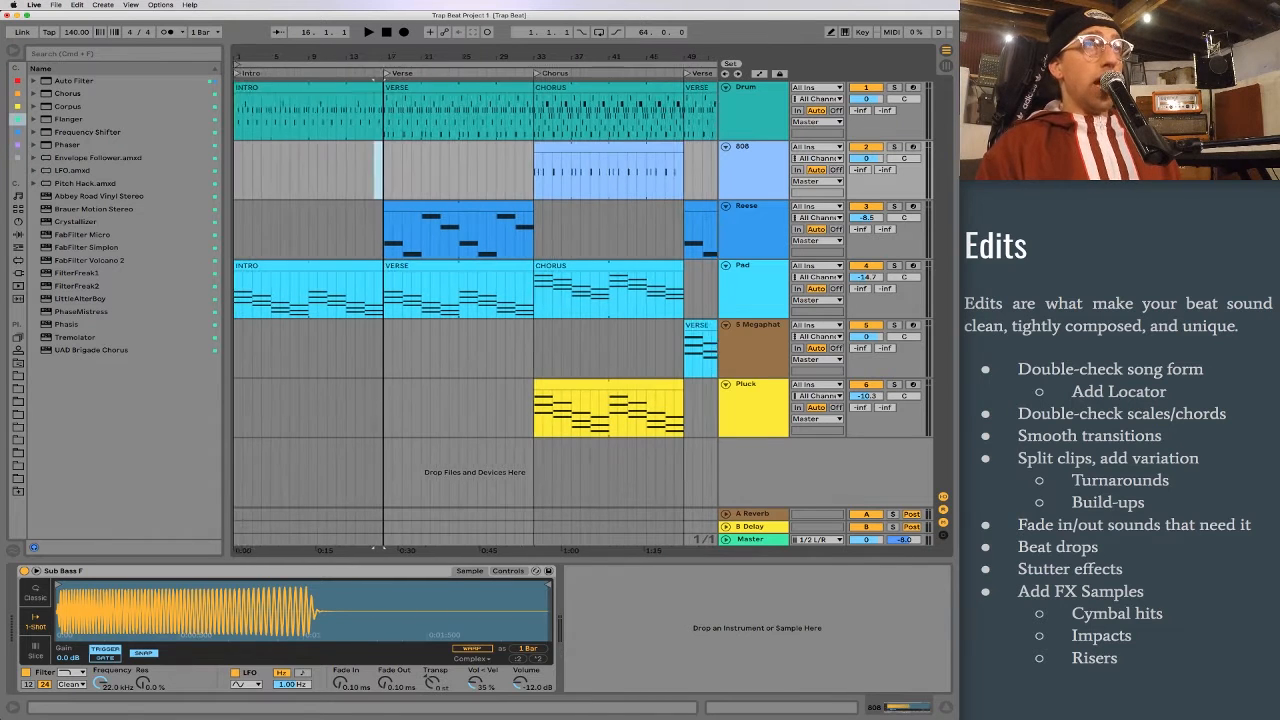
{"action": "left_click", "coordinate": [353, 173]}
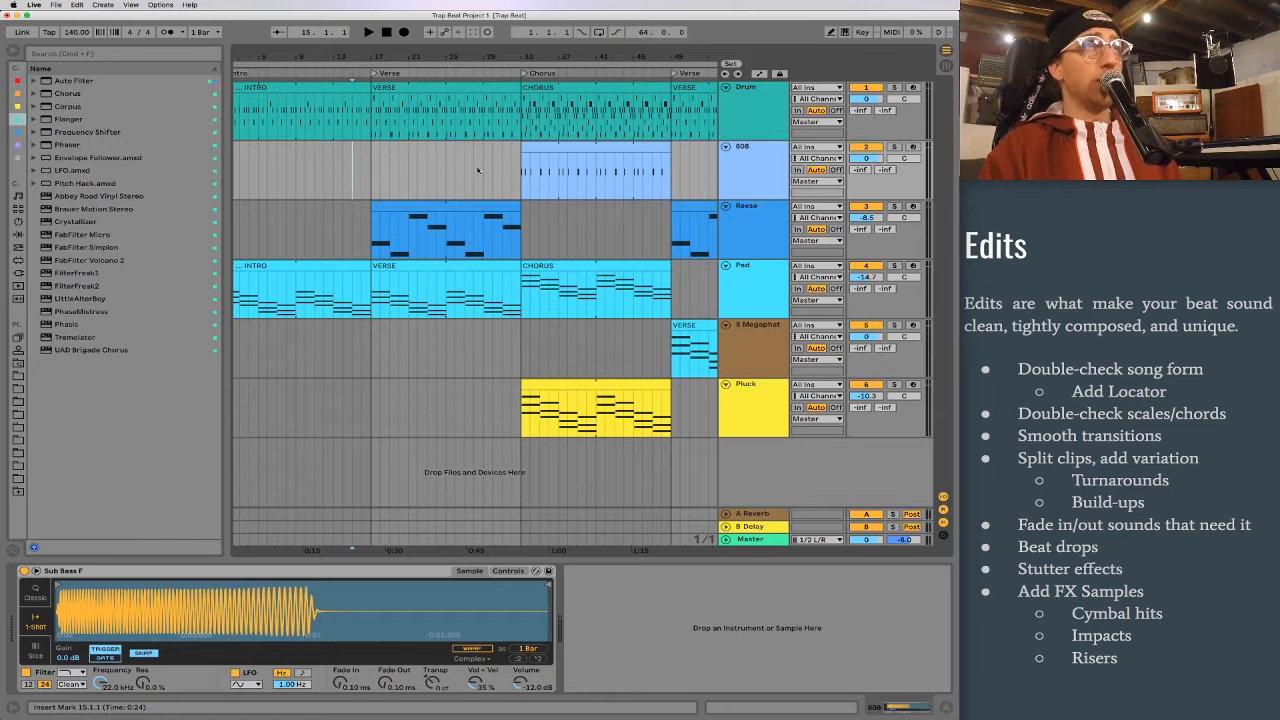
{"action": "key", "text": "space"}
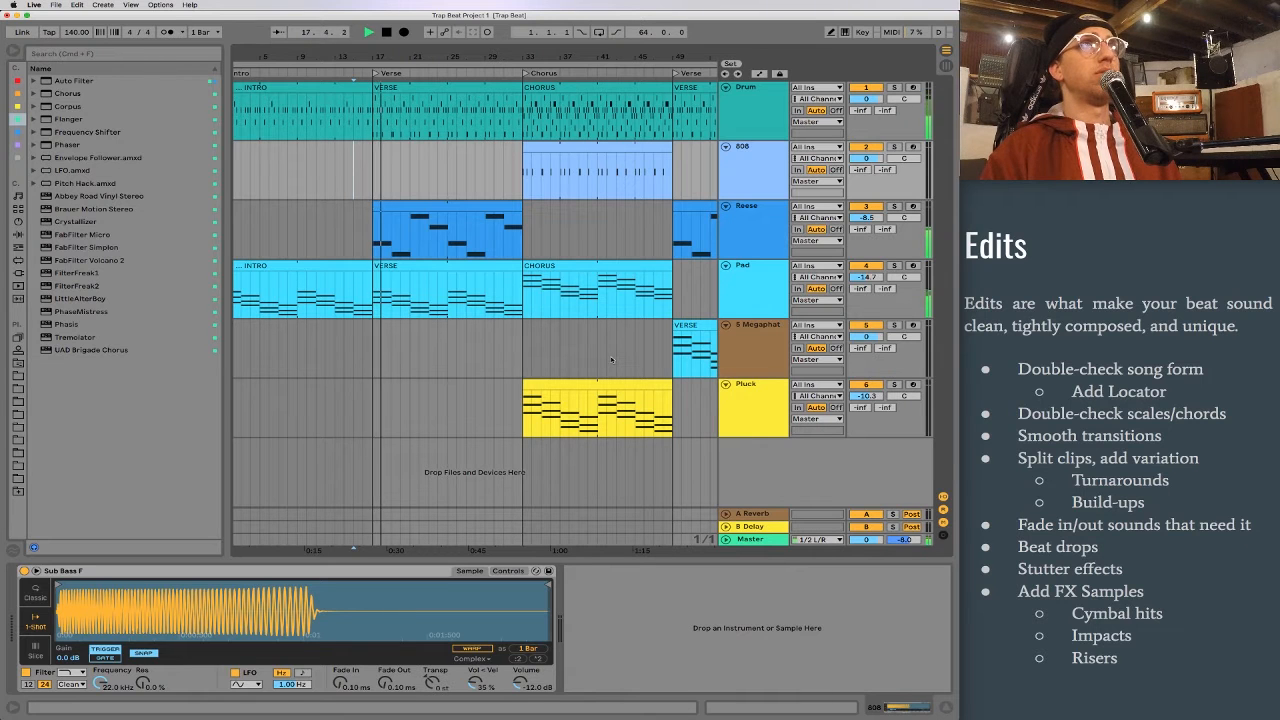
{"action": "key", "text": "space"}
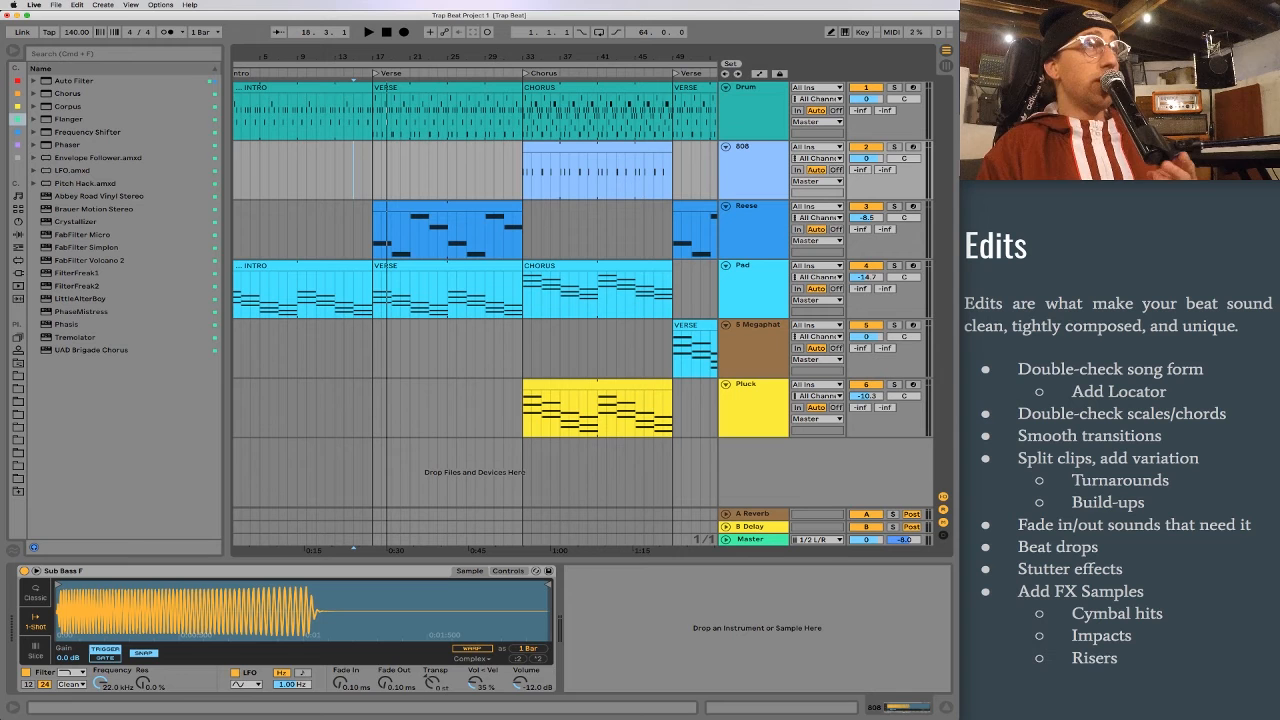
Step: Open the Drum track's INTRO clip and examine its hi-hat and snare pattern leading into the verse
{"action": "left_click_drag", "start_coordinate": [582, 58], "coordinate": [582, 96]}
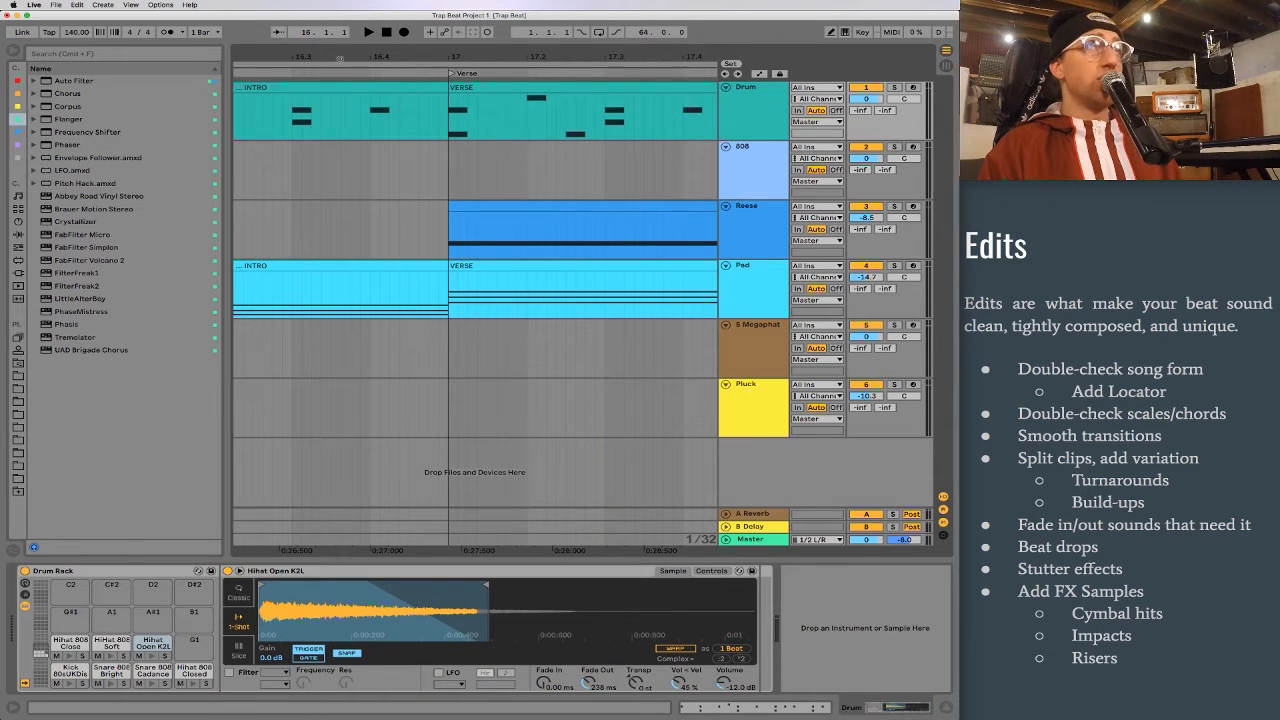
{"action": "left_click_drag", "start_coordinate": [340, 58], "coordinate": [395, 2]}
{"action": "double_click", "coordinate": [316, 91]}
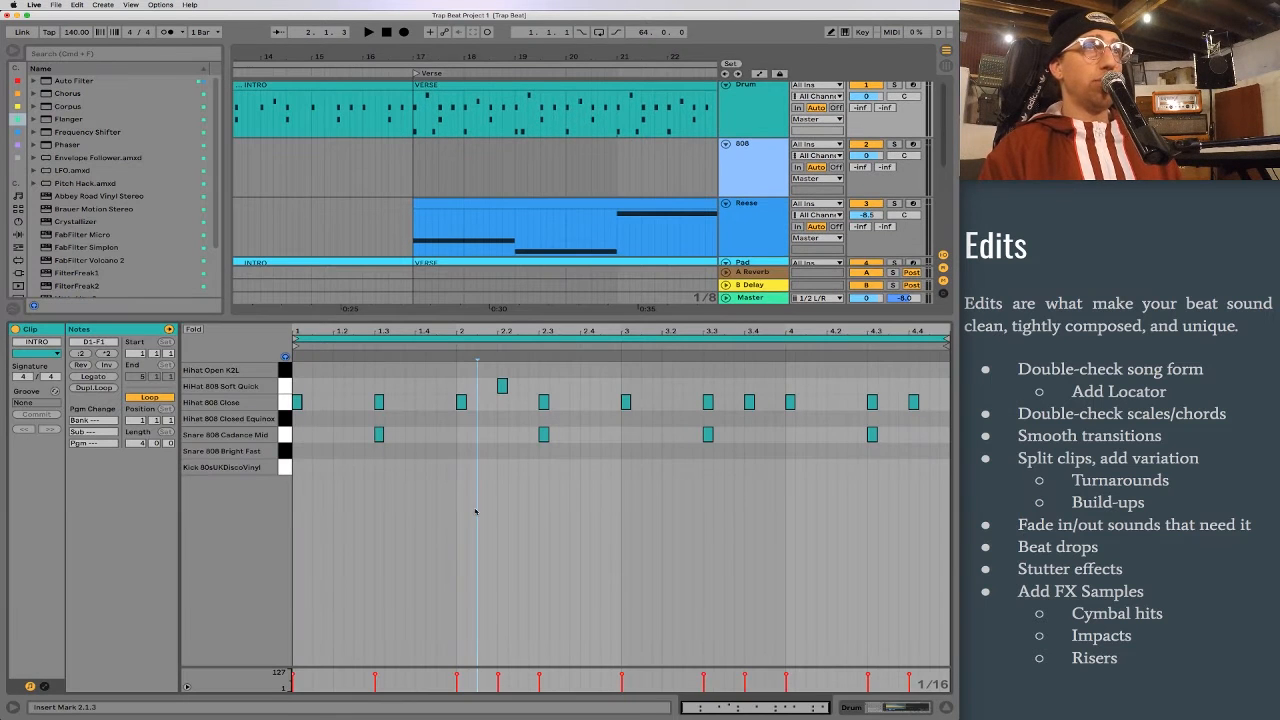
{"action": "left_click_drag", "start_coordinate": [347, 55], "coordinate": [433, 47]}
{"action": "scroll", "coordinate": [426, 106], "scroll_direction": "left", "scroll_amount": 3}
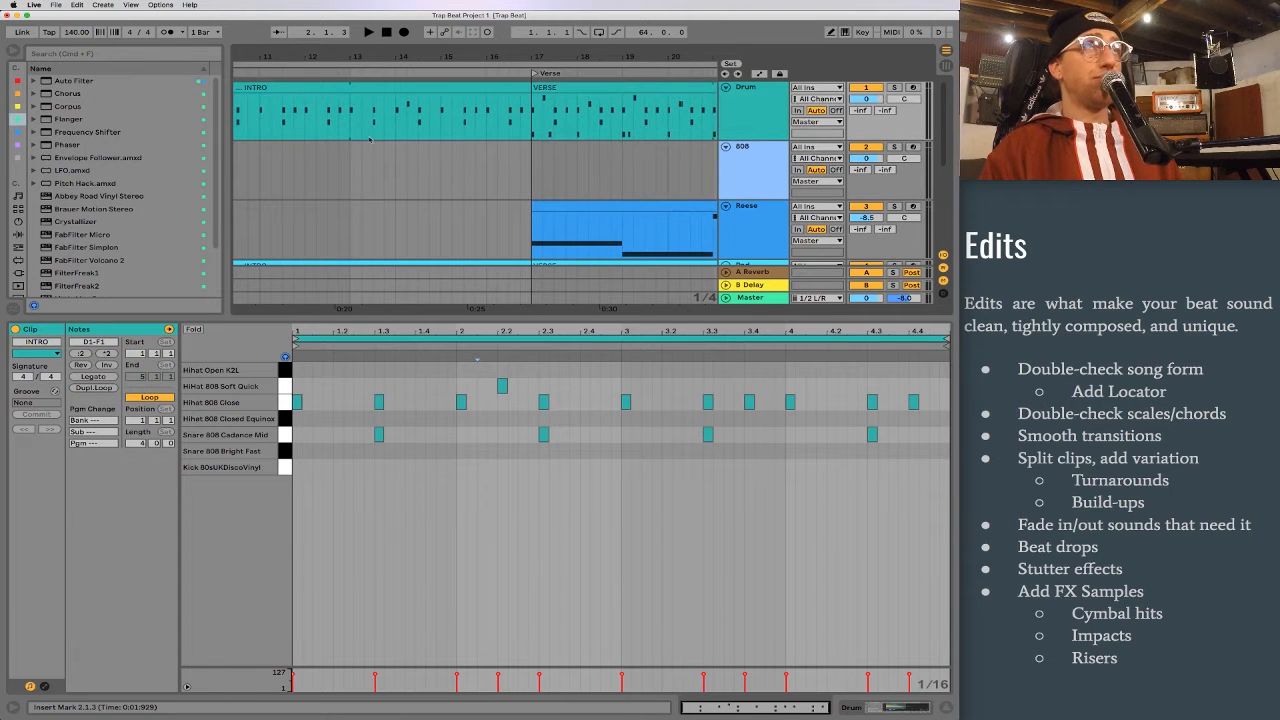
{"action": "left_click_drag", "start_coordinate": [402, 54], "coordinate": [329, 53]}
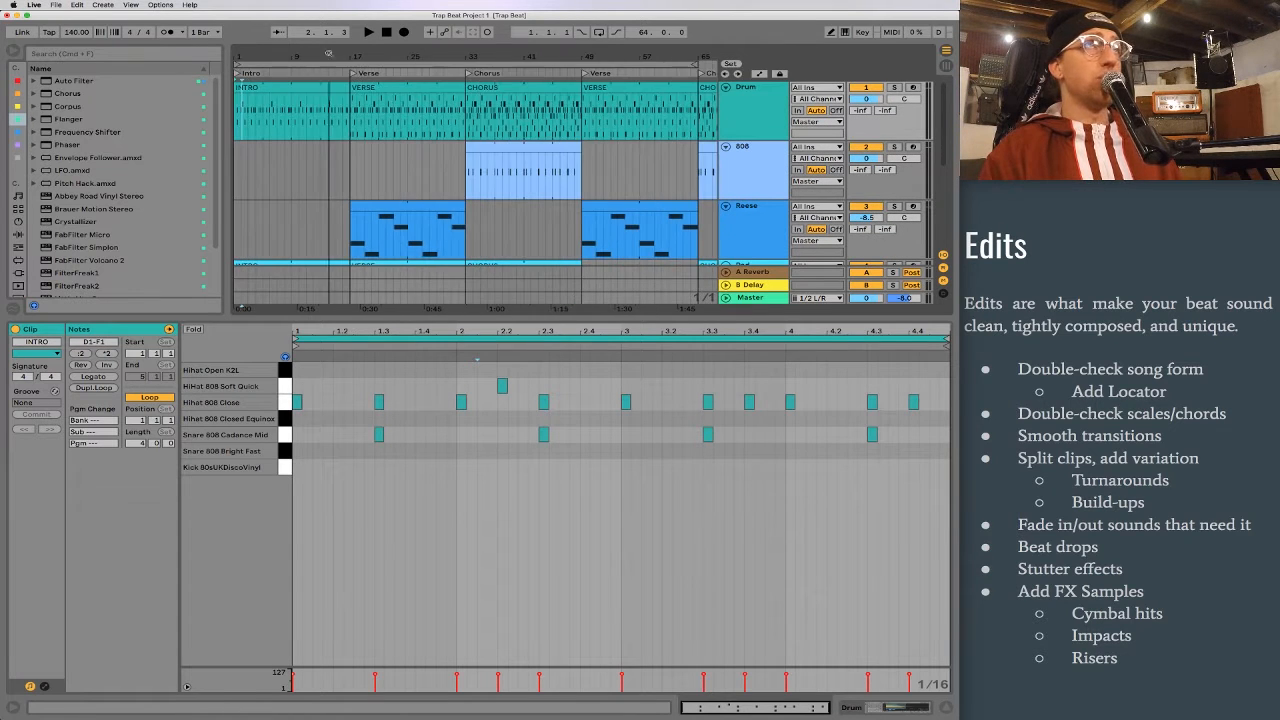
{"action": "left_click", "coordinate": [324, 112]}
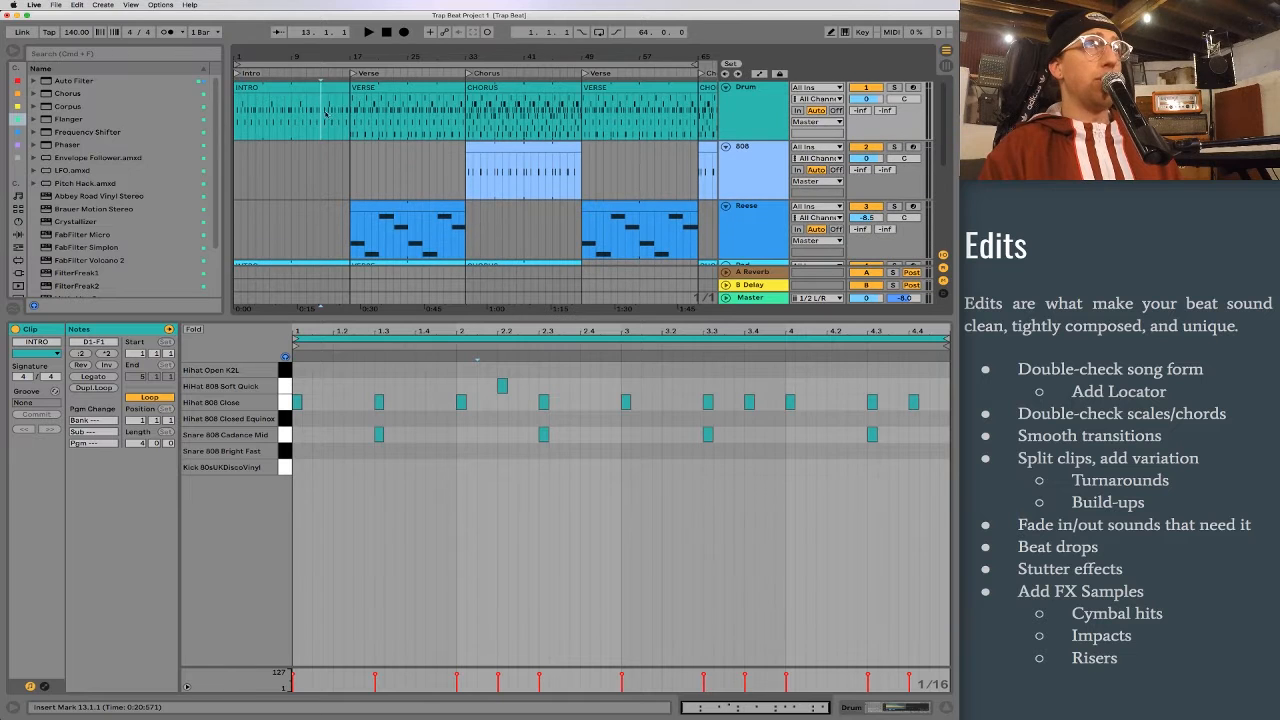
Step: Undo the last three changes
{"action": "key", "text": "super+z"}
{"action": "key", "text": "super+z"}
{"action": "key", "text": "super+z"}
{"action": "key", "text": "super+z"}
{"action": "key", "text": "super+z"}
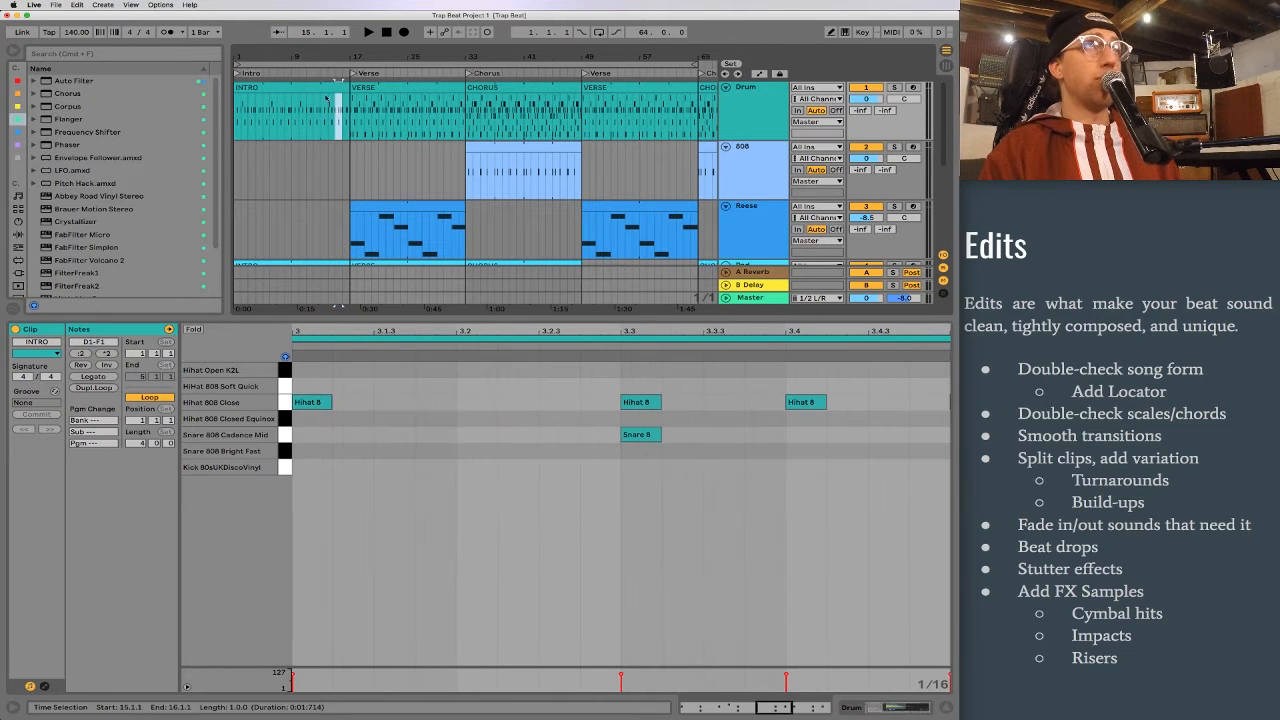
Step: Show the Drum track's Drum Rack and look over the extent of its INTRO clip
{"action": "left_click_drag", "start_coordinate": [295, 54], "coordinate": [340, 88]}
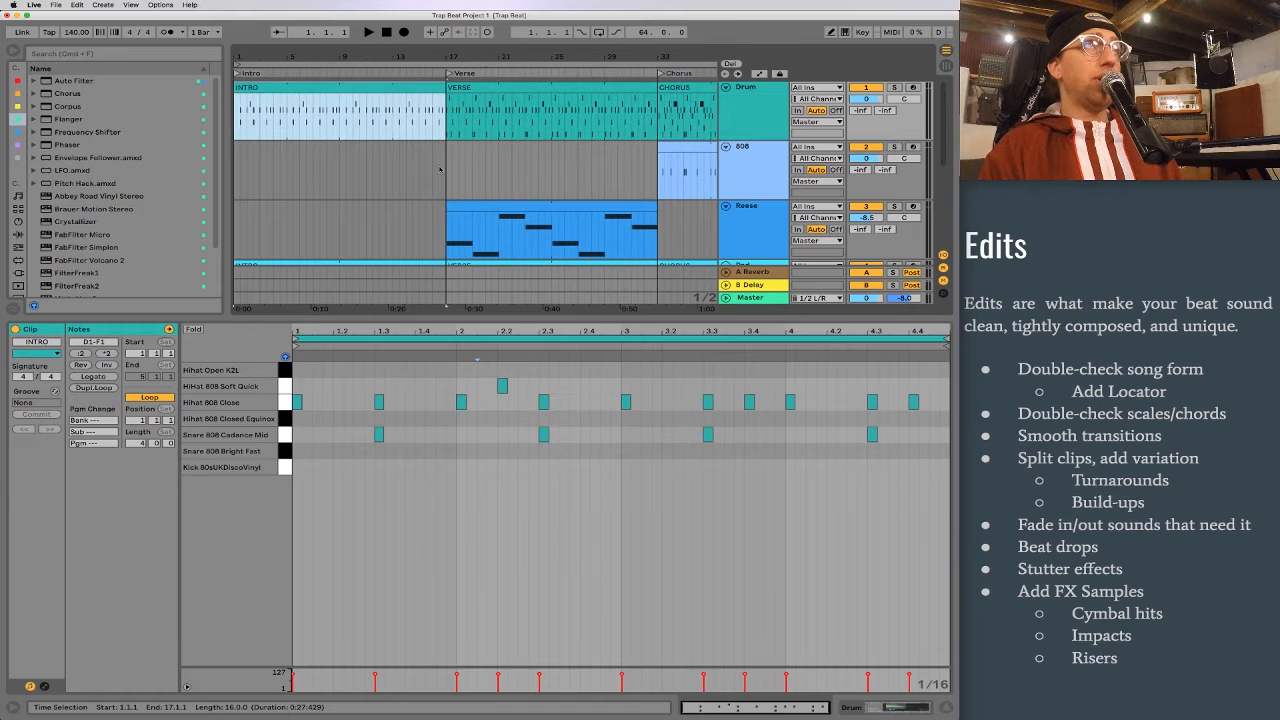
{"action": "key", "text": "shift+Tab"}
{"action": "left_click", "coordinate": [750, 88]}
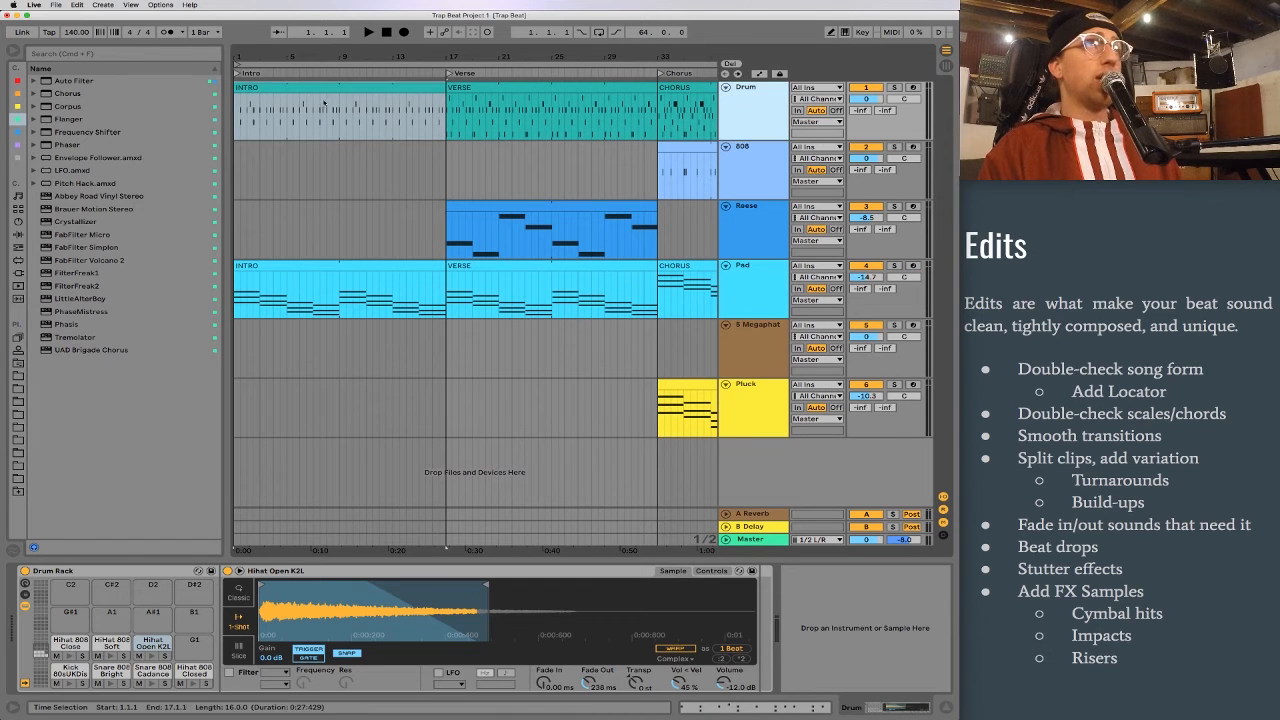
{"action": "left_click", "coordinate": [309, 87]}
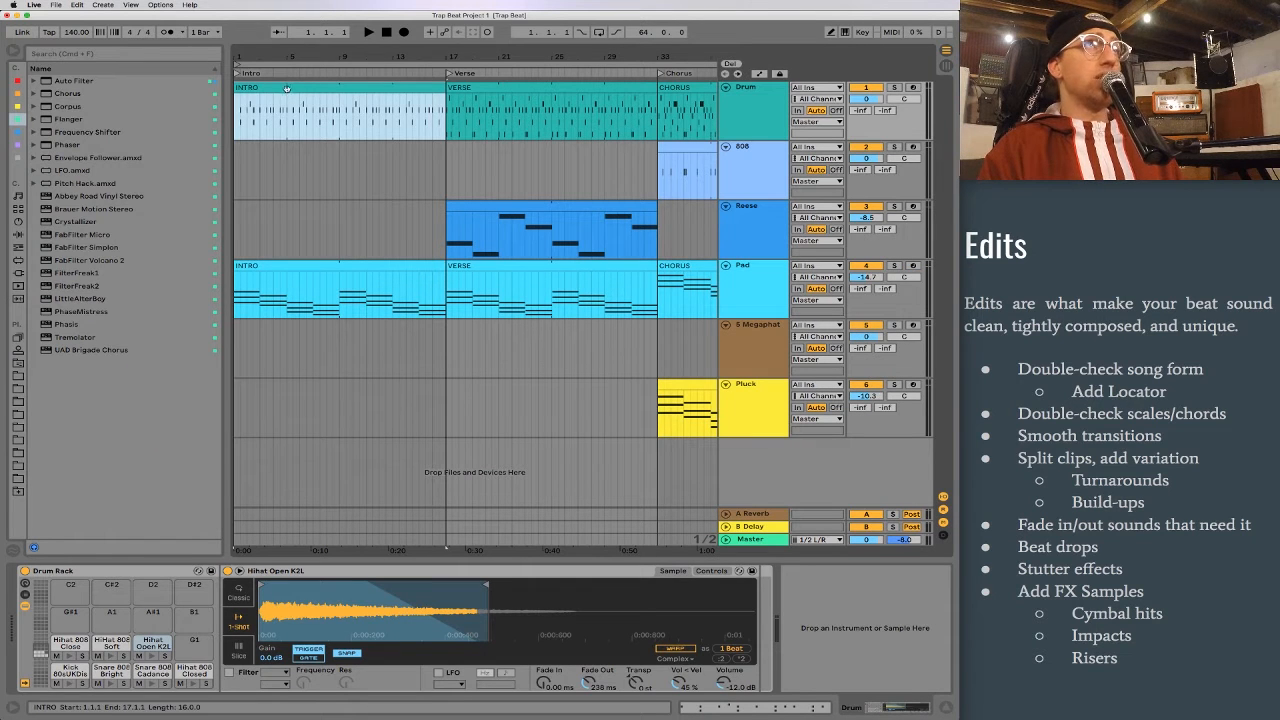
{"action": "left_click", "coordinate": [391, 113]}
{"action": "left_click", "coordinate": [345, 117]}
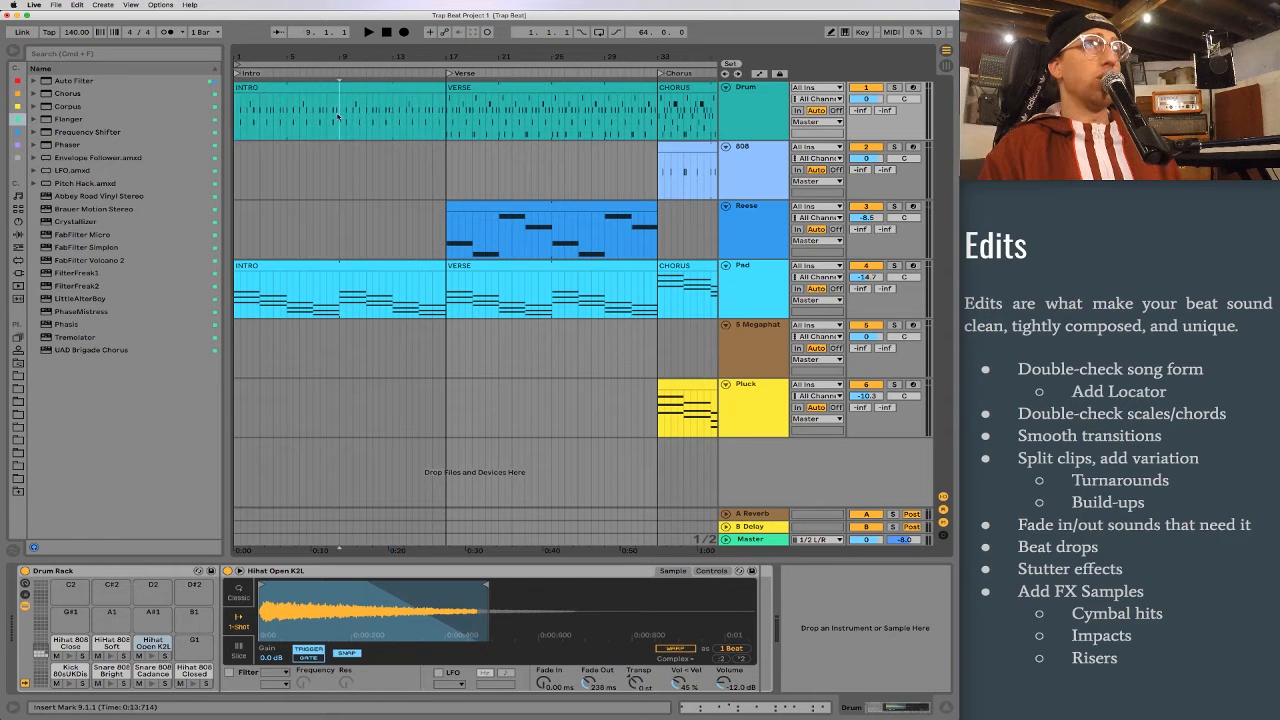
{"action": "mouse_move", "coordinate": [444, 88]}
{"action": "left_mouse_down"}
{"action": "mouse_move", "coordinate": [336, 88]}
{"action": "mouse_move", "coordinate": [670, 88]}
{"action": "mouse_move", "coordinate": [378, 88]}
{"action": "mouse_move", "coordinate": [434, 86]}
{"action": "left_mouse_up"}
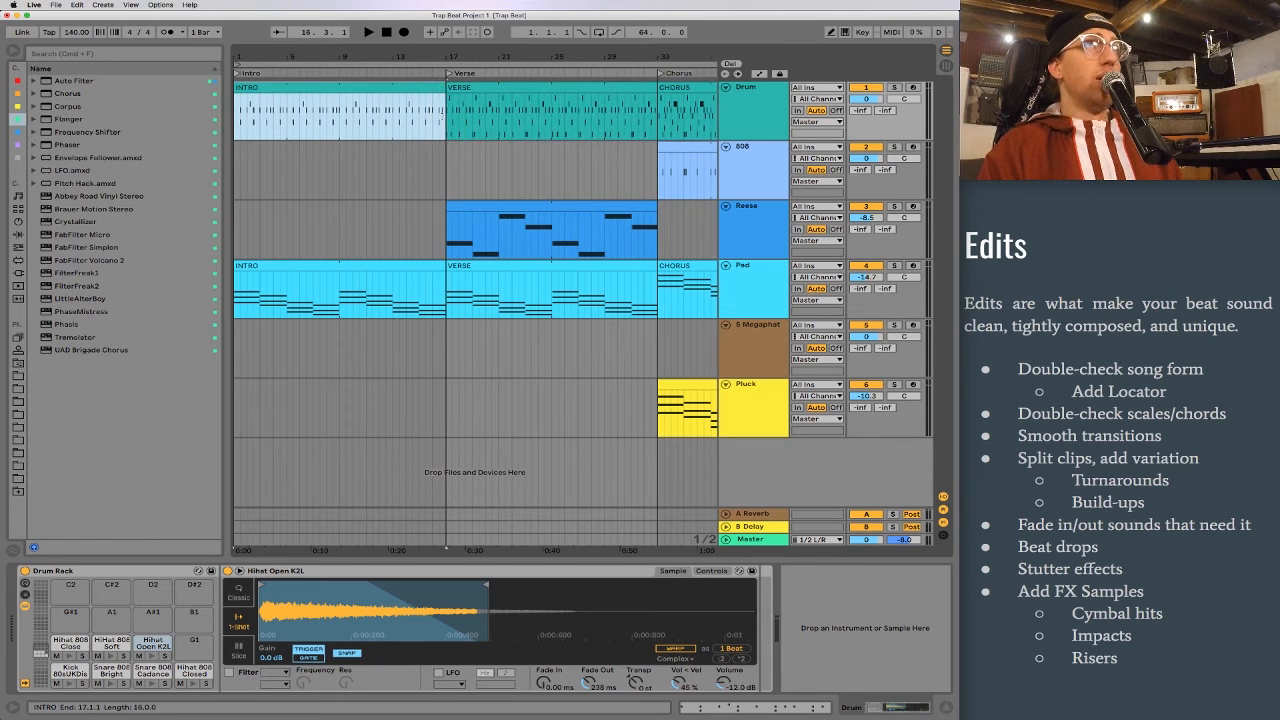
Step: Try deleting the first Hihat 808 Close note in the Drum track's INTRO clip, and undo the deletion
{"action": "double_click", "coordinate": [428, 87]}
{"action": "left_click_drag", "start_coordinate": [395, 383], "coordinate": [335, 522]}
{"action": "left_click_drag", "start_coordinate": [323, 378], "coordinate": [267, 461]}
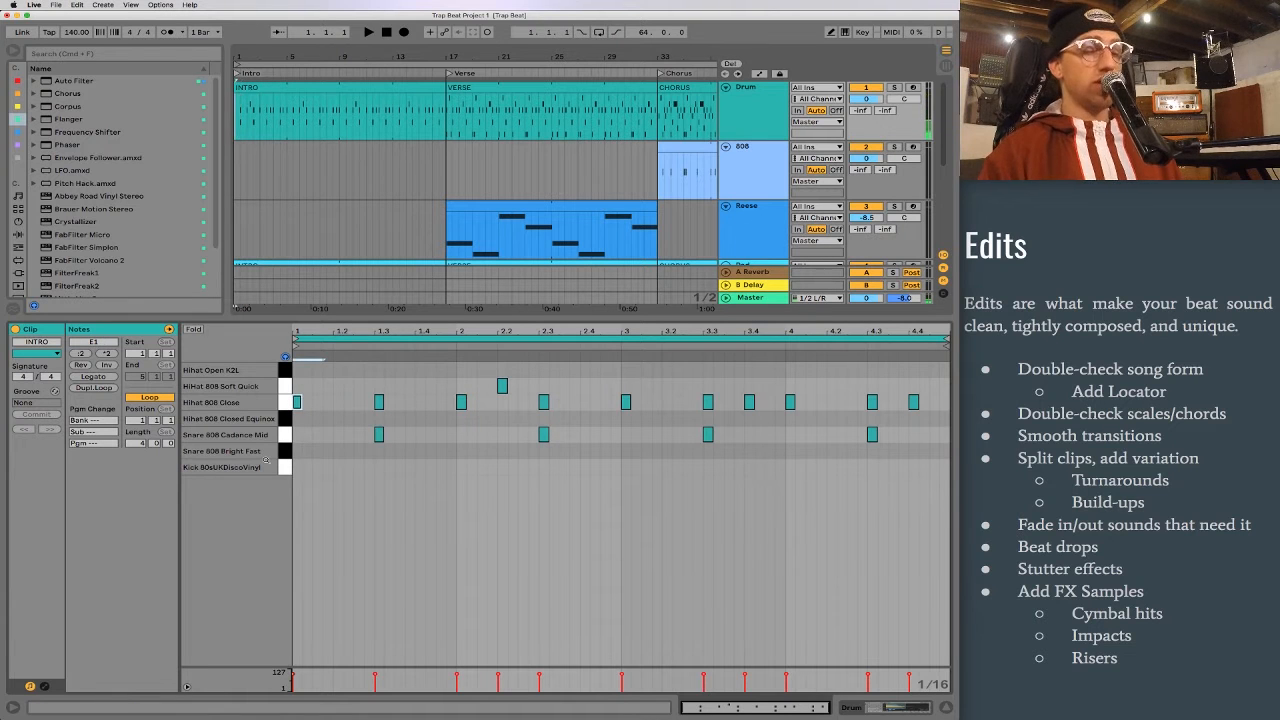
{"action": "key", "text": "Delete"}
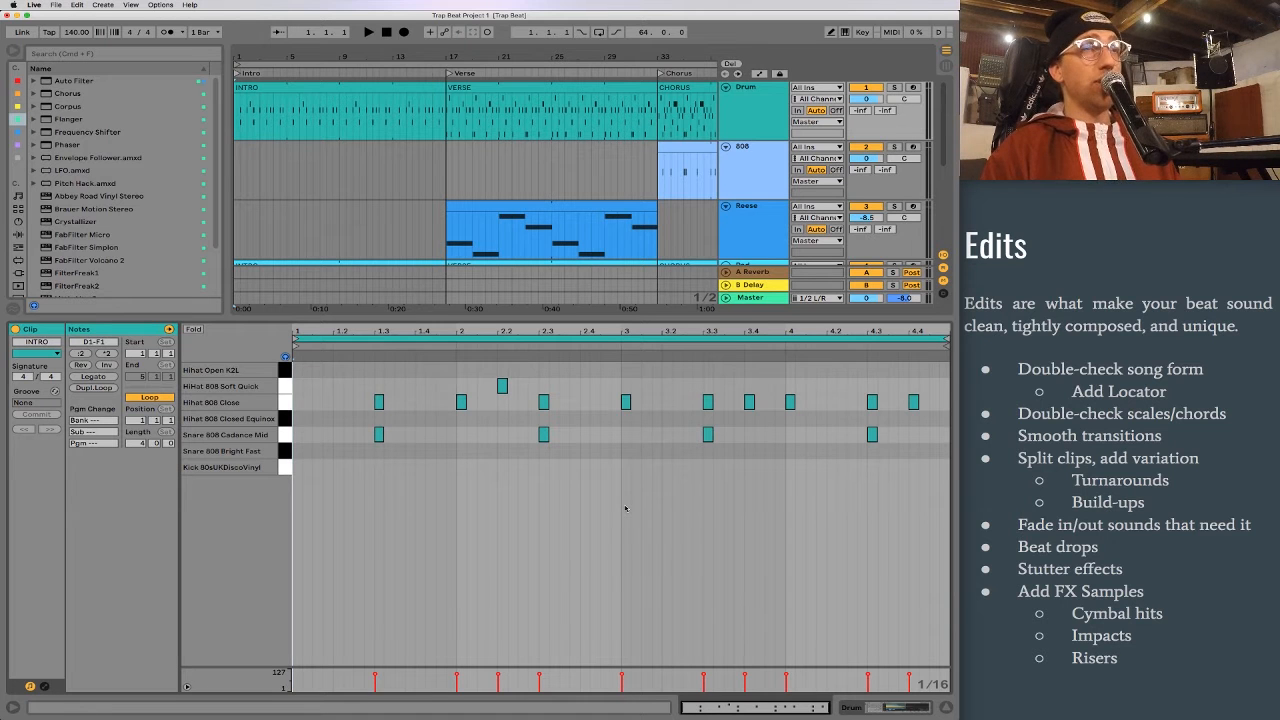
{"action": "key", "text": "super+z"}
Step: Split the Drum track's INTRO clip at bar 13, separating its last four bars before the verse
{"action": "left_click", "coordinate": [395, 117]}
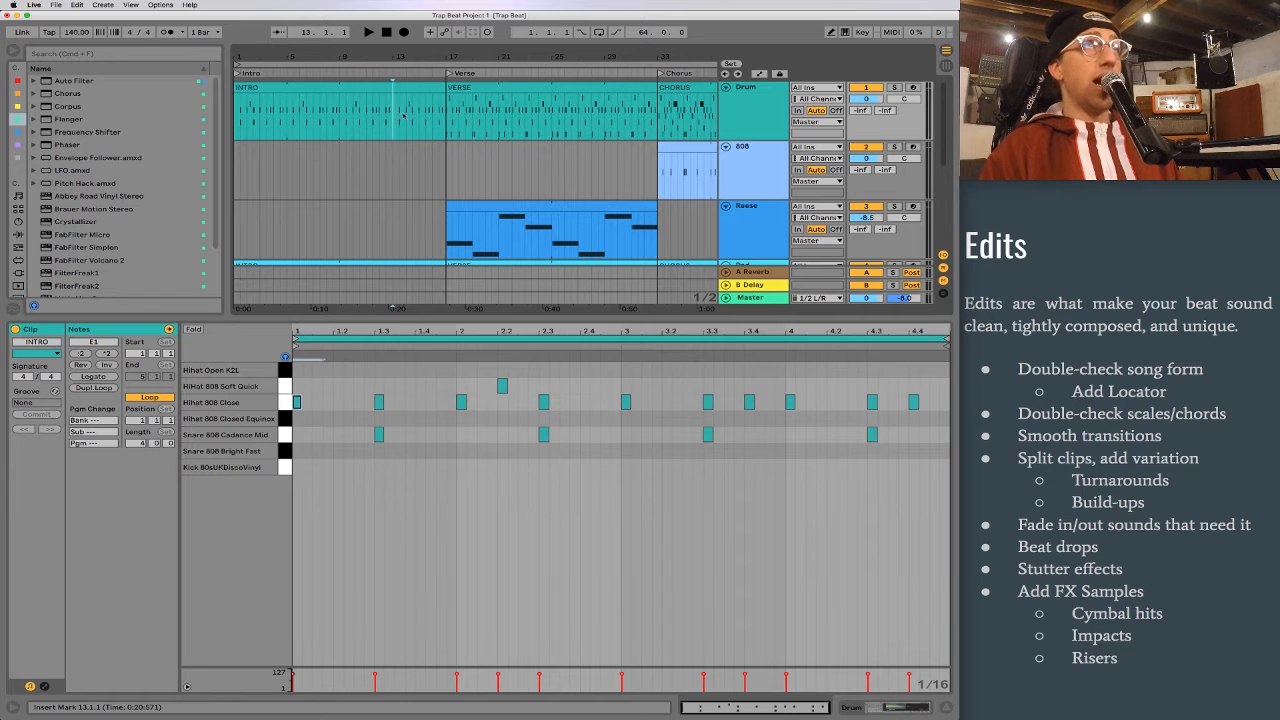
{"action": "left_click", "coordinate": [449, 117], "text": "shift"}
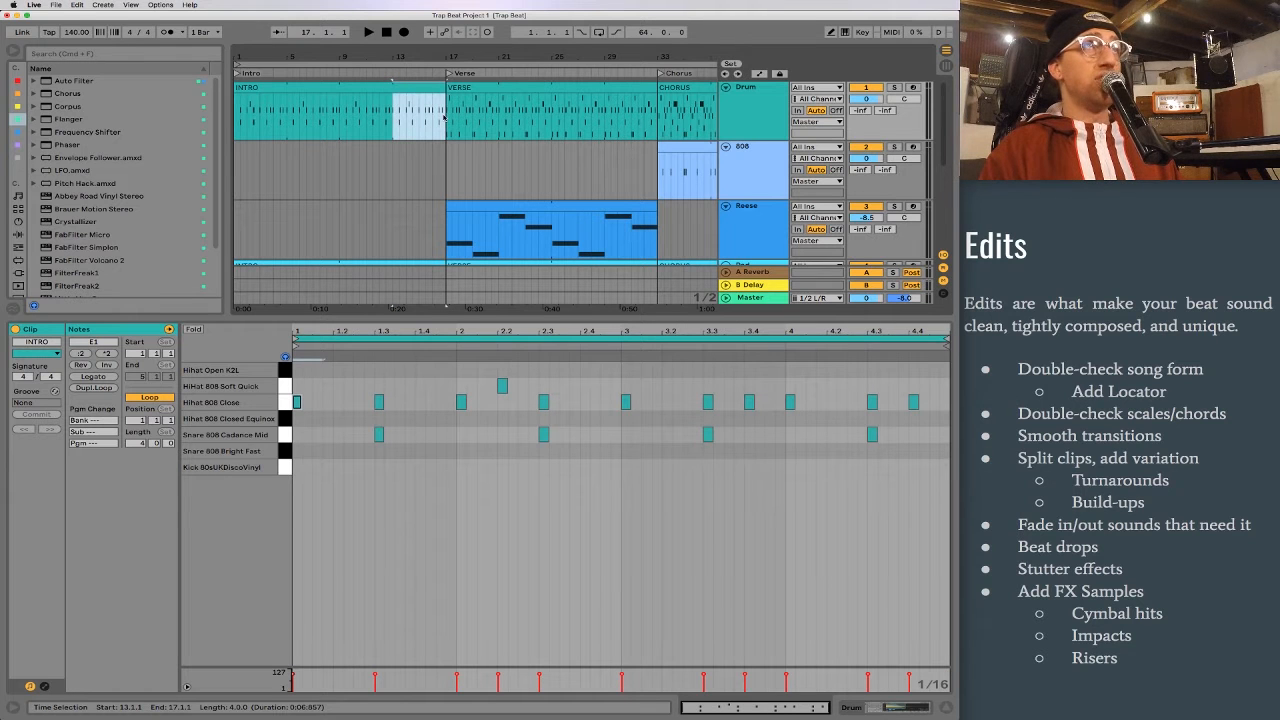
{"action": "key", "text": "super+e"}
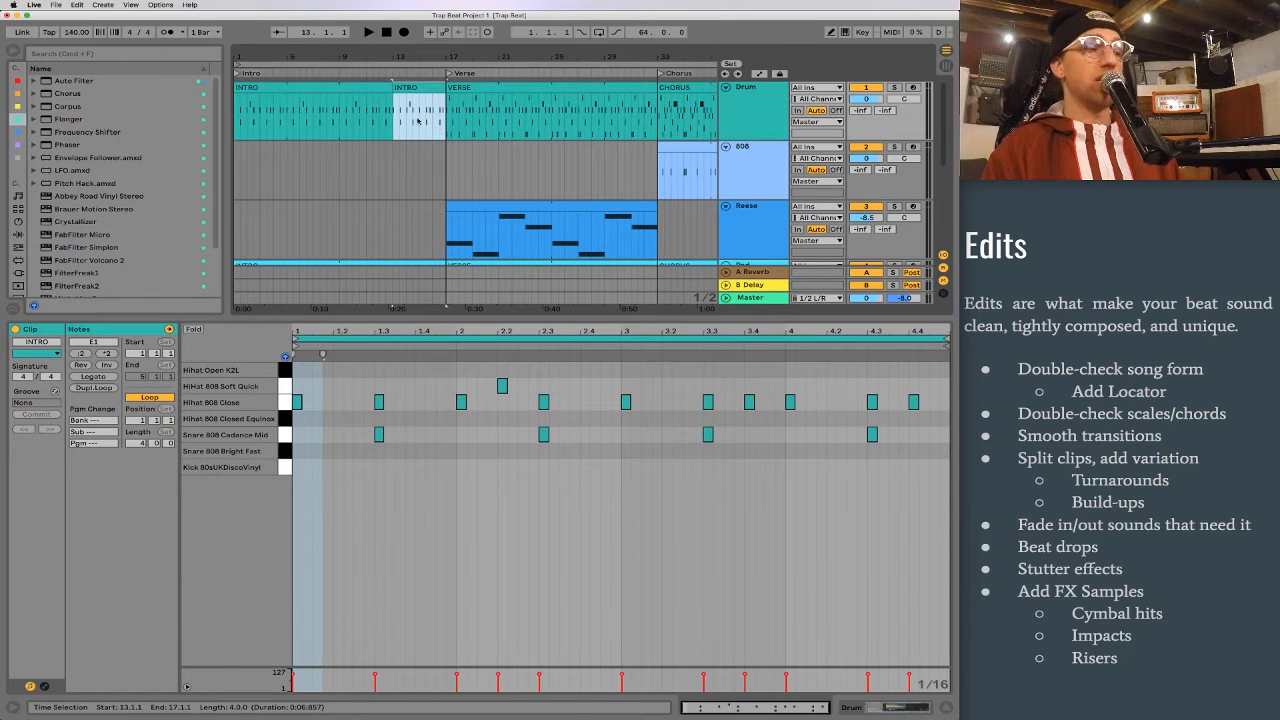
Step: Delete the Hihat 808 Close notes at 4.3 and 4.4 and the Cadence Mid snare at 4.3 in the split four-bar INTRO clip, checking by playback
{"action": "double_click", "coordinate": [418, 121]}
{"action": "key", "text": "space"}
{"action": "left_click", "coordinate": [550, 515]}
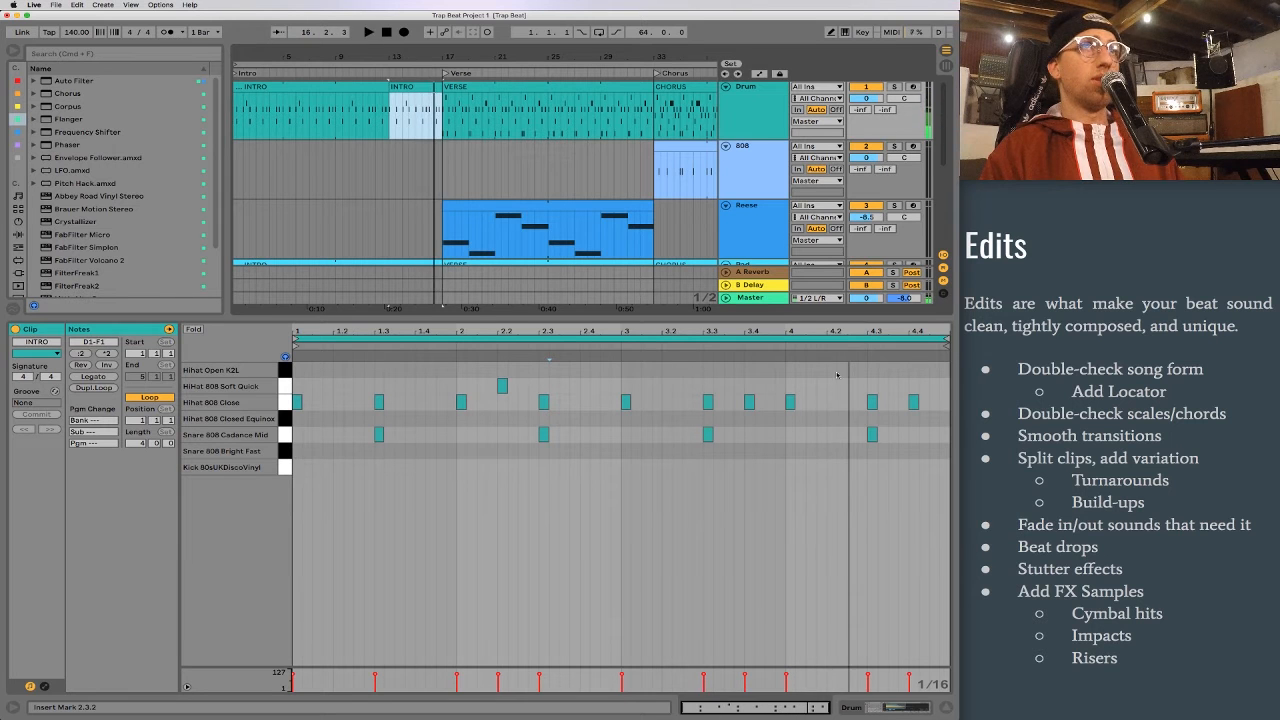
{"action": "key", "text": "space"}
{"action": "left_click_drag", "start_coordinate": [846, 377], "coordinate": [928, 476]}
{"action": "key", "text": "Delete"}
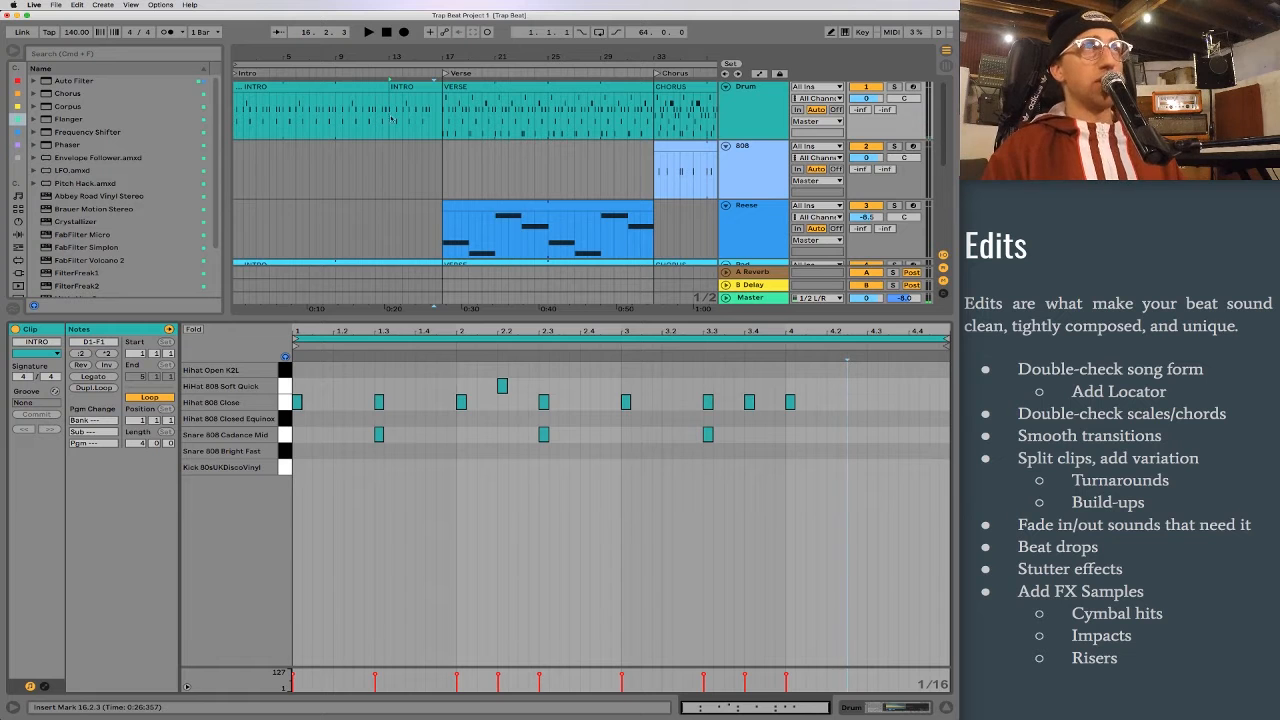
{"action": "key", "text": "space"}
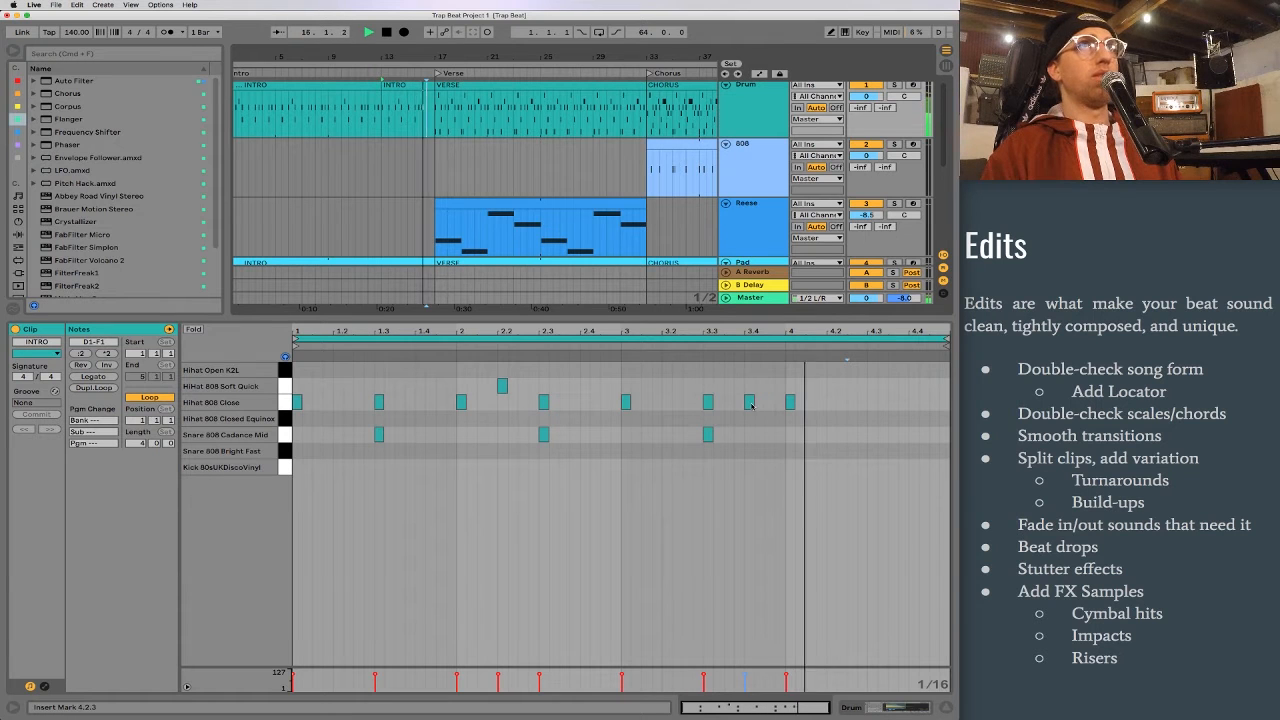
{"action": "key", "text": "space"}
Step: Replace the Hihat 808 Close note at 3.4 in the split INTRO clip with a roll of 1/16-triplet notes
{"action": "left_click", "coordinate": [749, 402]}
{"action": "key", "text": "super+3"}
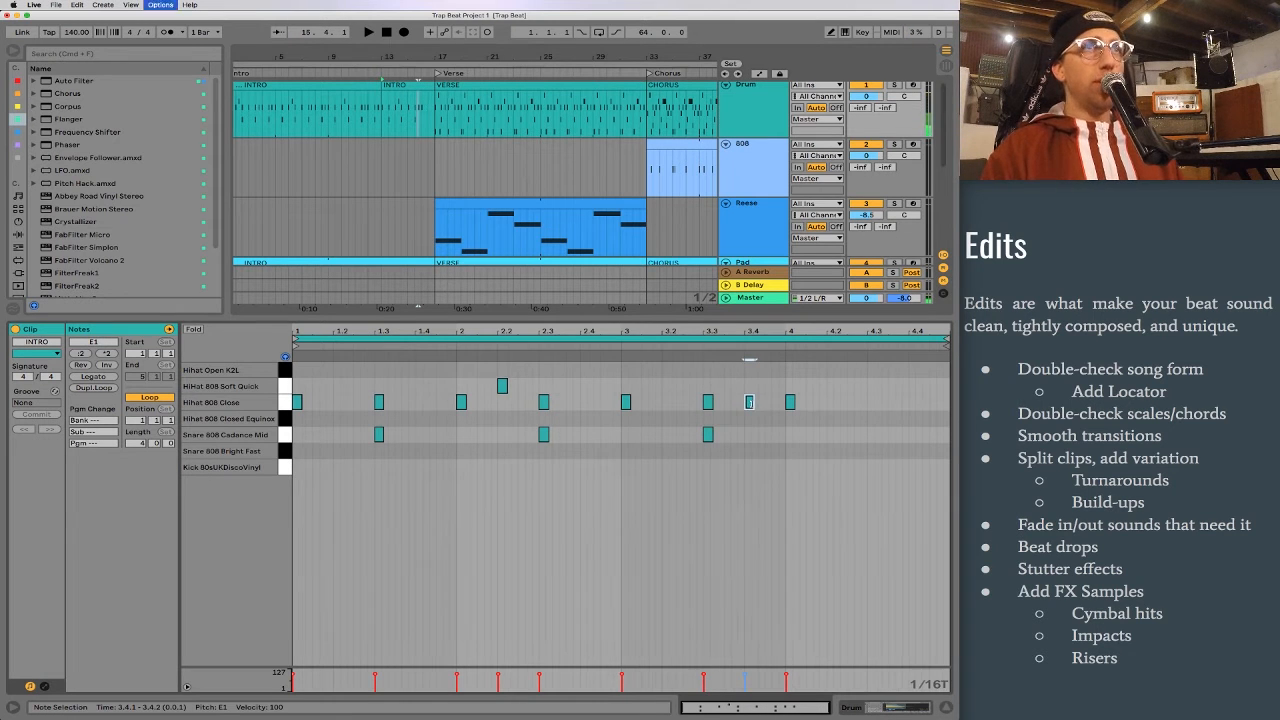
{"action": "key", "text": "Delete"}
{"action": "right_click", "coordinate": [749, 402]}
{"action": "left_click", "coordinate": [741, 430]}
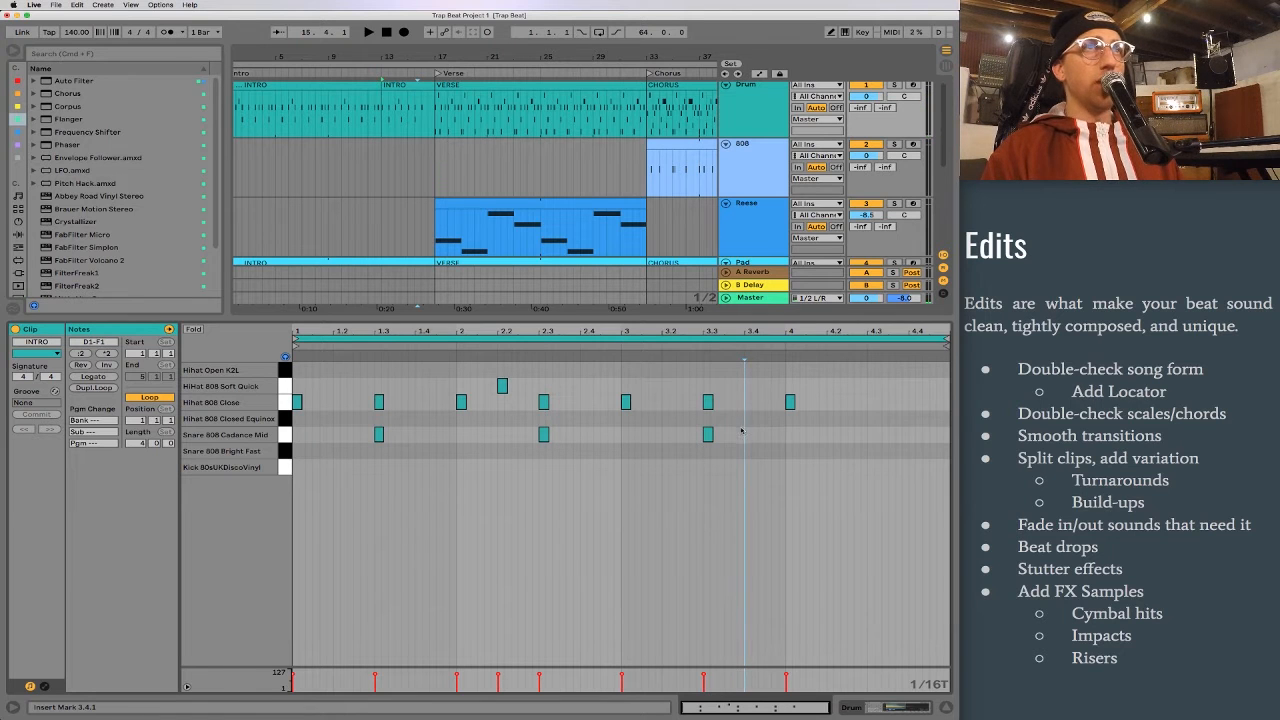
{"action": "double_click", "coordinate": [749, 405]}
{"action": "key", "text": "ctrl+d"}
{"action": "key", "text": "ctrl+d"}
{"action": "key", "text": "ctrl+d"}
{"action": "key", "text": "ctrl+d"}
{"action": "key", "text": "ctrl+d"}
{"action": "key", "text": "ctrl+d"}
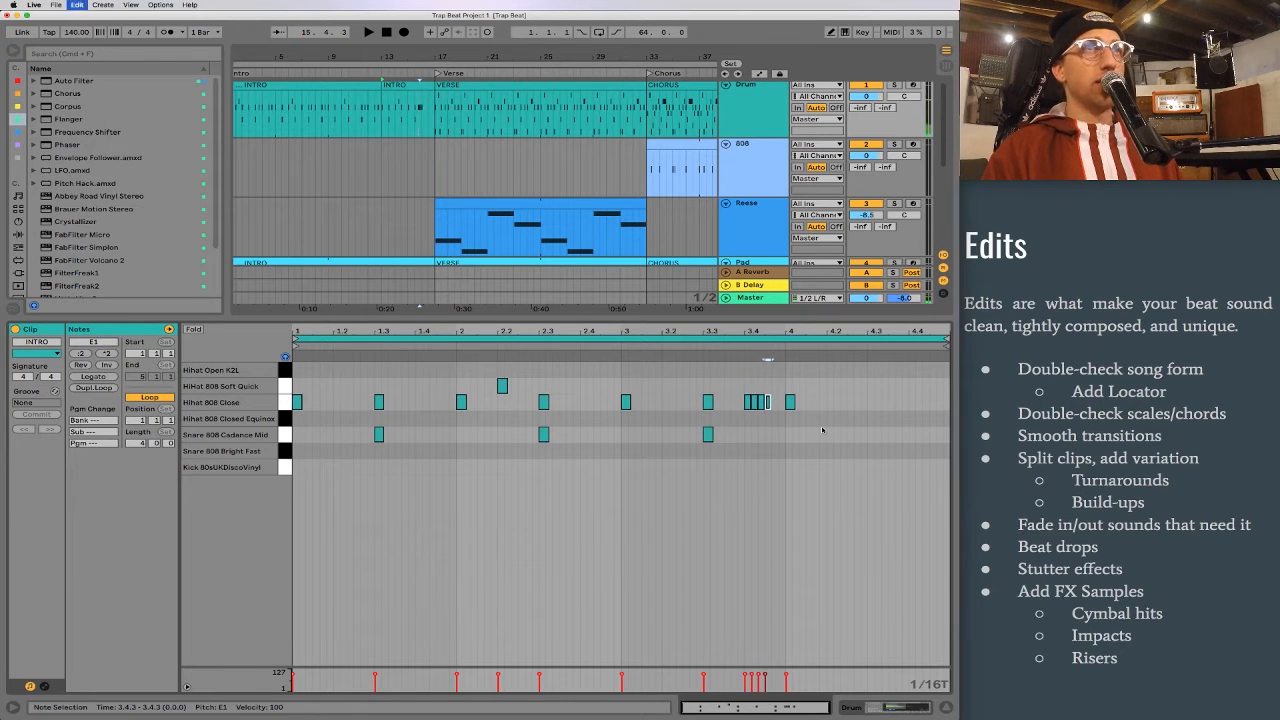
Step: Replace the closed hi-hat hit at 4.1.1 with a Hihat Open K2L note and play the transition into the verse
{"action": "left_click", "coordinate": [788, 369]}
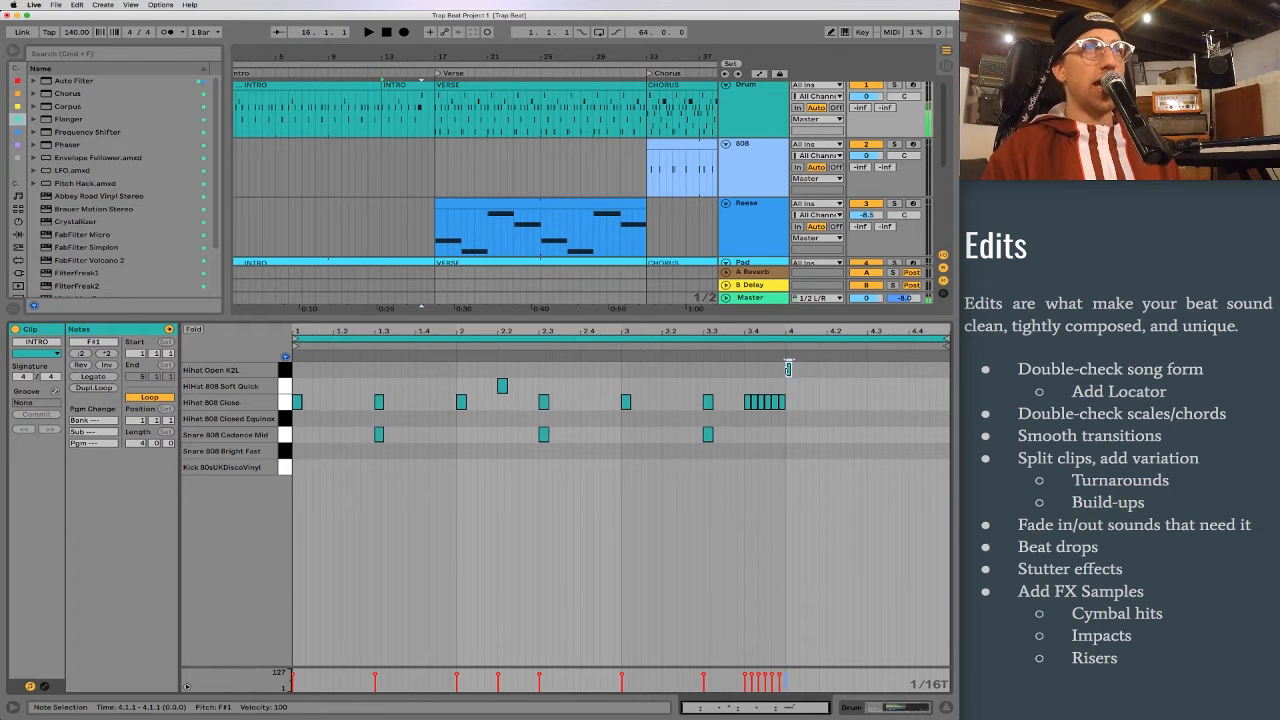
{"action": "key", "text": "space"}
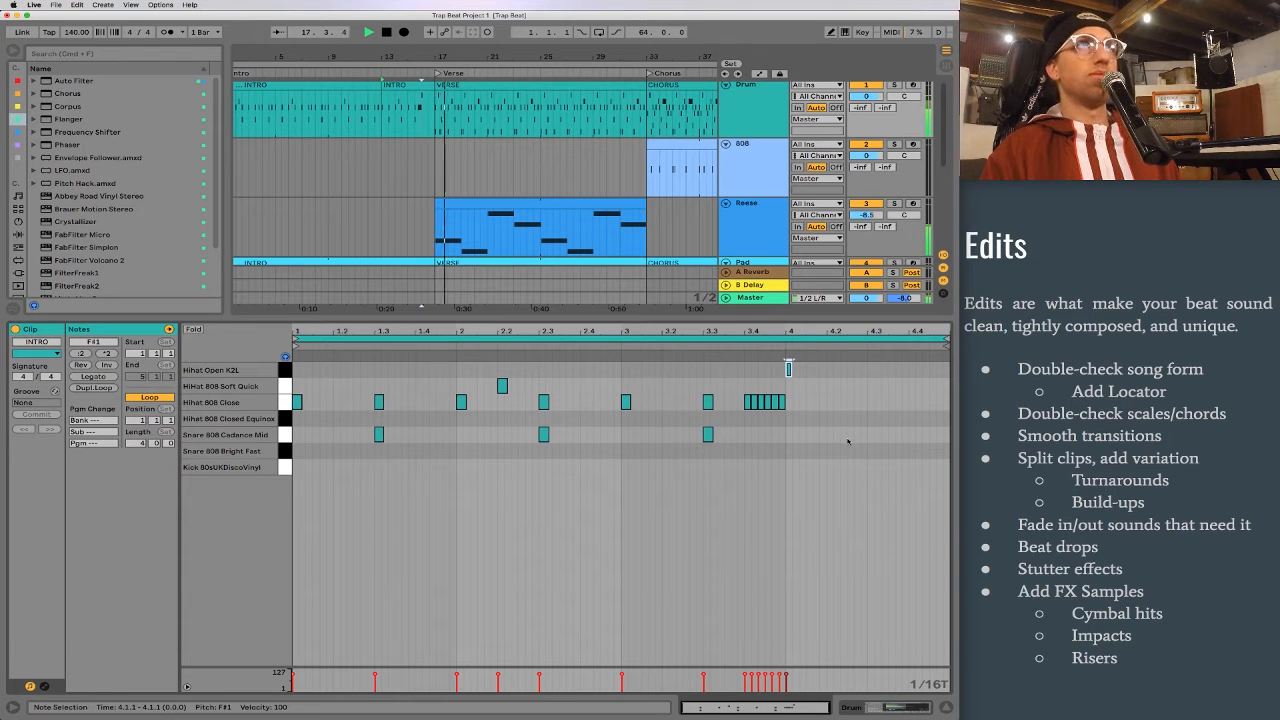
{"action": "key", "text": "space"}
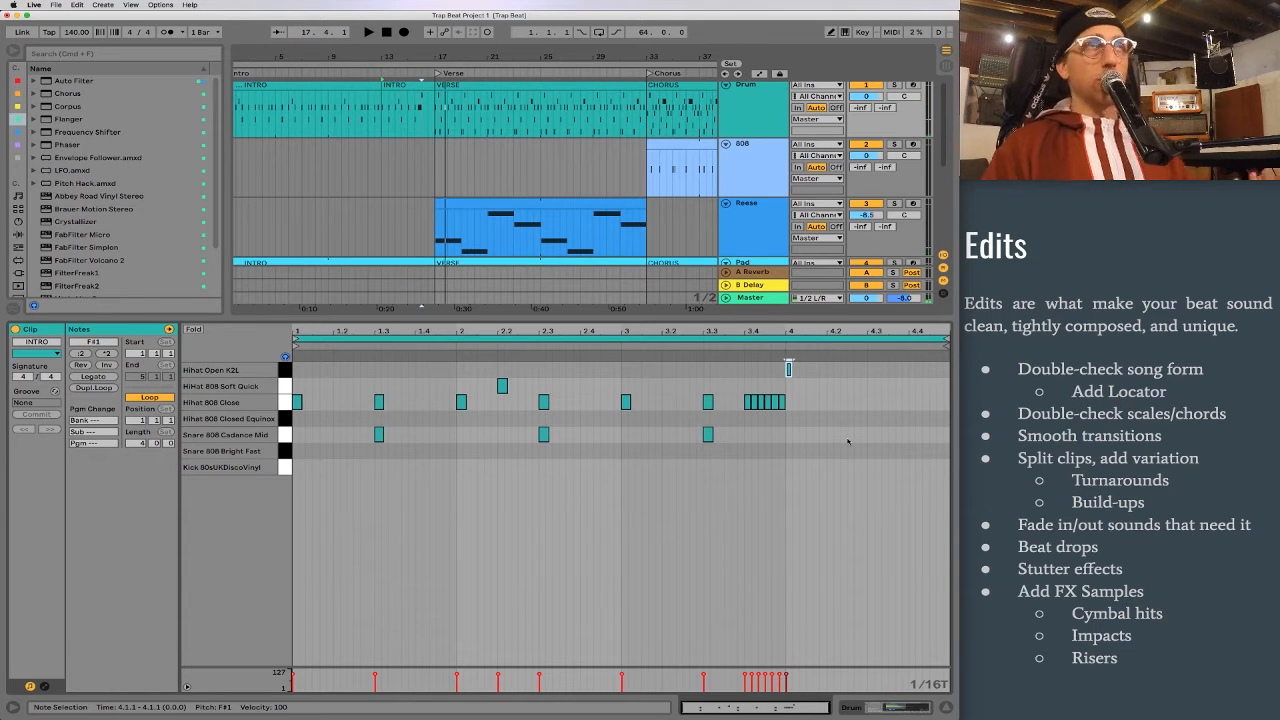
Step: Split the Drum track's first VERSE clip at bar 31, separating its last two bars before the chorus
{"action": "left_click_drag", "start_coordinate": [575, 57], "coordinate": [476, 40]}
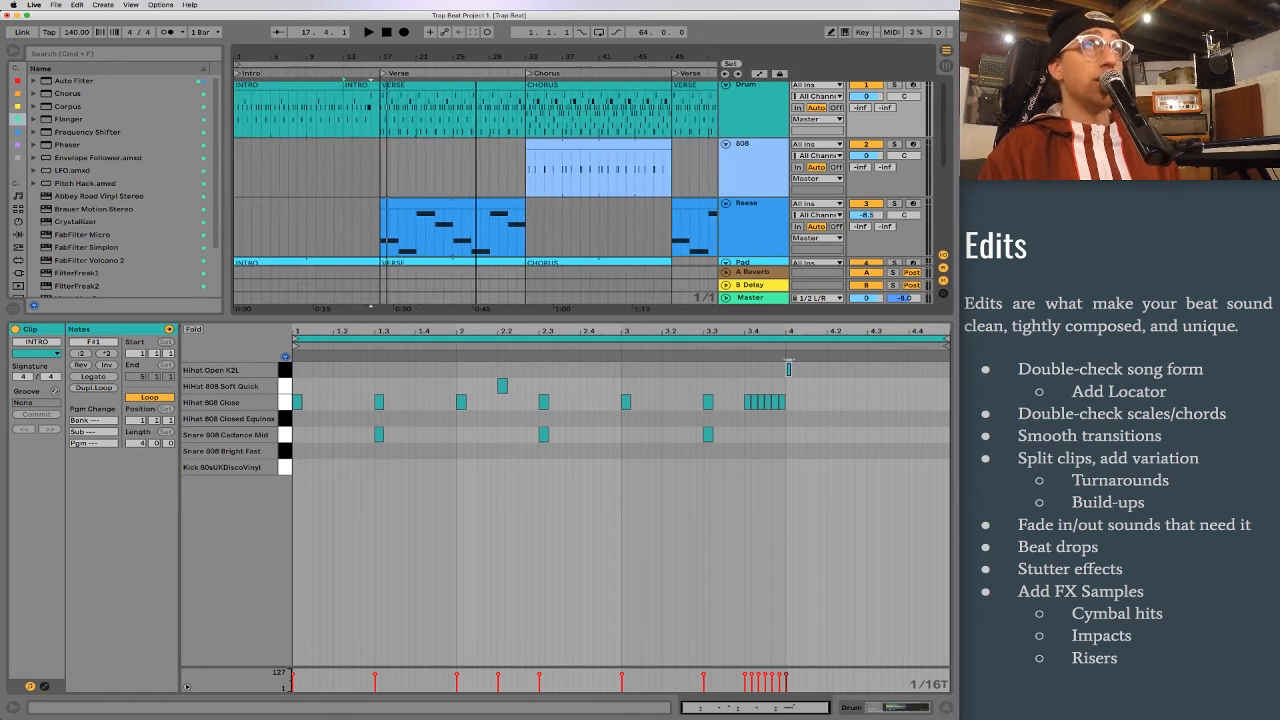
{"action": "left_click_drag", "start_coordinate": [501, 120], "coordinate": [524, 120]}
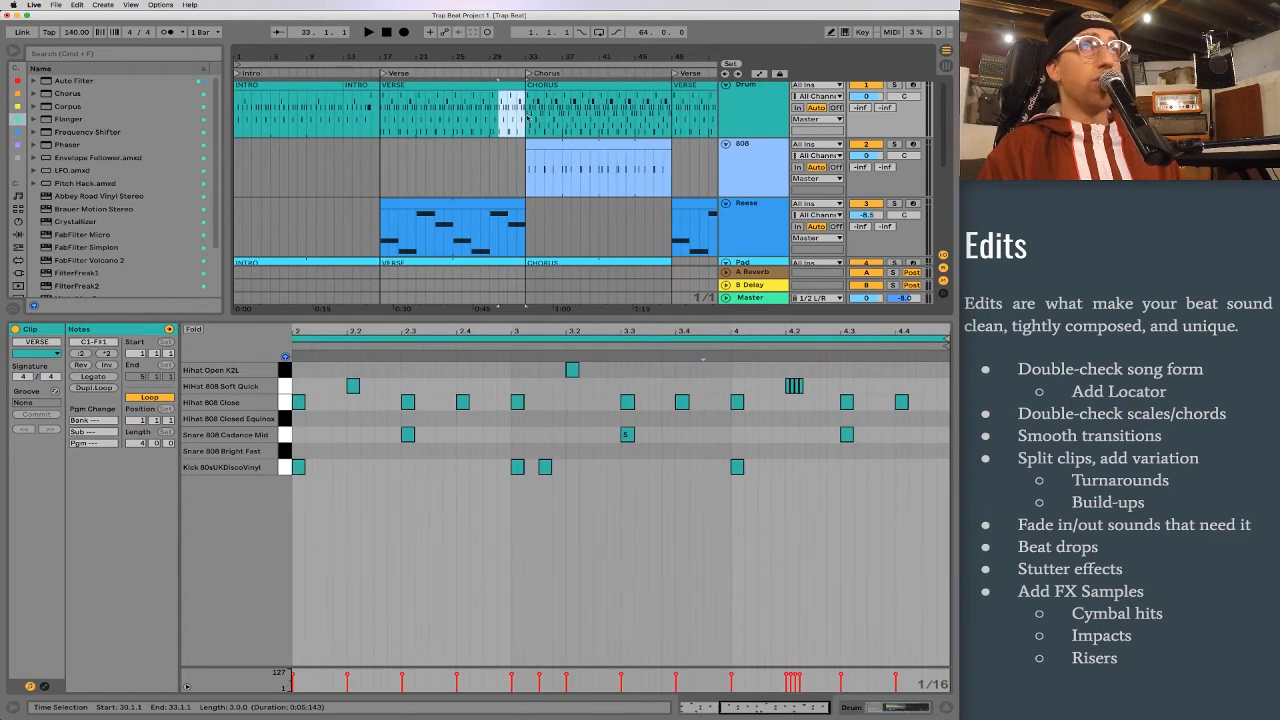
{"action": "scroll", "coordinate": [525, 120], "scroll_direction": "right", "scroll_amount": 3}
{"action": "key", "text": "space"}
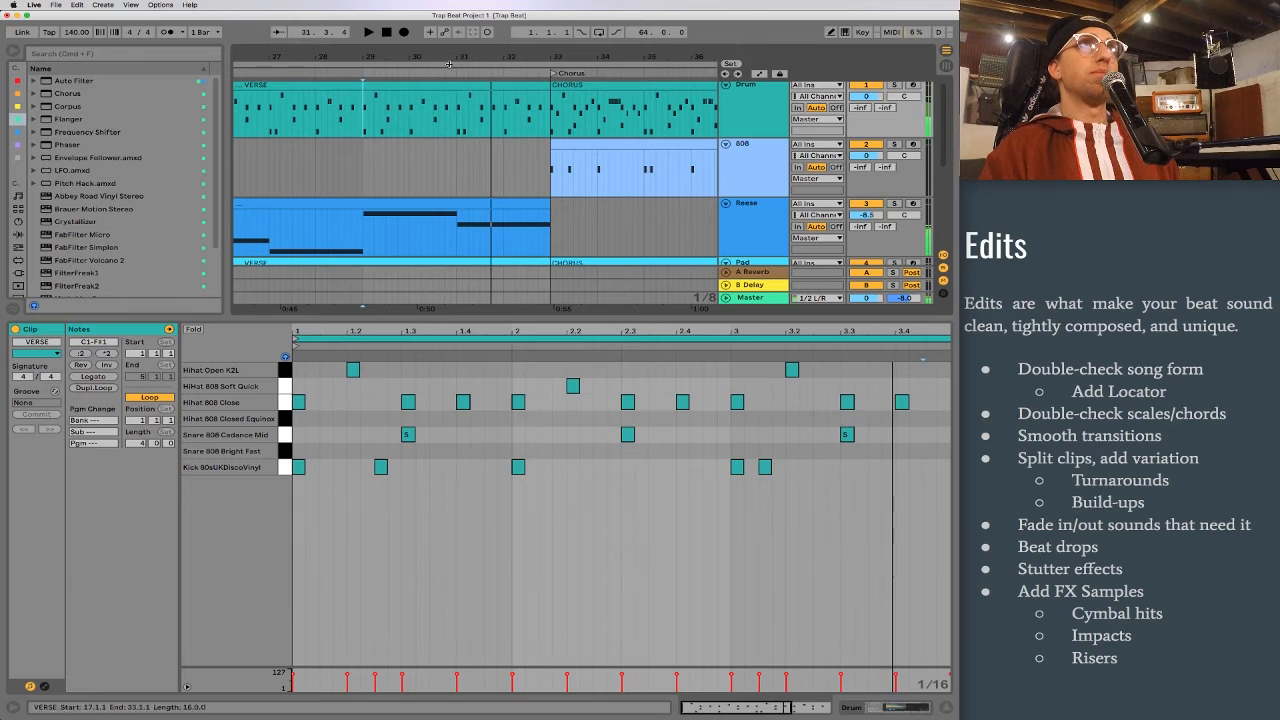
{"action": "key", "text": "space"}
{"action": "left_click_drag", "start_coordinate": [457, 116], "coordinate": [548, 116]}
{"action": "key", "text": "super+e"}
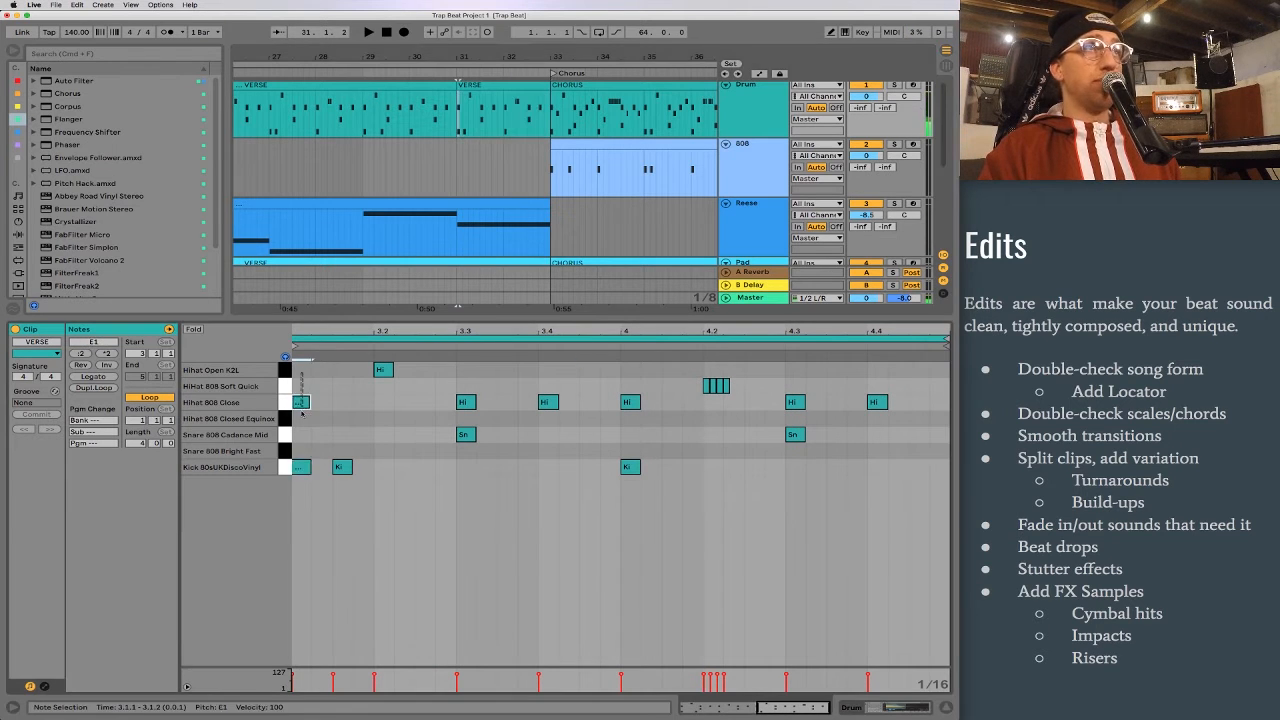
Step: Delete every note except the opening kick in the split two-bar VERSE clip, and play the transition from bar 27
{"action": "left_click_drag", "start_coordinate": [302, 372], "coordinate": [322, 583]}
{"action": "key", "text": "Delete"}
{"action": "key", "text": "Delete"}
{"action": "left_click", "coordinate": [475, 497]}
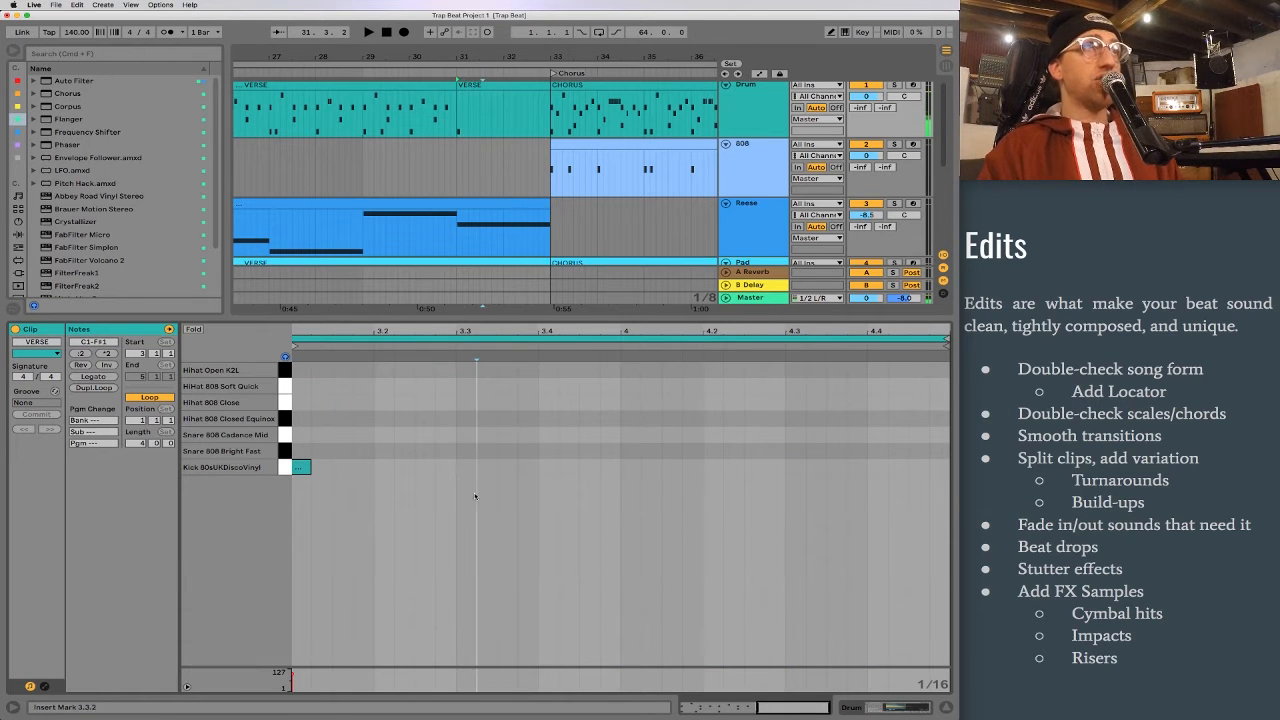
{"action": "scroll", "coordinate": [291, 109], "scroll_direction": "right", "scroll_amount": 1}
{"action": "left_click", "coordinate": [286, 109]}
{"action": "key", "text": "space"}
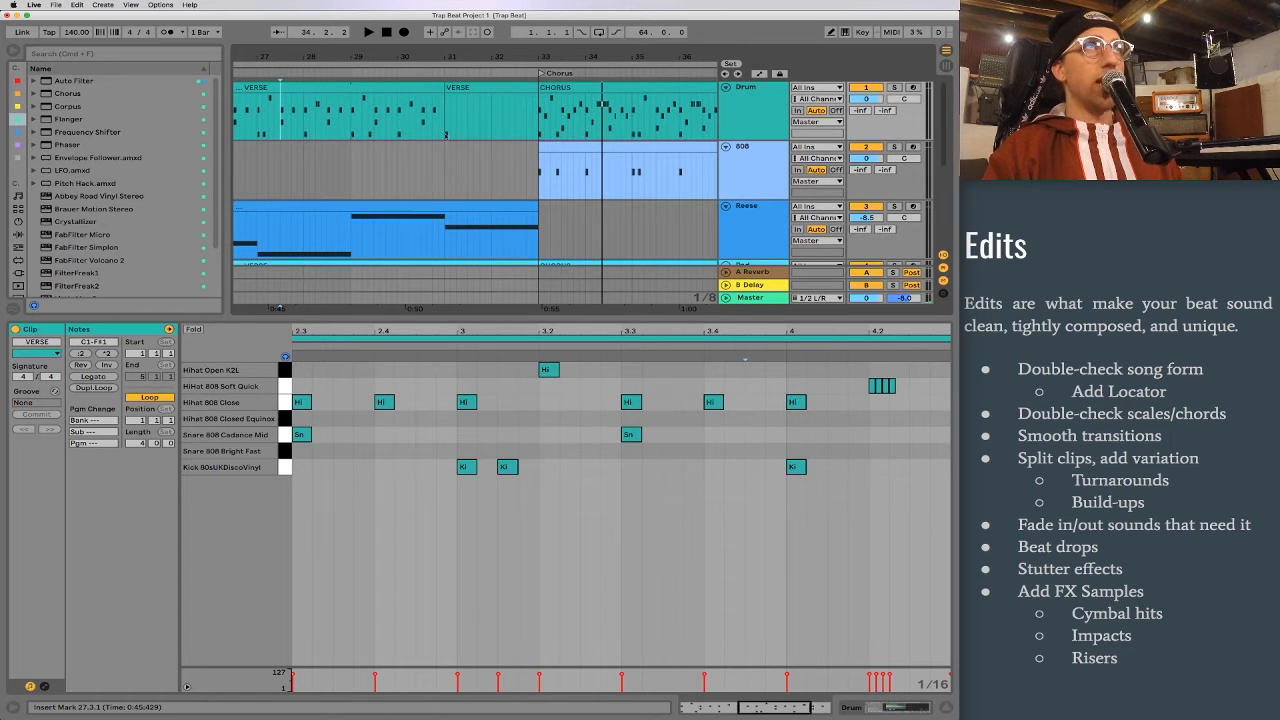
Step: Listen to the transition from the first chorus into the second verse, starting playback at bar 45
{"action": "left_click_drag", "start_coordinate": [445, 174], "coordinate": [533, 244]}
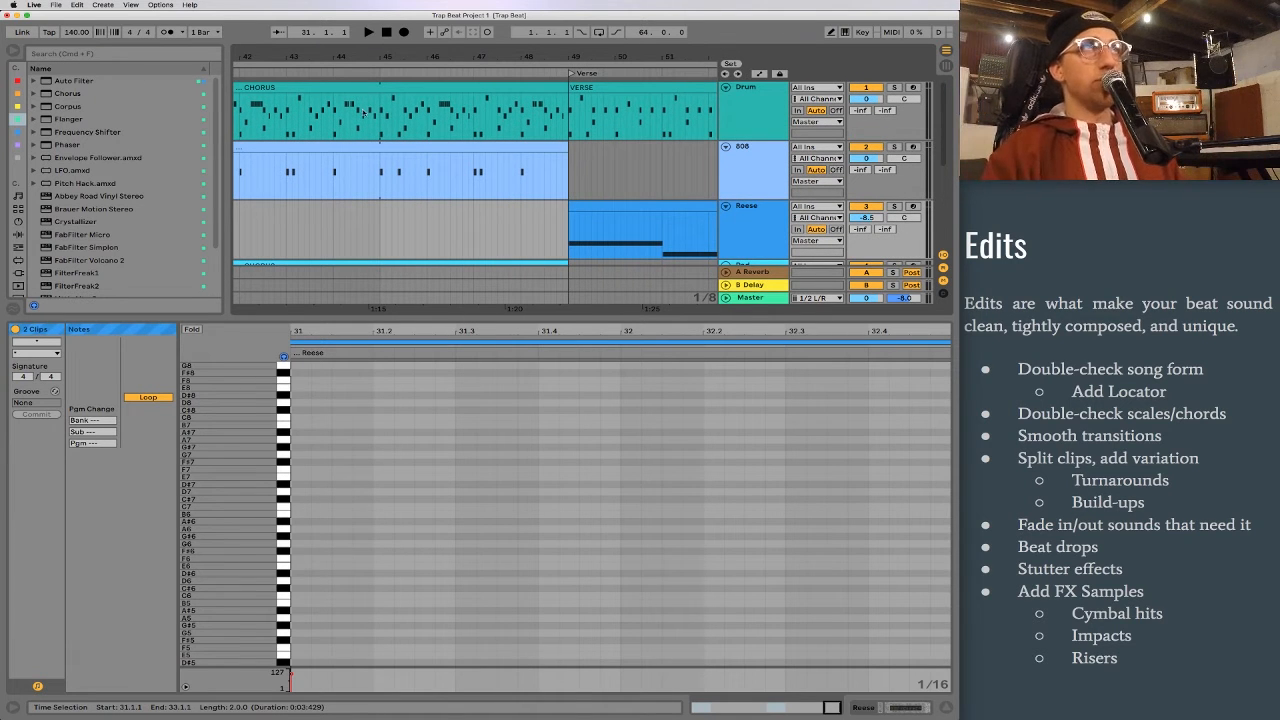
{"action": "left_click_drag", "start_coordinate": [354, 48], "coordinate": [354, 40]}
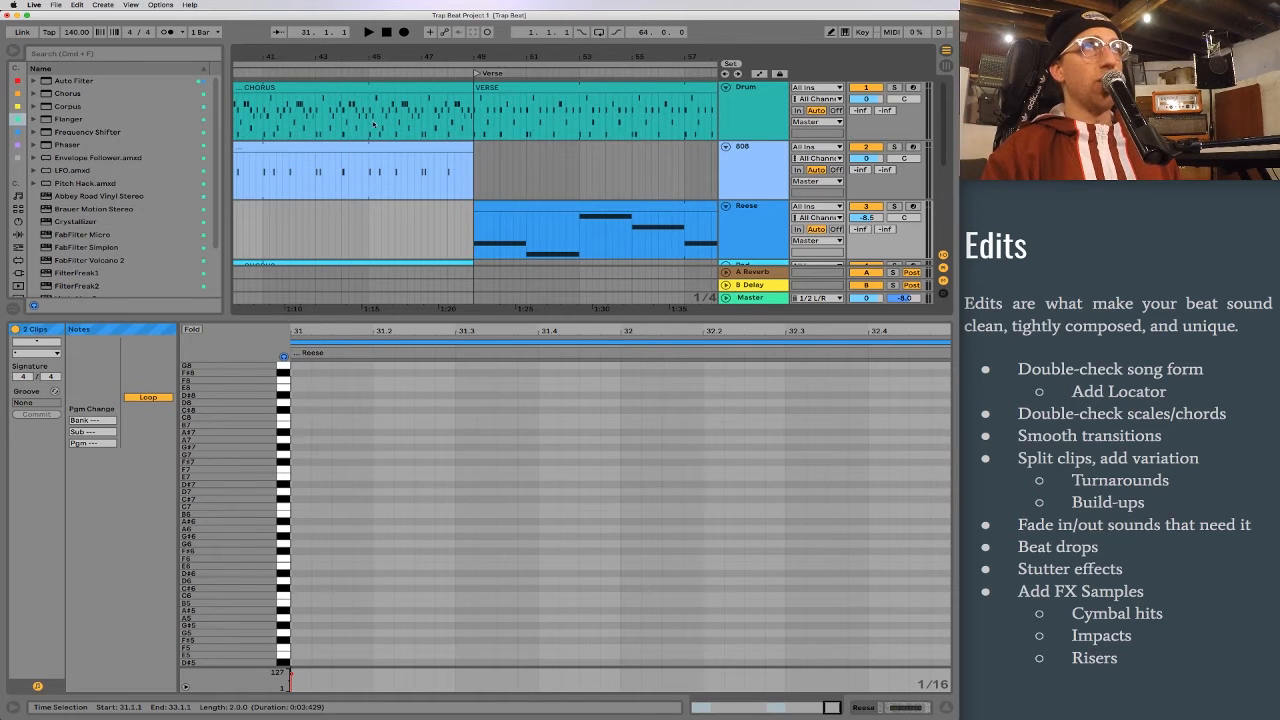
{"action": "left_click", "coordinate": [367, 117]}
{"action": "key", "text": "space"}
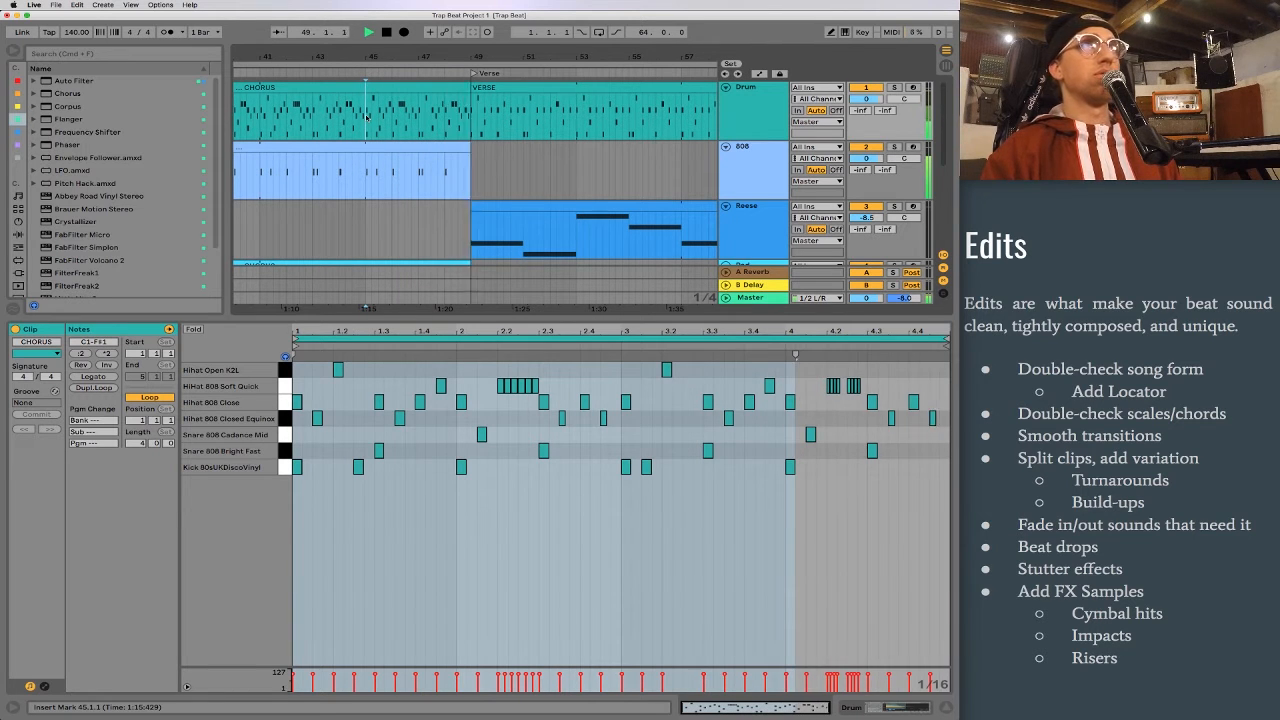
{"action": "left_click", "coordinate": [452, 181]}
{"action": "key", "text": "space"}
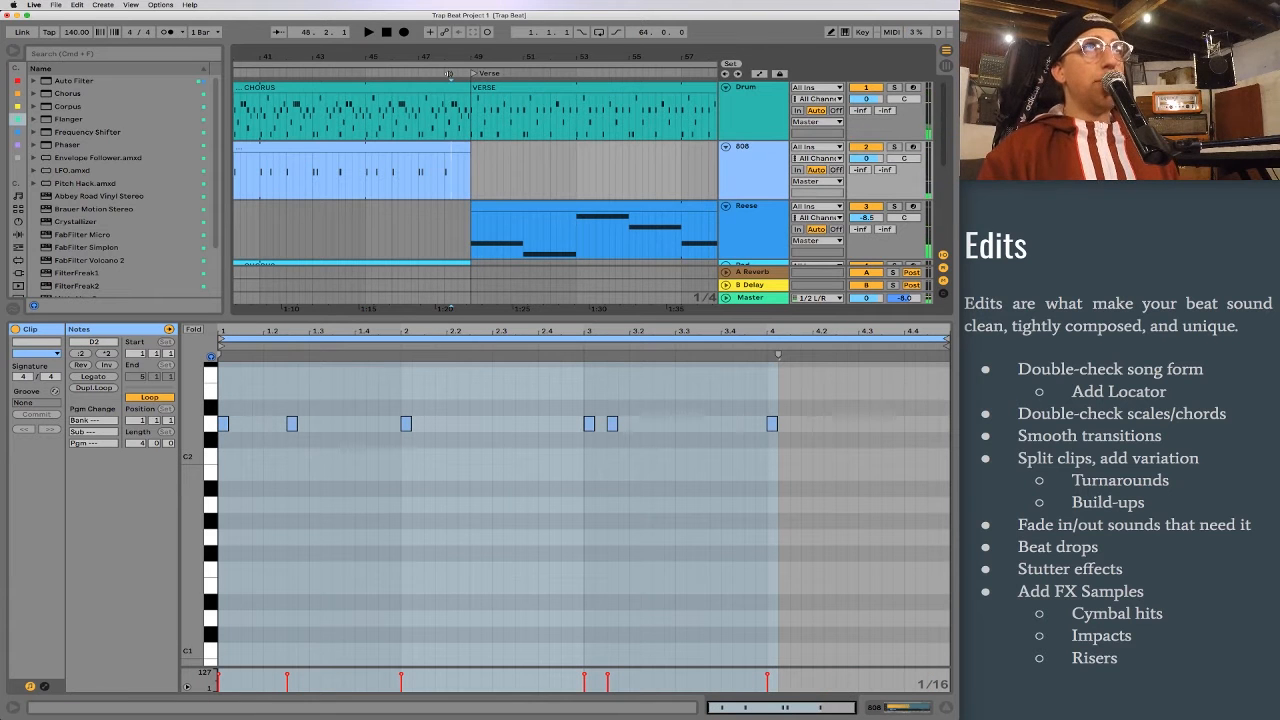
Step: Shorten the 808 track's first chorus clip so it ends at bar 48, one bar before the second verse
{"action": "key", "text": "plus"}
{"action": "key", "text": "plus"}
{"action": "left_click_drag", "start_coordinate": [522, 143], "coordinate": [443, 143]}
{"action": "left_click", "coordinate": [441, 110]}
{"action": "scroll", "coordinate": [441, 112], "scroll_direction": "left", "scroll_amount": 1}
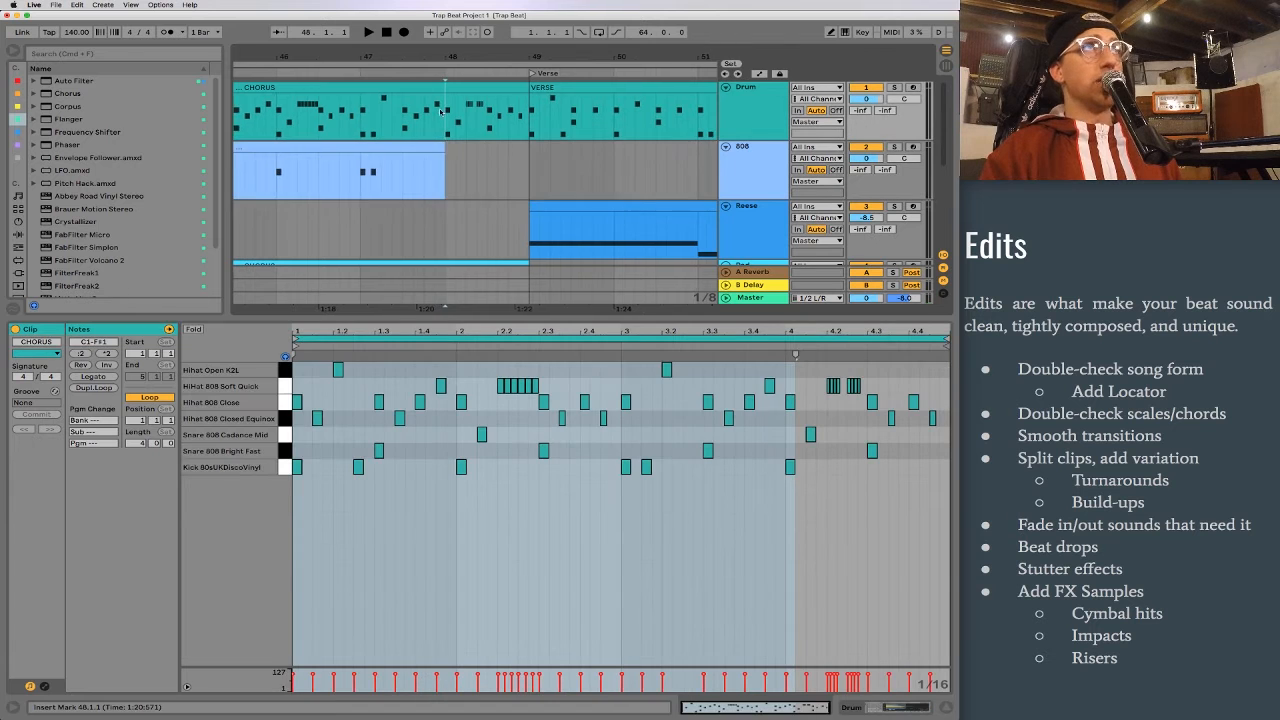
{"action": "key", "text": "minus"}
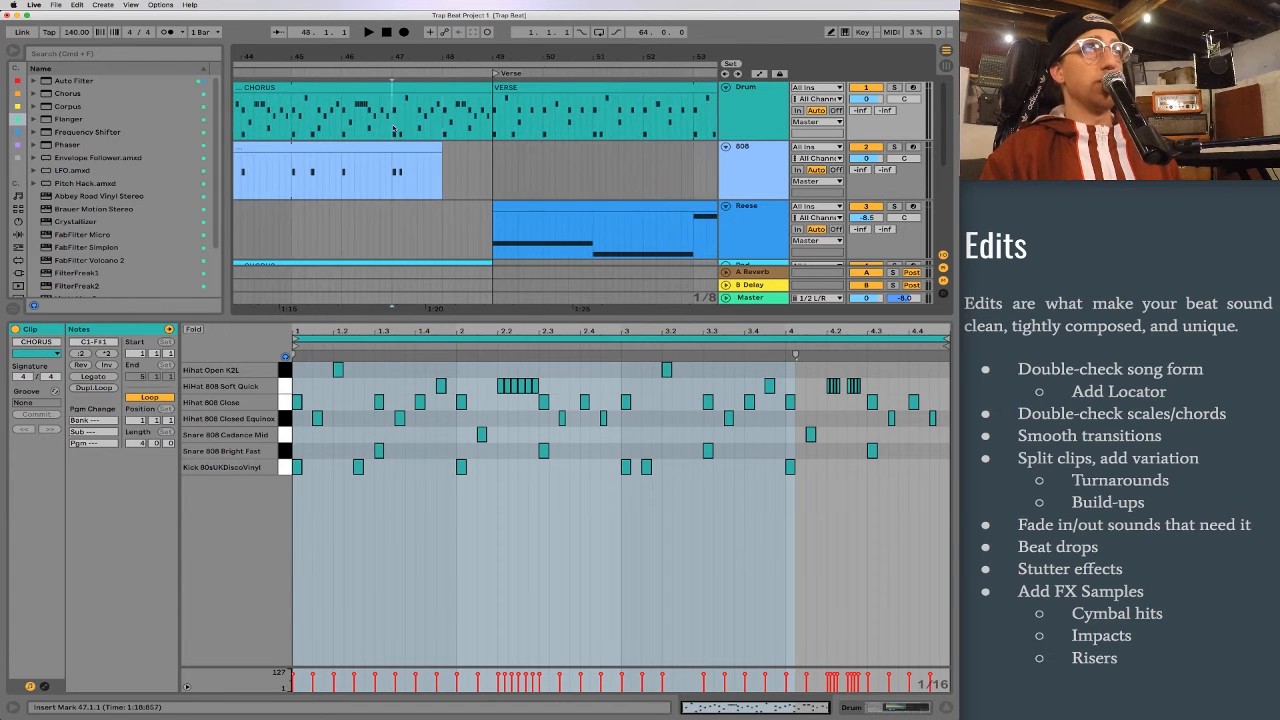
{"action": "left_click_drag", "start_coordinate": [443, 145], "coordinate": [489, 147]}
{"action": "left_click", "coordinate": [487, 147]}
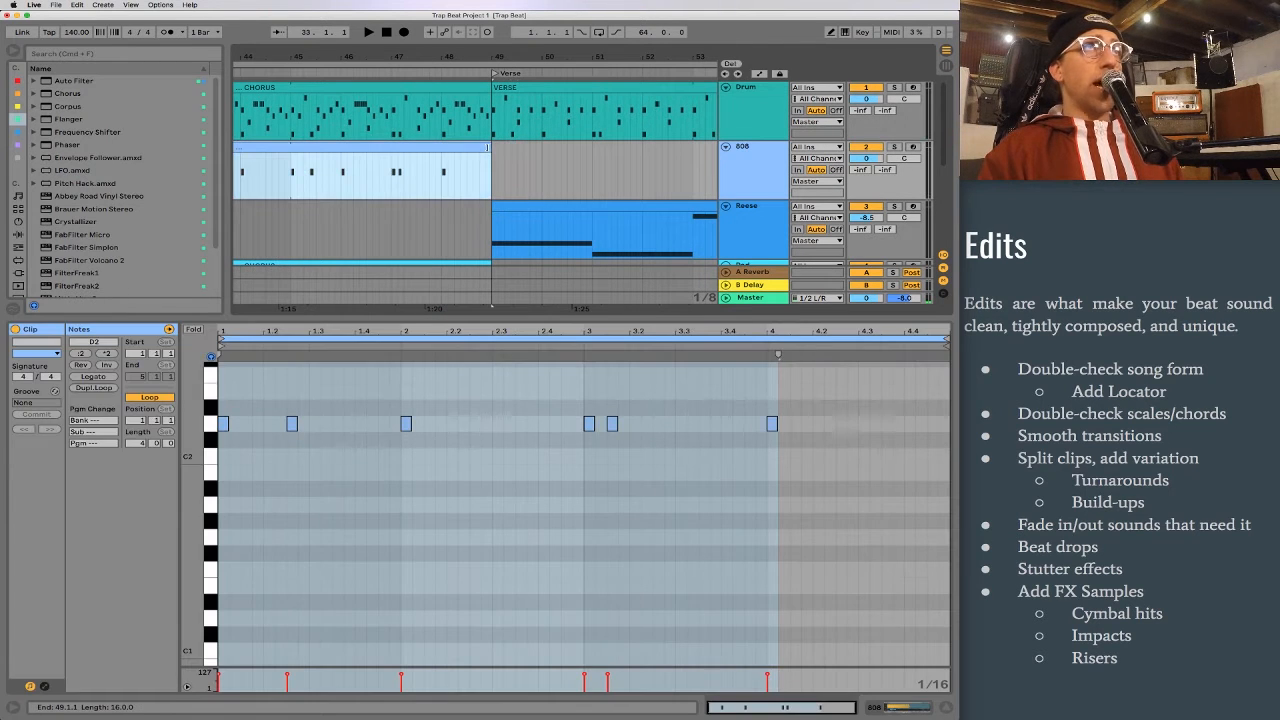
{"action": "left_click_drag", "start_coordinate": [487, 147], "coordinate": [440, 155]}
Step: Split the Drum track's first CHORUS clip at bar 47, separating its last two bars, and play the new clip
{"action": "left_click_drag", "start_coordinate": [388, 113], "coordinate": [493, 110]}
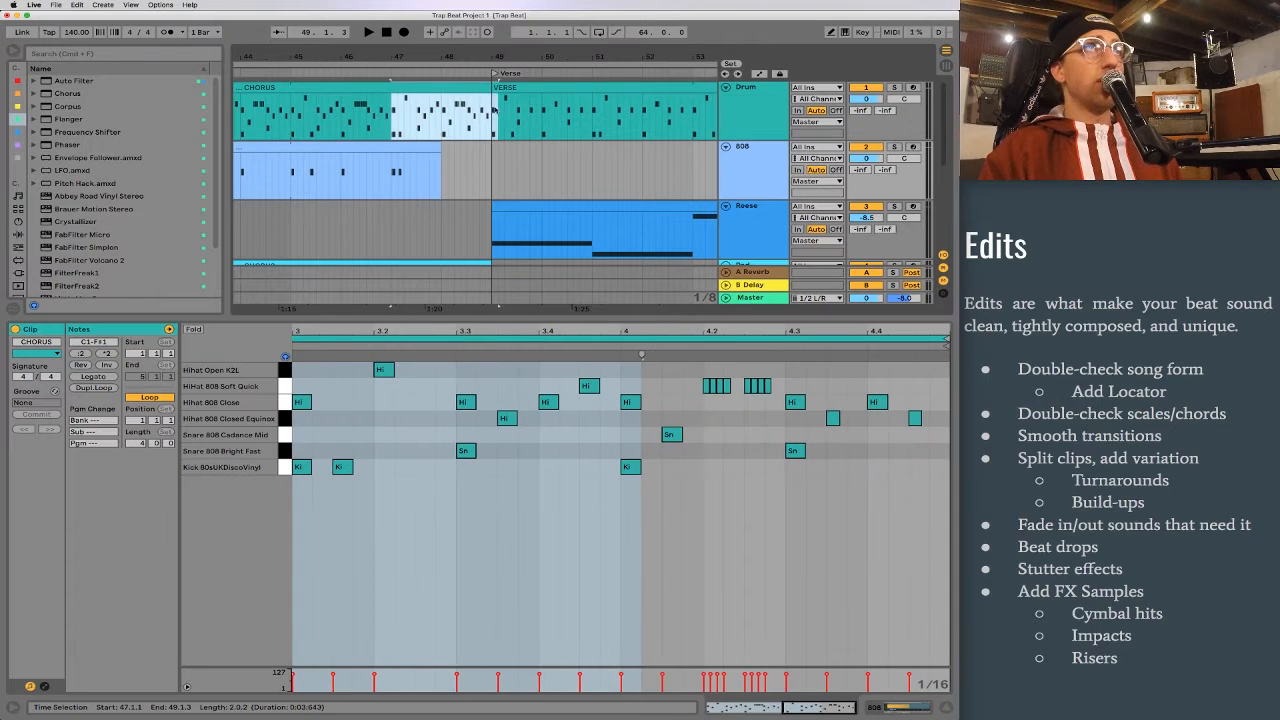
{"action": "key", "text": "super+e"}
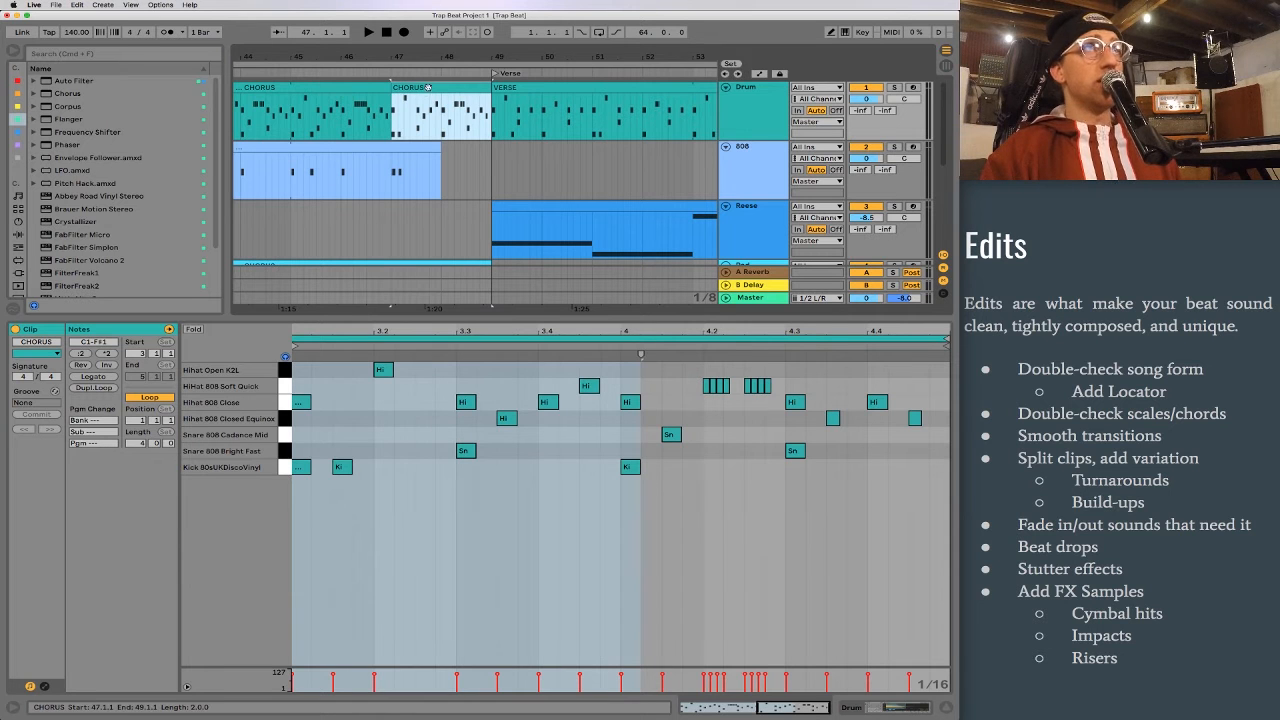
{"action": "left_click", "coordinate": [716, 525]}
{"action": "key", "text": "space"}
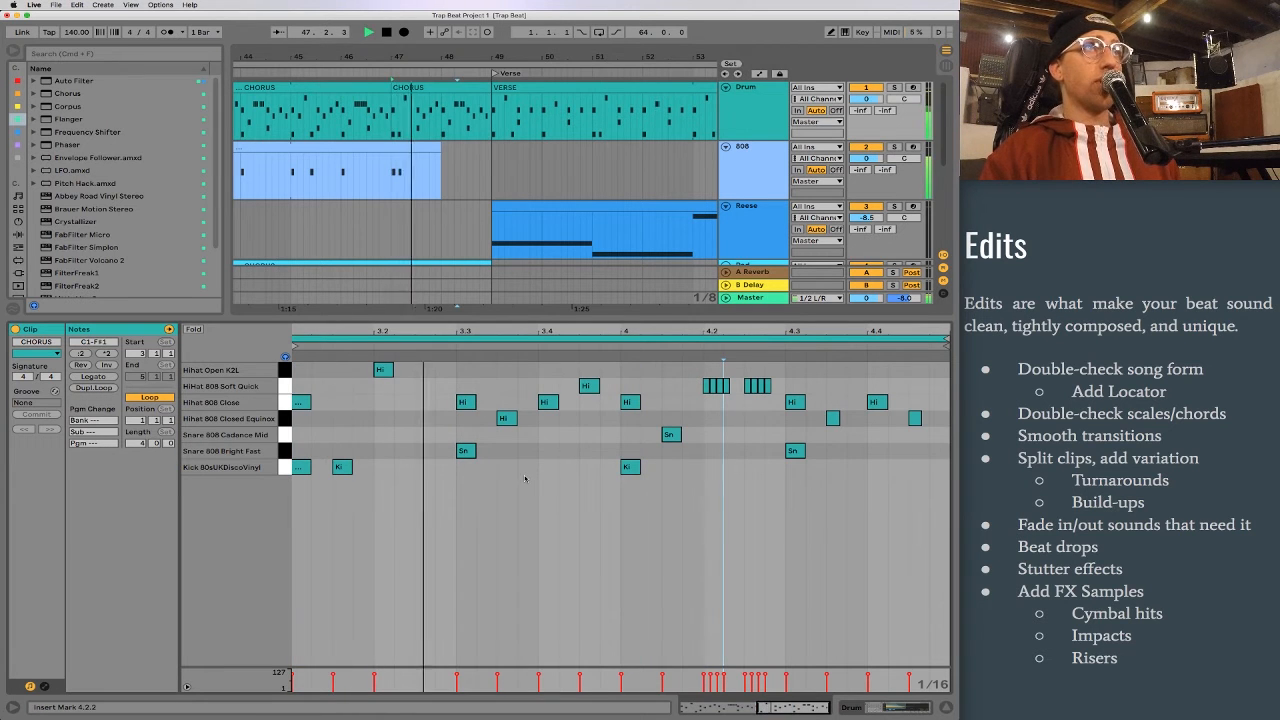
{"action": "key", "text": "space"}
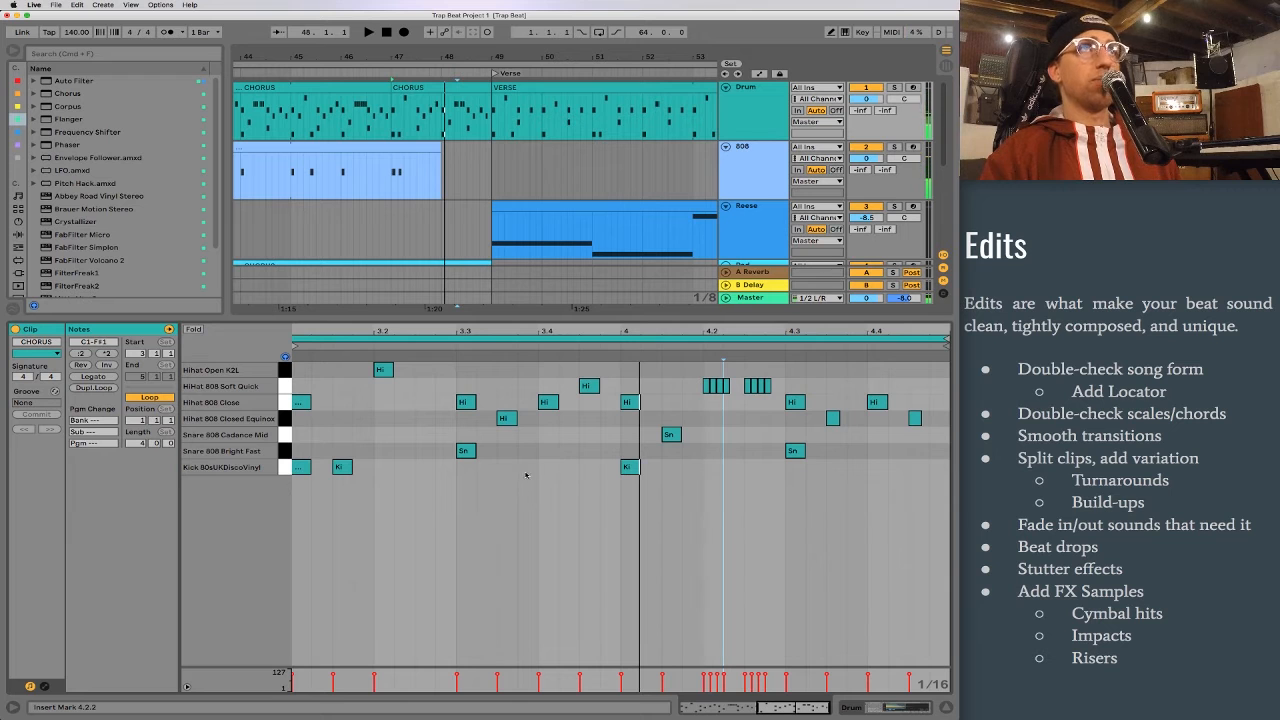
Step: Delete the kick at 4.1.1 in the split CHORUS clip and listen to the transition into the verse
{"action": "double_click", "coordinate": [630, 467]}
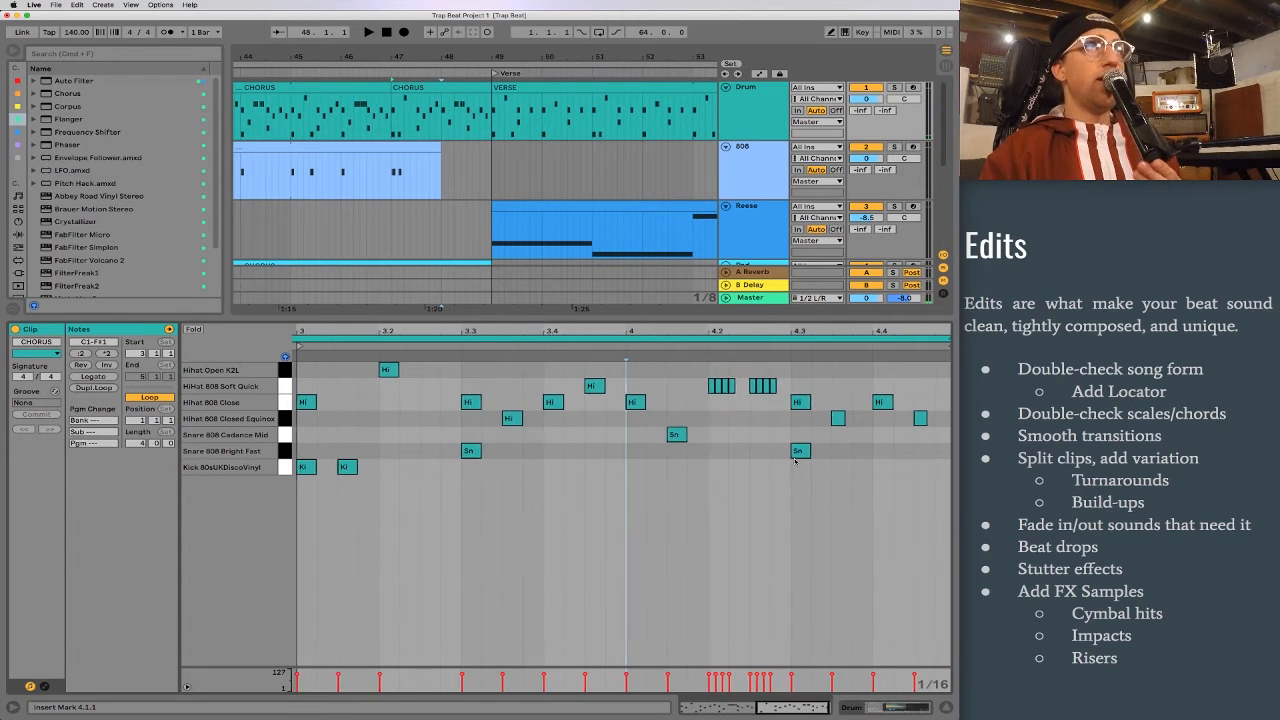
{"action": "key", "text": "space"}
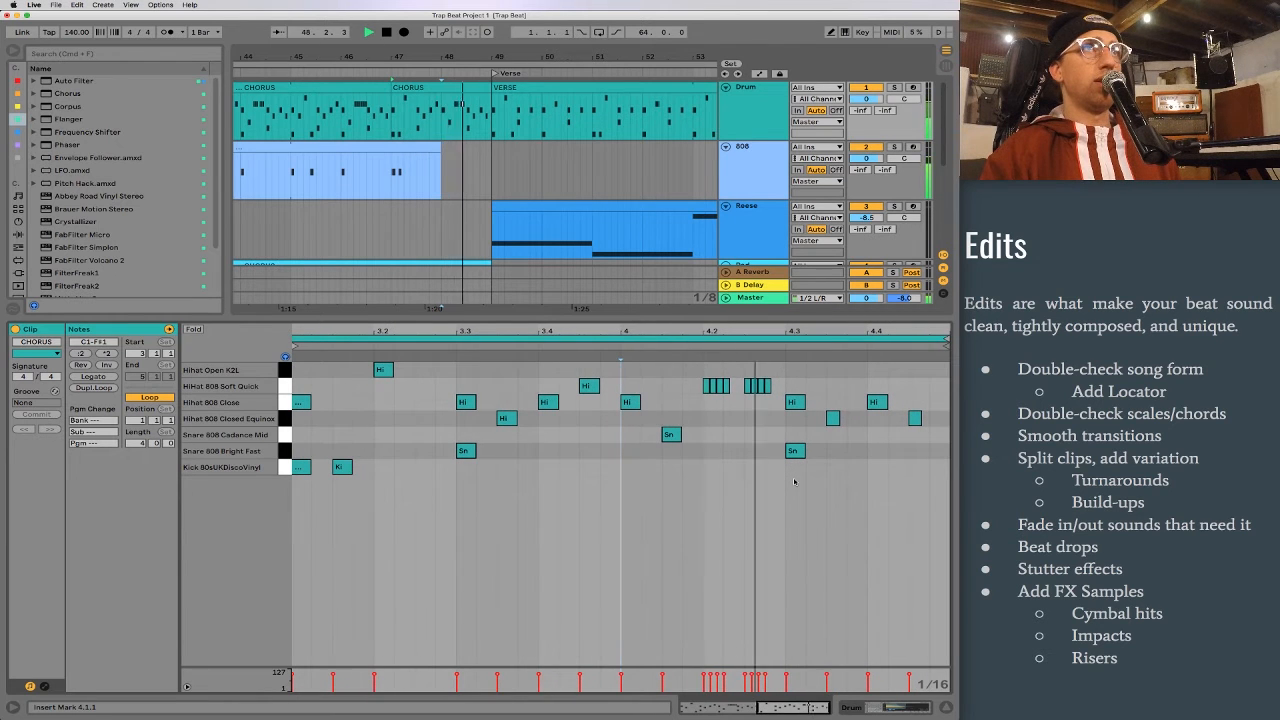
{"action": "key", "text": "space"}
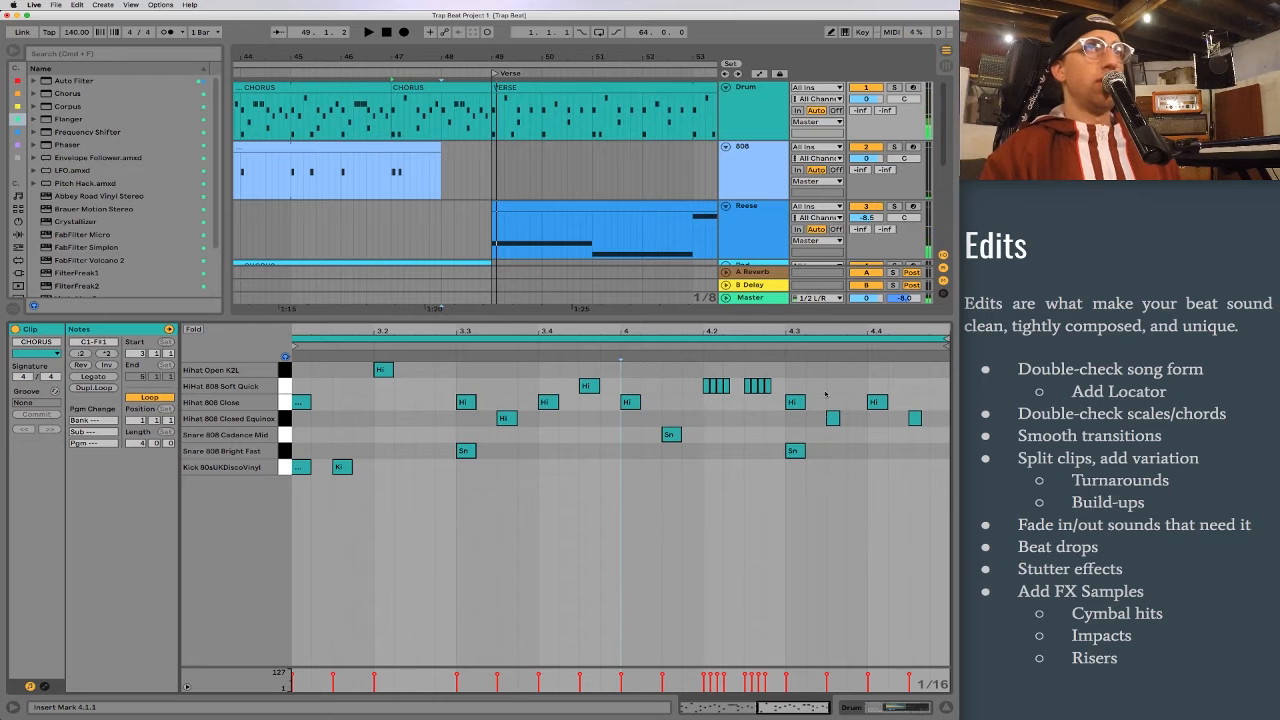
Step: Delete the hi-hat notes after the 4.3 snare hit in the split CHORUS clip and play the ending
{"action": "left_click_drag", "start_coordinate": [826, 384], "coordinate": [929, 456]}
{"action": "key", "text": "Delete"}
{"action": "left_click", "coordinate": [795, 452]}
{"action": "key", "text": "space"}
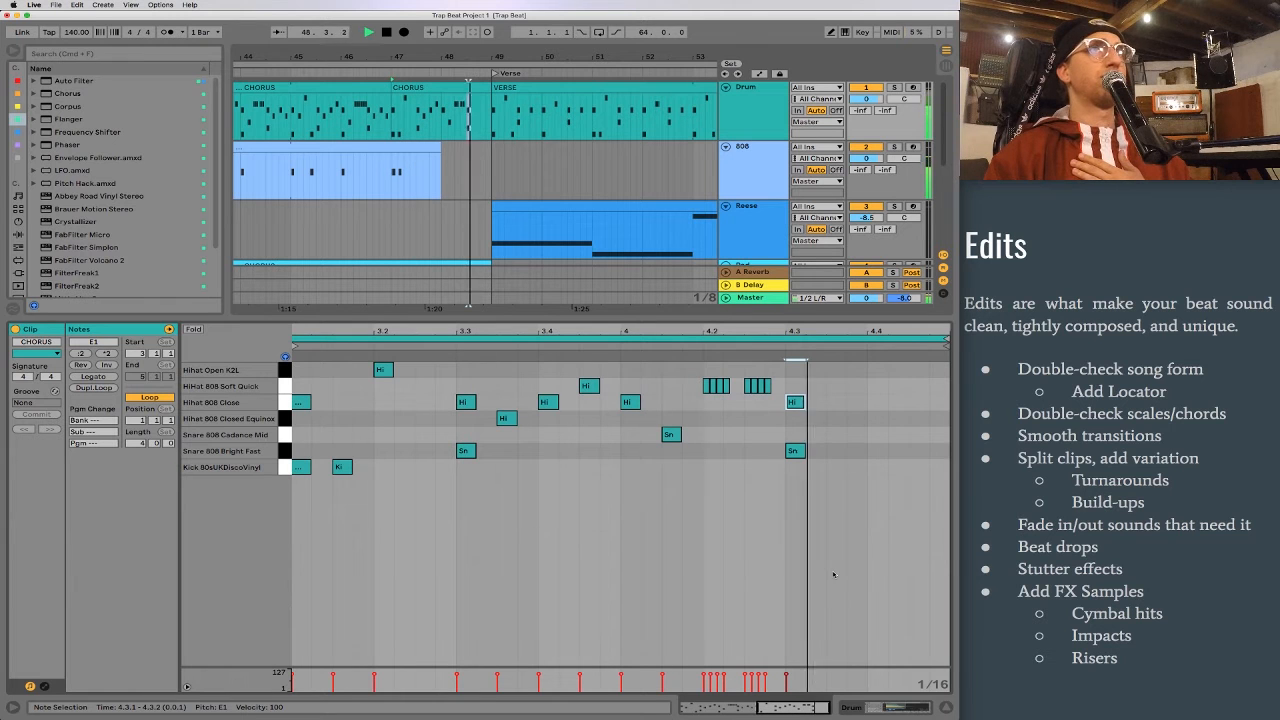
{"action": "left_click", "coordinate": [556, 243]}
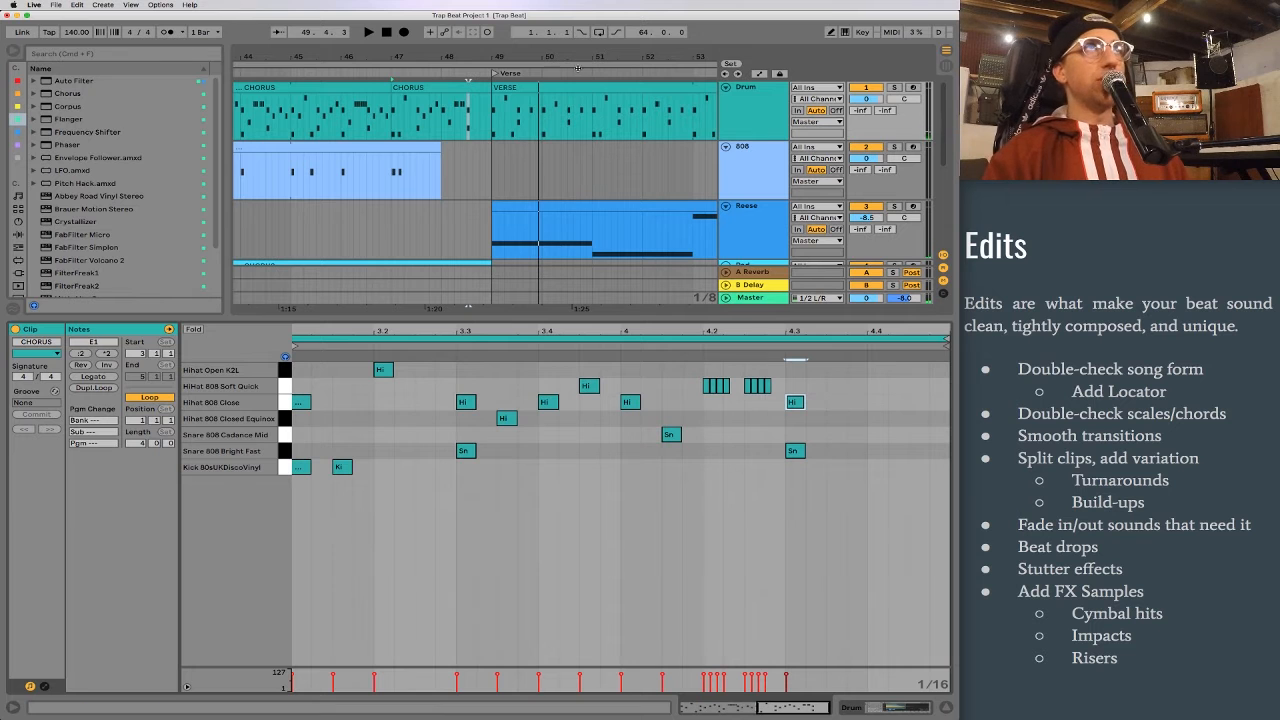
Step: Split the Drum track's second VERSE clip at bar 61, separating its last four bars before the chorus, and play the new clip
{"action": "left_click_drag", "start_coordinate": [597, 53], "coordinate": [318, 22]}
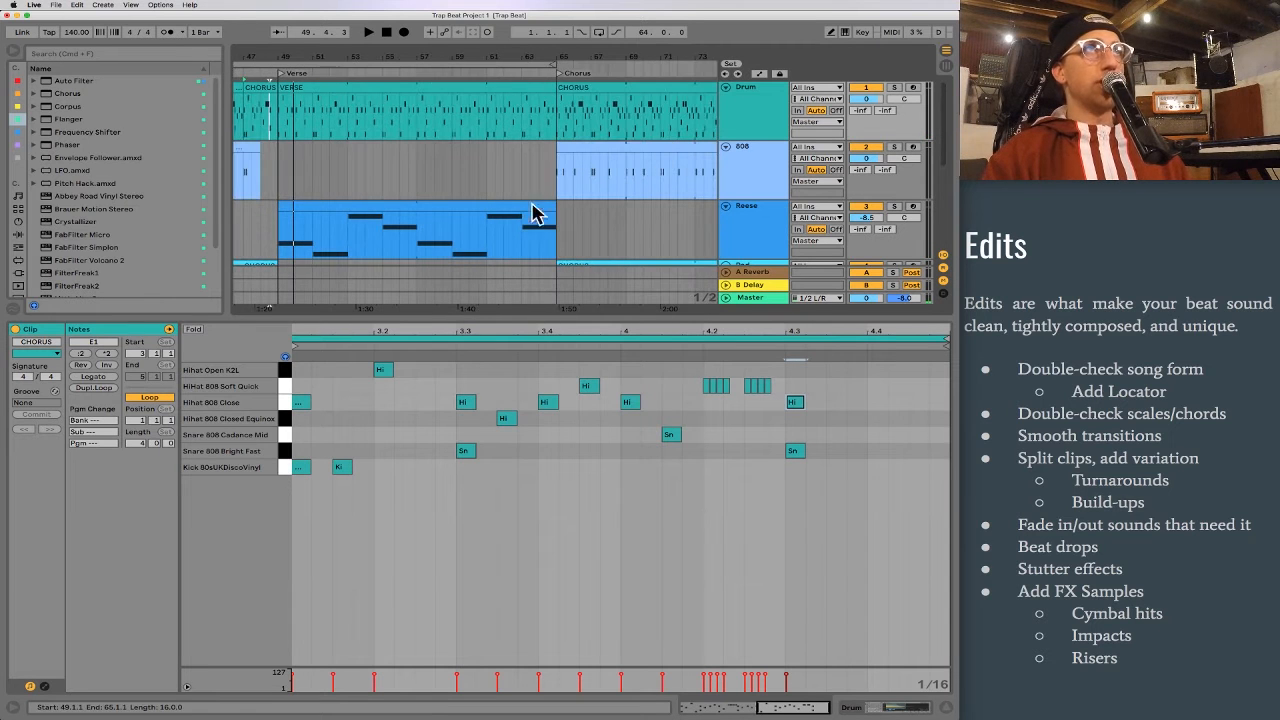
{"action": "left_click_drag", "start_coordinate": [388, 51], "coordinate": [463, 20]}
{"action": "scroll", "coordinate": [339, 108], "scroll_direction": "left", "scroll_amount": 3}
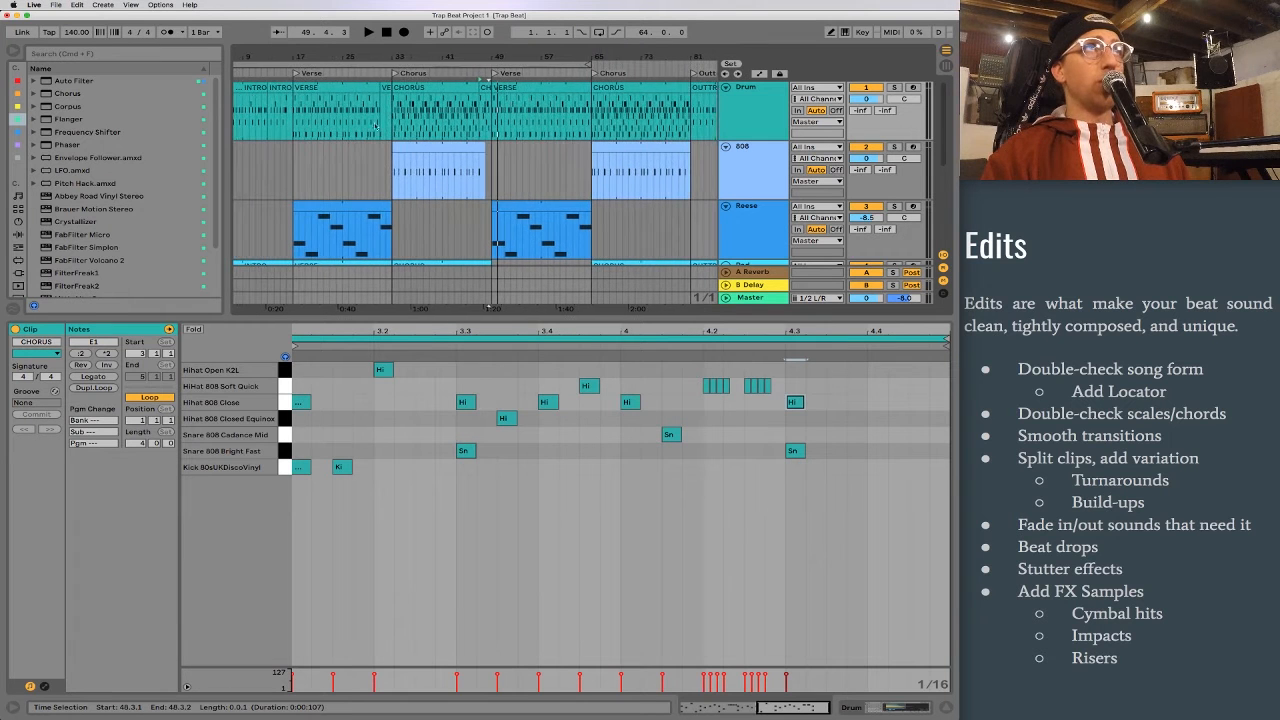
{"action": "scroll", "coordinate": [605, 117], "scroll_direction": "right", "scroll_amount": 3}
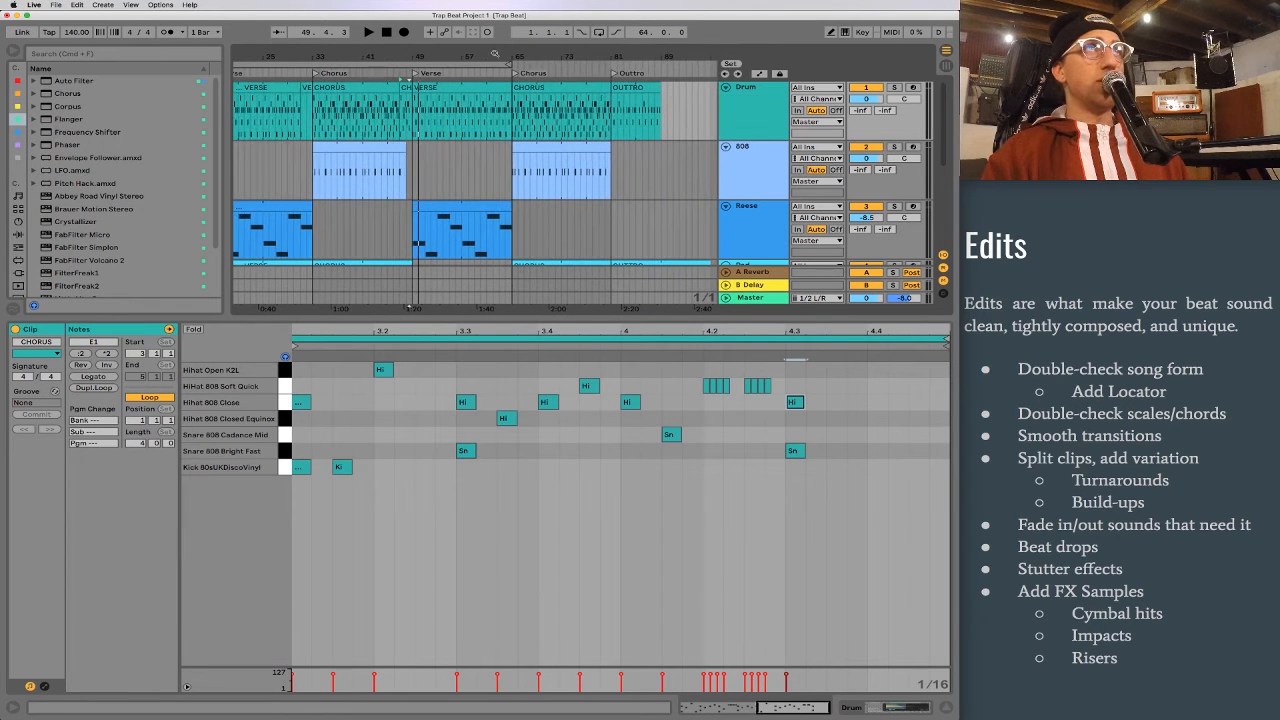
{"action": "left_click_drag", "start_coordinate": [499, 57], "coordinate": [447, 142]}
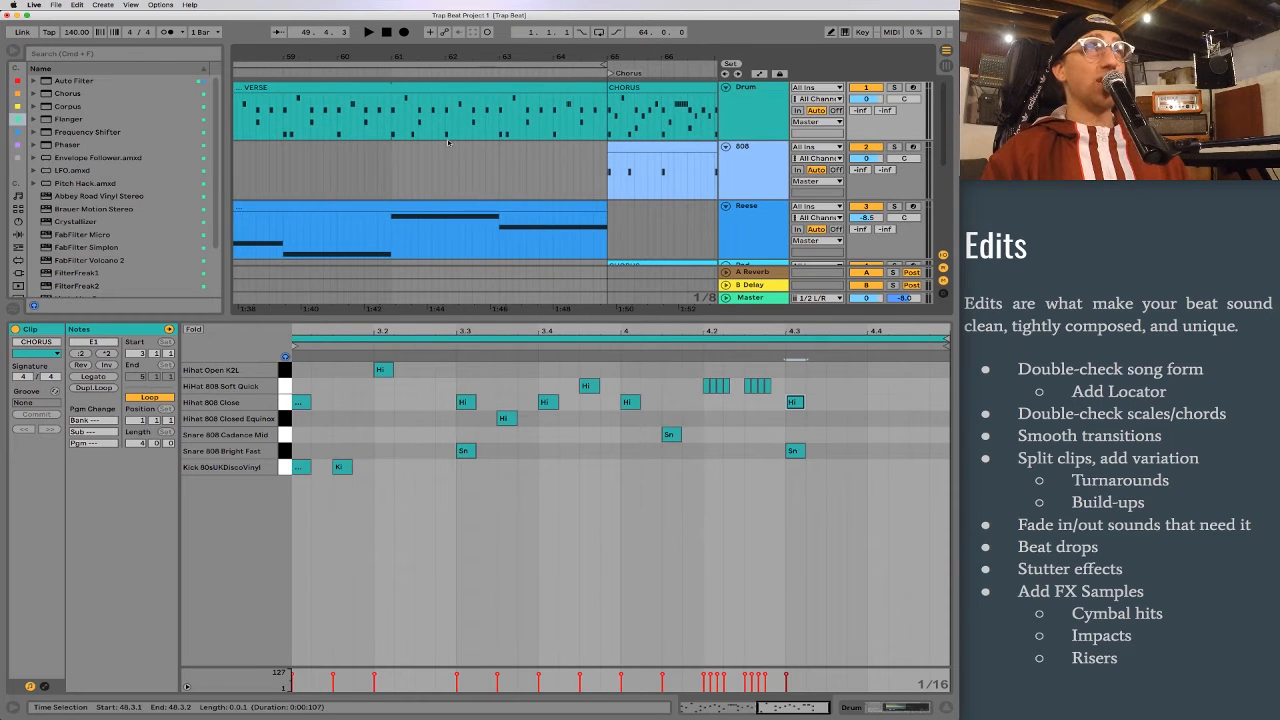
{"action": "left_click_drag", "start_coordinate": [393, 124], "coordinate": [607, 117]}
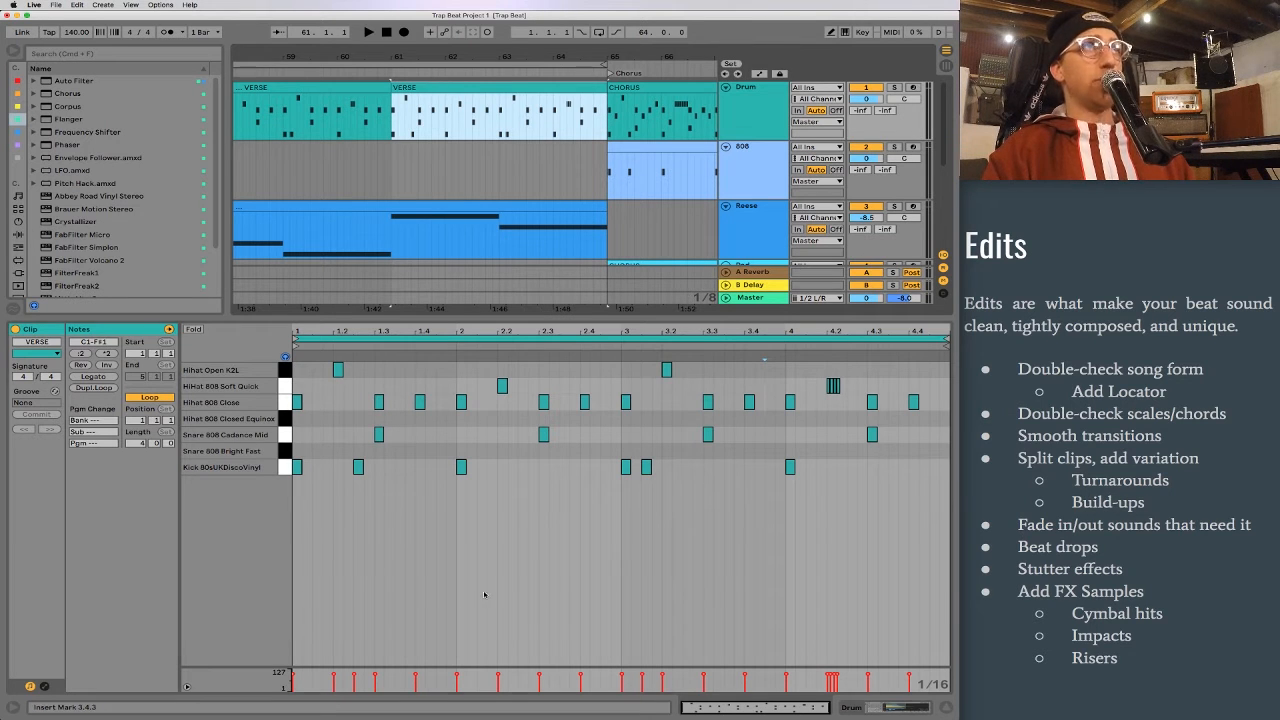
{"action": "key", "text": "space"}
{"action": "key", "text": "space"}
Step: Add kicks at 2.1.3, 2.2.1, 2.4.1 and 2.4.3 in the split VERSE clip, listening in between
{"action": "left_click", "coordinate": [461, 467]}
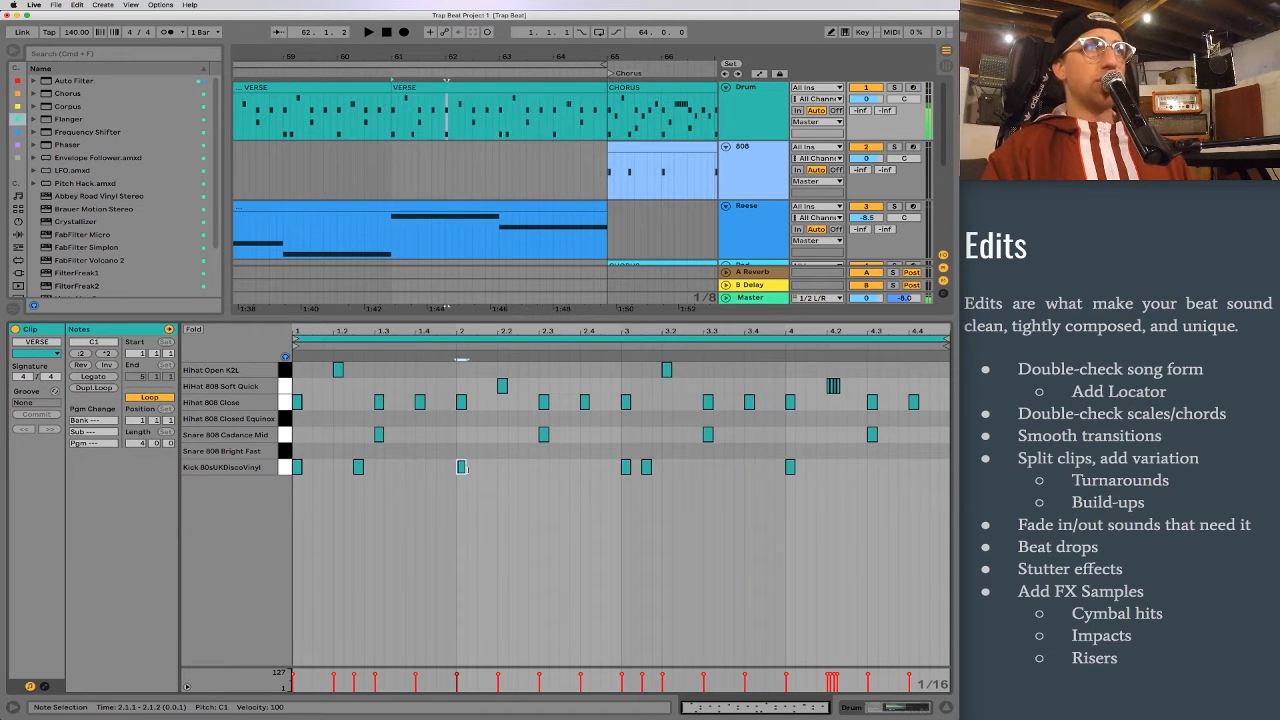
{"action": "double_click", "coordinate": [480, 467]}
{"action": "double_click", "coordinate": [502, 467]}
{"action": "key", "text": "space"}
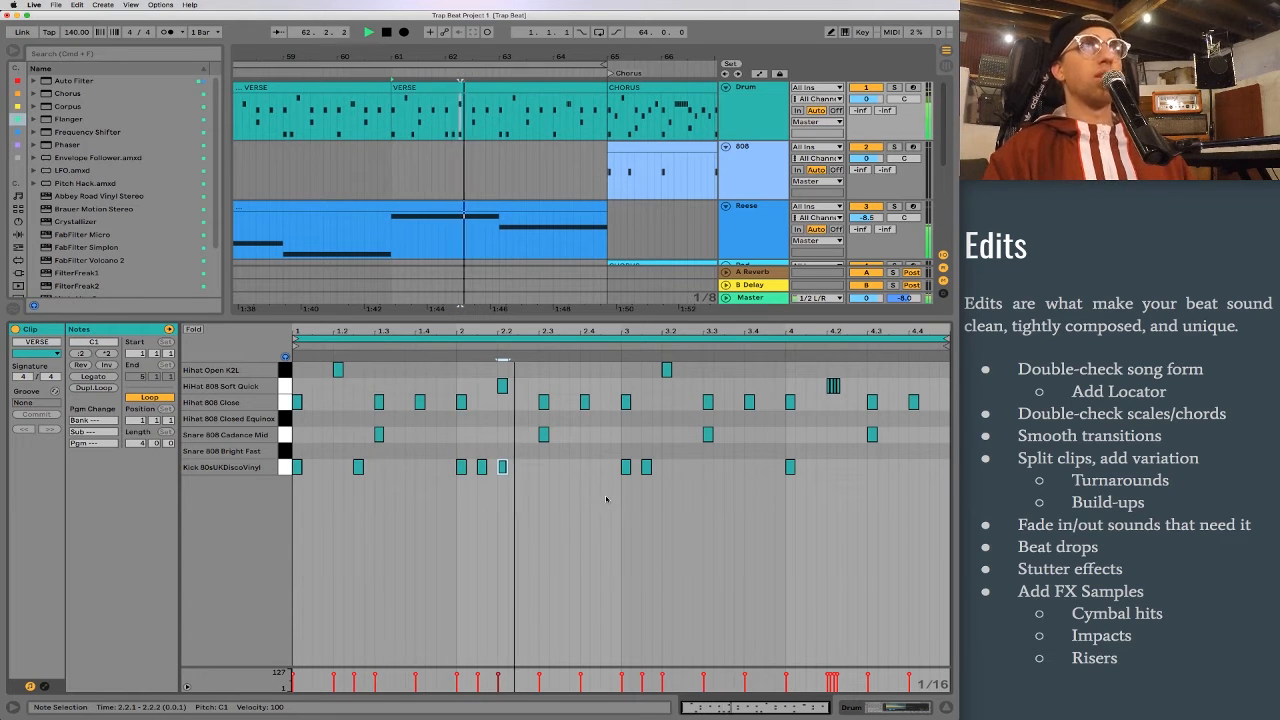
{"action": "double_click", "coordinate": [584, 467]}
{"action": "double_click", "coordinate": [605, 467]}
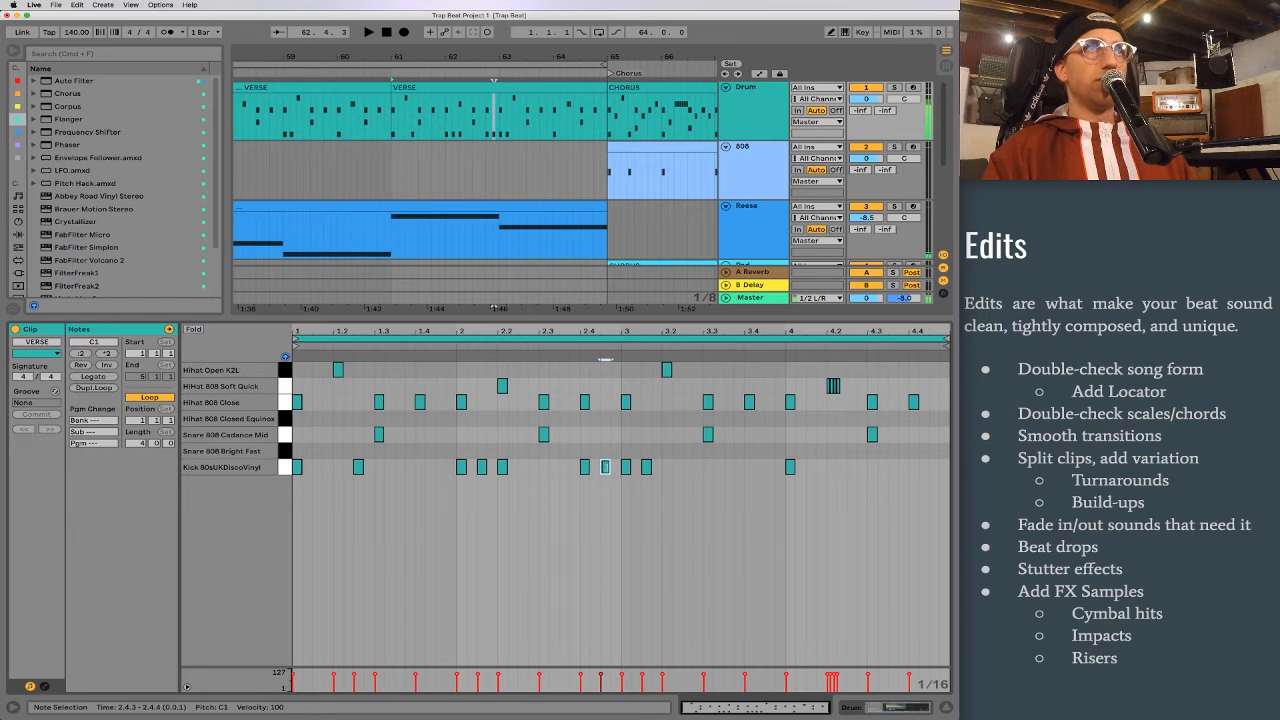
Step: Continue the kick build-up with hits at 3.2.1, 3.3.1, 3.4.1, 4.1.3, 4.2.1 and 4.2.3, plus sixteenth notes from 4.3.1 to 4.4.1
{"action": "double_click", "coordinate": [664, 468]}
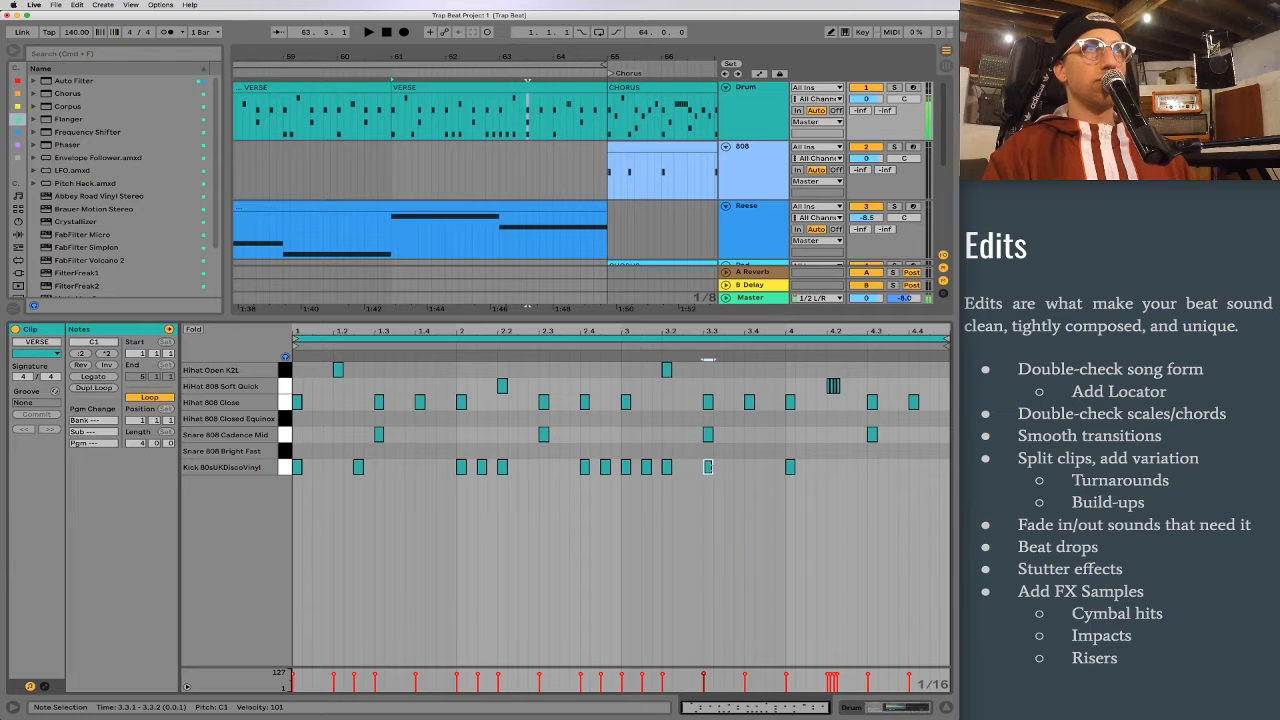
{"action": "double_click", "coordinate": [748, 467]}
{"action": "double_click", "coordinate": [810, 467]}
{"action": "double_click", "coordinate": [831, 467]}
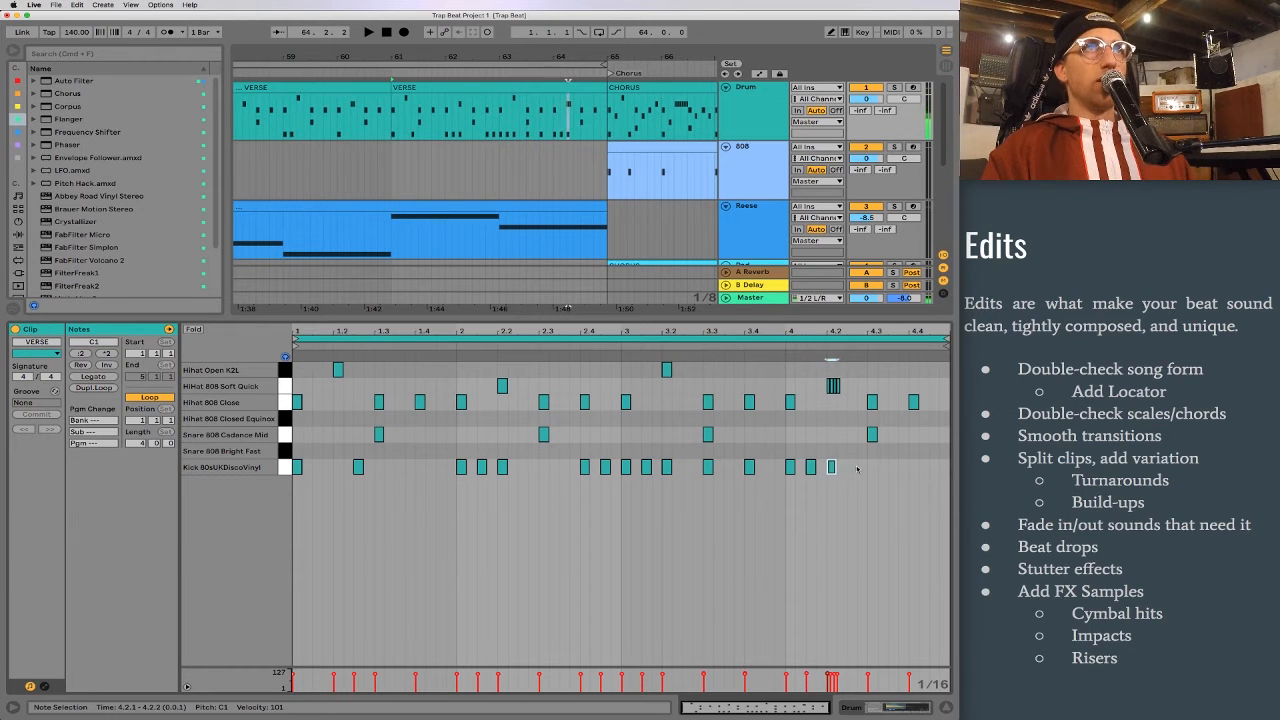
{"action": "key", "text": "super+d"}
{"action": "key", "text": "super+d"}
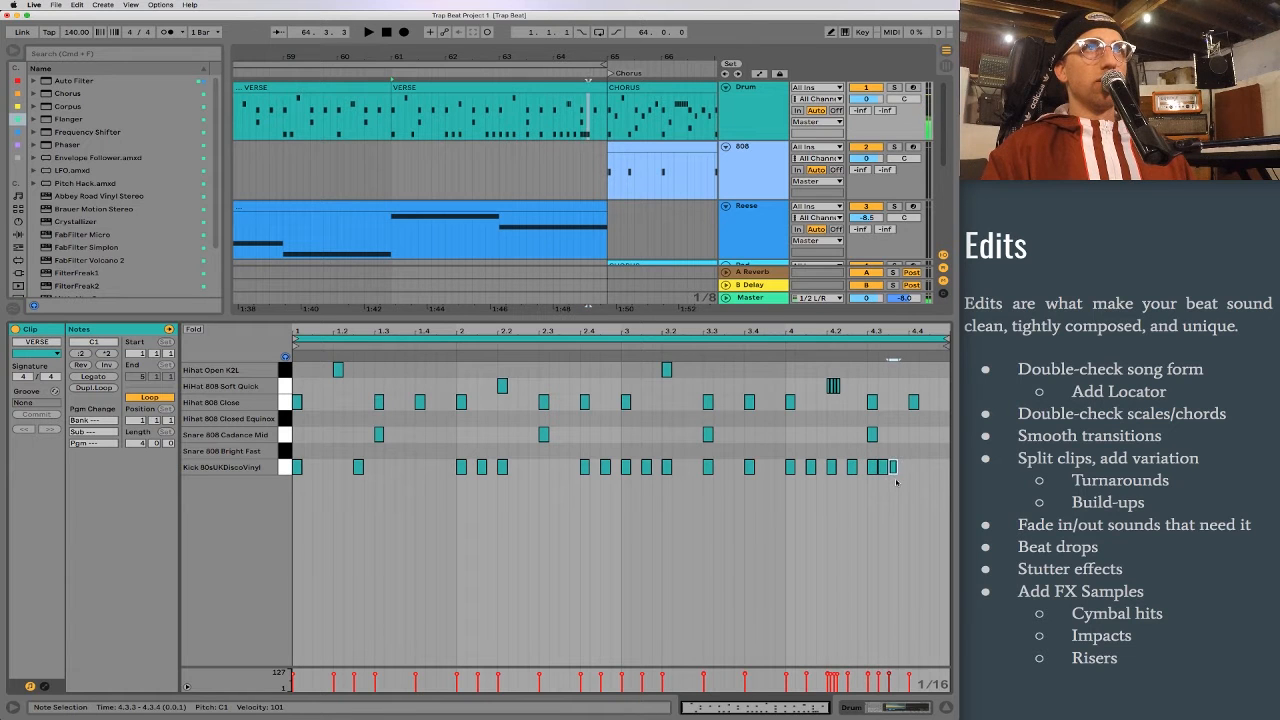
{"action": "left_click", "coordinate": [920, 392]}
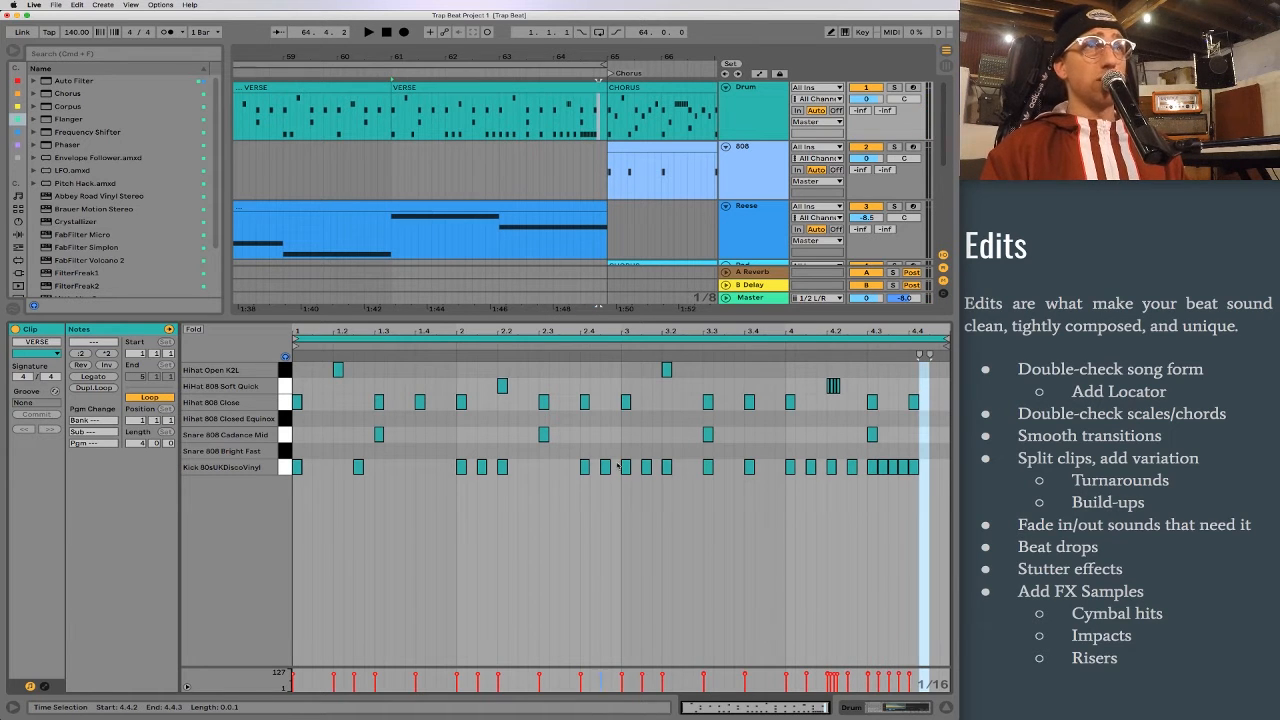
{"action": "left_click", "coordinate": [897, 441]}
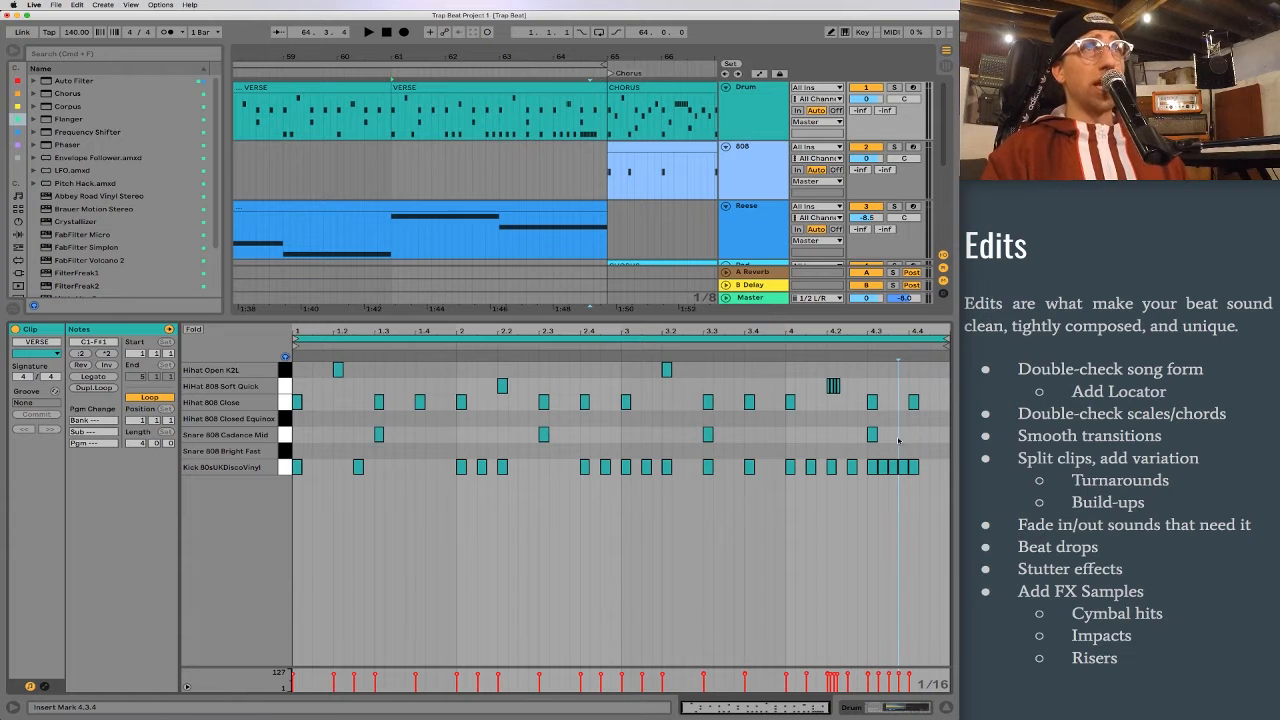
Step: Delete all hi-hat notes from position 3.1.1 onward in the split VERSE clip and play the transition into the chorus
{"action": "left_click_drag", "start_coordinate": [931, 371], "coordinate": [624, 413]}
{"action": "key", "text": "Delete"}
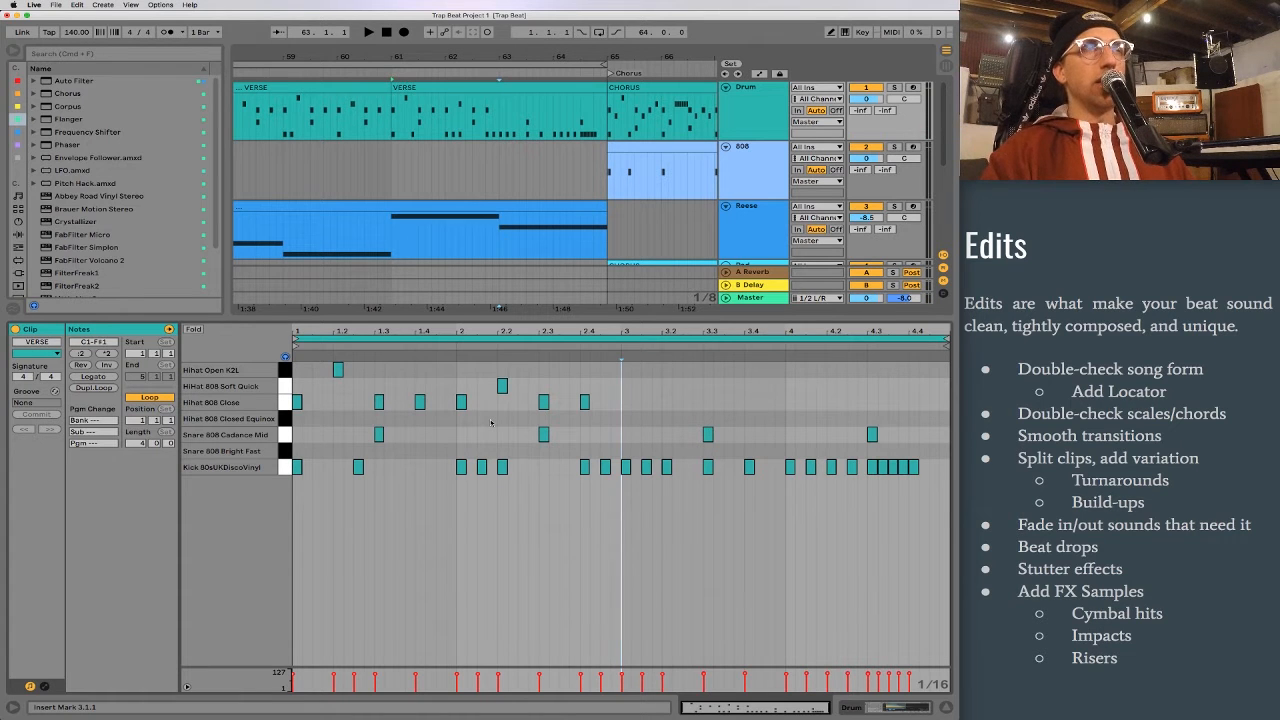
{"action": "key", "text": "space"}
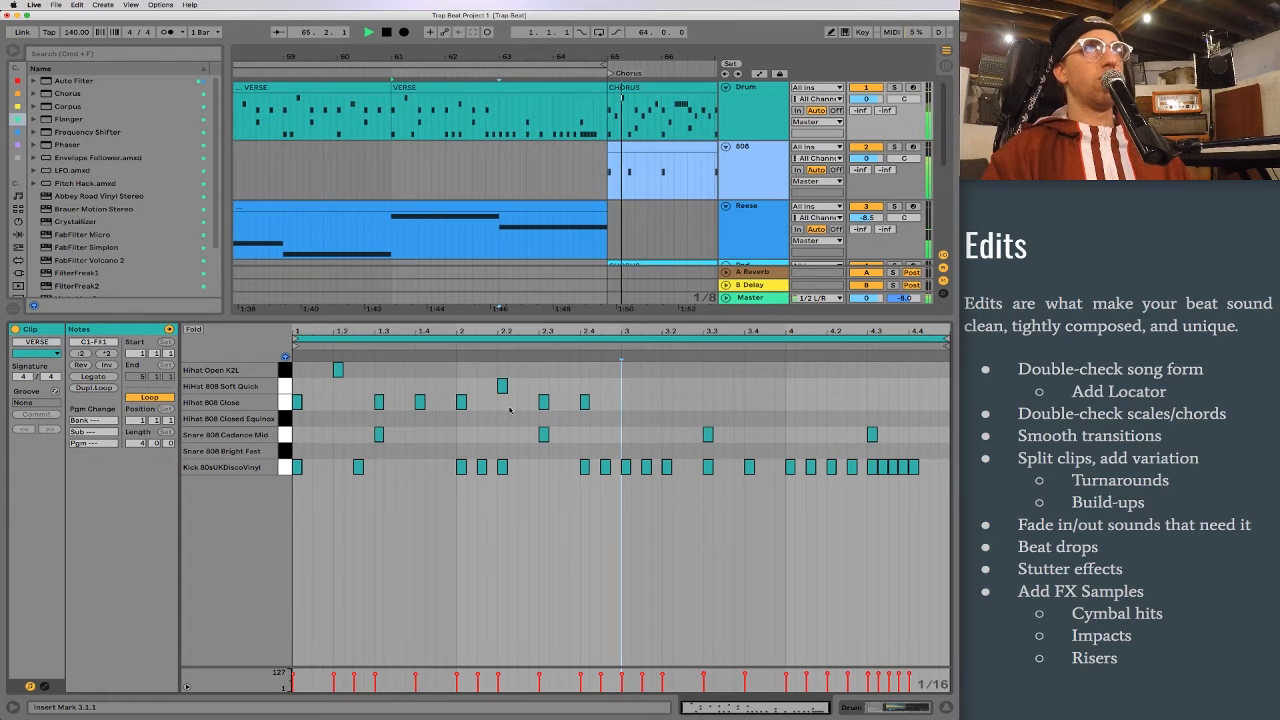
{"action": "key", "text": "space"}
Step: Extend the sixteenth-note kick roll to the end of the split VERSE clip, delete the snare at 4.3, and play it
{"action": "key", "text": "super+d"}
{"action": "double_click", "coordinate": [871, 435]}
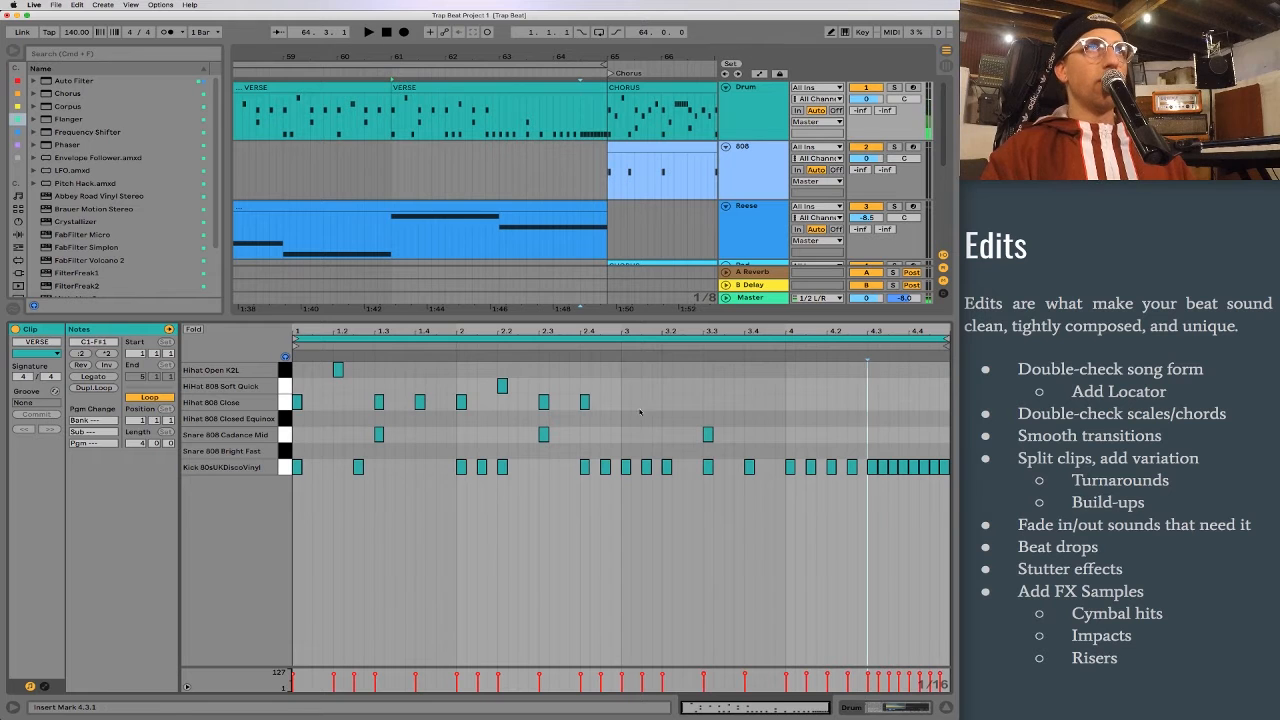
{"action": "left_click_drag", "start_coordinate": [646, 411], "coordinate": [797, 443]}
{"action": "left_click", "coordinate": [795, 437]}
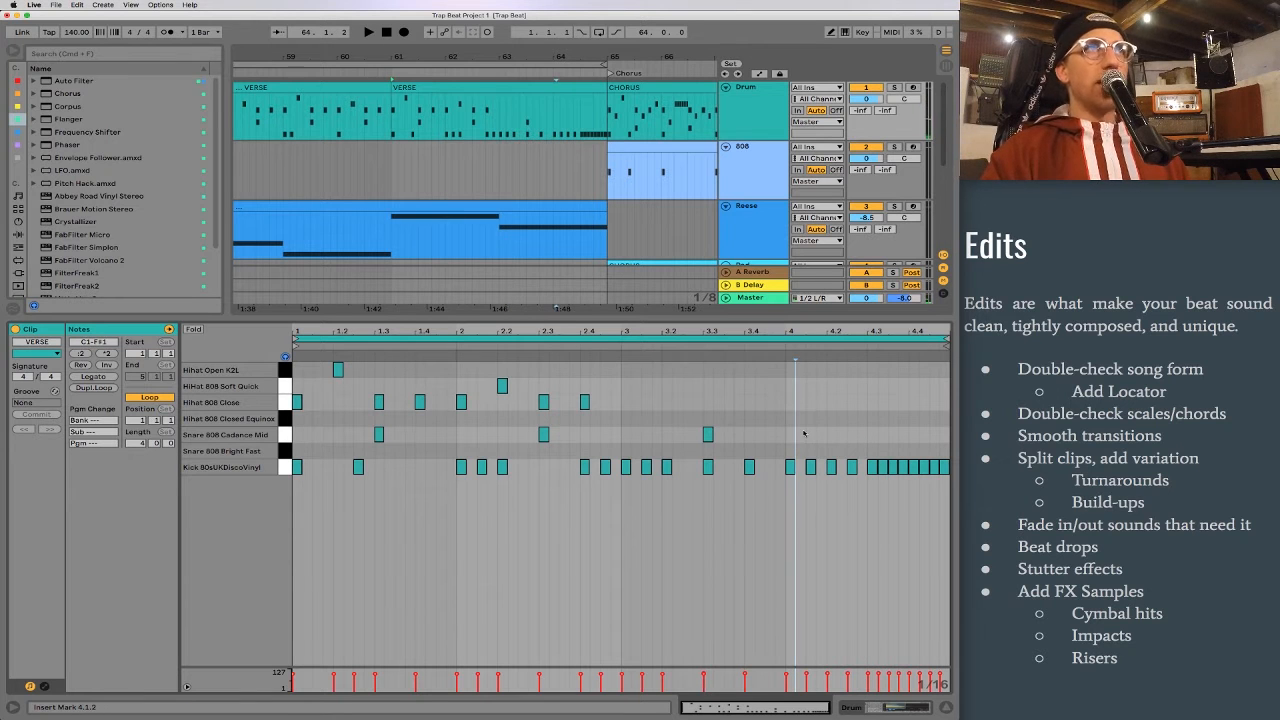
{"action": "key", "text": "space"}
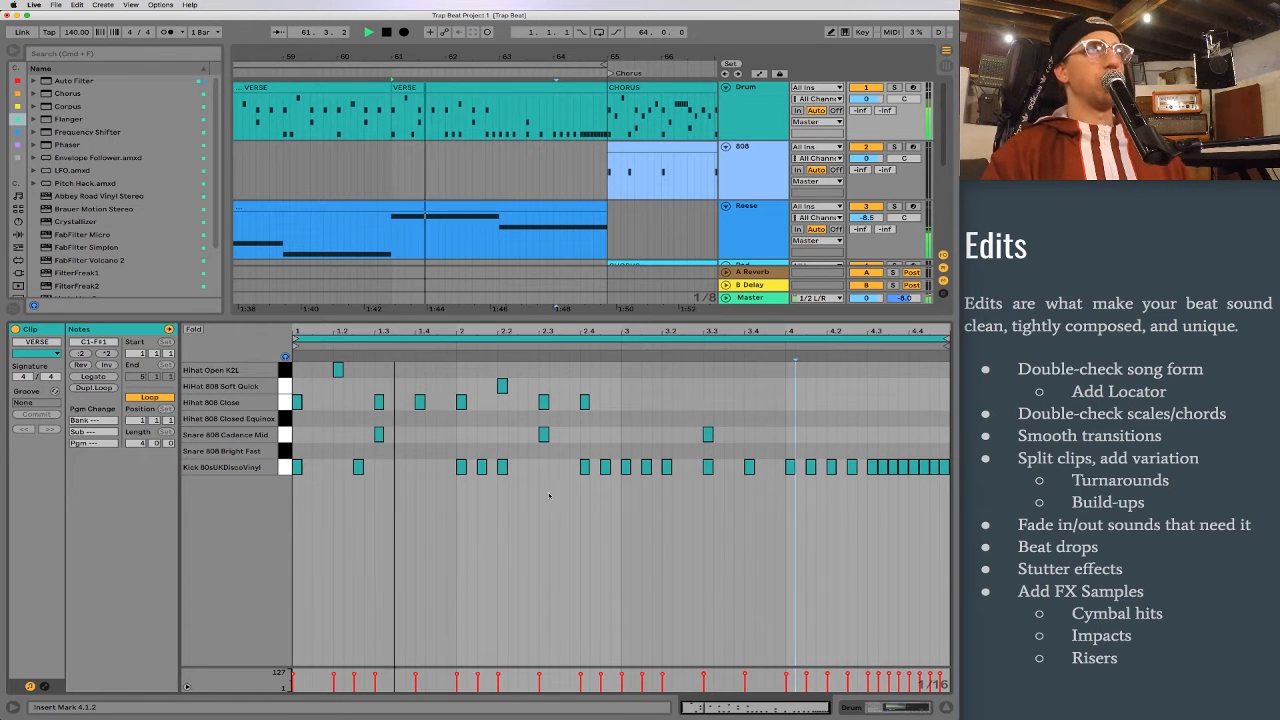
Step: Add kicks at 1.4.1 and 1.2.1 in the split VERSE clip and delete the kick at 3.1.3
{"action": "double_click", "coordinate": [420, 467]}
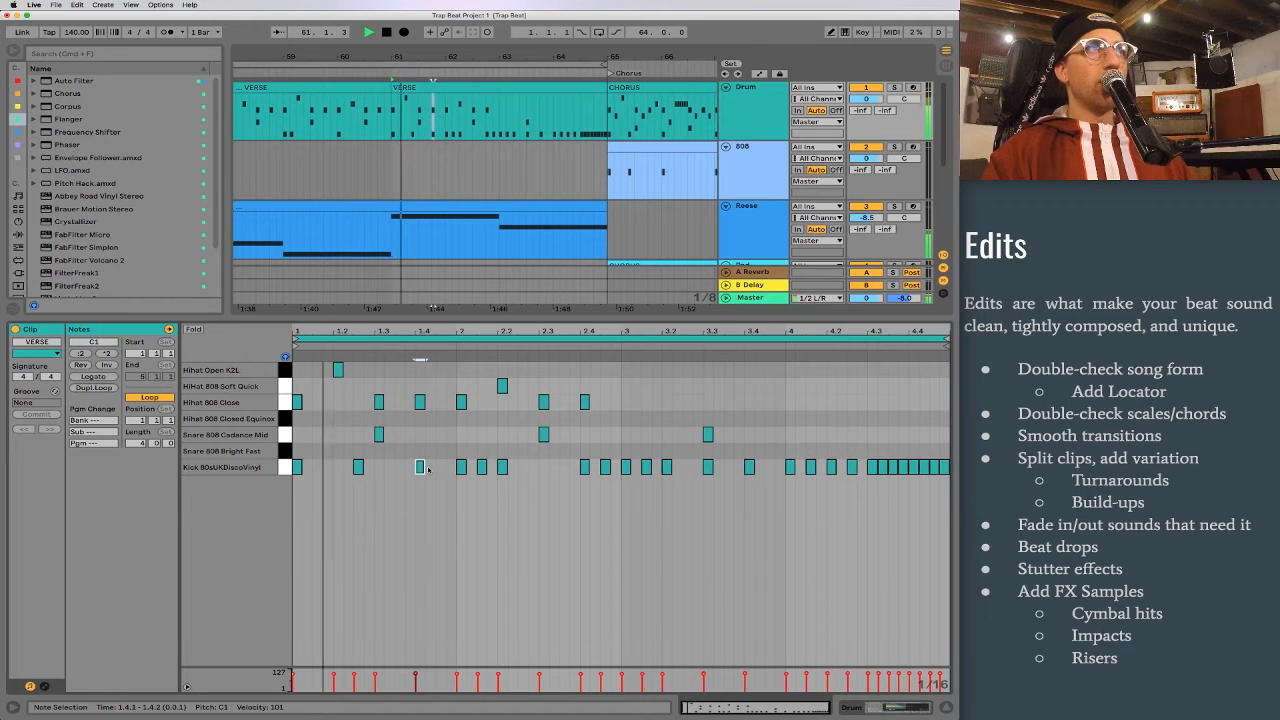
{"action": "double_click", "coordinate": [338, 467]}
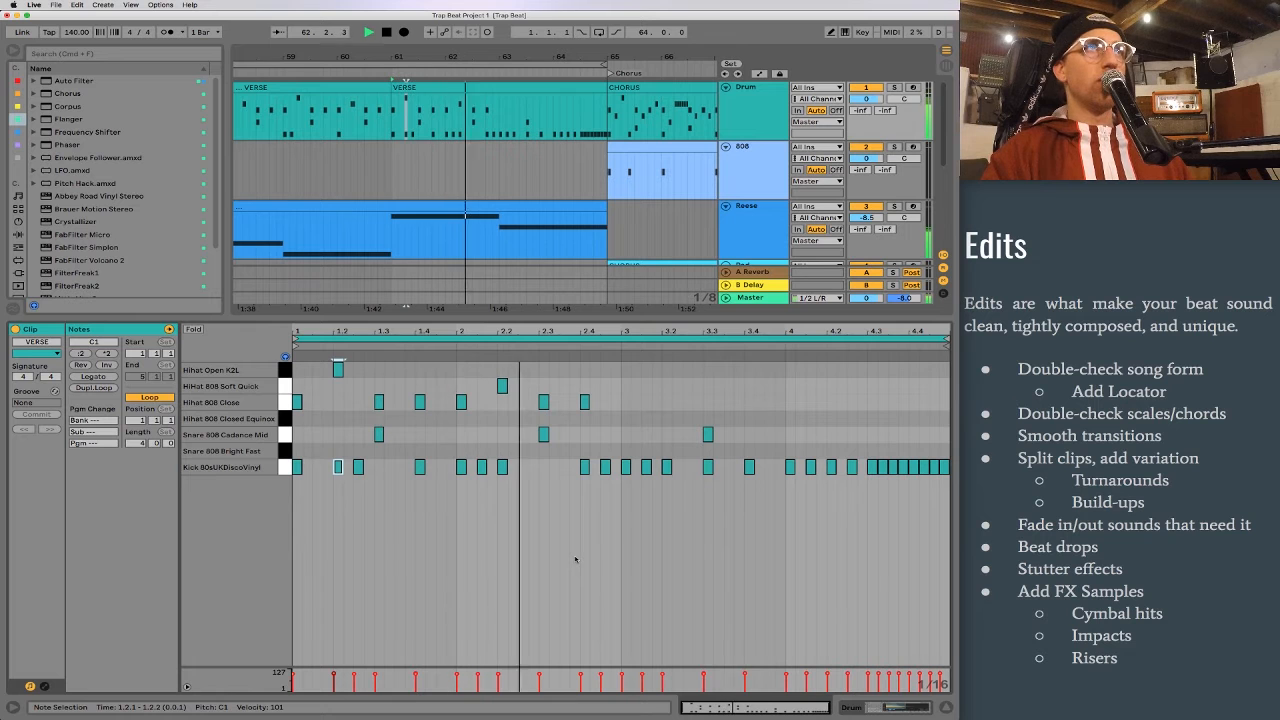
{"action": "double_click", "coordinate": [646, 467]}
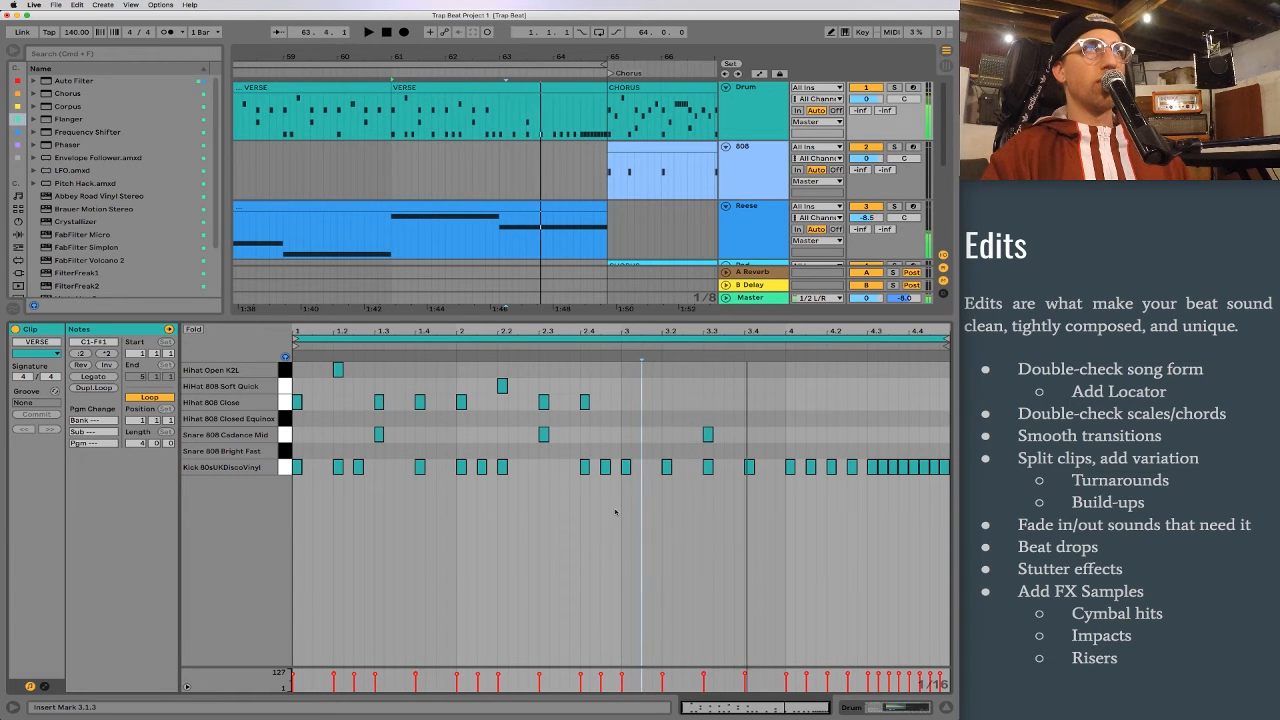
Step: Replace the closed hi-hats at 2.3 and 2.4 with one open hi-hat at 2.3, and play the clip into the chorus
{"action": "left_click", "coordinate": [541, 403]}
{"action": "key", "text": "space"}
{"action": "double_click", "coordinate": [584, 402]}
{"action": "left_click", "coordinate": [558, 378]}
{"action": "left_click", "coordinate": [544, 369]}
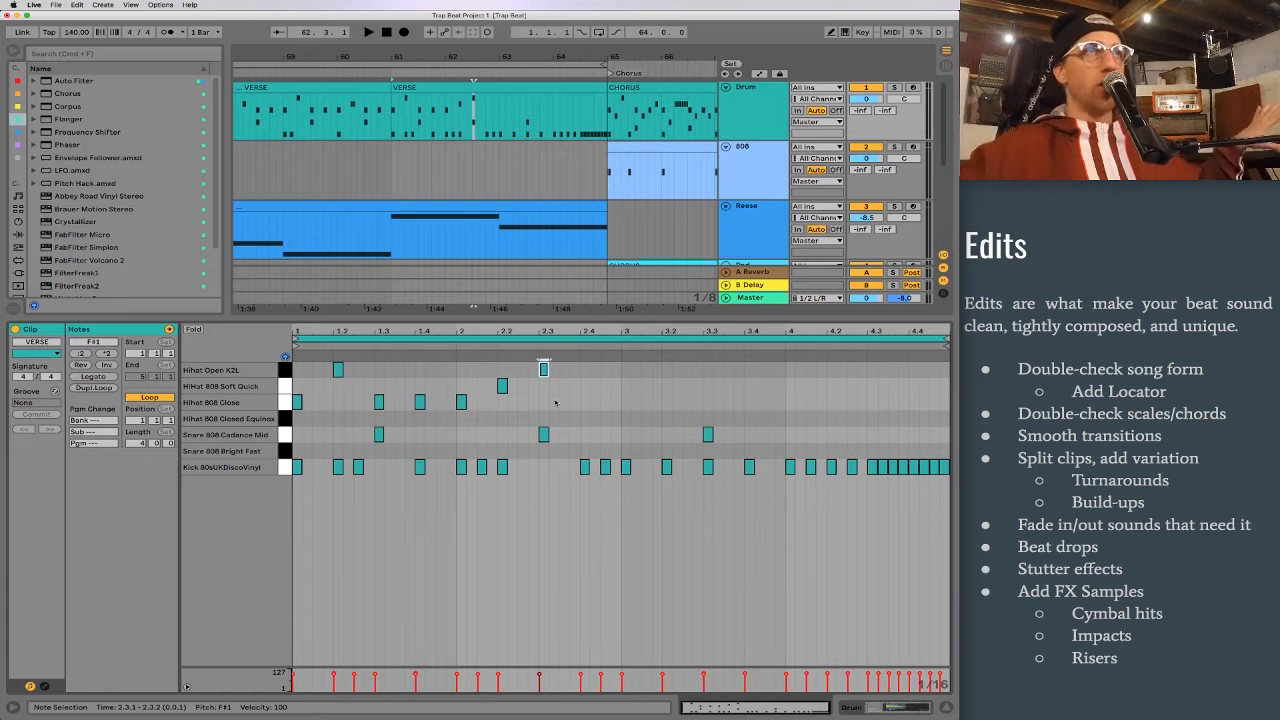
{"action": "left_click", "coordinate": [506, 89]}
{"action": "key", "text": "space"}
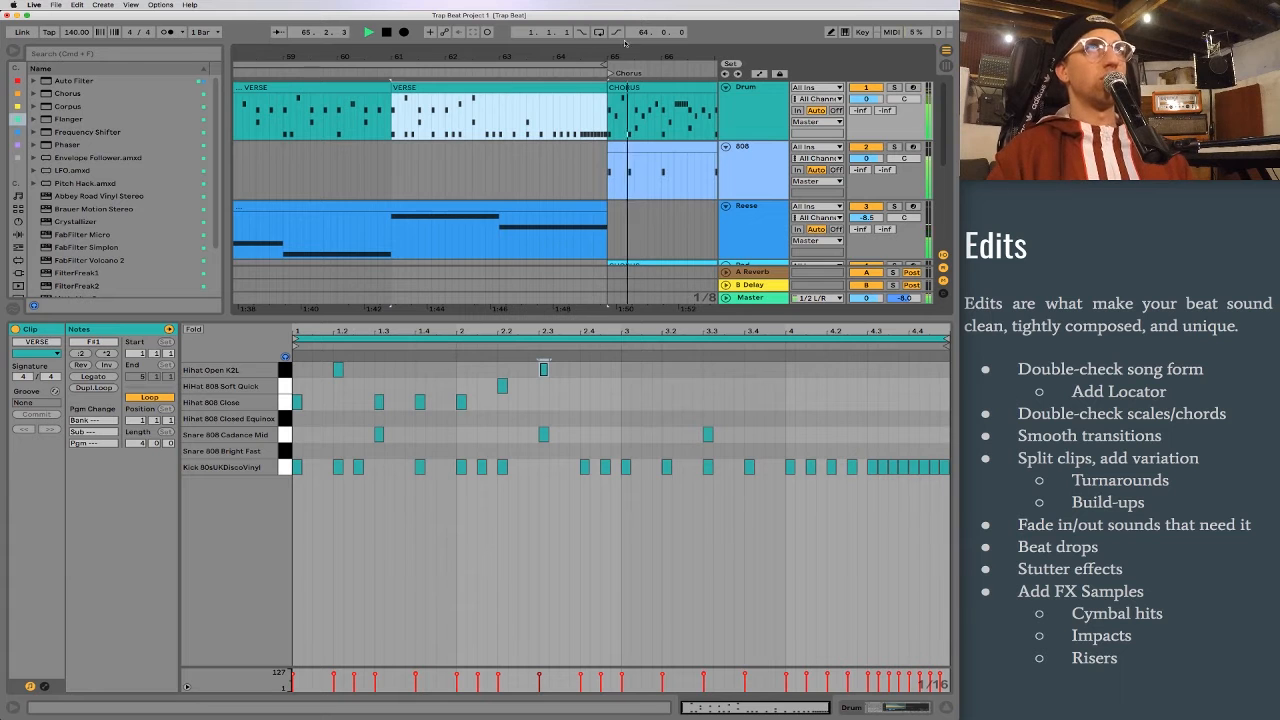
Step: Split the Drum track's second CHORUS clip at bar 67, separating its first two bars
{"action": "left_click_drag", "start_coordinate": [648, 56], "coordinate": [526, 50]}
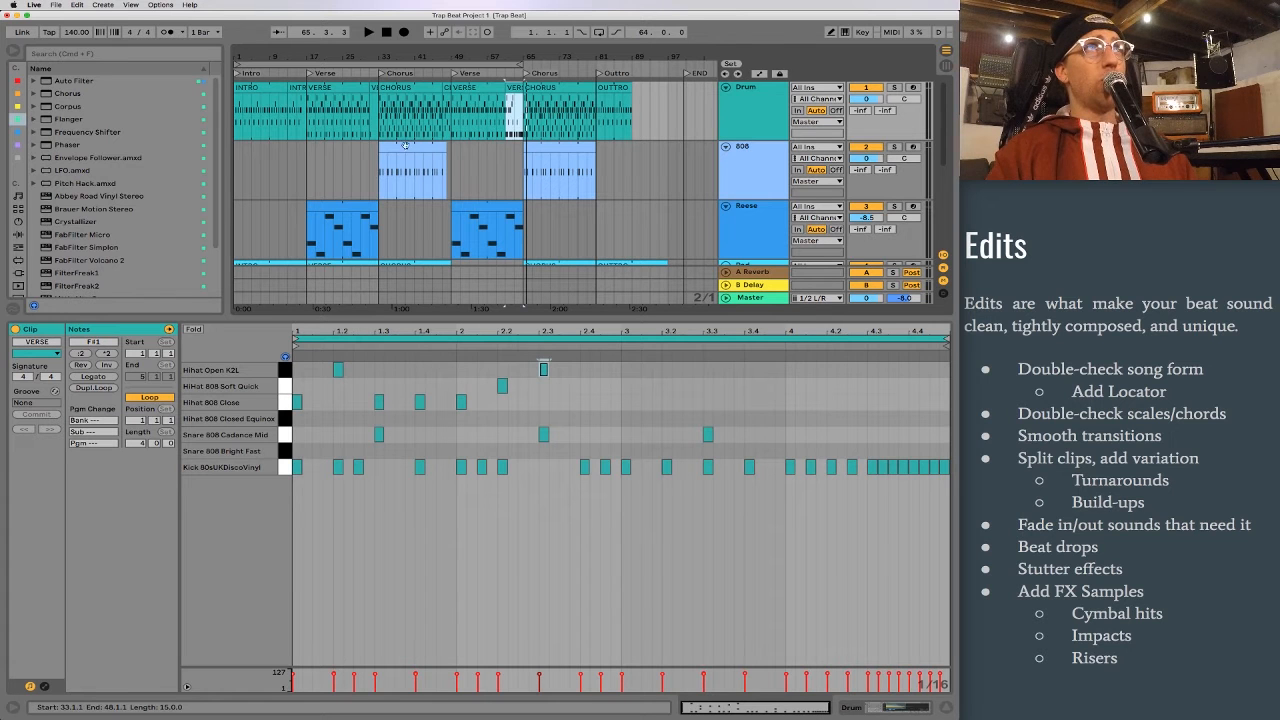
{"action": "left_click_drag", "start_coordinate": [367, 122], "coordinate": [376, 122]}
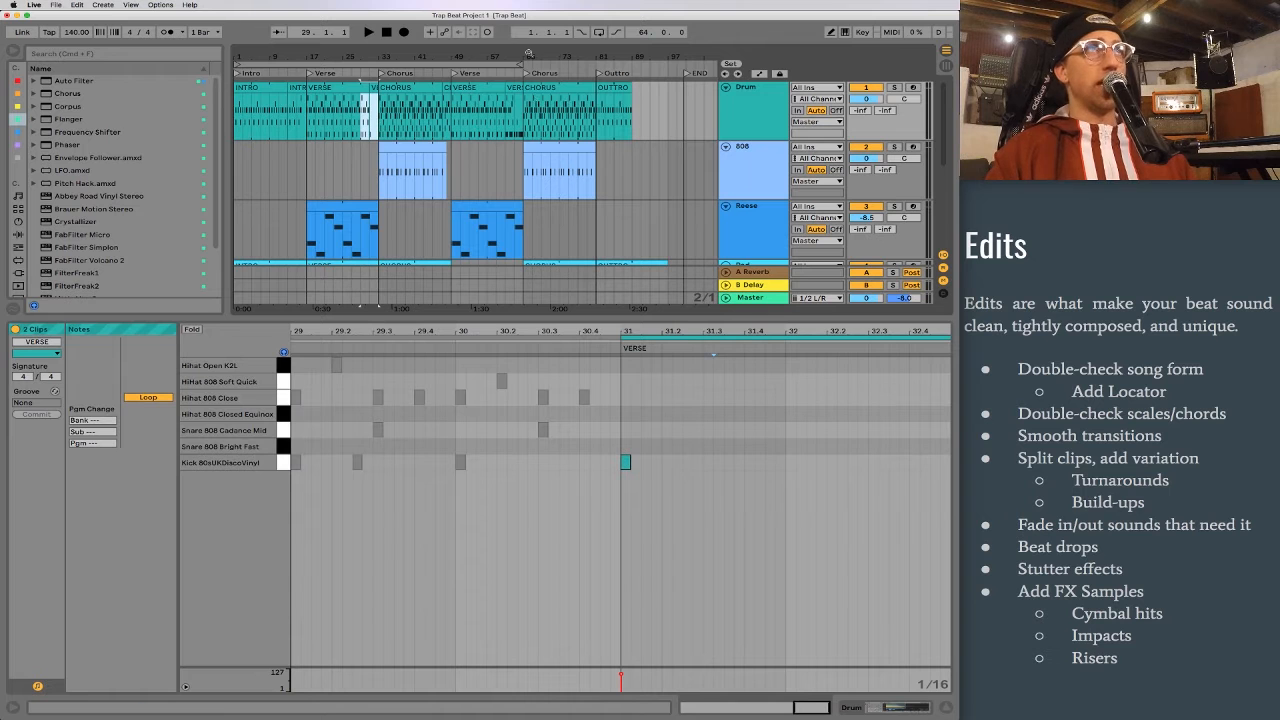
{"action": "left_click", "coordinate": [441, 94]}
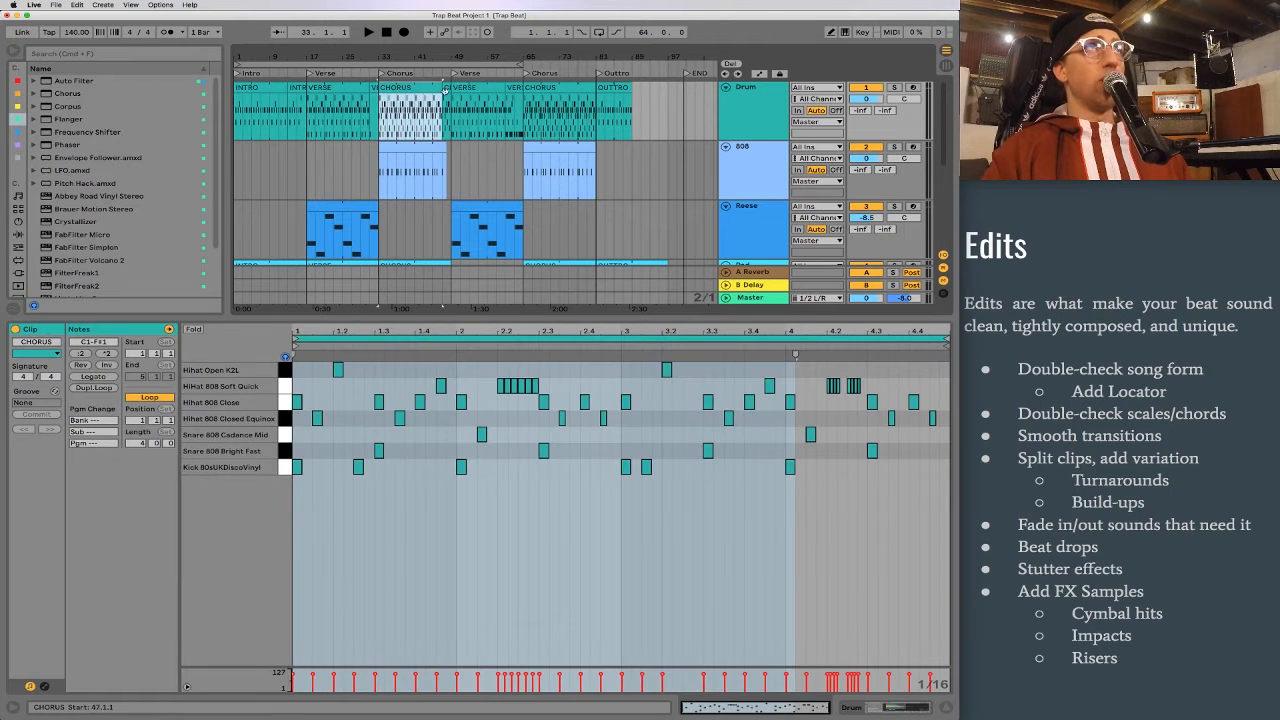
{"action": "left_click", "coordinate": [539, 88]}
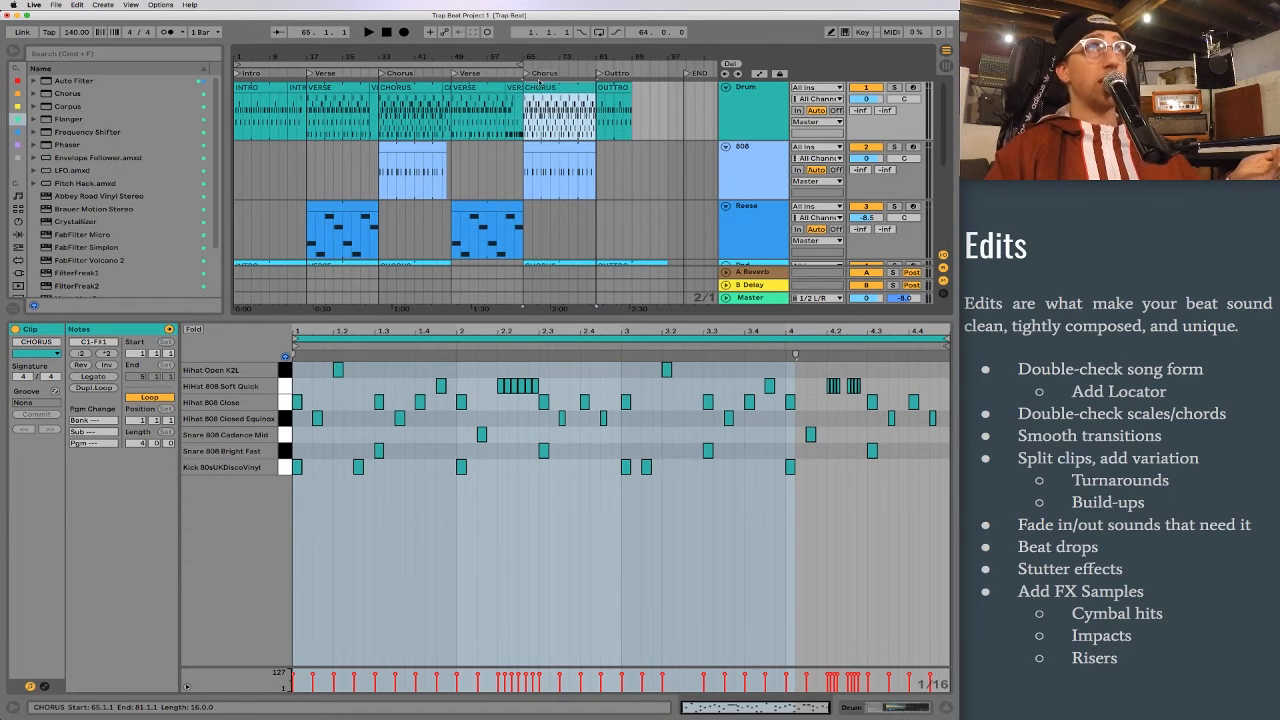
{"action": "left_click_drag", "start_coordinate": [527, 57], "coordinate": [518, 49]}
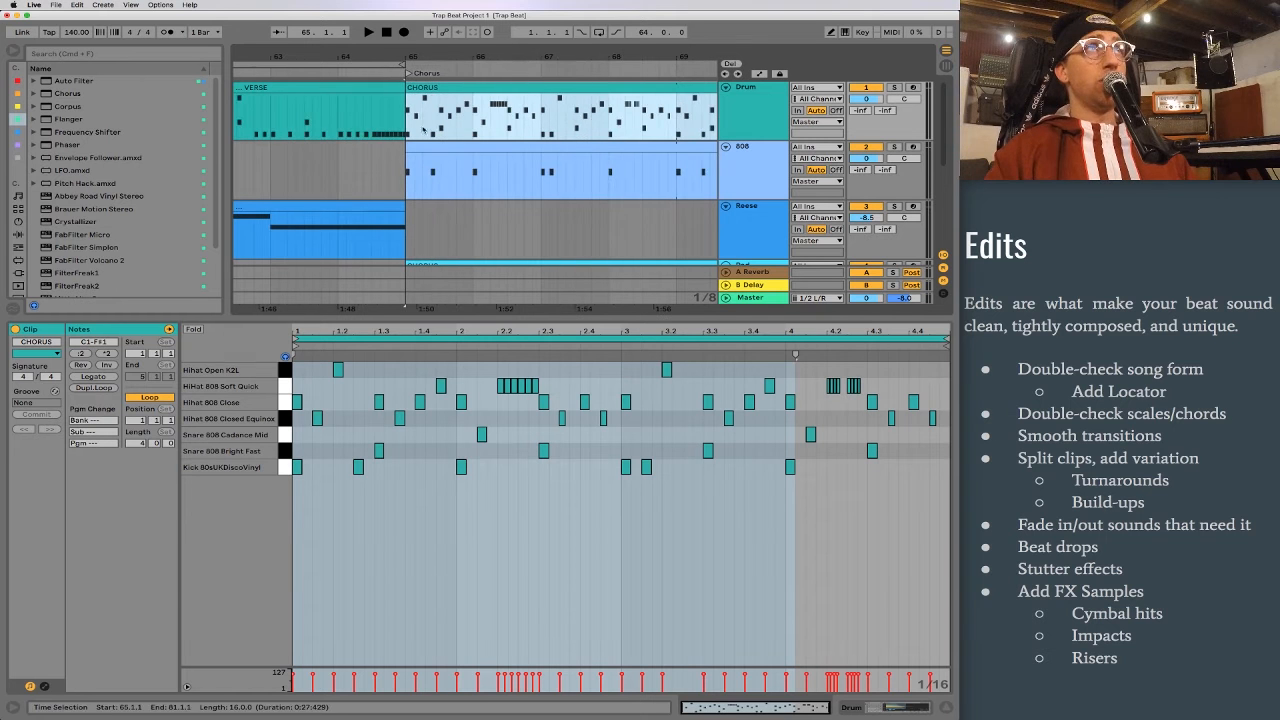
{"action": "left_click", "coordinate": [540, 119]}
{"action": "key", "text": "super+e"}
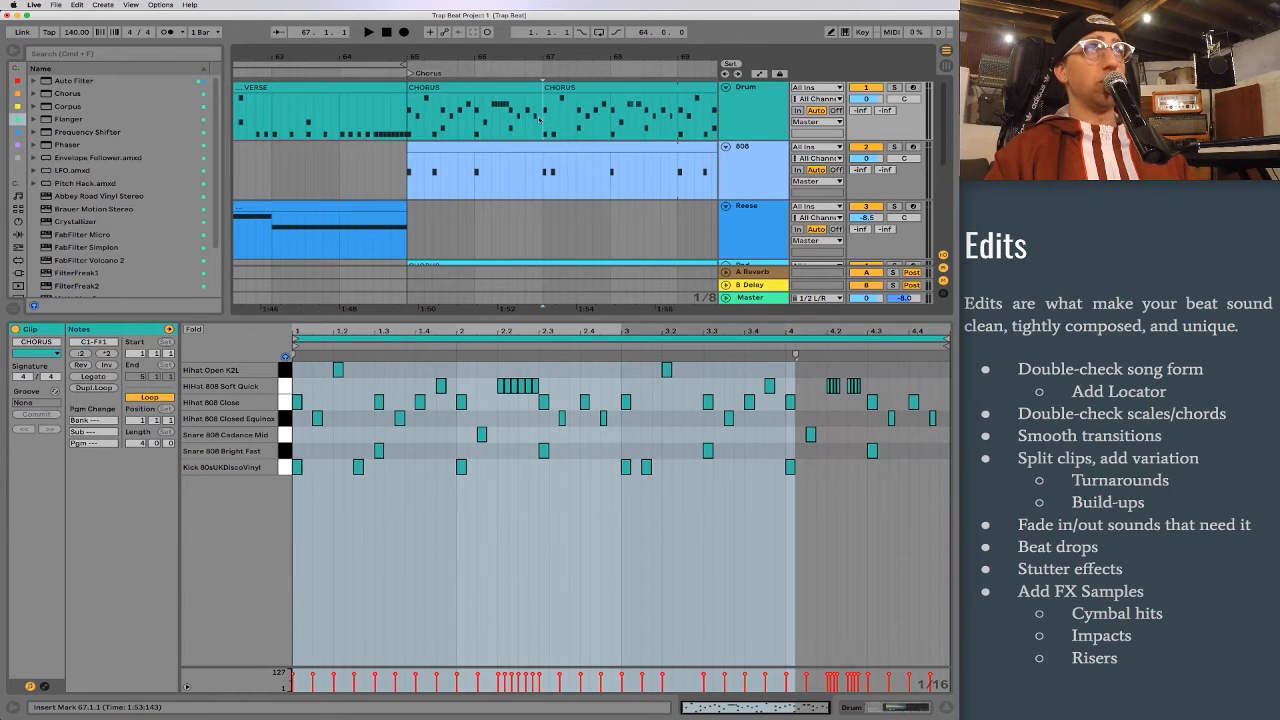
Step: Delete all notes before the 2.2 hi-hat roll in the new two-bar CHORUS clip, keeping only the opening kick
{"action": "left_click", "coordinate": [475, 90]}
{"action": "scroll", "coordinate": [490, 120], "scroll_direction": "down", "scroll_amount": 5}
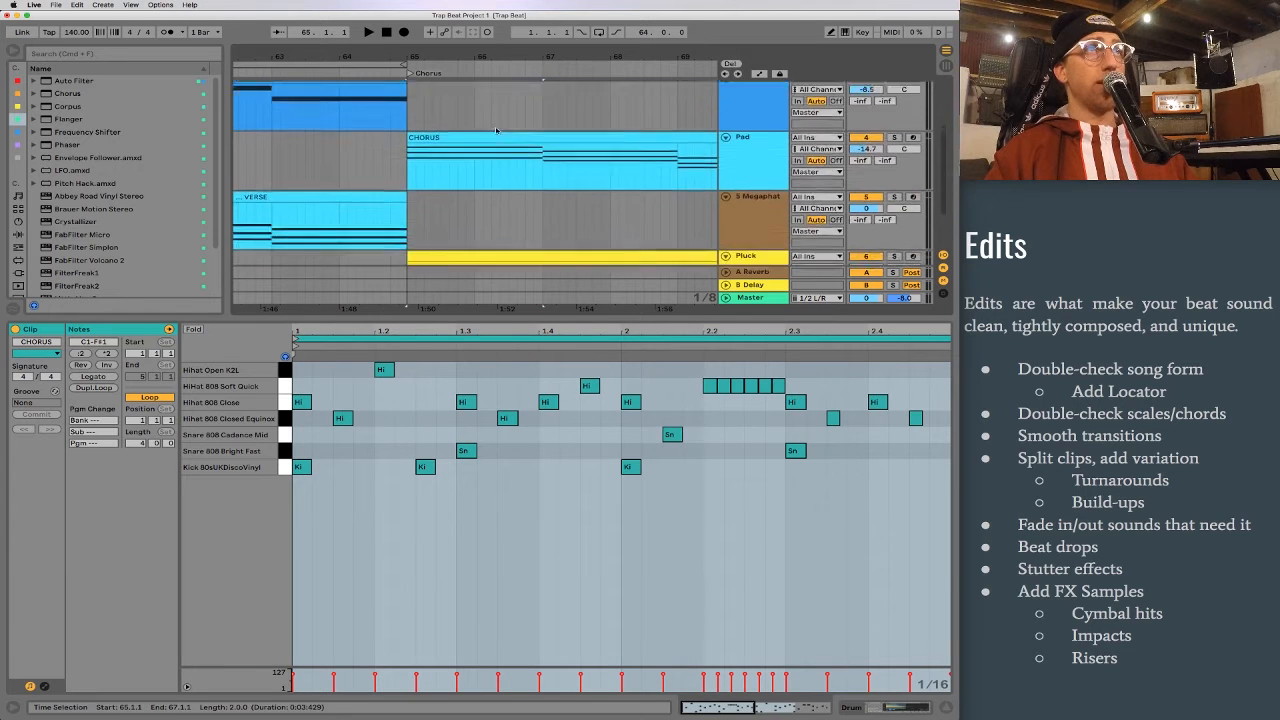
{"action": "scroll", "coordinate": [495, 130], "scroll_direction": "up", "scroll_amount": 5}
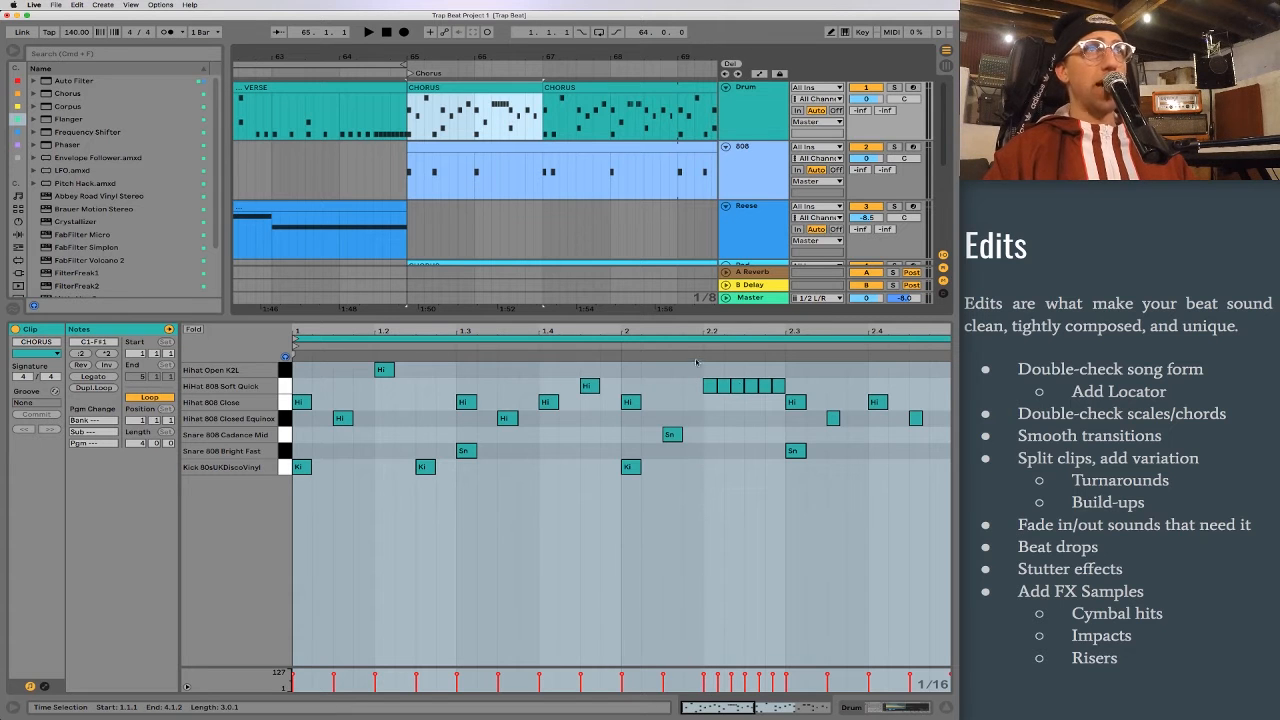
{"action": "left_click_drag", "start_coordinate": [297, 372], "coordinate": [684, 458]}
{"action": "key", "text": "Delete"}
{"action": "mouse_move", "coordinate": [662, 525]}
{"action": "left_mouse_down"}
{"action": "mouse_move", "coordinate": [586, 523]}
{"action": "mouse_move", "coordinate": [518, 466]}
{"action": "mouse_move", "coordinate": [386, 430]}
{"action": "left_mouse_up"}
{"action": "key", "text": "Delete"}
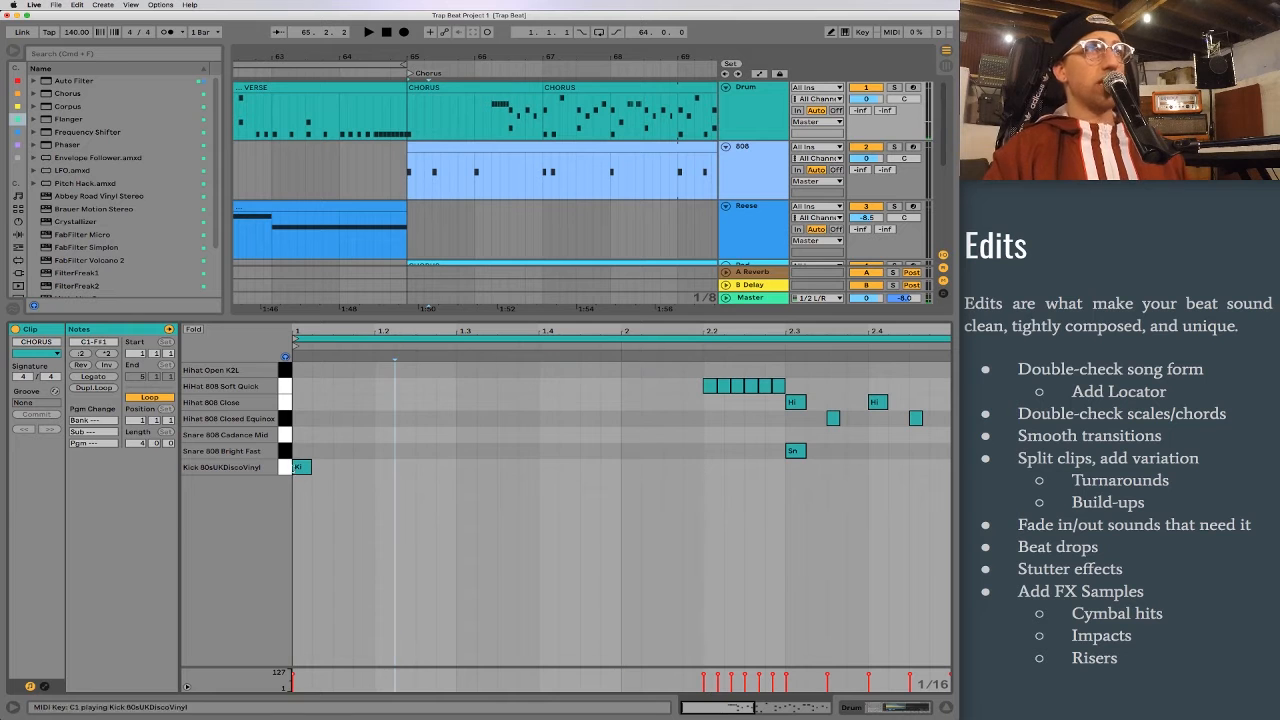
{"action": "left_click", "coordinate": [299, 468]}
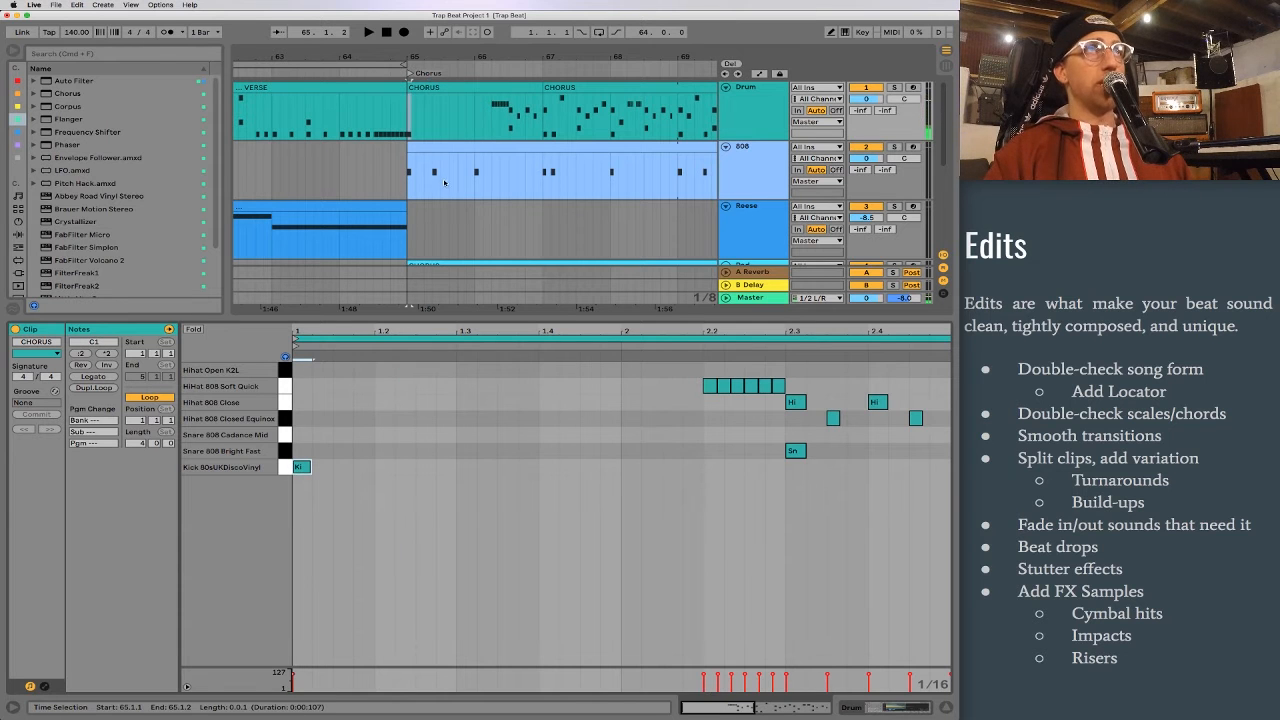
{"action": "scroll", "coordinate": [445, 183], "scroll_direction": "down", "scroll_amount": 1}
{"action": "left_click_drag", "start_coordinate": [708, 371], "coordinate": [741, 401]}
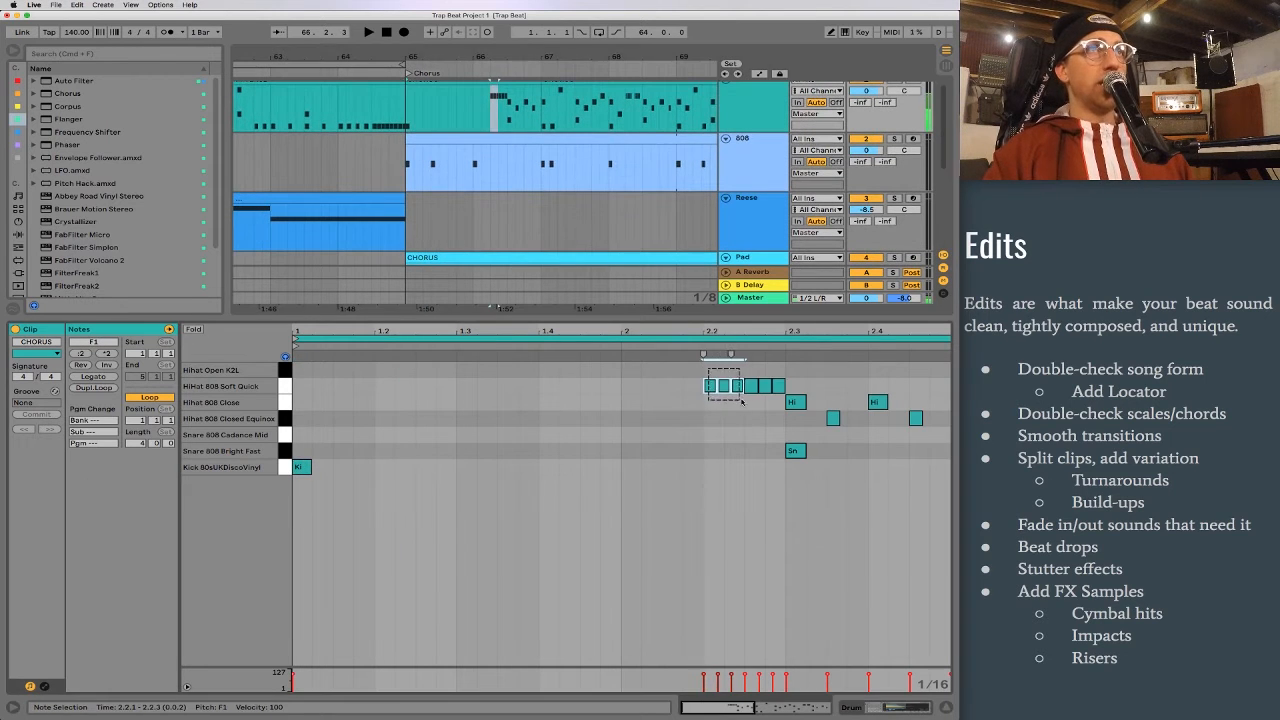
{"action": "left_click", "coordinate": [728, 425]}
{"action": "scroll", "coordinate": [724, 428], "scroll_direction": "right", "scroll_amount": 2}
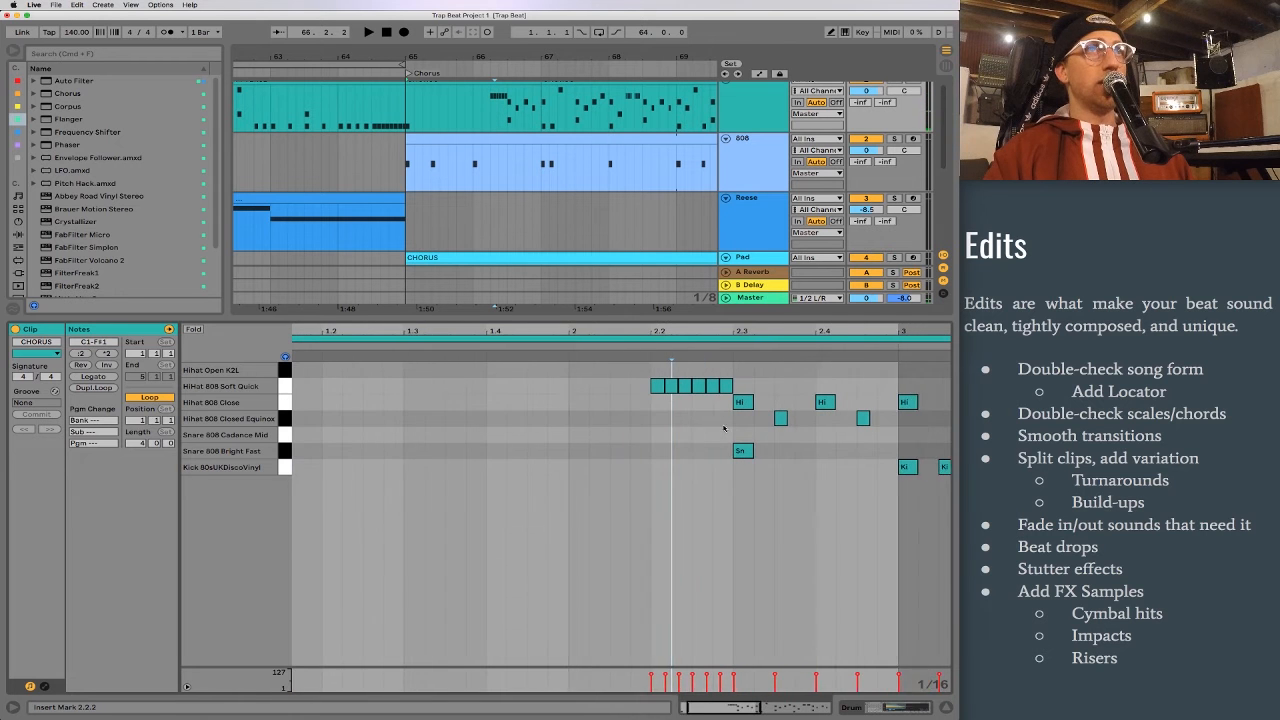
{"action": "scroll", "coordinate": [722, 427], "scroll_direction": "left", "scroll_amount": 2}
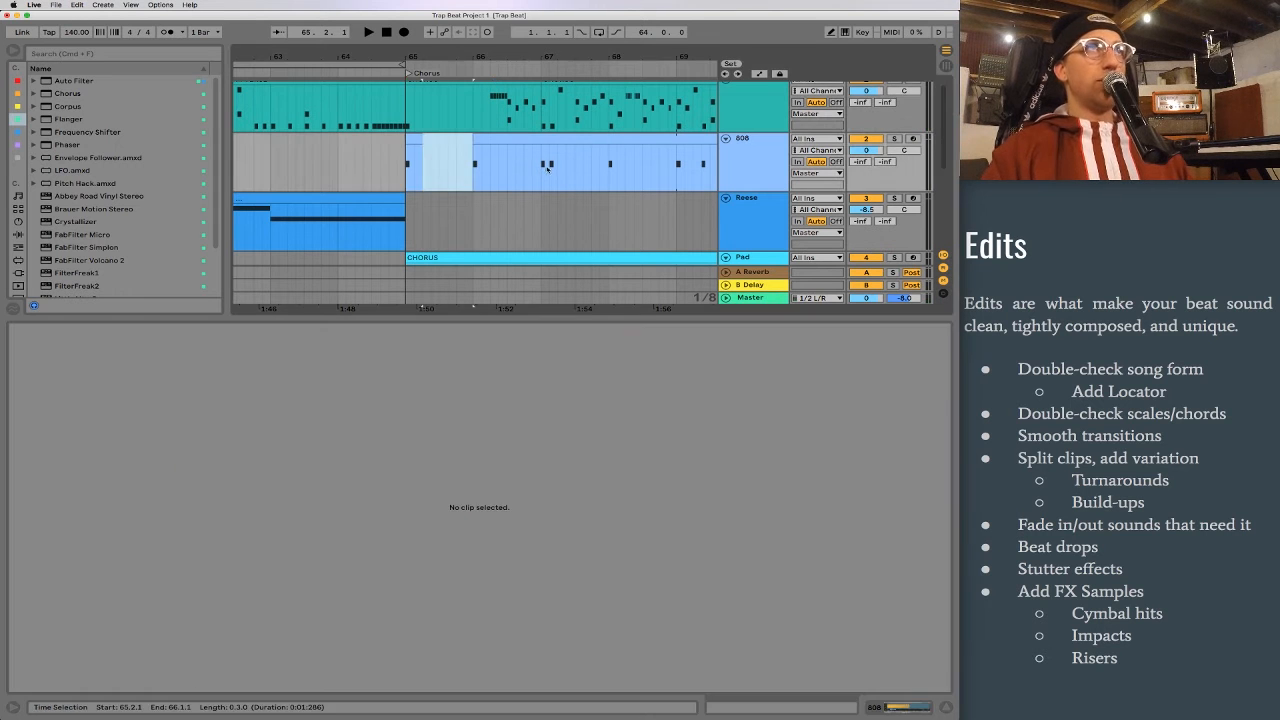
Step: Split the 808 clip across bars 65 and 66, keeping only its opening beat and a one-beat D2 piece moved to 66.3
{"action": "left_click", "coordinate": [545, 171]}
{"action": "key", "text": "super+e"}
{"action": "left_click_drag", "start_coordinate": [538, 139], "coordinate": [512, 146]}
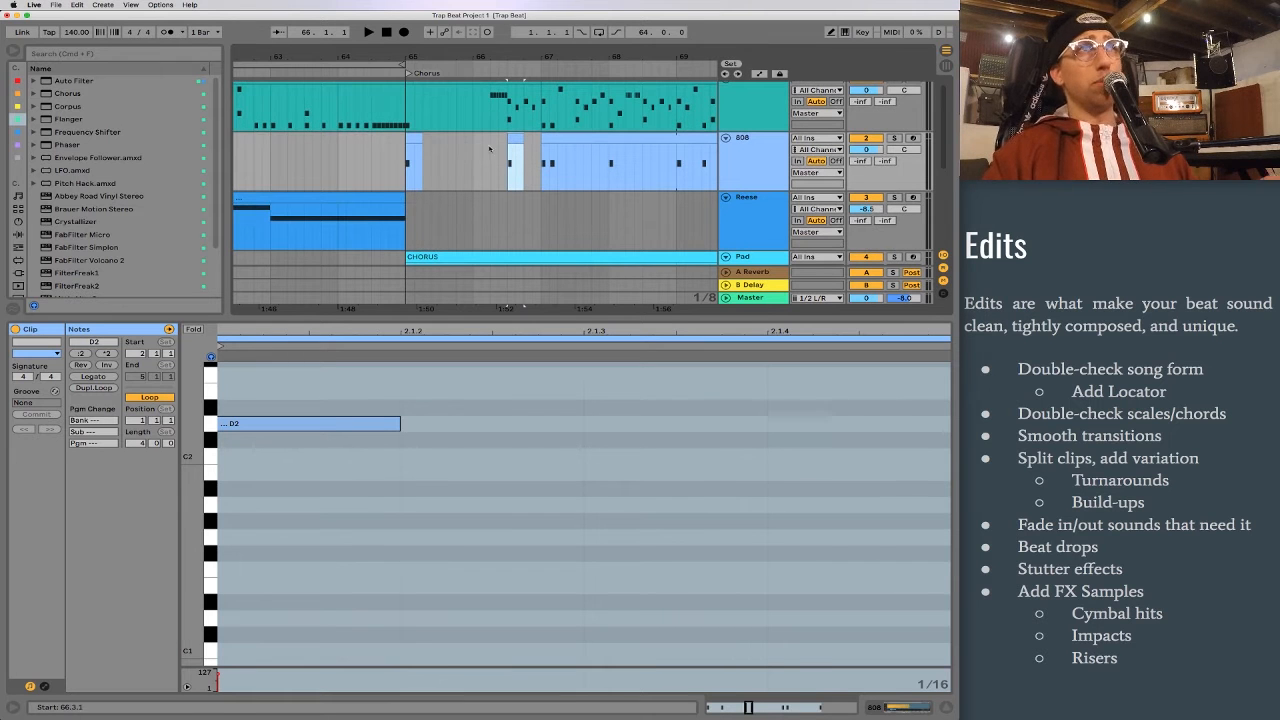
Step: Play the arrangement from bar 61 and again from bar 63 to check the beat drop into the second chorus
{"action": "left_click_drag", "start_coordinate": [287, 52], "coordinate": [354, 130]}
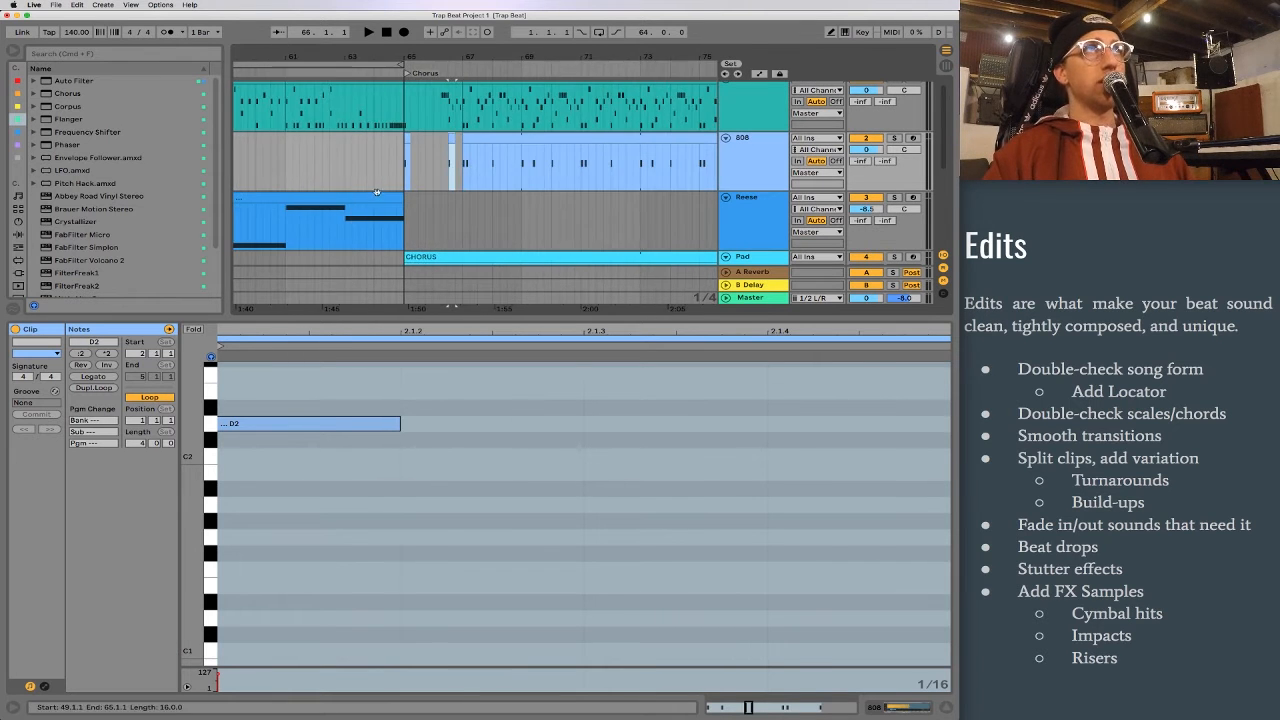
{"action": "left_click", "coordinate": [286, 164]}
{"action": "key", "text": "space"}
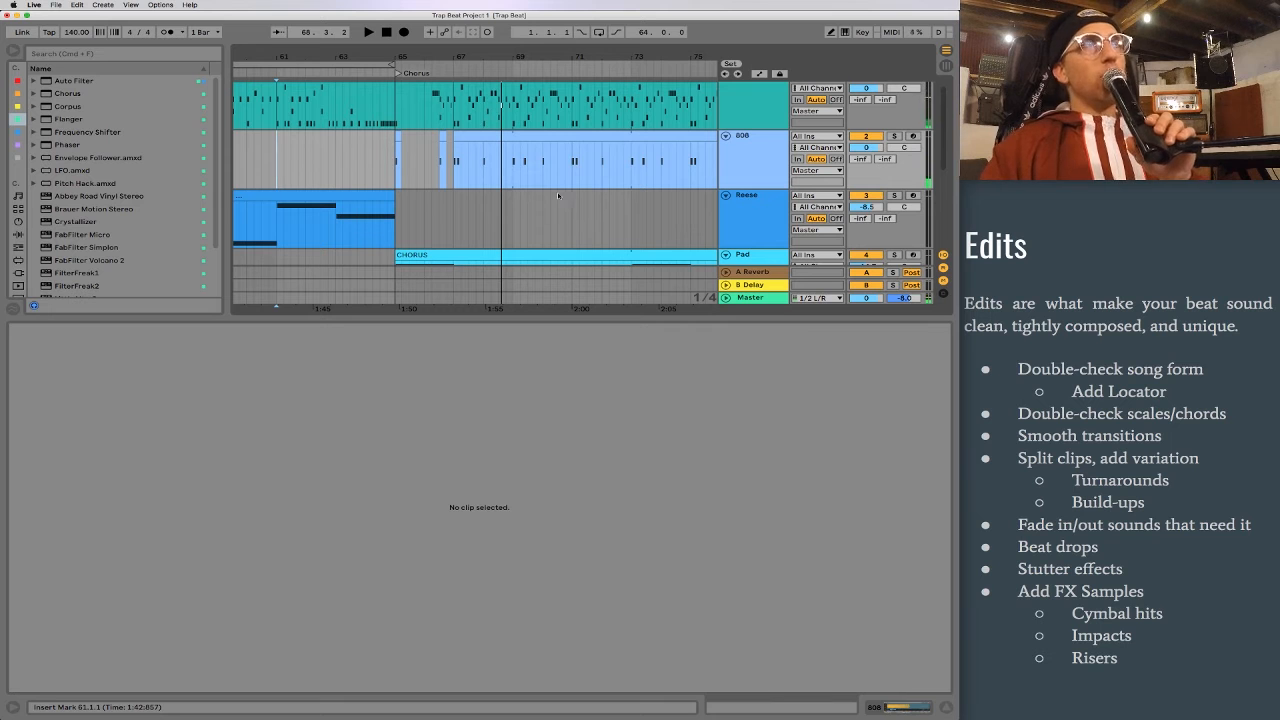
{"action": "left_click", "coordinate": [396, 155]}
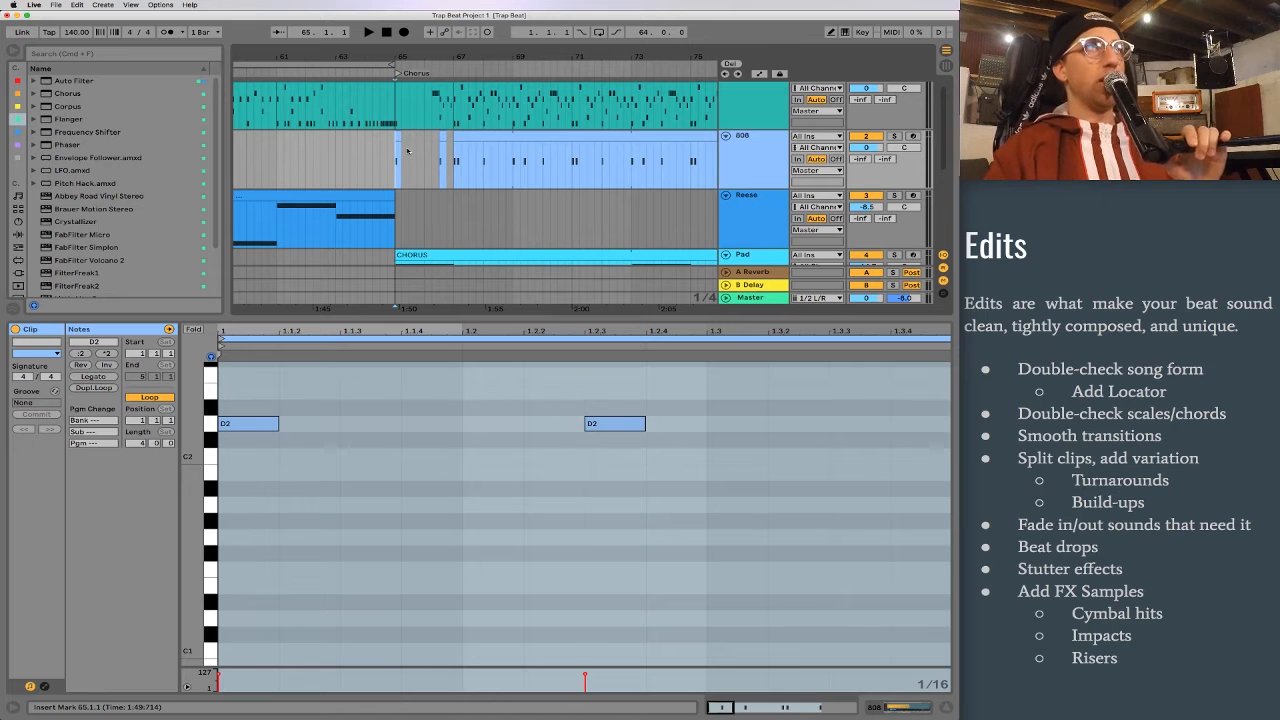
{"action": "scroll", "coordinate": [370, 155], "scroll_direction": "left", "scroll_amount": 2}
{"action": "left_click", "coordinate": [350, 157]}
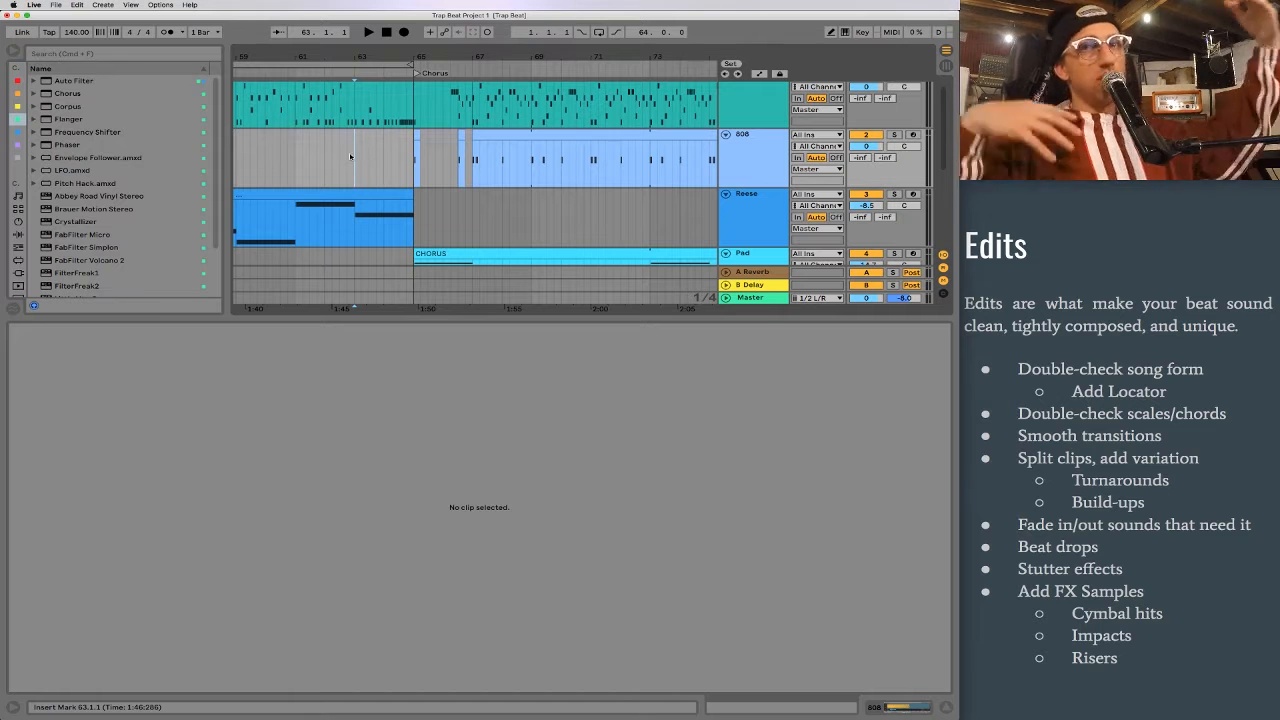
{"action": "key", "text": "space"}
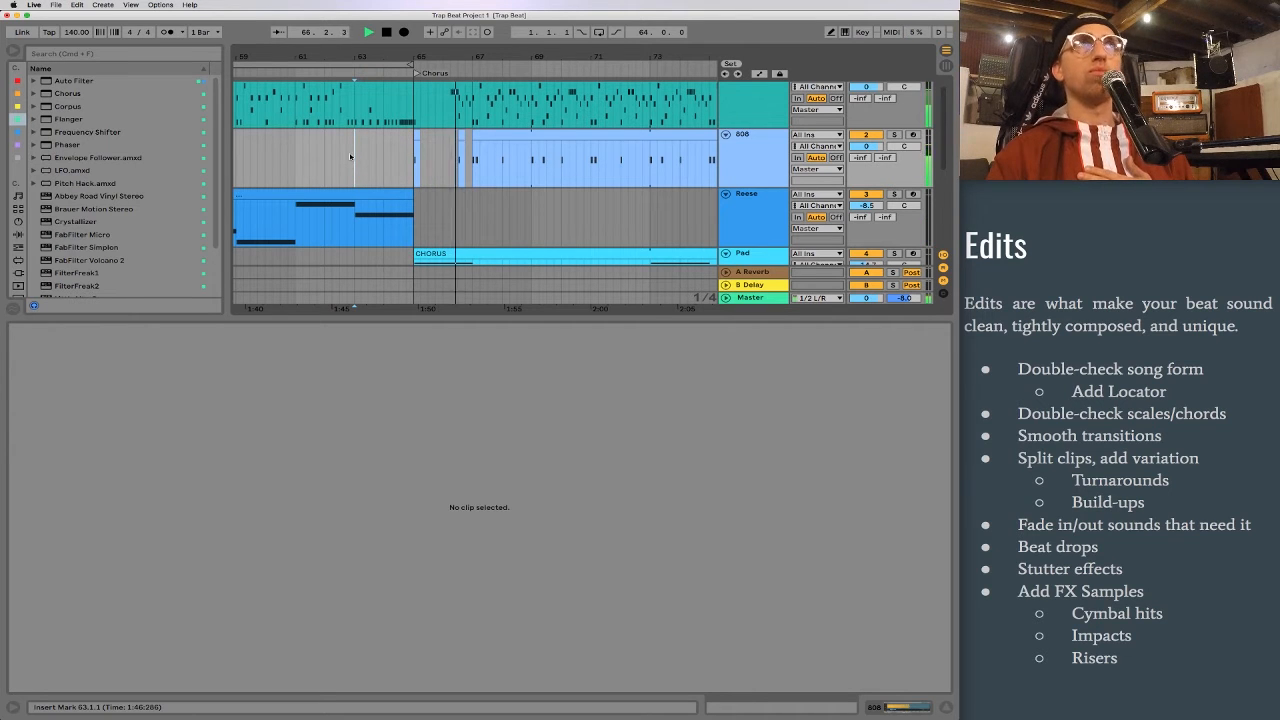
{"action": "key", "text": "space"}
Step: Play from bar 79 to hear how the second chorus moves into the outtro
{"action": "scroll", "coordinate": [620, 117], "scroll_direction": "right", "scroll_amount": 5}
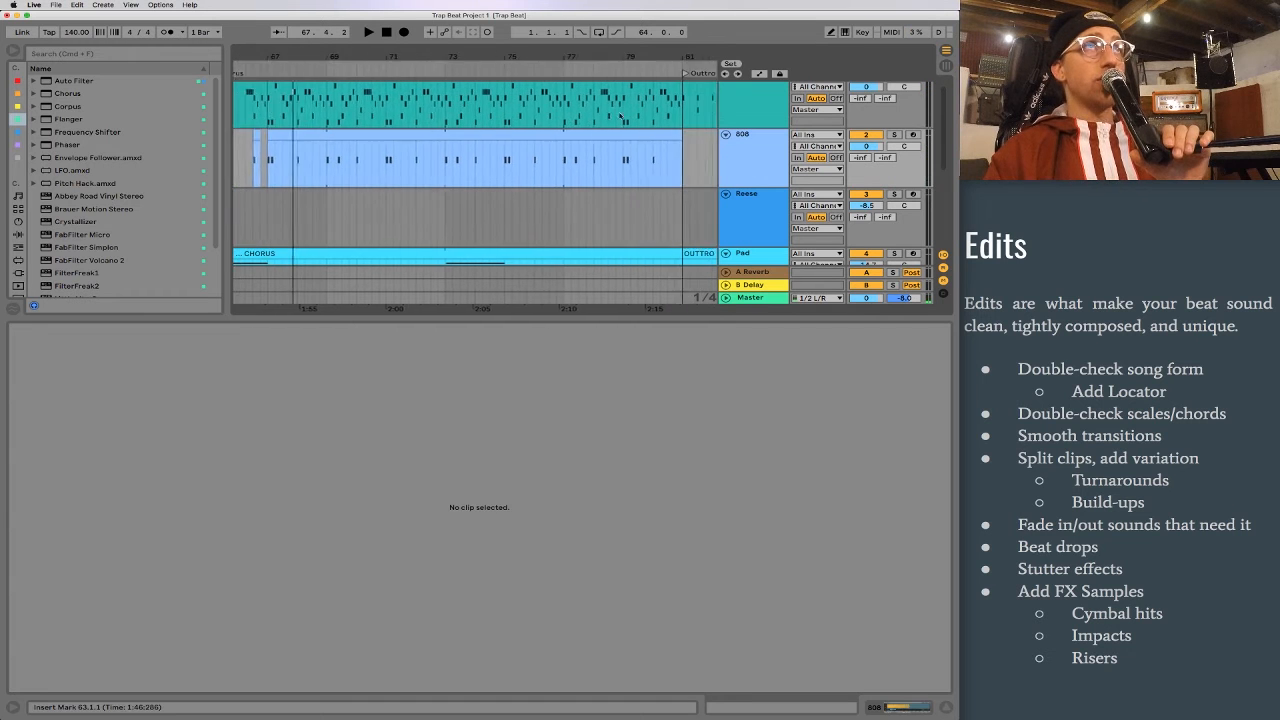
{"action": "scroll", "coordinate": [620, 117], "scroll_direction": "right", "scroll_amount": 5}
{"action": "left_click_drag", "start_coordinate": [480, 51], "coordinate": [454, 100]}
{"action": "double_click", "coordinate": [345, 119]}
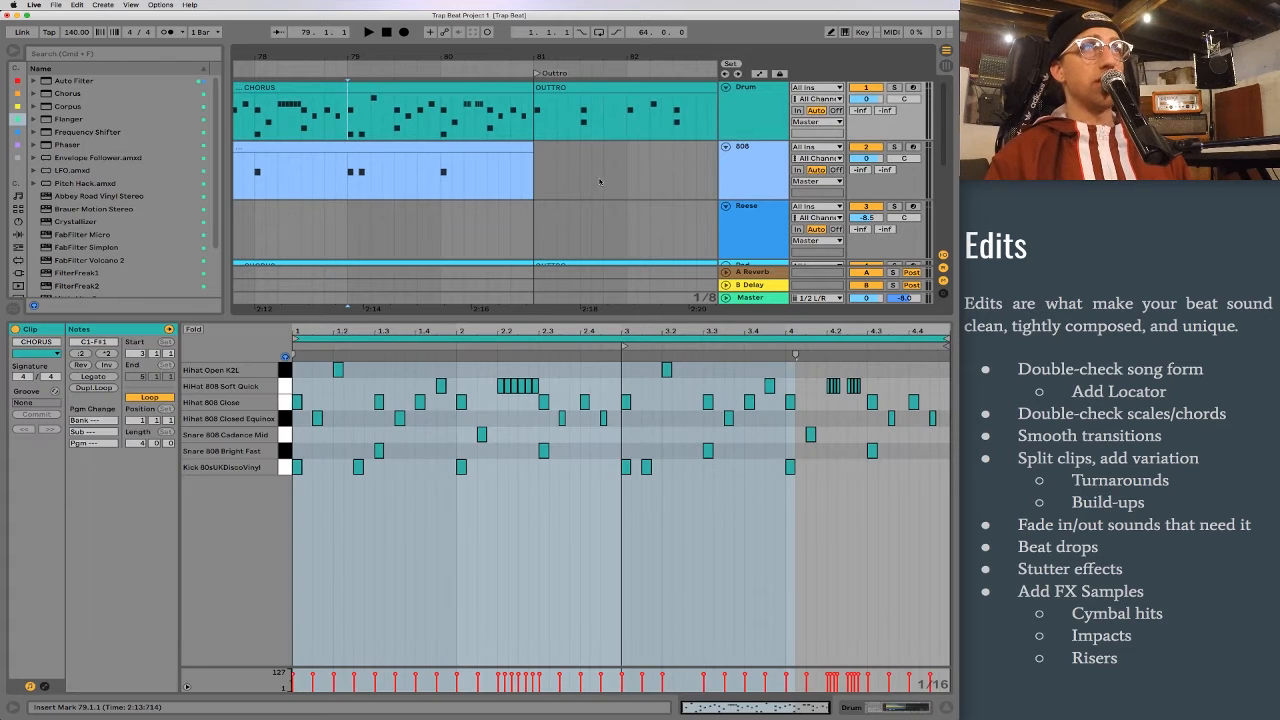
{"action": "key", "text": "space"}
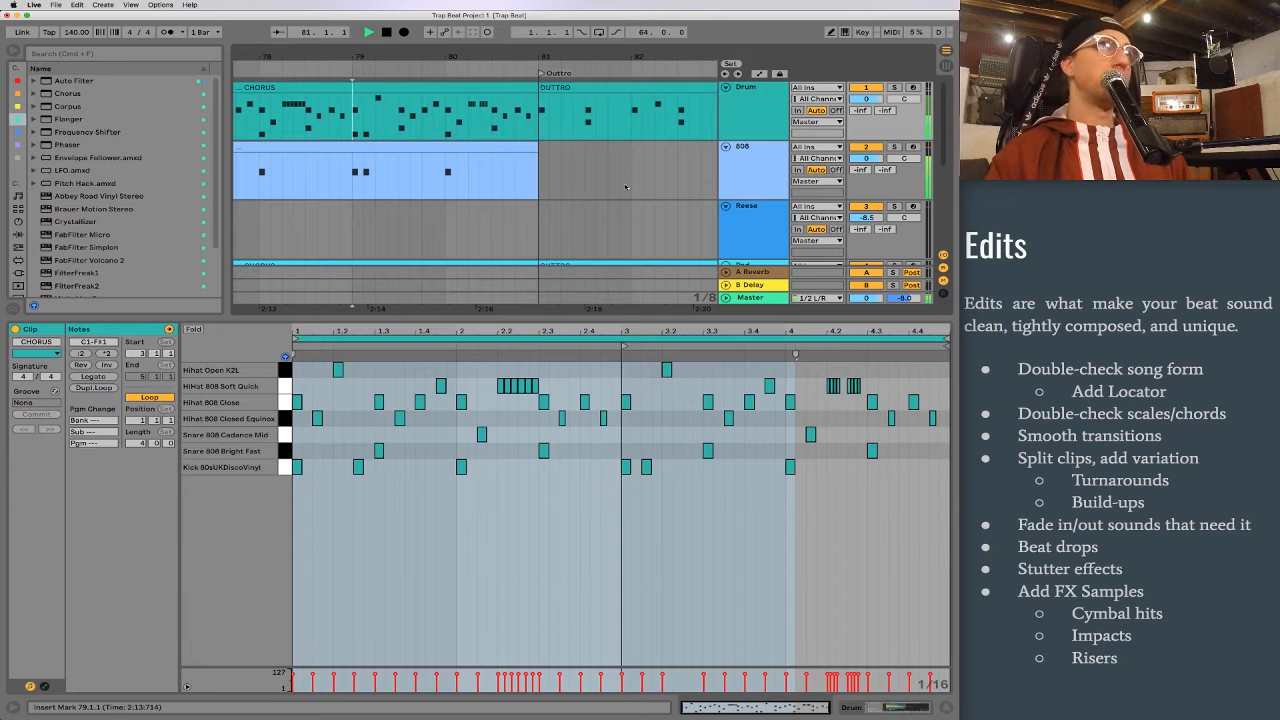
{"action": "key", "text": "space"}
Step: Split the Drum track's second CHORUS clip at bar 77, separating its last four bars, and select the new clip
{"action": "left_click_drag", "start_coordinate": [351, 57], "coordinate": [460, 15]}
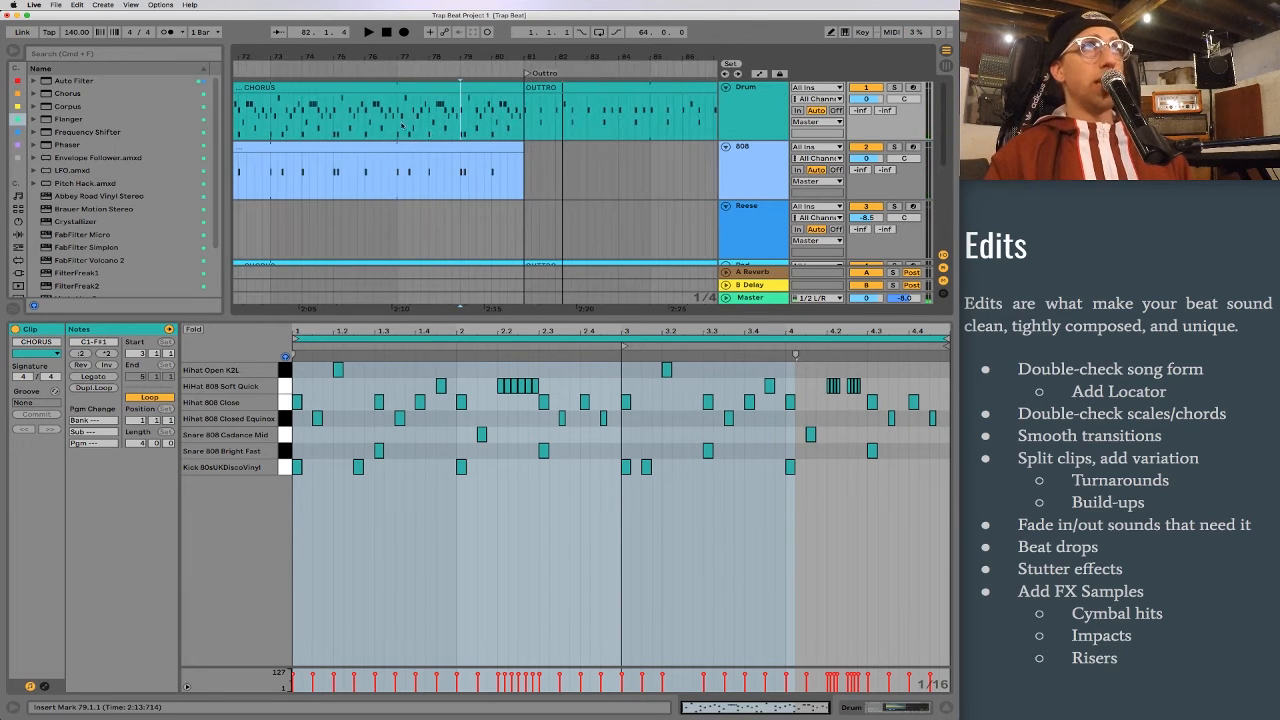
{"action": "scroll", "coordinate": [402, 121], "scroll_direction": "left", "scroll_amount": 3}
{"action": "scroll", "coordinate": [404, 122], "scroll_direction": "right", "scroll_amount": 4}
{"action": "scroll", "coordinate": [410, 125], "scroll_direction": "left", "scroll_amount": 1}
{"action": "key", "text": "super+e"}
{"action": "left_click", "coordinate": [426, 84]}
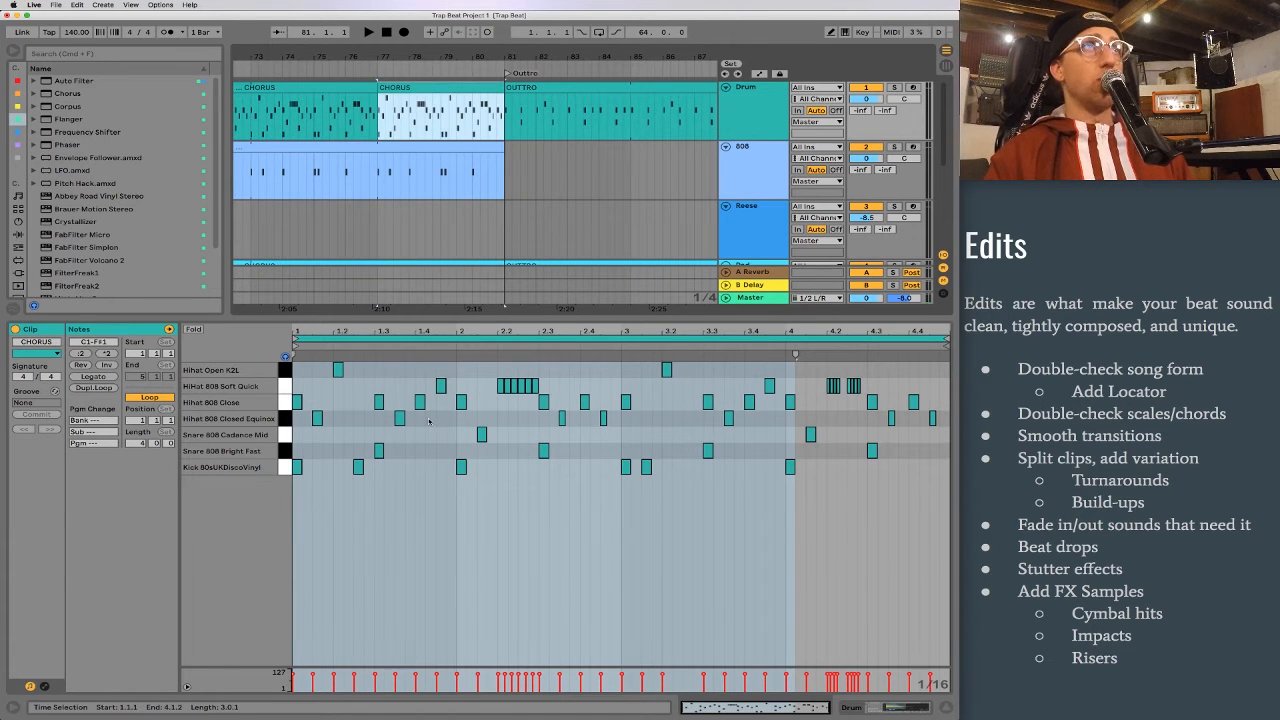
Step: Delete the Cadence Mid snare at 2.1.3 and every Closed Equinox hi-hat after the first one in the four-bar CHORUS clip
{"action": "left_click", "coordinate": [690, 554]}
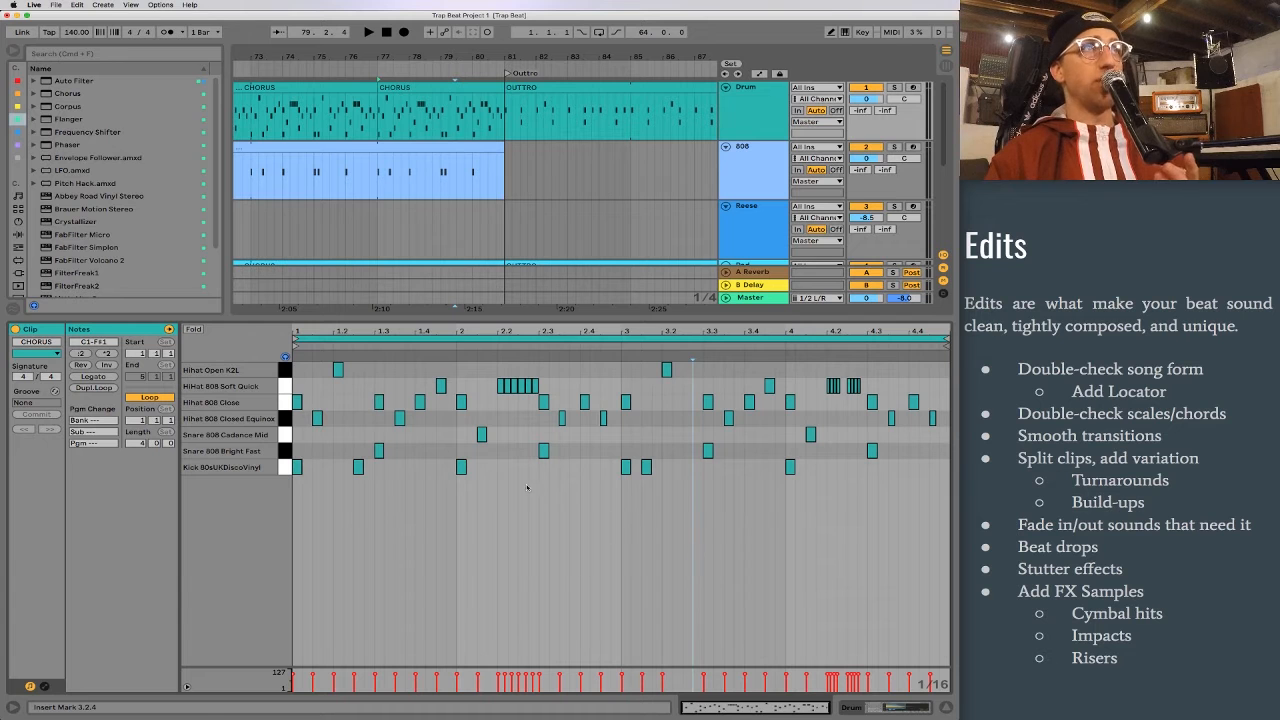
{"action": "left_click", "coordinate": [398, 419]}
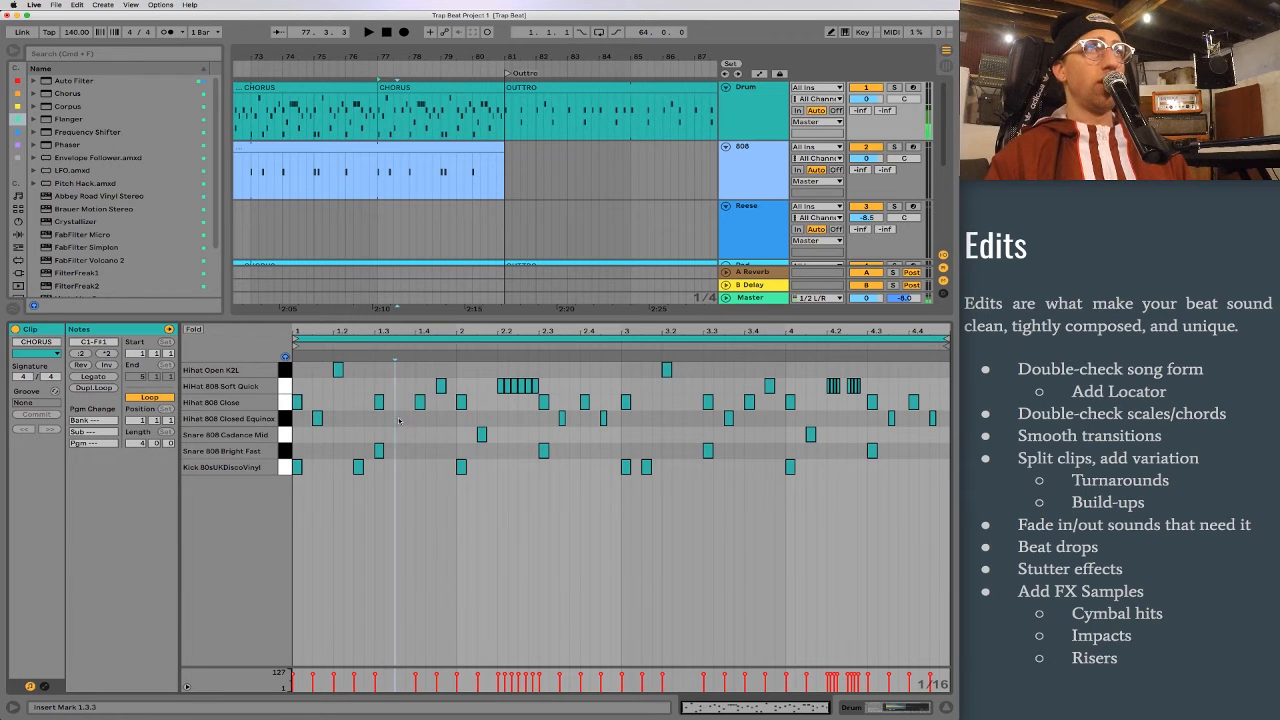
{"action": "double_click", "coordinate": [481, 435]}
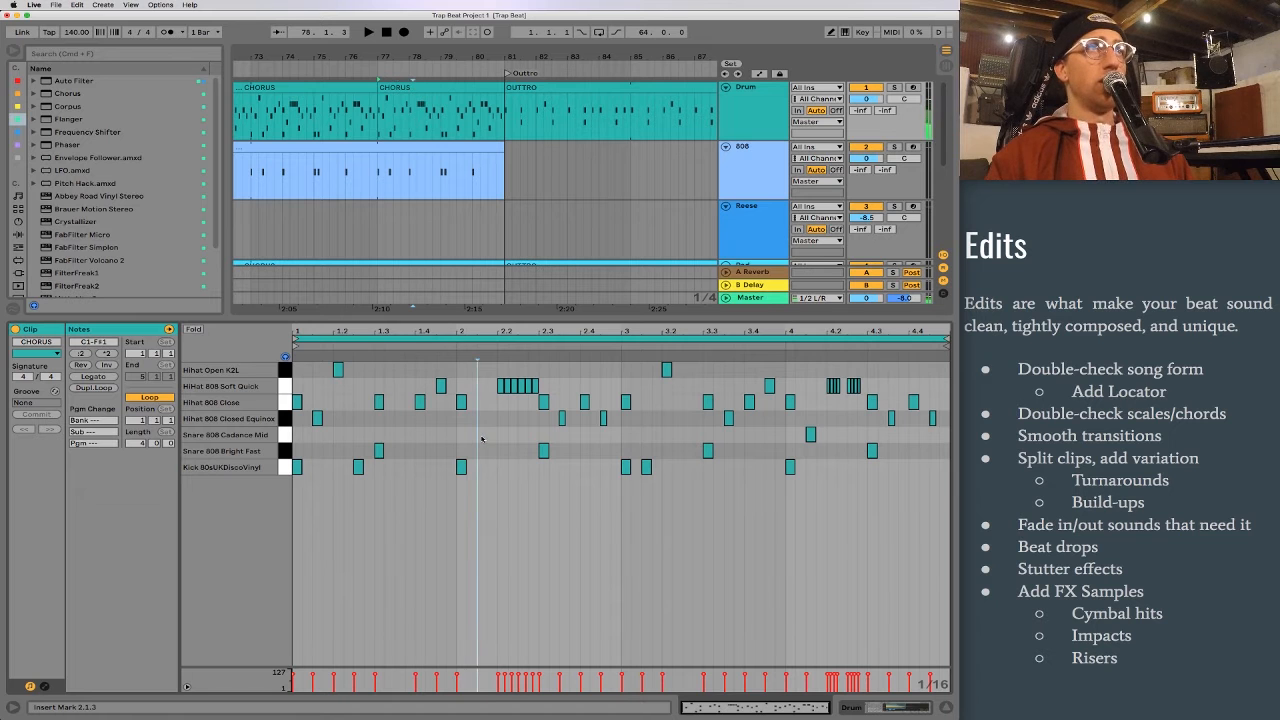
{"action": "left_click_drag", "start_coordinate": [553, 420], "coordinate": [766, 425]}
{"action": "key", "text": "Delete"}
{"action": "left_click_drag", "start_coordinate": [866, 420], "coordinate": [922, 428]}
{"action": "key", "text": "Delete"}
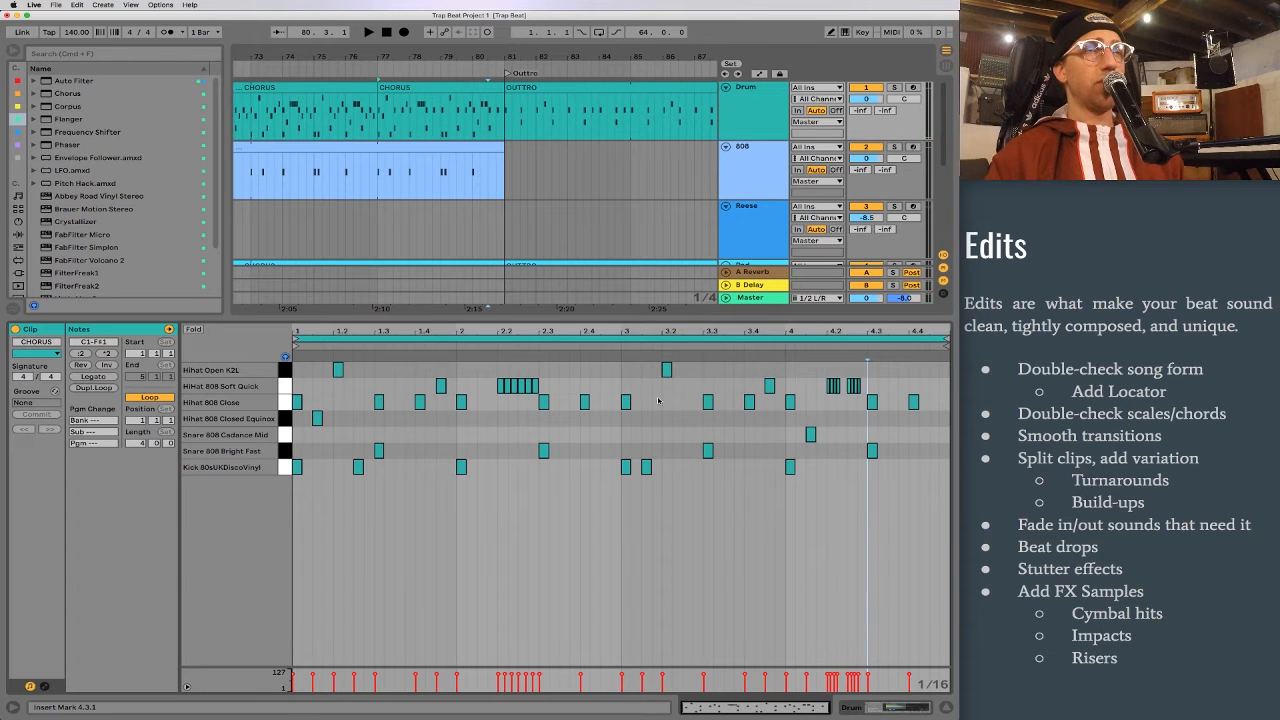
Step: Play the edited clip into the outtro, and delete its open hi-hat at 3.2 and kick at 3.1.3
{"action": "key", "text": "space"}
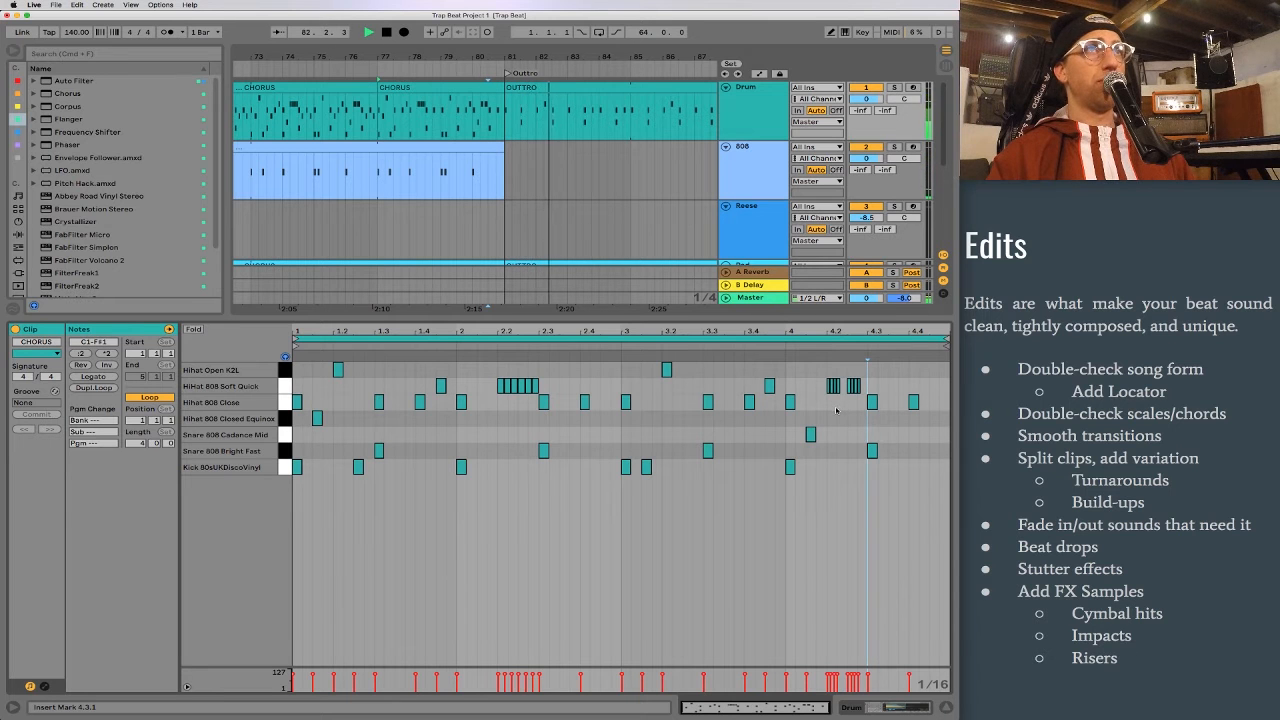
{"action": "left_click_drag", "start_coordinate": [643, 359], "coordinate": [694, 378]}
{"action": "key", "text": "Delete"}
{"action": "mouse_move", "coordinate": [662, 453]}
{"action": "left_mouse_down"}
{"action": "mouse_move", "coordinate": [621, 491]}
{"action": "mouse_move", "coordinate": [643, 498]}
{"action": "left_mouse_up"}
{"action": "key", "text": "Delete"}
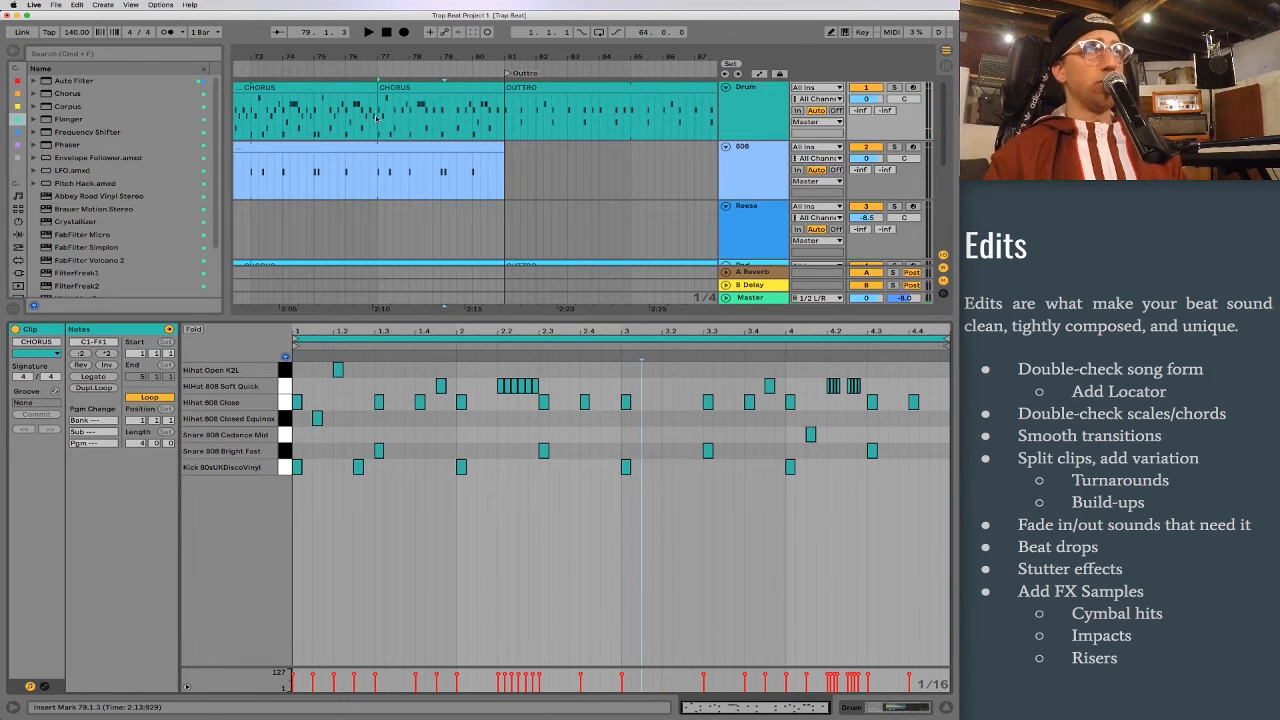
Step: Compare the split CHORUS drum clip with the OUTTRO drum clip, playing the outtro from bar 81
{"action": "left_click", "coordinate": [432, 88]}
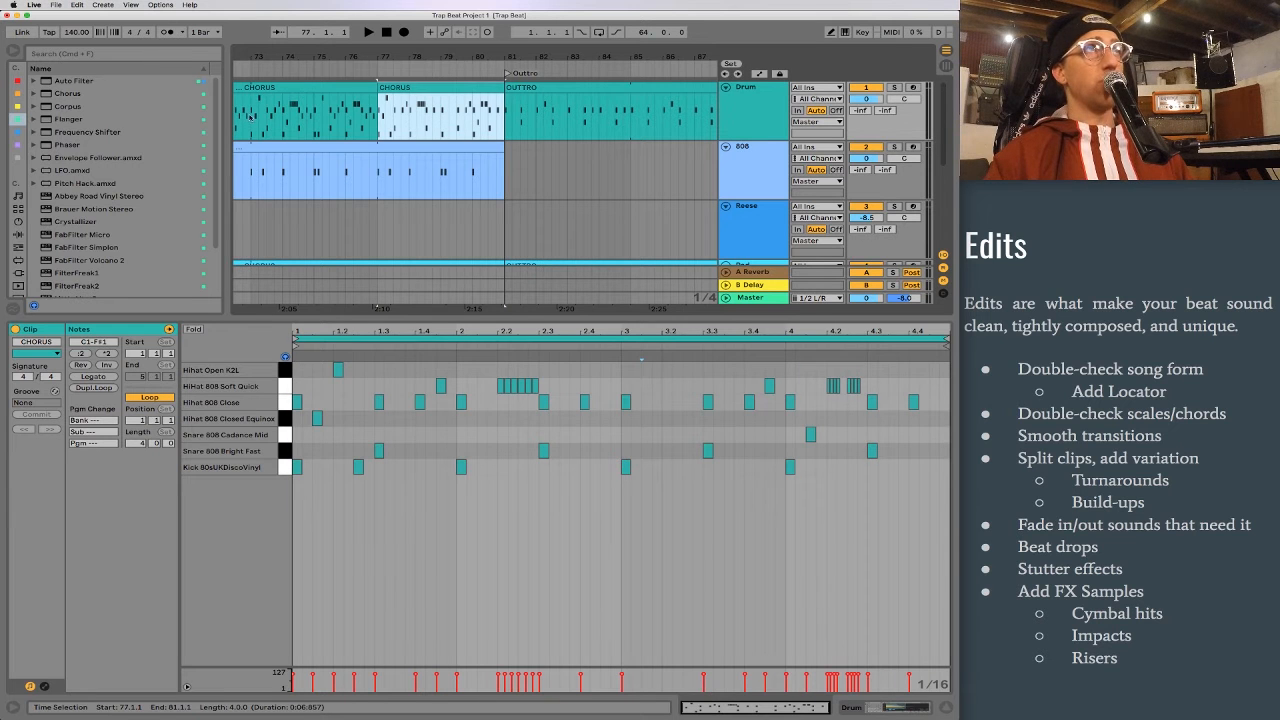
{"action": "left_click_drag", "start_coordinate": [249, 116], "coordinate": [379, 117]}
{"action": "left_click_drag", "start_coordinate": [505, 118], "coordinate": [633, 125]}
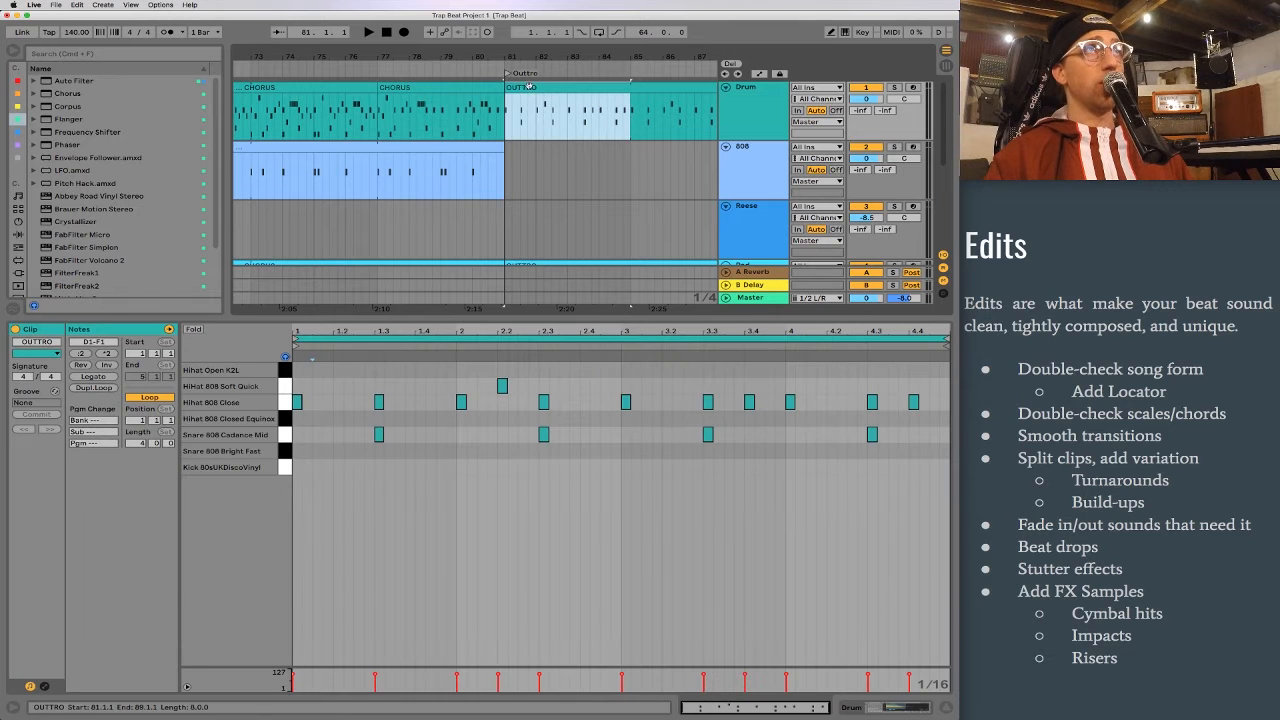
{"action": "left_click", "coordinate": [529, 88]}
{"action": "key", "text": "space"}
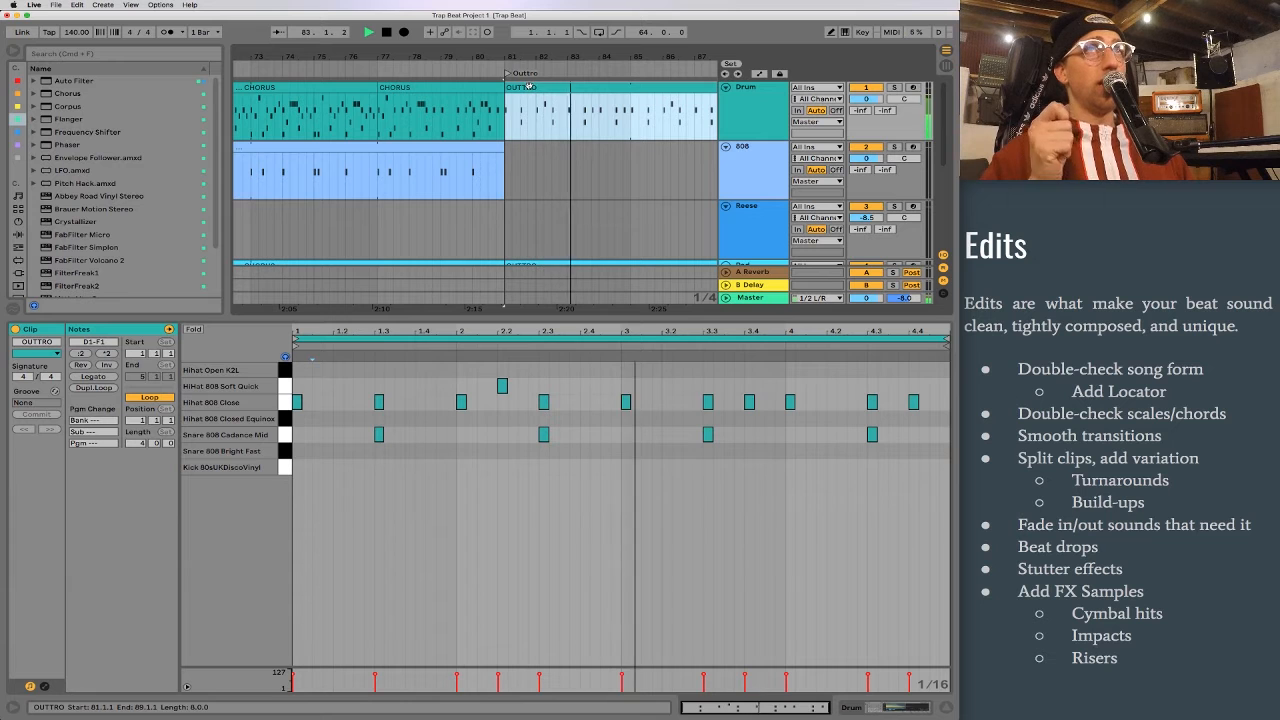
{"action": "left_click", "coordinate": [427, 88]}
{"action": "key", "text": "space"}
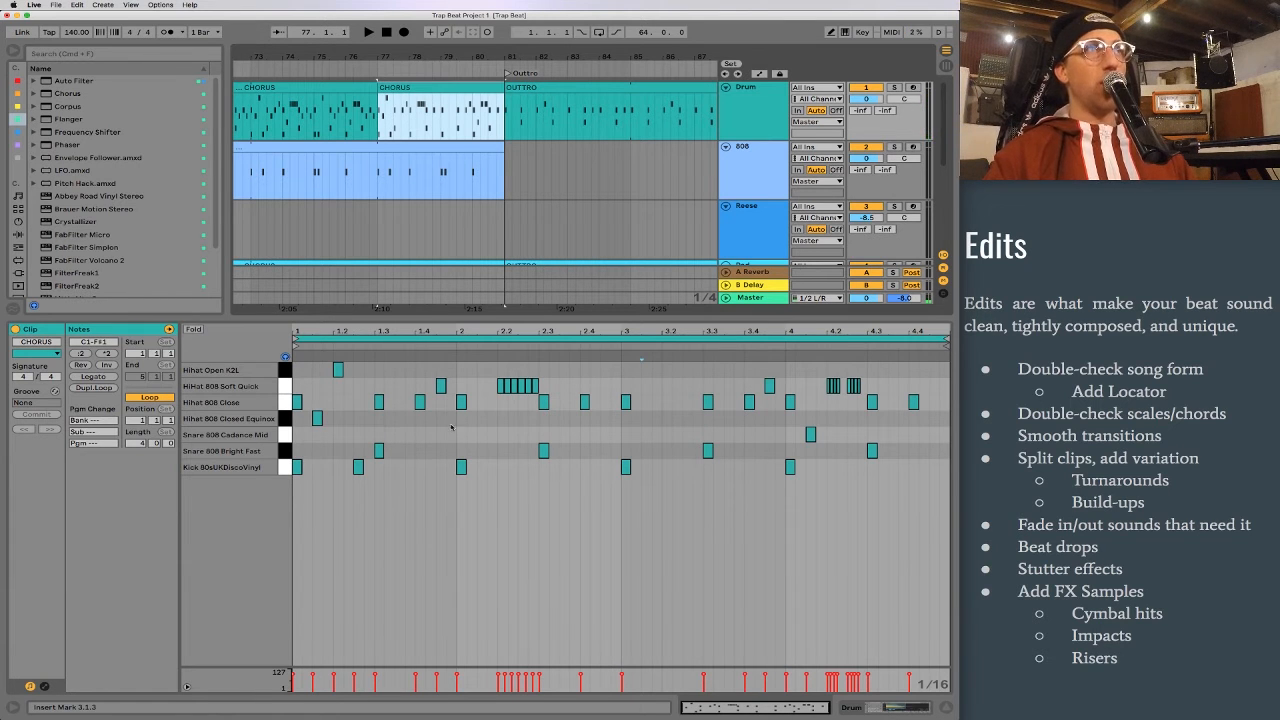
Step: Delete the closed hi-hat at 1.4 and the Soft Quick hi-hat rolls at 4.2, and play the clip into the outtro
{"action": "left_click_drag", "start_coordinate": [420, 402], "coordinate": [419, 412]}
{"action": "key", "text": "Delete"}
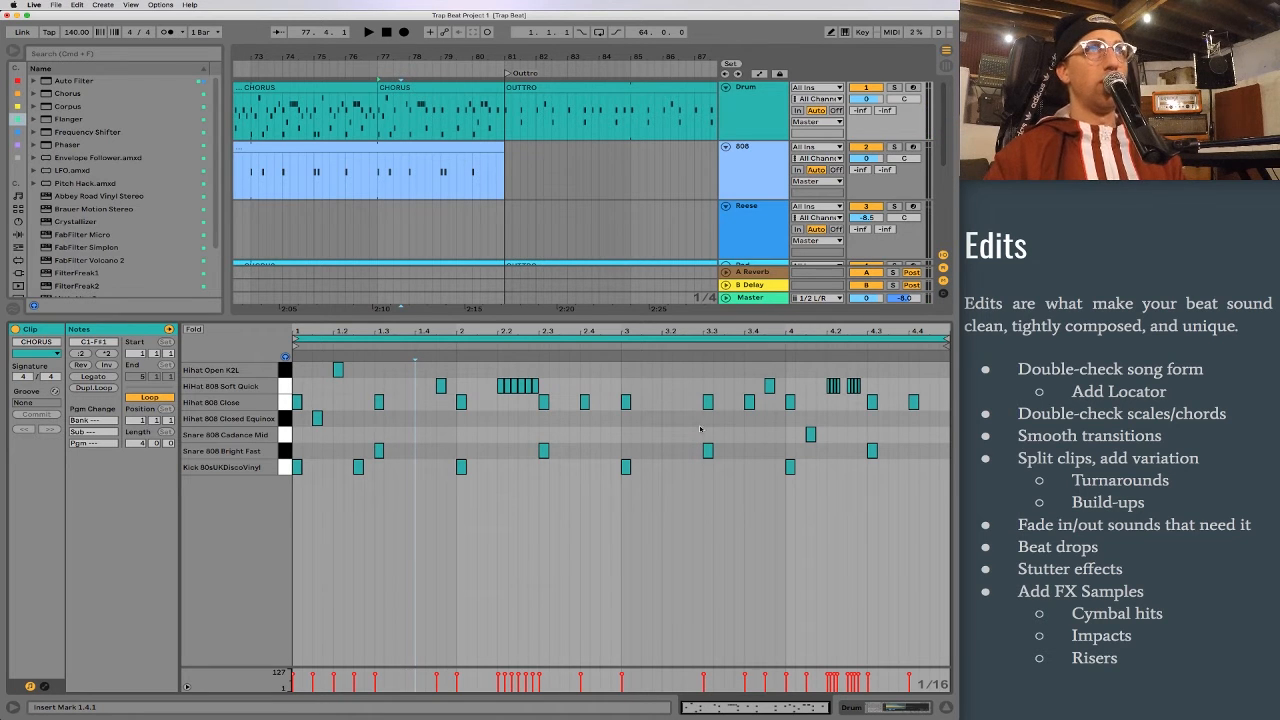
{"action": "left_click", "coordinate": [748, 403]}
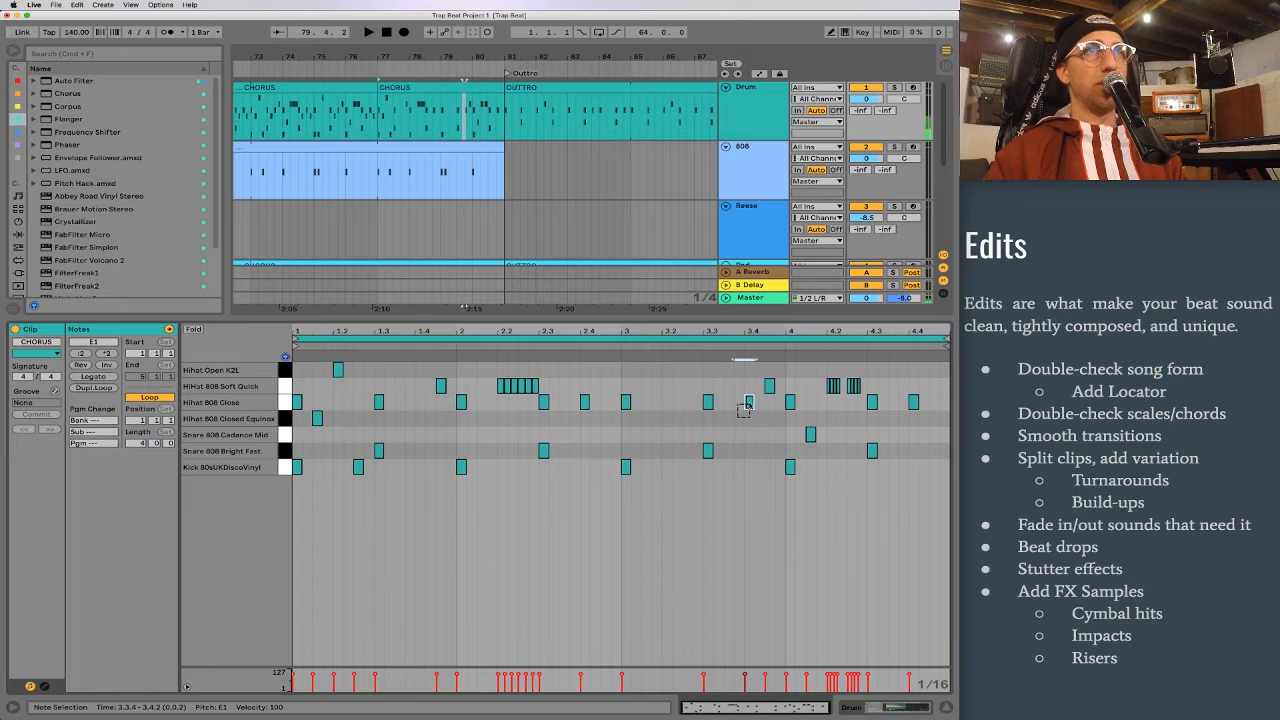
{"action": "left_click", "coordinate": [820, 370]}
{"action": "left_click_drag", "start_coordinate": [846, 378], "coordinate": [860, 392]}
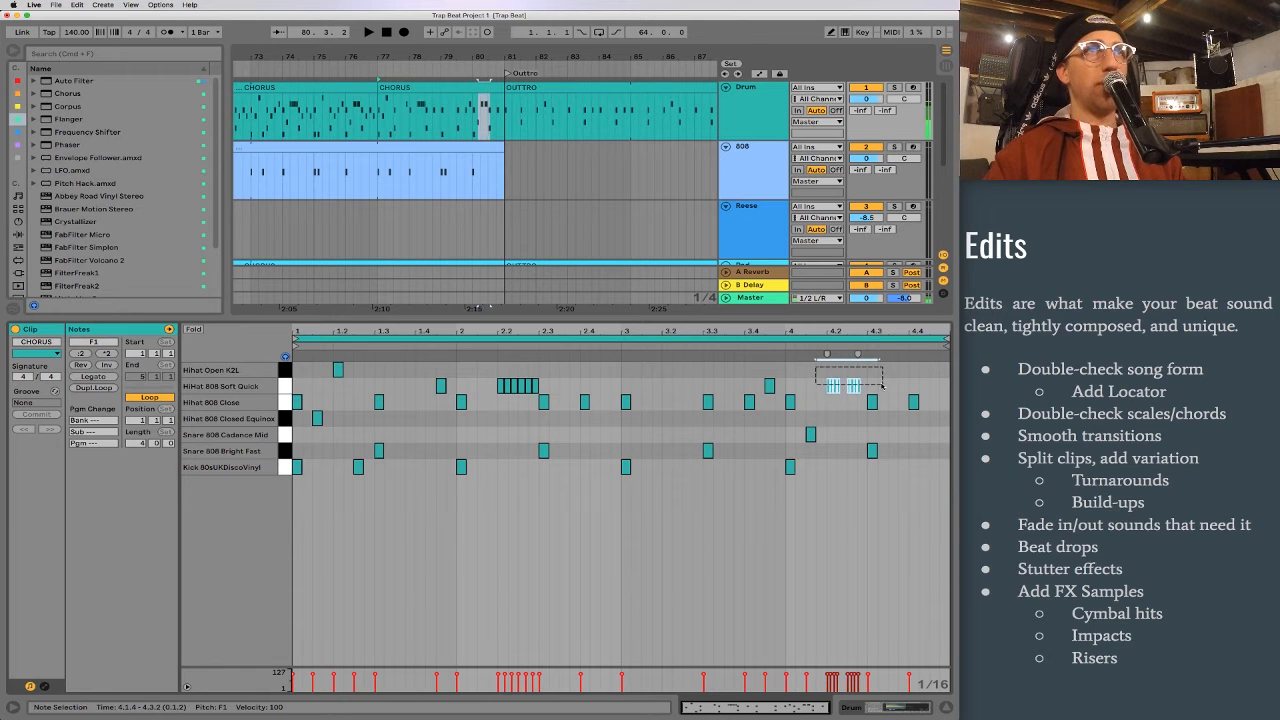
{"action": "key", "text": "Delete"}
{"action": "key", "text": "space"}
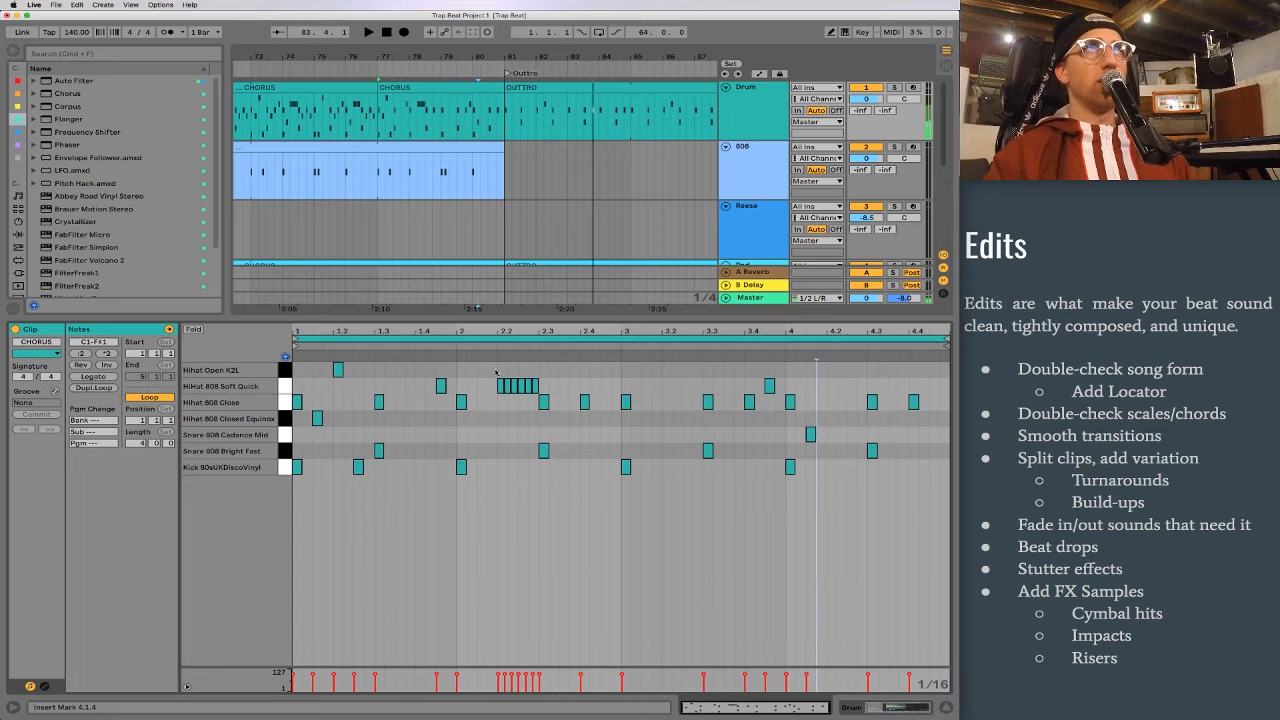
Step: Compare the notes in the first two bars of the last CHORUS drum clip with those in the OUTTRO drum clip
{"action": "left_click_drag", "start_coordinate": [294, 374], "coordinate": [616, 500]}
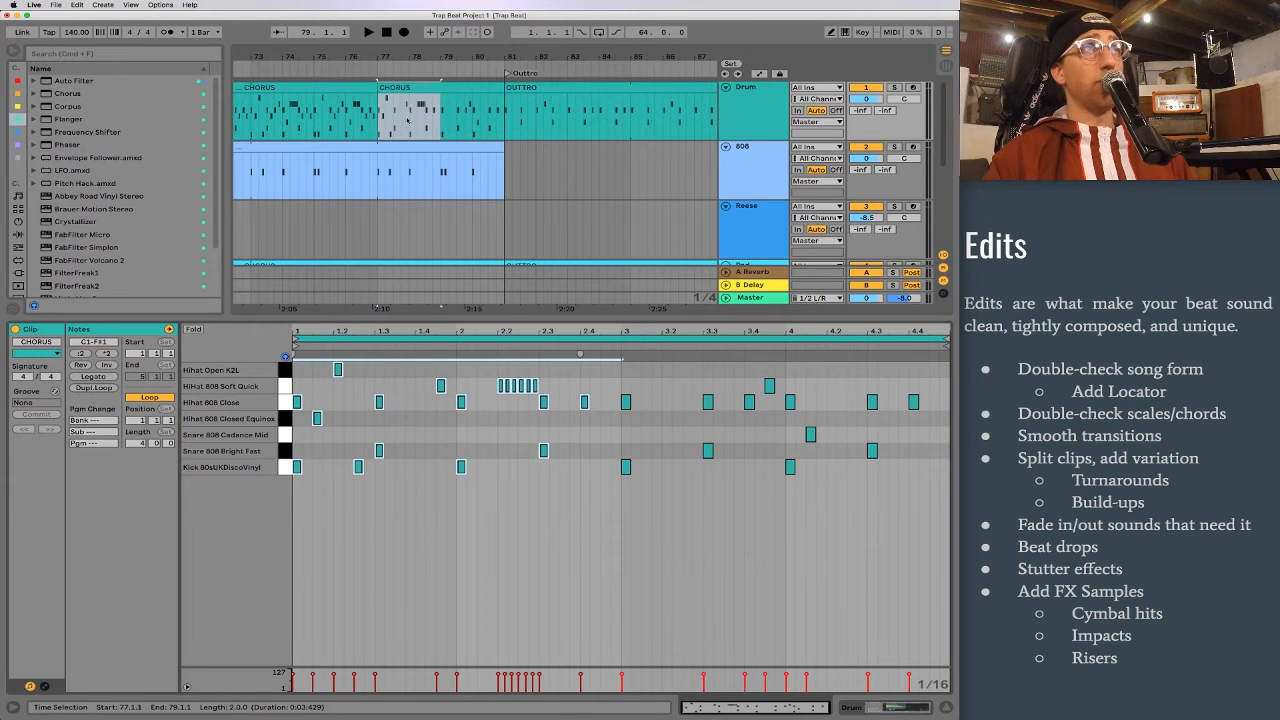
{"action": "left_click_drag", "start_coordinate": [446, 116], "coordinate": [575, 123]}
{"action": "scroll", "coordinate": [587, 181], "scroll_direction": "down", "scroll_amount": 3}
{"action": "scroll", "coordinate": [586, 172], "scroll_direction": "up", "scroll_amount": 3}
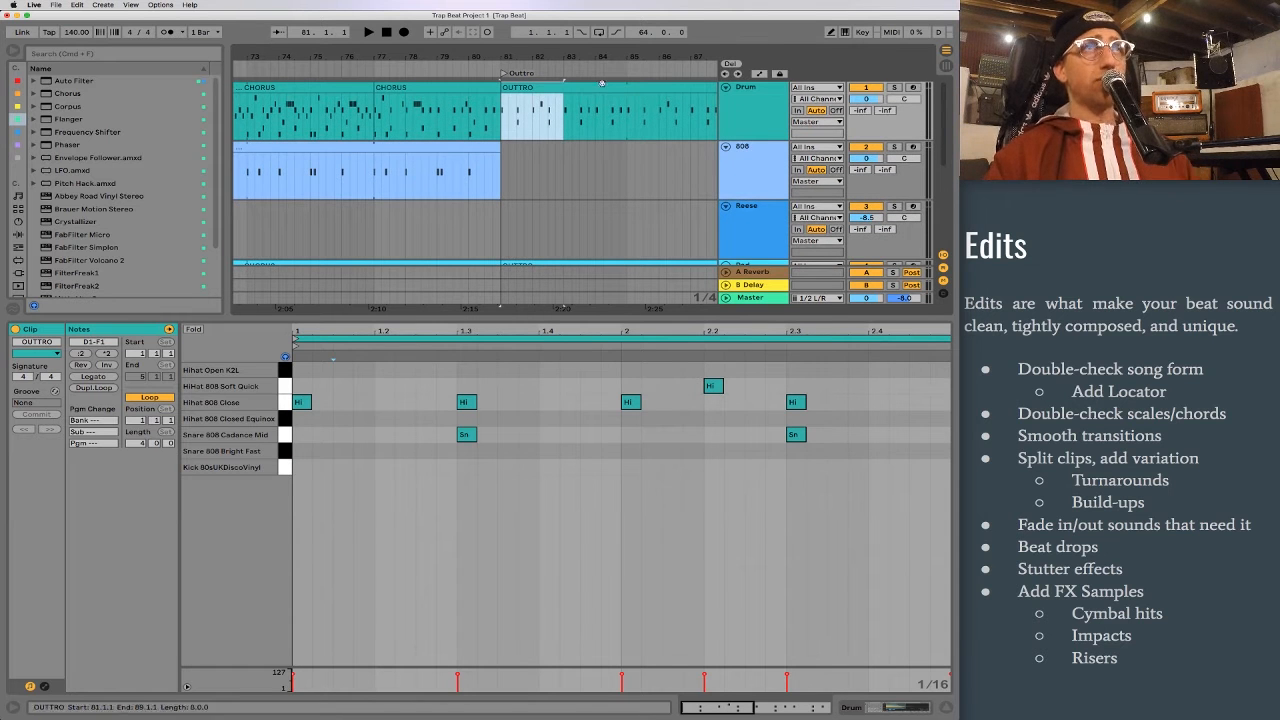
Step: Look over all tracks across the whole arrangement, and show the Drum track's Drum Rack with the open hi-hat sample
{"action": "left_click_drag", "start_coordinate": [597, 57], "coordinate": [520, 24]}
{"action": "scroll", "coordinate": [459, 240], "scroll_direction": "down", "scroll_amount": 3}
{"action": "scroll", "coordinate": [459, 240], "scroll_direction": "left", "scroll_amount": 5}
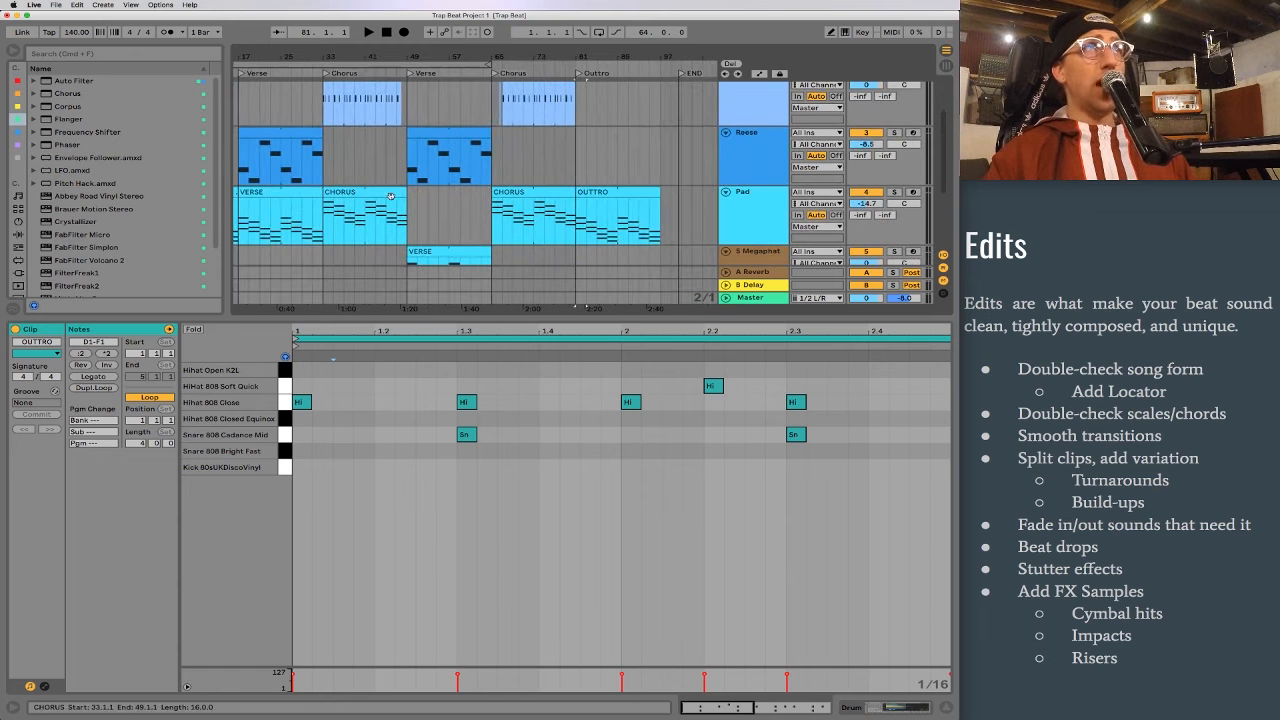
{"action": "scroll", "coordinate": [391, 198], "scroll_direction": "down", "scroll_amount": 4}
{"action": "scroll", "coordinate": [391, 198], "scroll_direction": "up", "scroll_amount": 6}
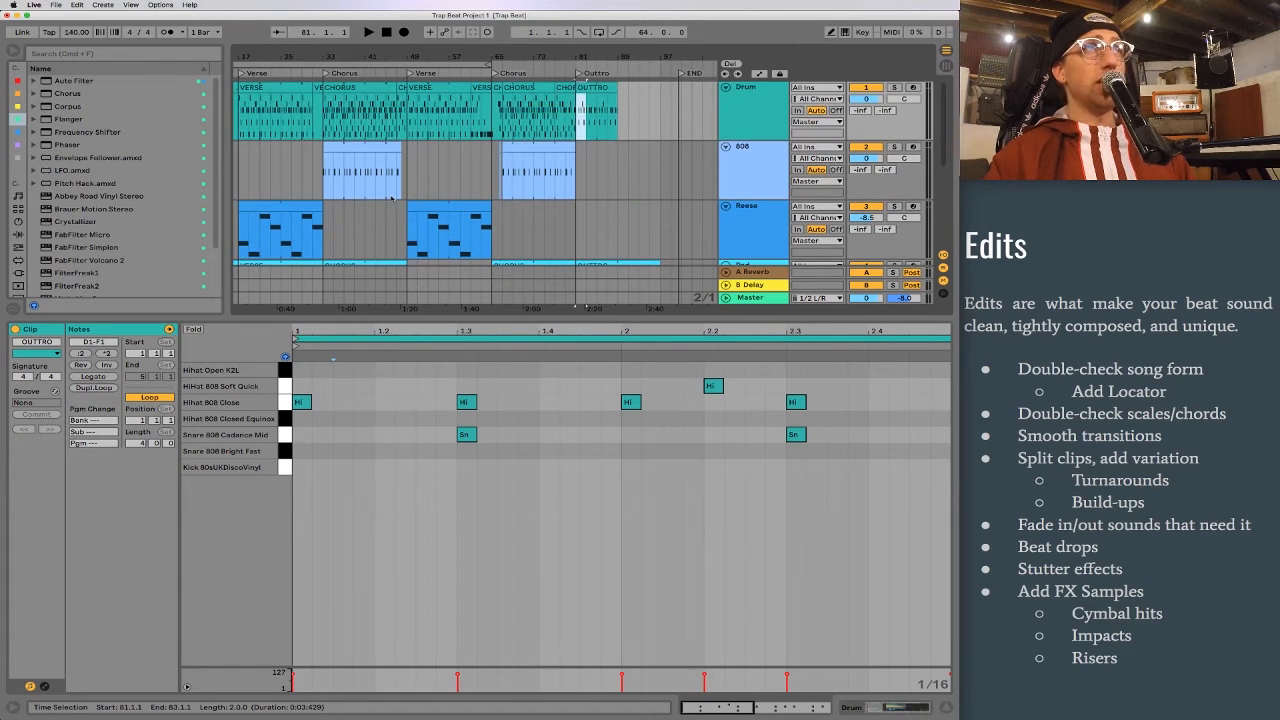
{"action": "scroll", "coordinate": [391, 198], "scroll_direction": "left", "scroll_amount": 5}
{"action": "scroll", "coordinate": [391, 198], "scroll_direction": "down", "scroll_amount": 3}
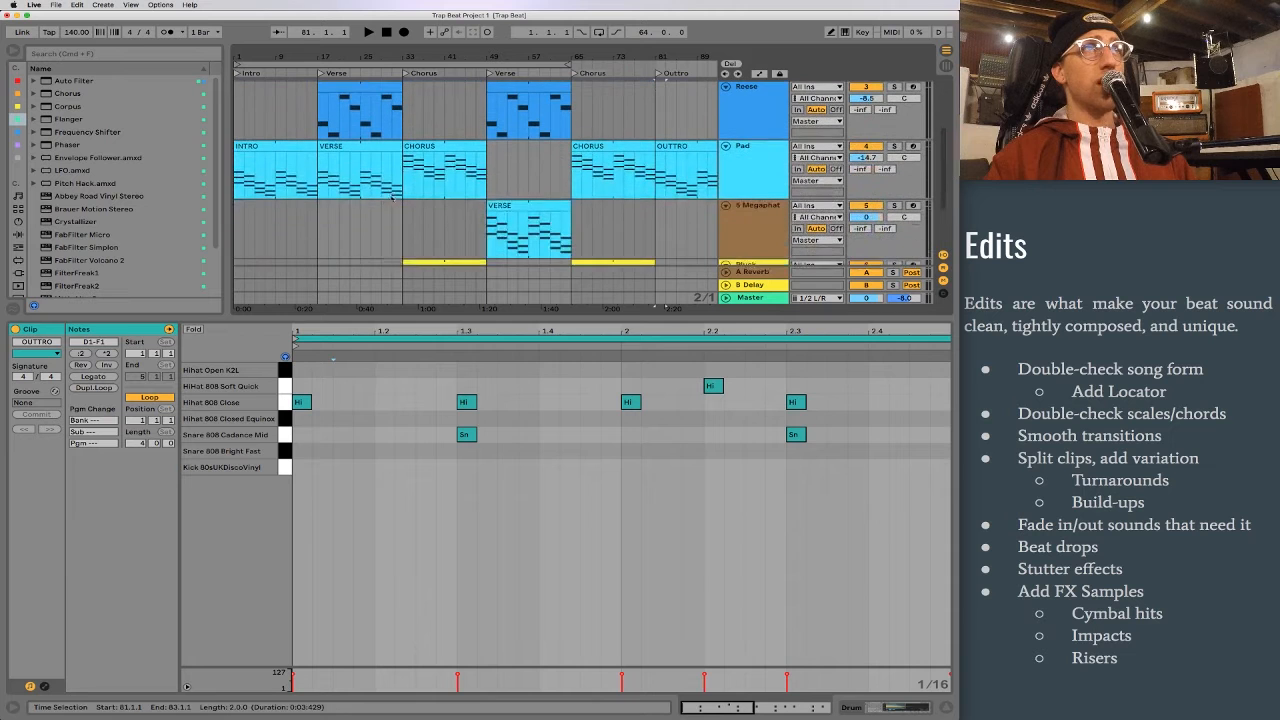
{"action": "left_click_drag", "start_coordinate": [407, 56], "coordinate": [405, 46]}
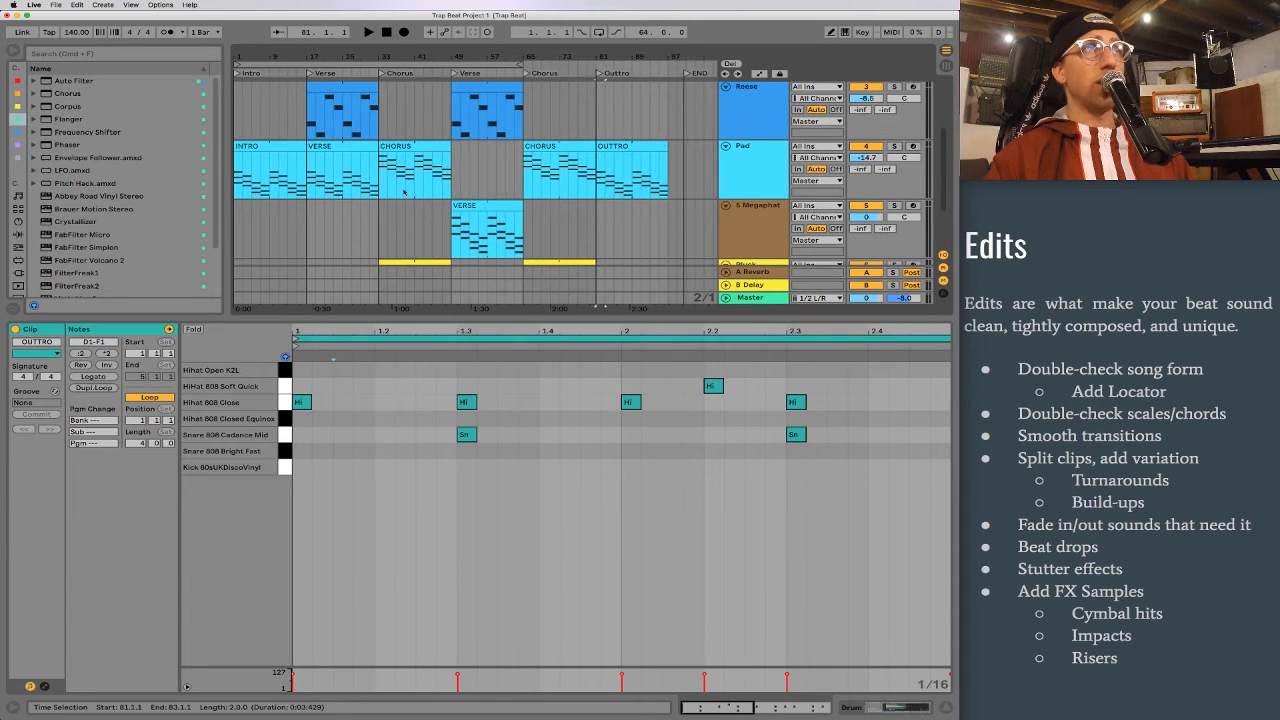
{"action": "key", "text": "shift+Tab"}
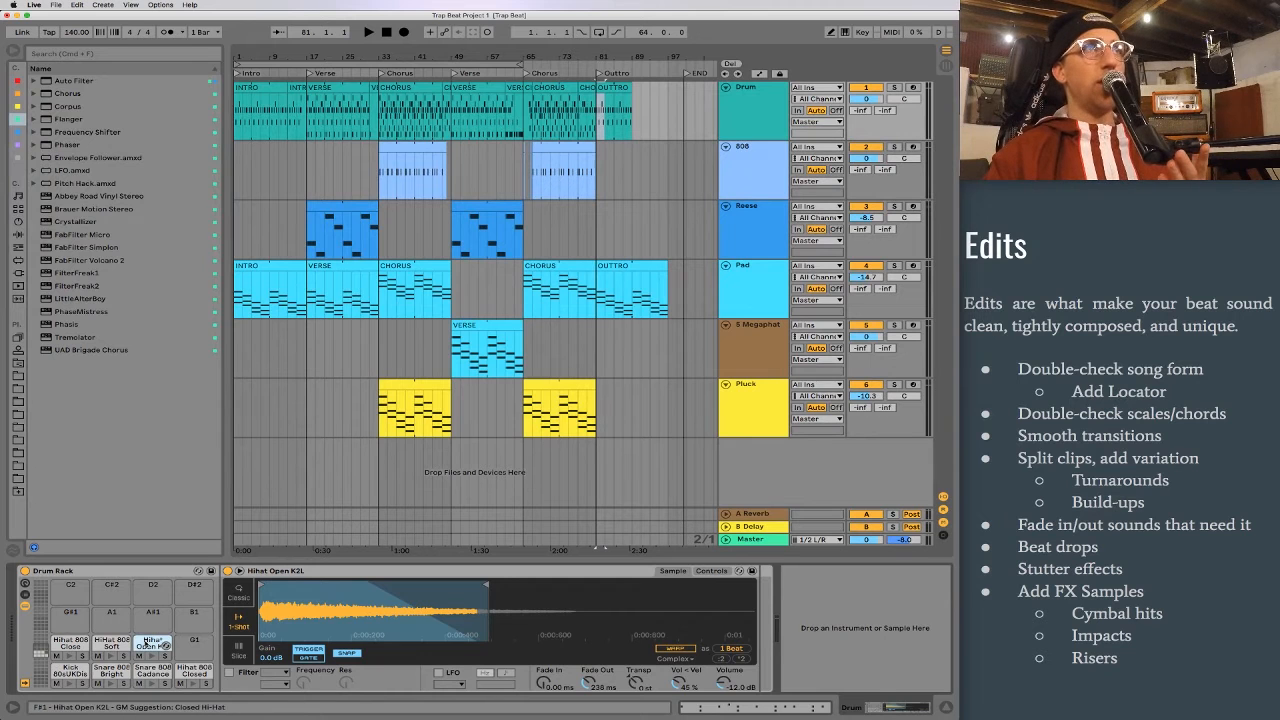
Step: View the Soft Quick and open hi-hat samples in the Drum Rack, and look over the 808 track around the first verse and chorus
{"action": "left_click", "coordinate": [110, 645]}
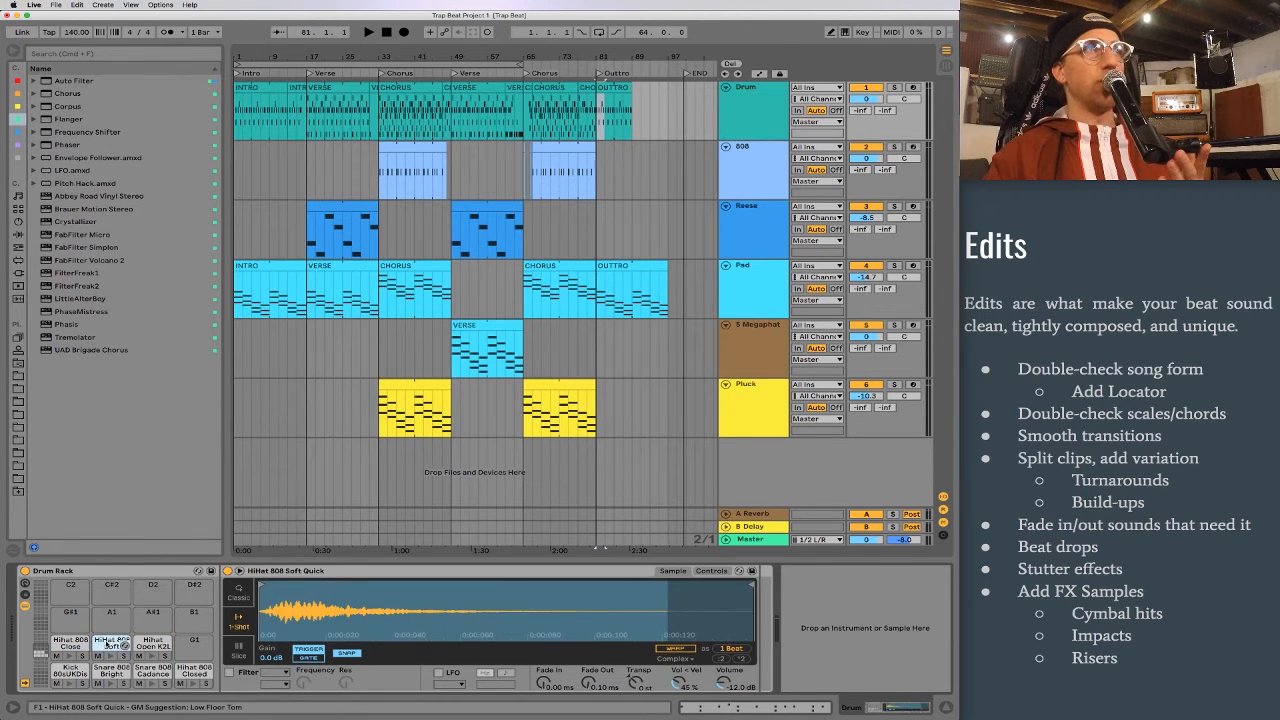
{"action": "left_click", "coordinate": [150, 650]}
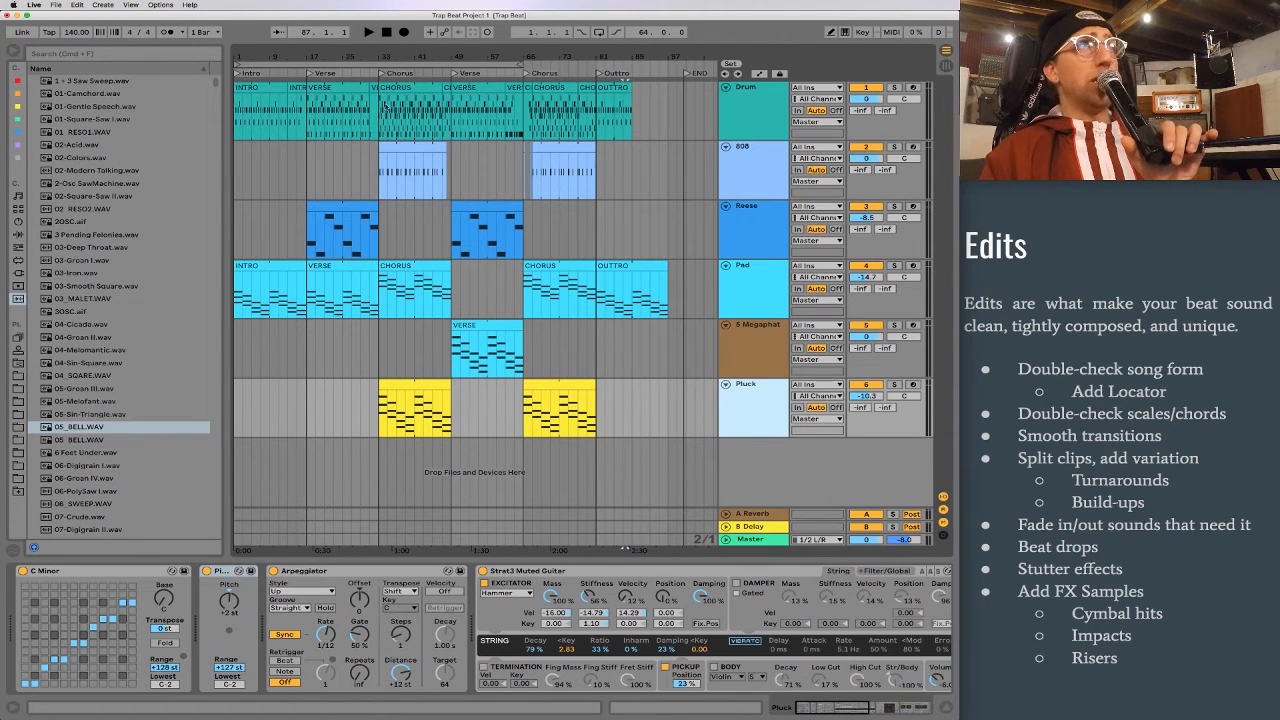
{"action": "left_click_drag", "start_coordinate": [376, 56], "coordinate": [480, 188]}
{"action": "left_click", "coordinate": [481, 183]}
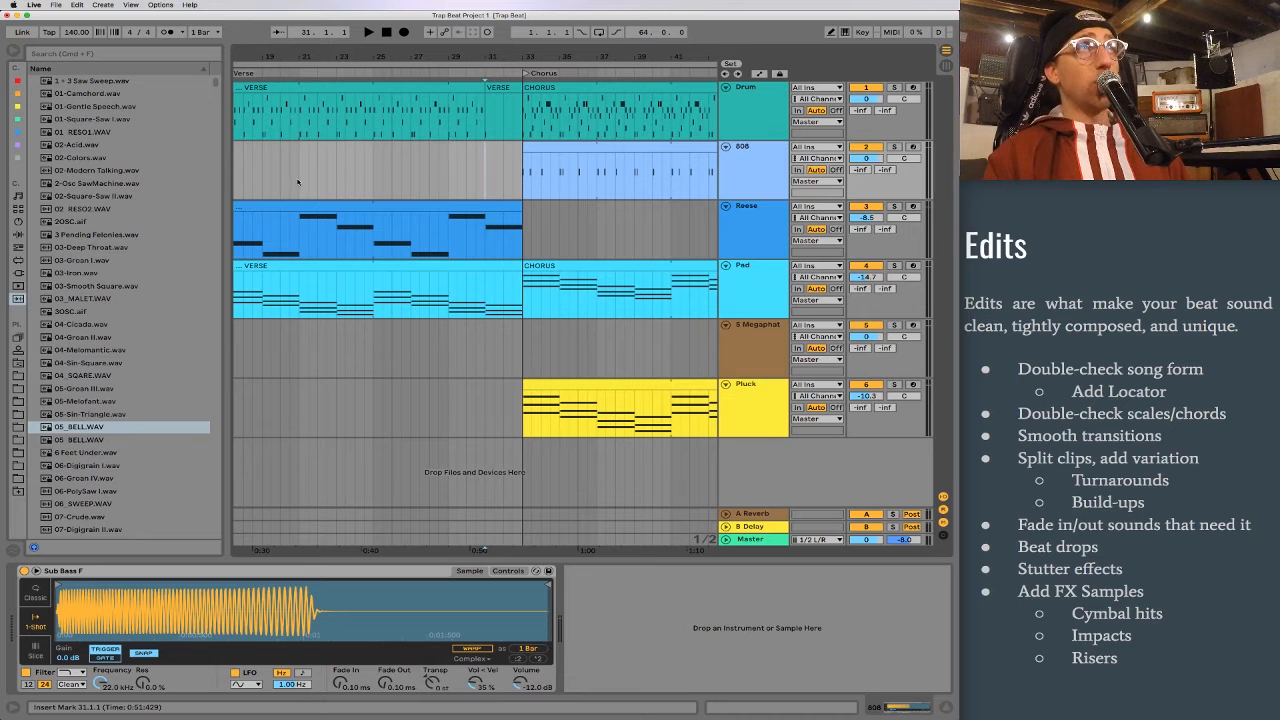
{"action": "left_click_drag", "start_coordinate": [333, 59], "coordinate": [330, 62]}
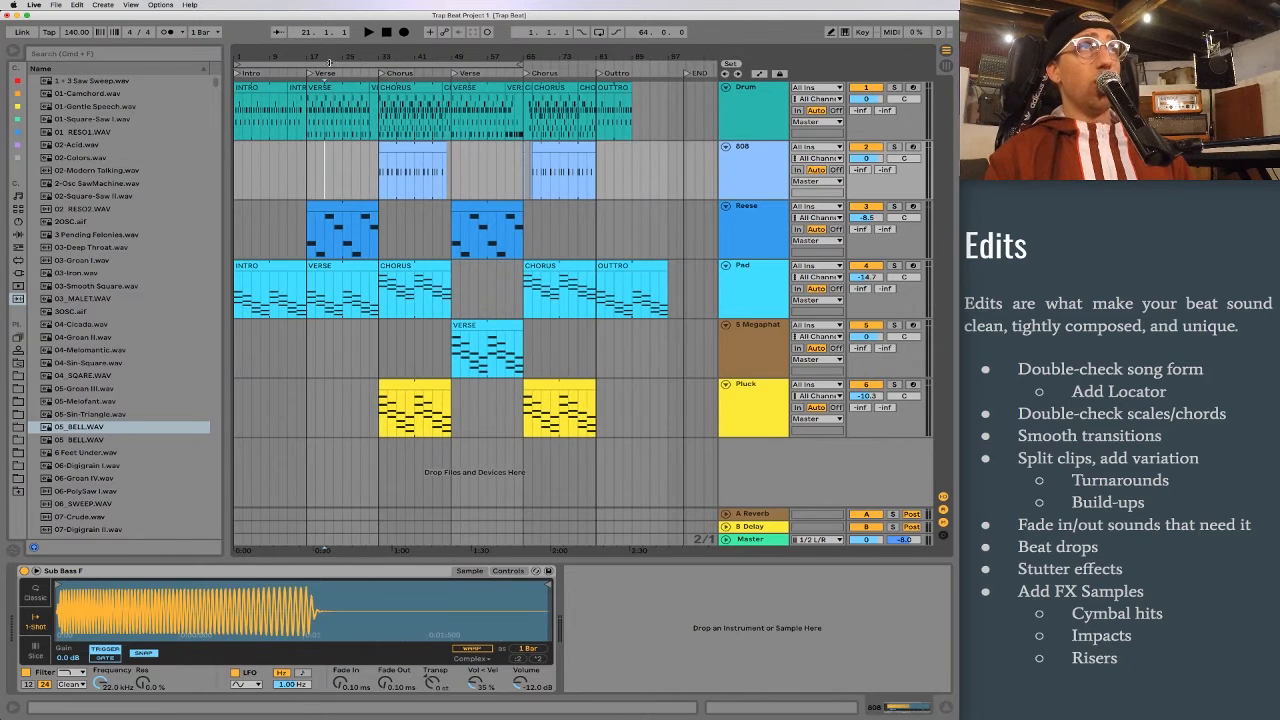
{"action": "left_click", "coordinate": [409, 172]}
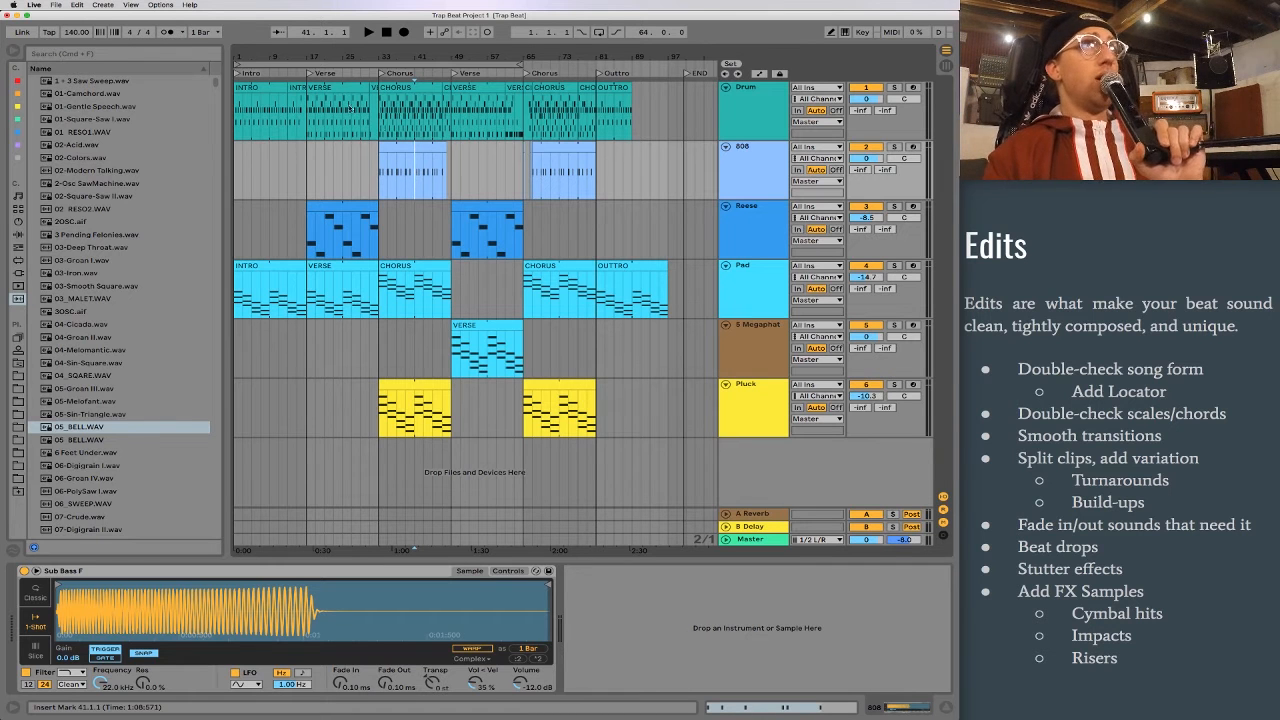
Step: Play the first verse from bar 24 to hear where a beat drop fits at bar 25
{"action": "left_click_drag", "start_coordinate": [331, 55], "coordinate": [415, 188]}
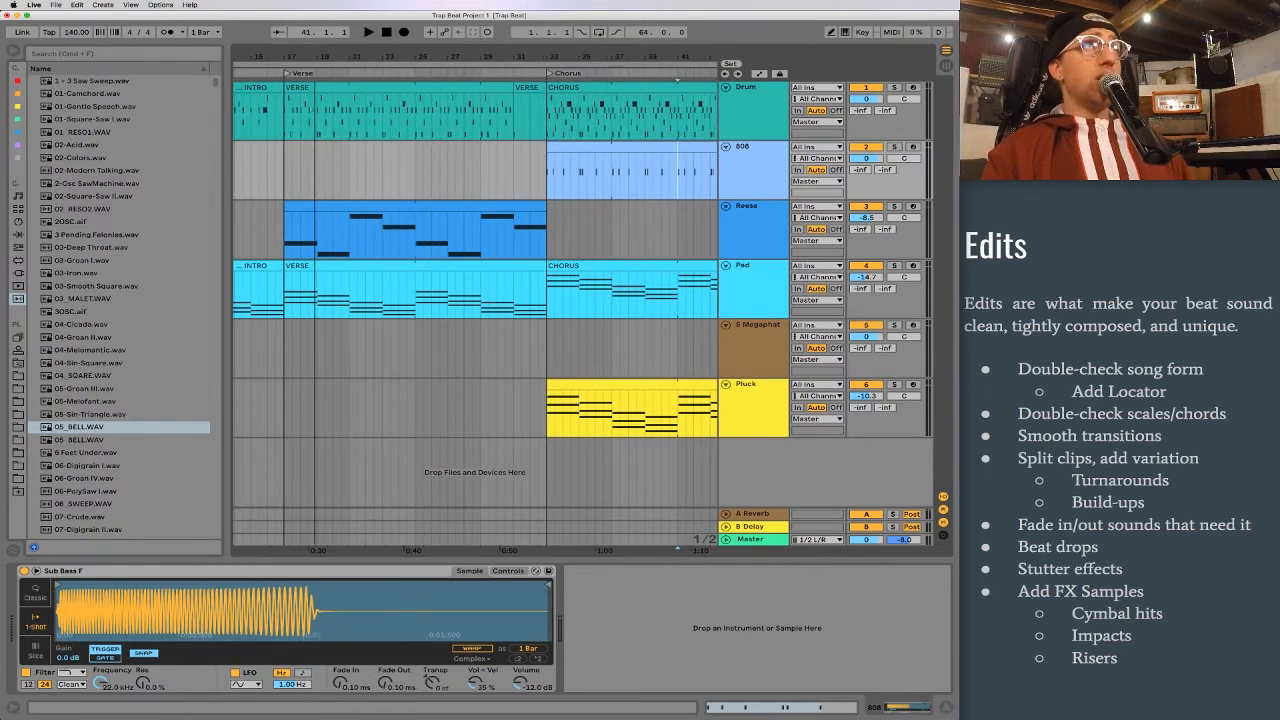
{"action": "left_click", "coordinate": [413, 165]}
{"action": "left_click_drag", "start_coordinate": [408, 54], "coordinate": [434, 198]}
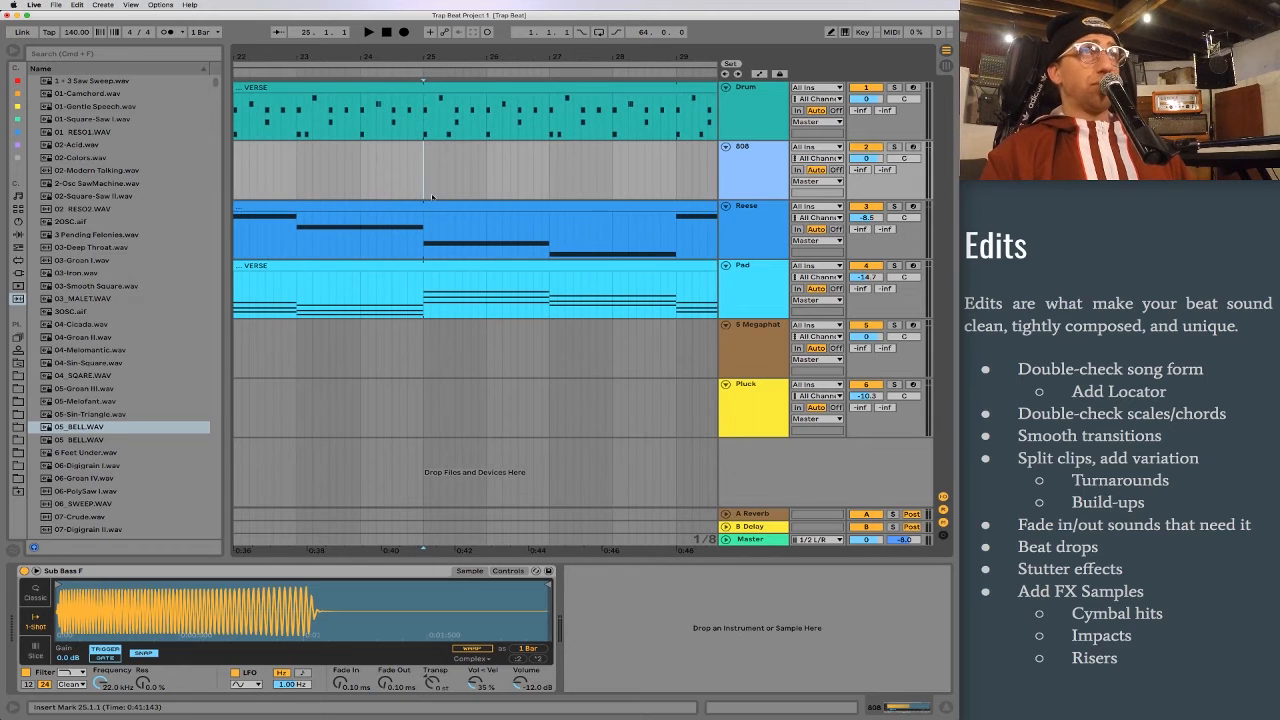
{"action": "left_click", "coordinate": [361, 170]}
{"action": "key", "text": "space"}
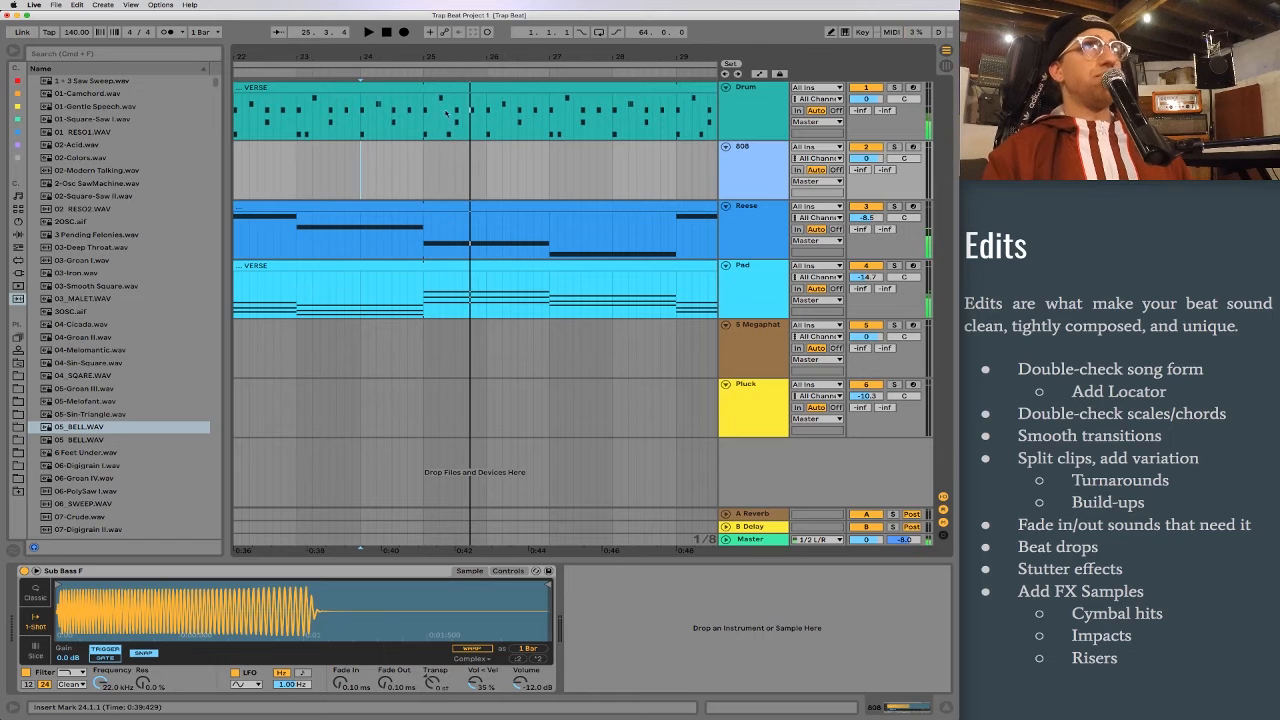
{"action": "scroll", "coordinate": [430, 115], "scroll_direction": "up", "scroll_amount": 3}
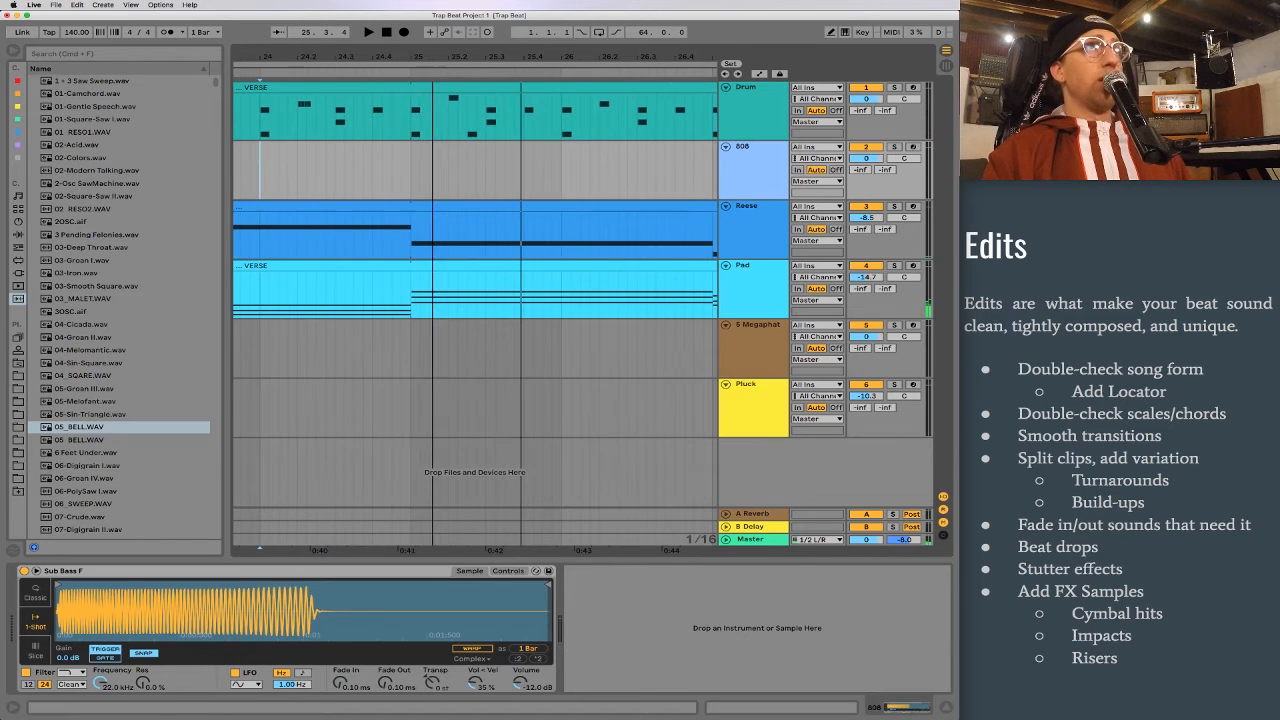
Step: Delete the first beat of bar 25 from the VERSE clip on the Drum track
{"action": "left_click_drag", "start_coordinate": [412, 118], "coordinate": [447, 127]}
{"action": "key", "text": "space"}
{"action": "scroll", "coordinate": [446, 127], "scroll_direction": "right", "scroll_amount": 1}
{"action": "key", "text": "space"}
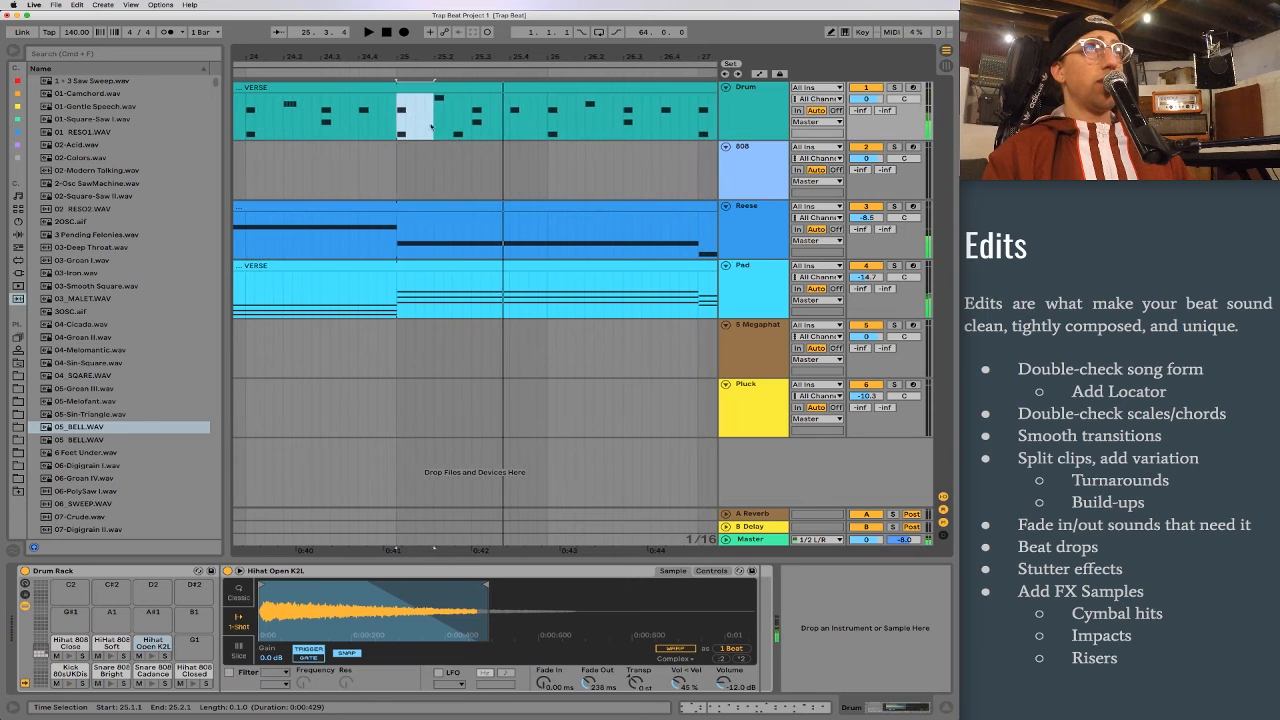
{"action": "left_click", "coordinate": [401, 122]}
{"action": "left_click_drag", "start_coordinate": [398, 122], "coordinate": [419, 122]}
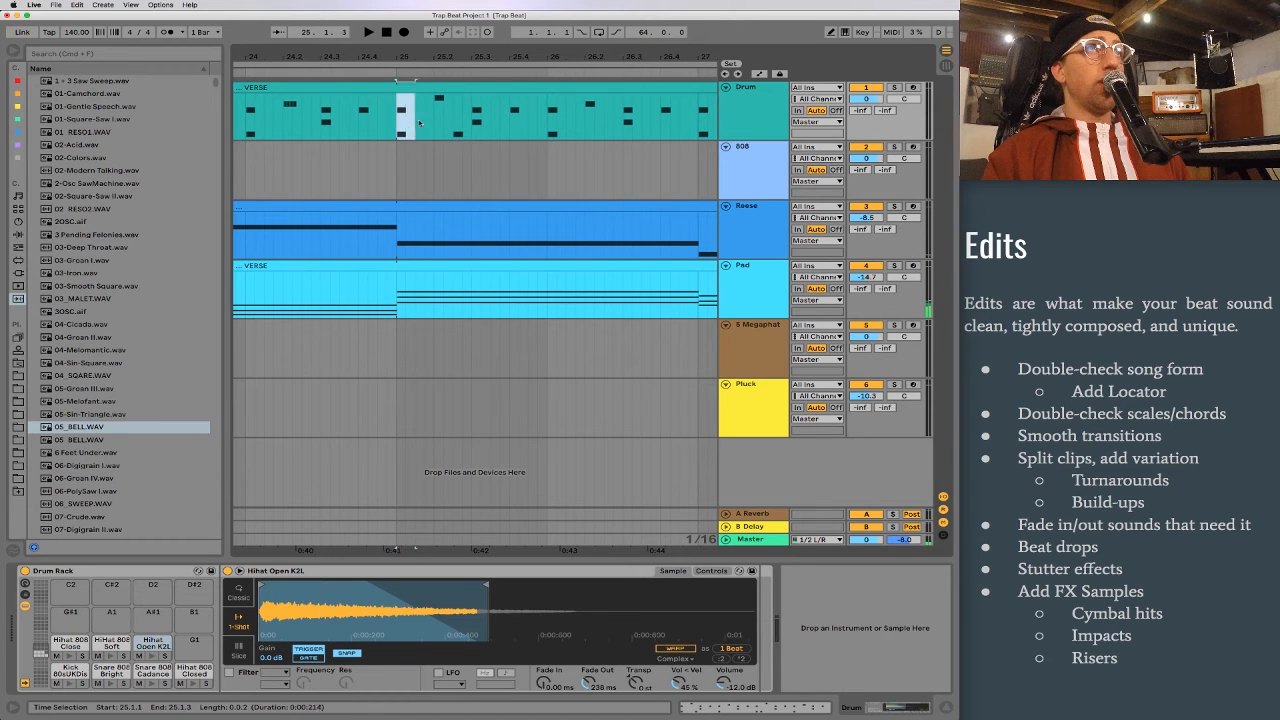
{"action": "key", "text": "Delete"}
{"action": "left_click", "coordinate": [414, 163]}
Step: Split the Reese clip at bars 25 and 27, and shorten its D3 note so it starts at 1.2.2
{"action": "mouse_move", "coordinate": [399, 247]}
{"action": "left_mouse_down"}
{"action": "mouse_move", "coordinate": [700, 238]}
{"action": "mouse_move", "coordinate": [391, 242]}
{"action": "left_mouse_up"}
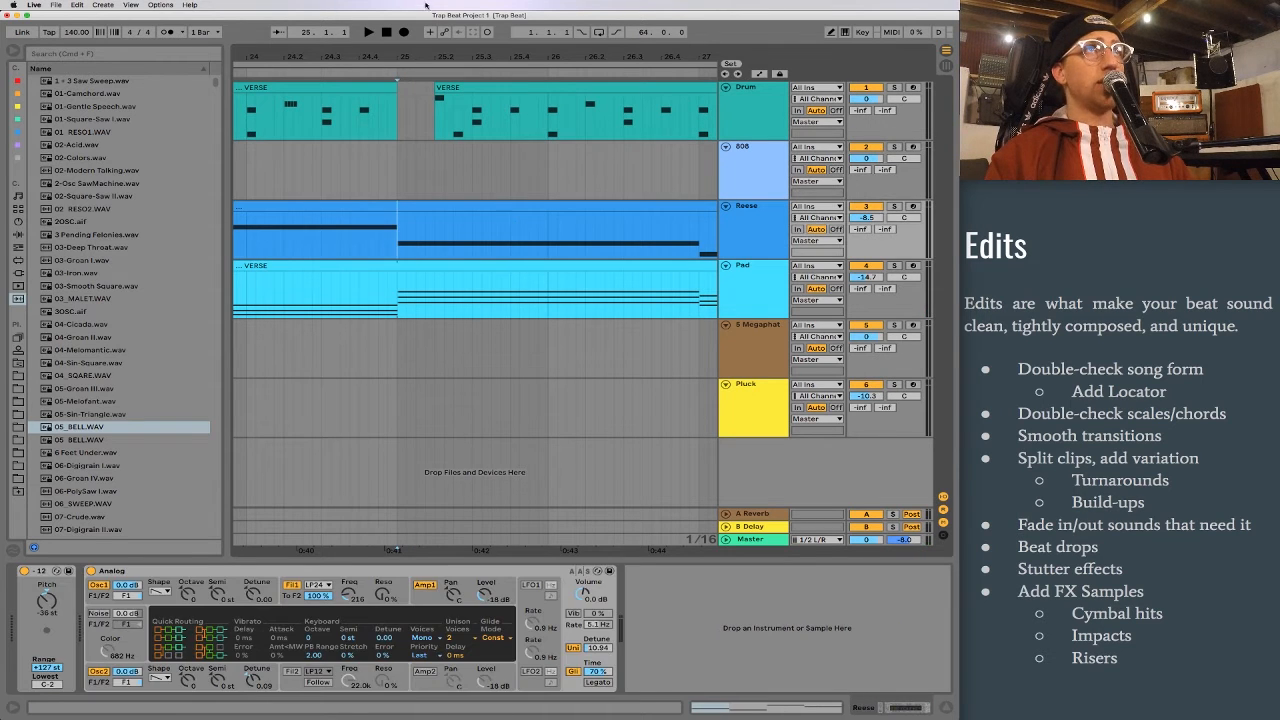
{"action": "left_click_drag", "start_coordinate": [446, 55], "coordinate": [272, 32]}
{"action": "left_click_drag", "start_coordinate": [255, 240], "coordinate": [367, 236]}
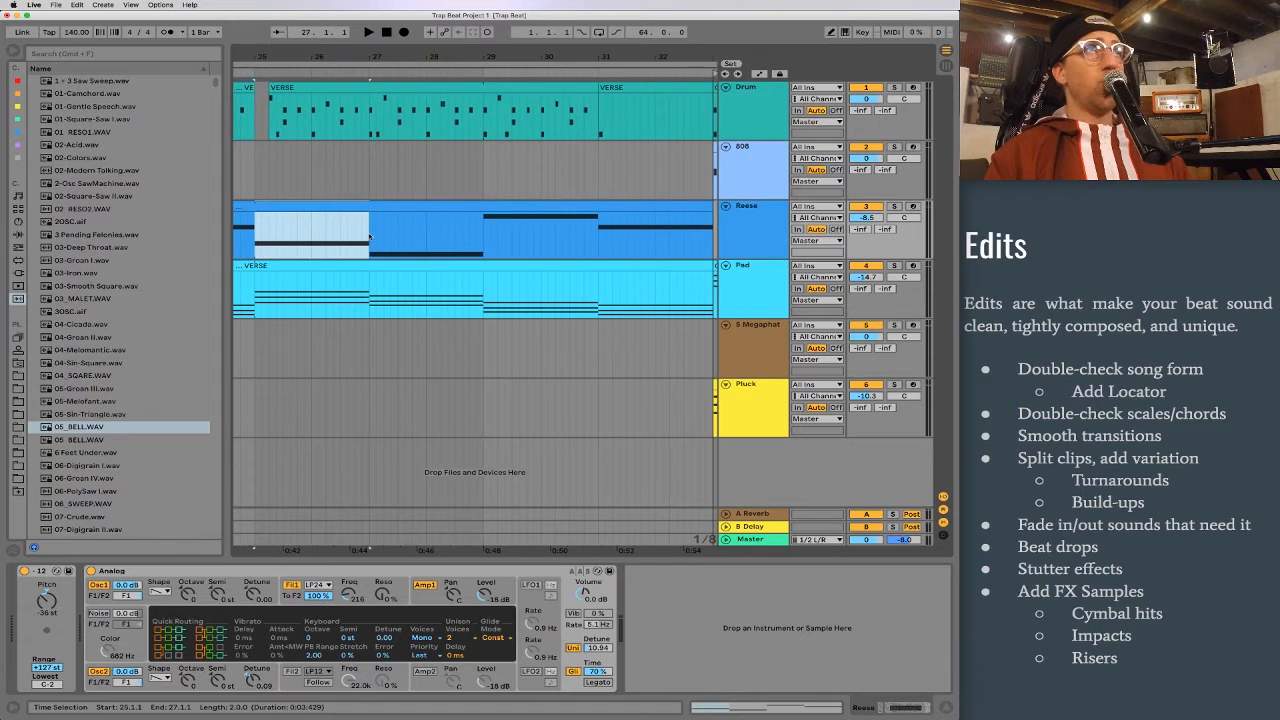
{"action": "scroll", "coordinate": [367, 236], "scroll_direction": "left", "scroll_amount": 2}
{"action": "scroll", "coordinate": [367, 236], "scroll_direction": "left", "scroll_amount": 2}
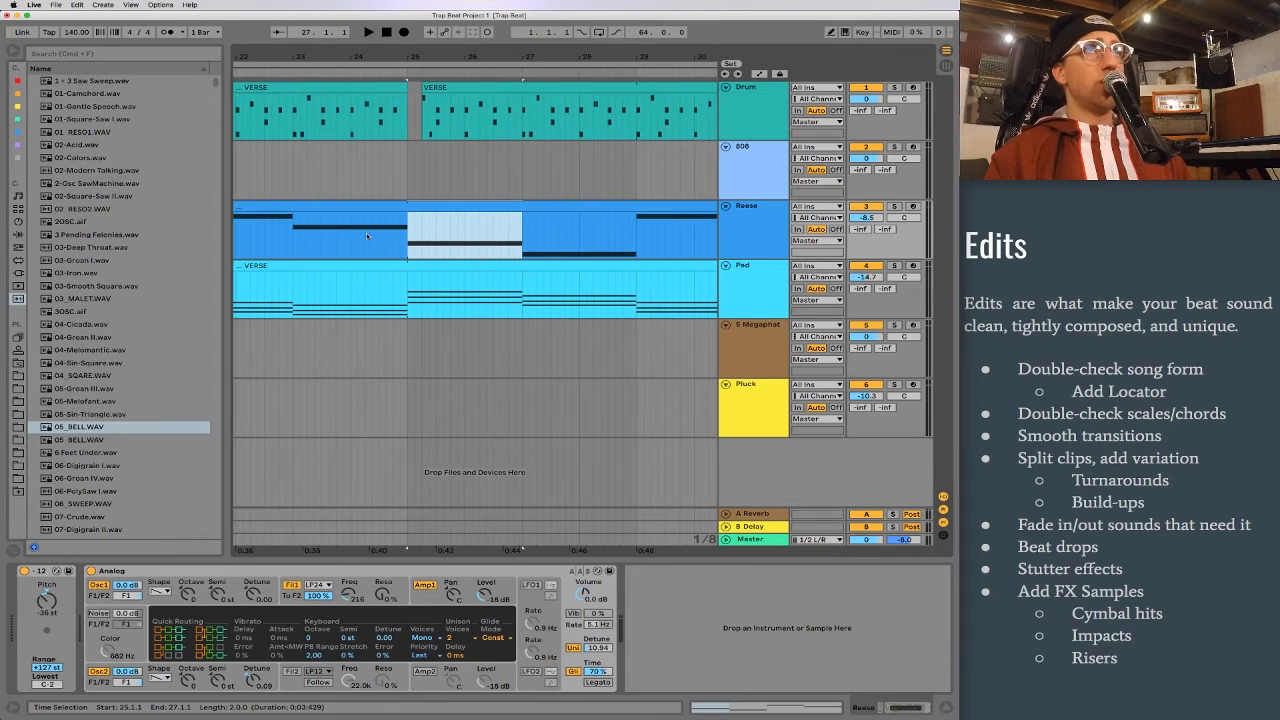
{"action": "double_click", "coordinate": [429, 207]}
{"action": "left_click", "coordinate": [295, 505]}
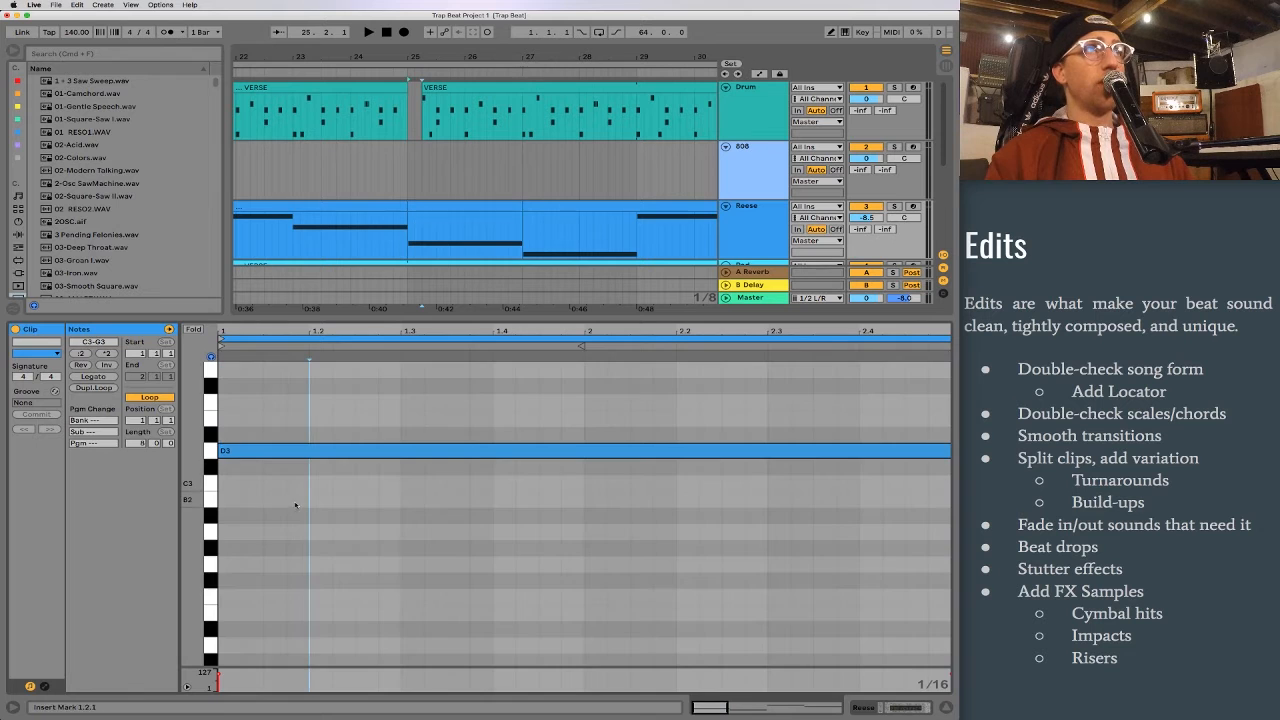
{"action": "left_click_drag", "start_coordinate": [220, 451], "coordinate": [318, 453]}
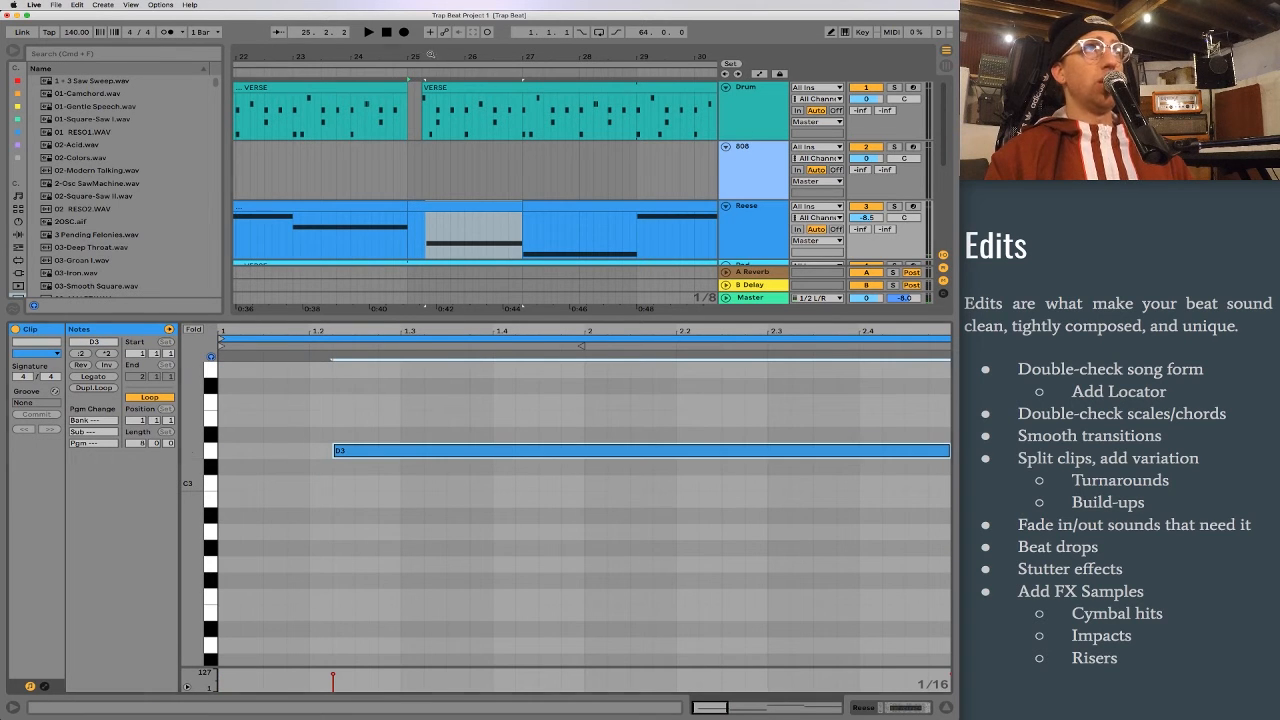
Step: Split the Pad's VERSE clip at bars 25 and 27, and shorten its three chord notes so they start at 1.2.3
{"action": "left_click_drag", "start_coordinate": [431, 55], "coordinate": [431, 120]}
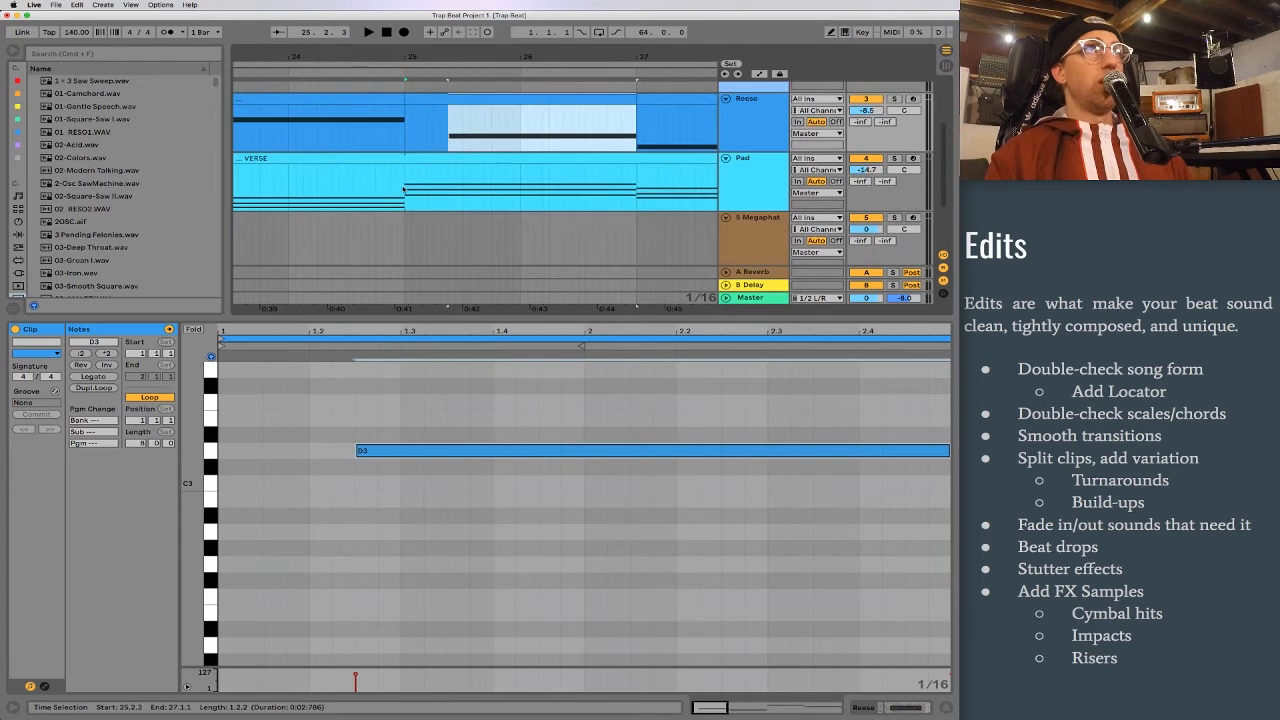
{"action": "left_click_drag", "start_coordinate": [404, 189], "coordinate": [636, 189]}
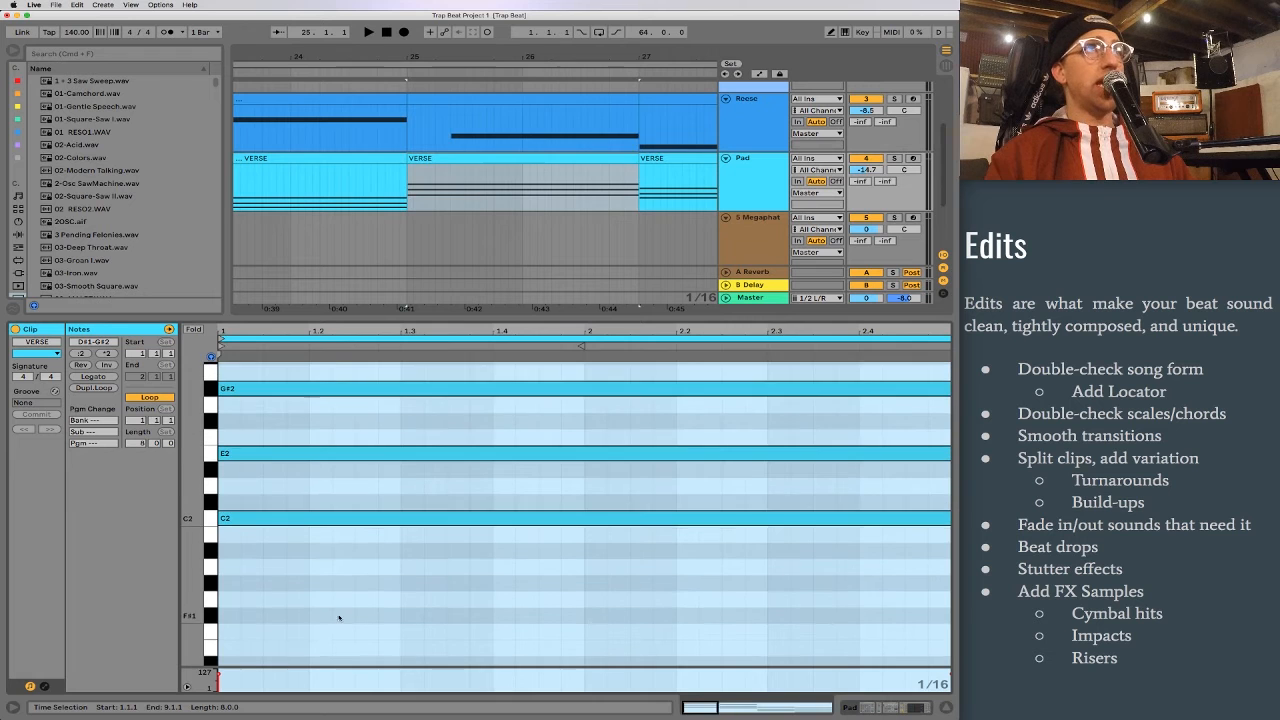
{"action": "scroll", "coordinate": [343, 610], "scroll_direction": "up", "scroll_amount": 2}
{"action": "left_click_drag", "start_coordinate": [349, 606], "coordinate": [355, 416]}
{"action": "scroll", "coordinate": [453, 156], "scroll_direction": "up", "scroll_amount": 3}
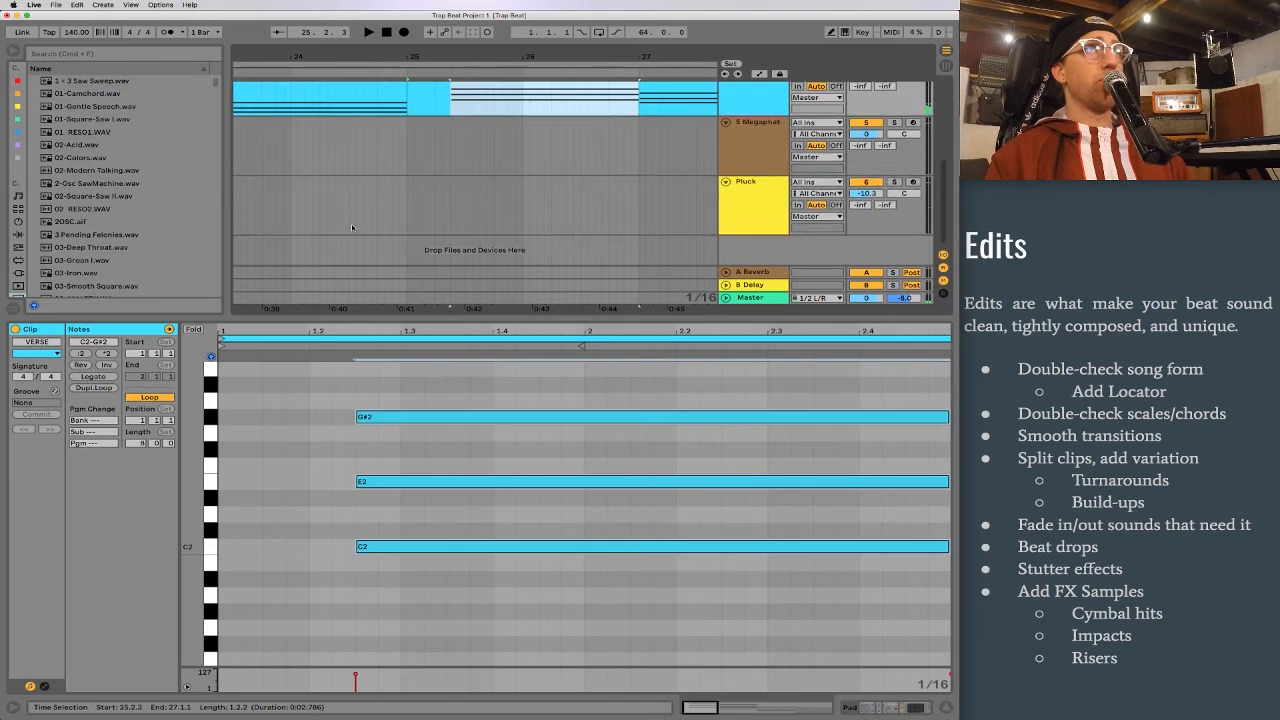
Step: Play the first verse from bar 21 through the beat drop at bar 25
{"action": "left_click_drag", "start_coordinate": [397, 52], "coordinate": [437, 57]}
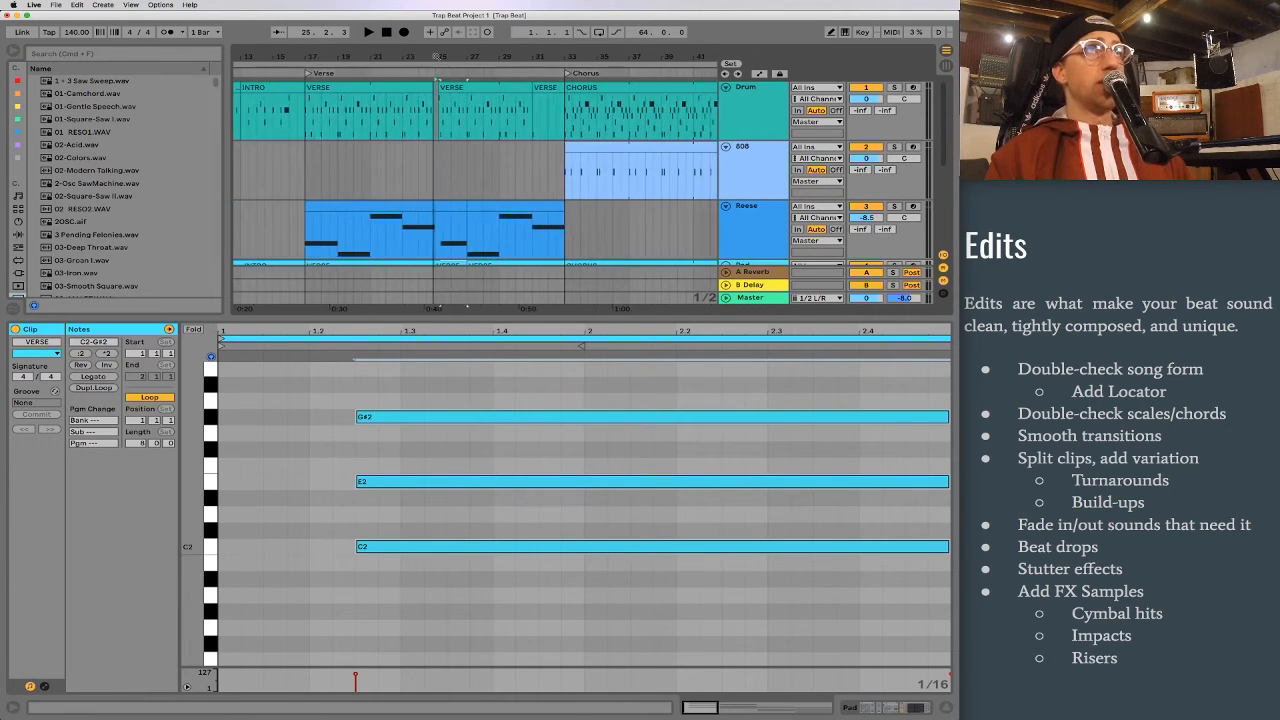
{"action": "left_click", "coordinate": [371, 175]}
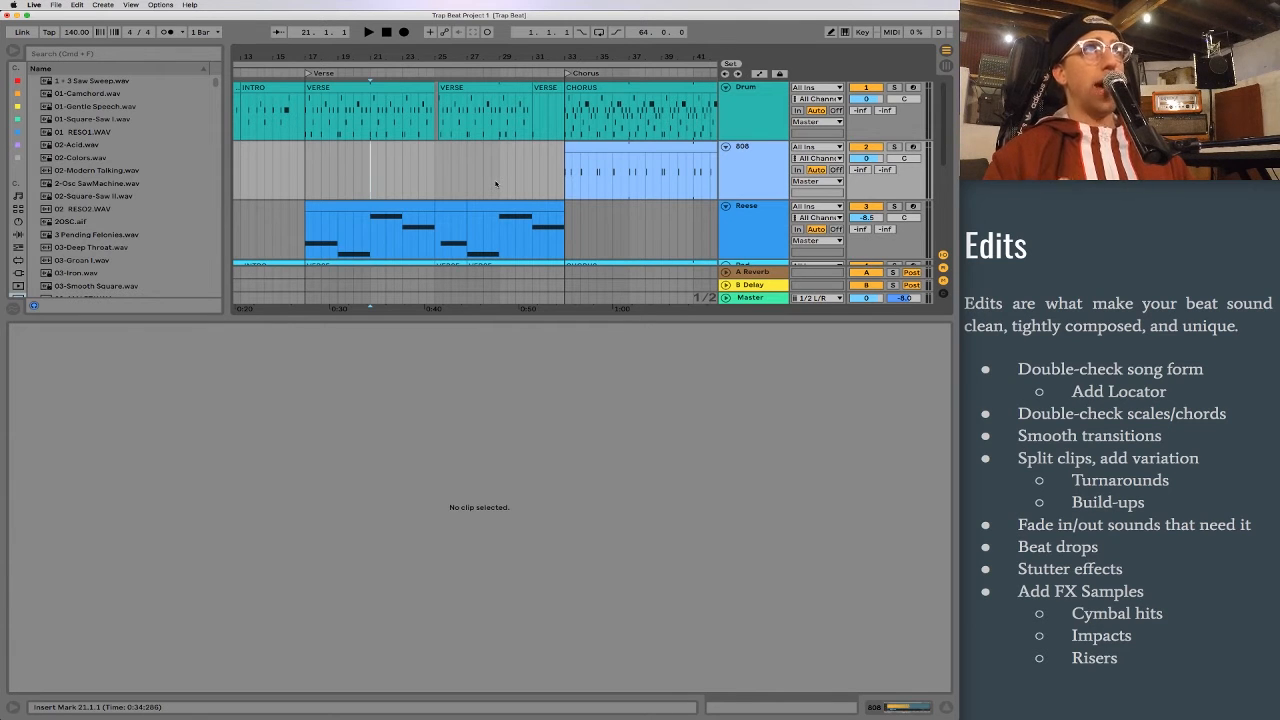
{"action": "key", "text": "space"}
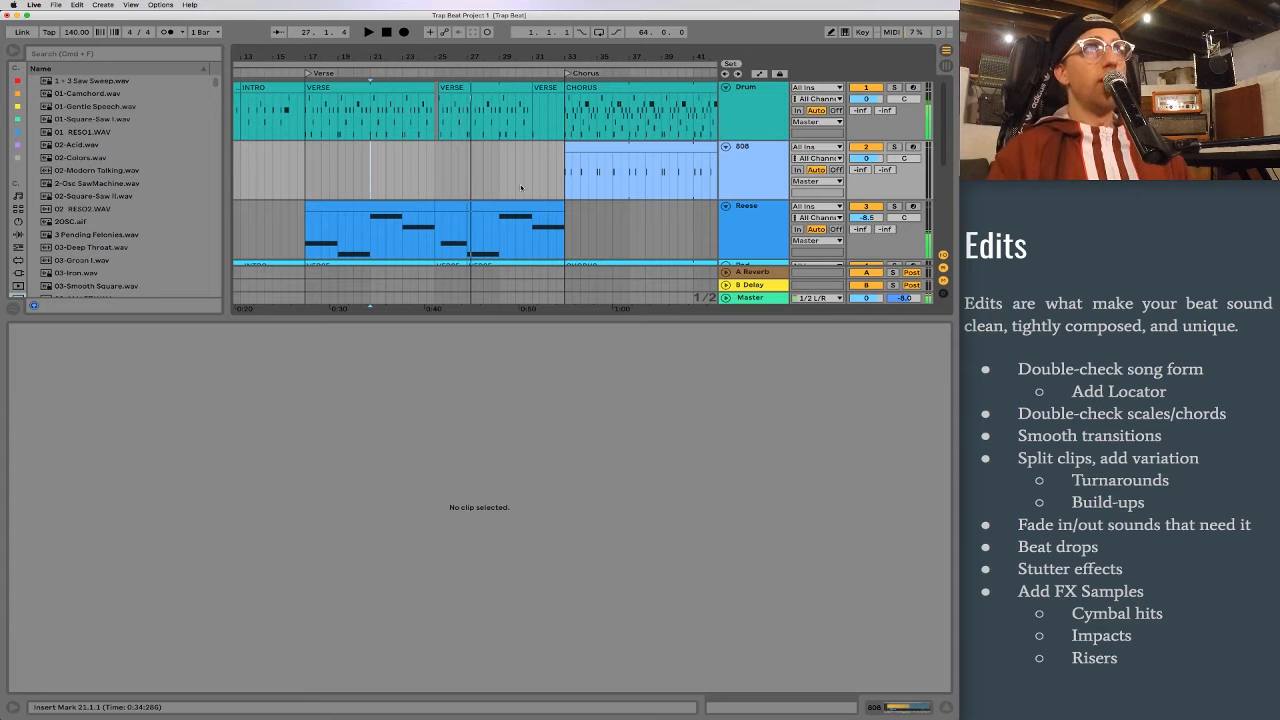
Step: Play the second verse from bar 57 and delete bar 57 from the VERSE clip on the Drum track
{"action": "scroll", "coordinate": [589, 165], "scroll_direction": "right", "scroll_amount": 15}
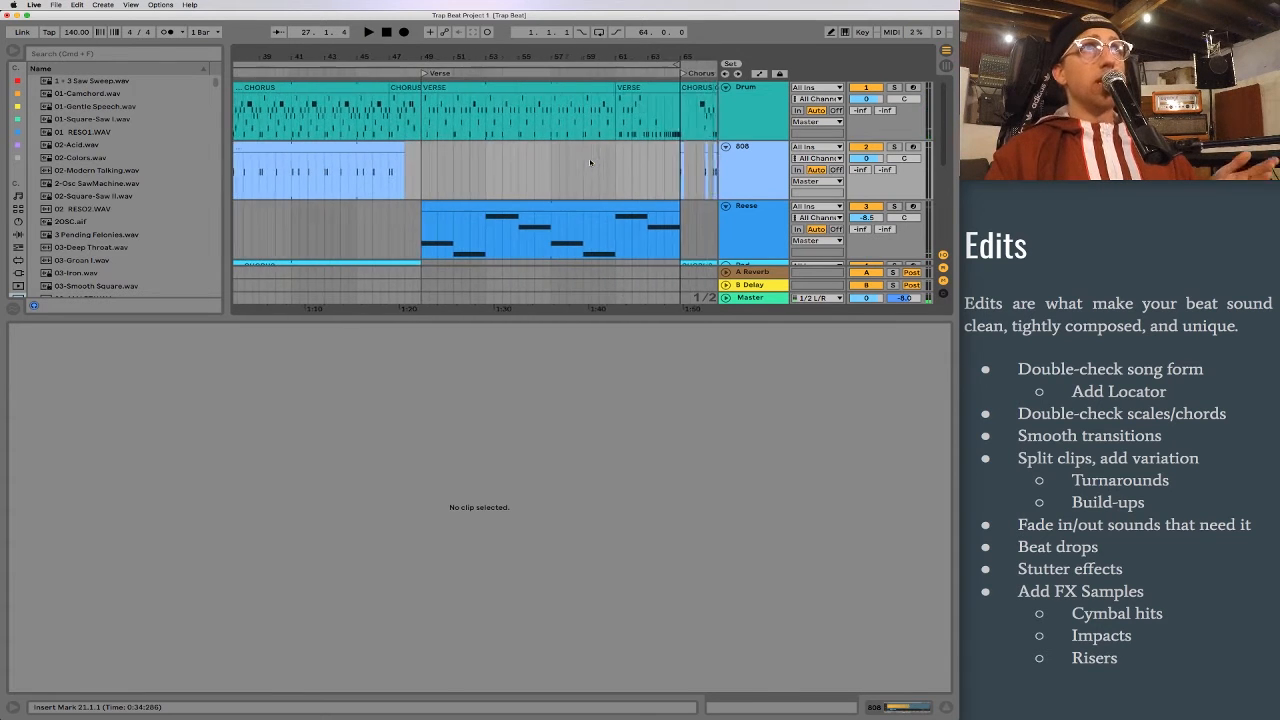
{"action": "left_click_drag", "start_coordinate": [435, 57], "coordinate": [423, 265]}
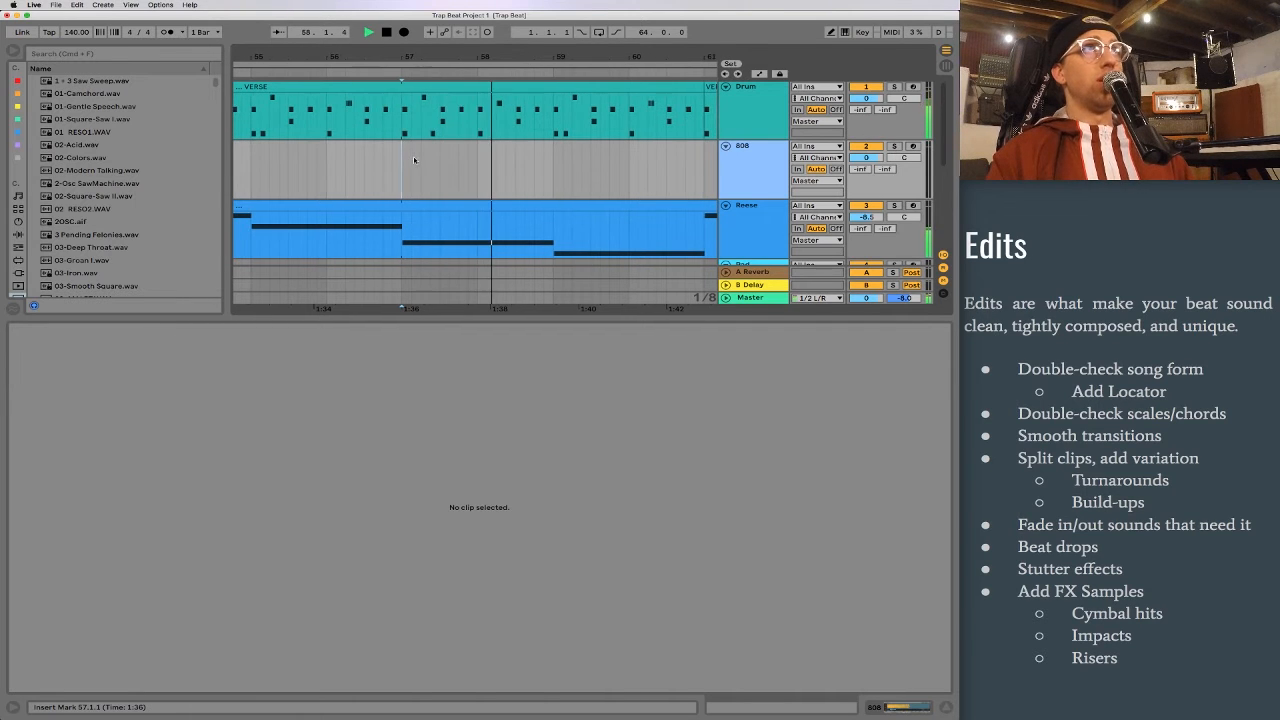
{"action": "left_click_drag", "start_coordinate": [401, 113], "coordinate": [475, 120]}
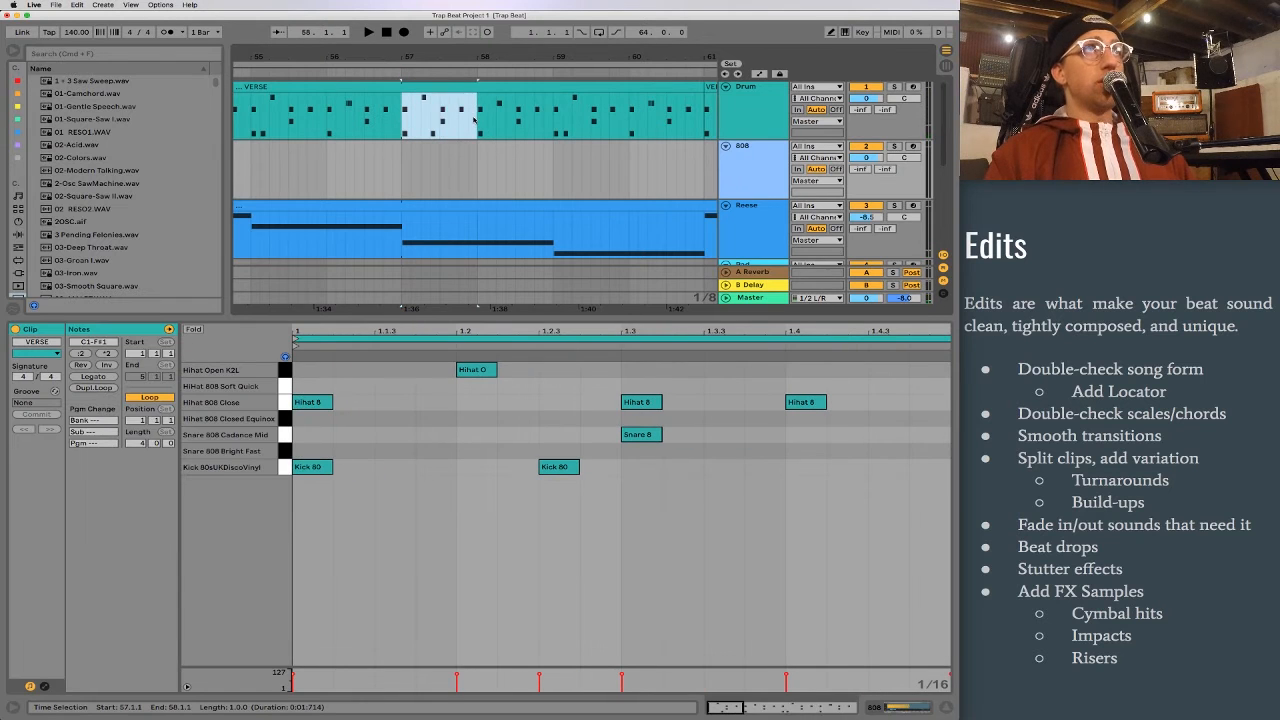
{"action": "key", "text": "Delete"}
{"action": "left_click_drag", "start_coordinate": [400, 118], "coordinate": [476, 116]}
Step: Split the Reese clip at bars 57 and 59, and shorten its D3 note so it starts at the split clip's second bar
{"action": "left_click_drag", "start_coordinate": [398, 238], "coordinate": [549, 244]}
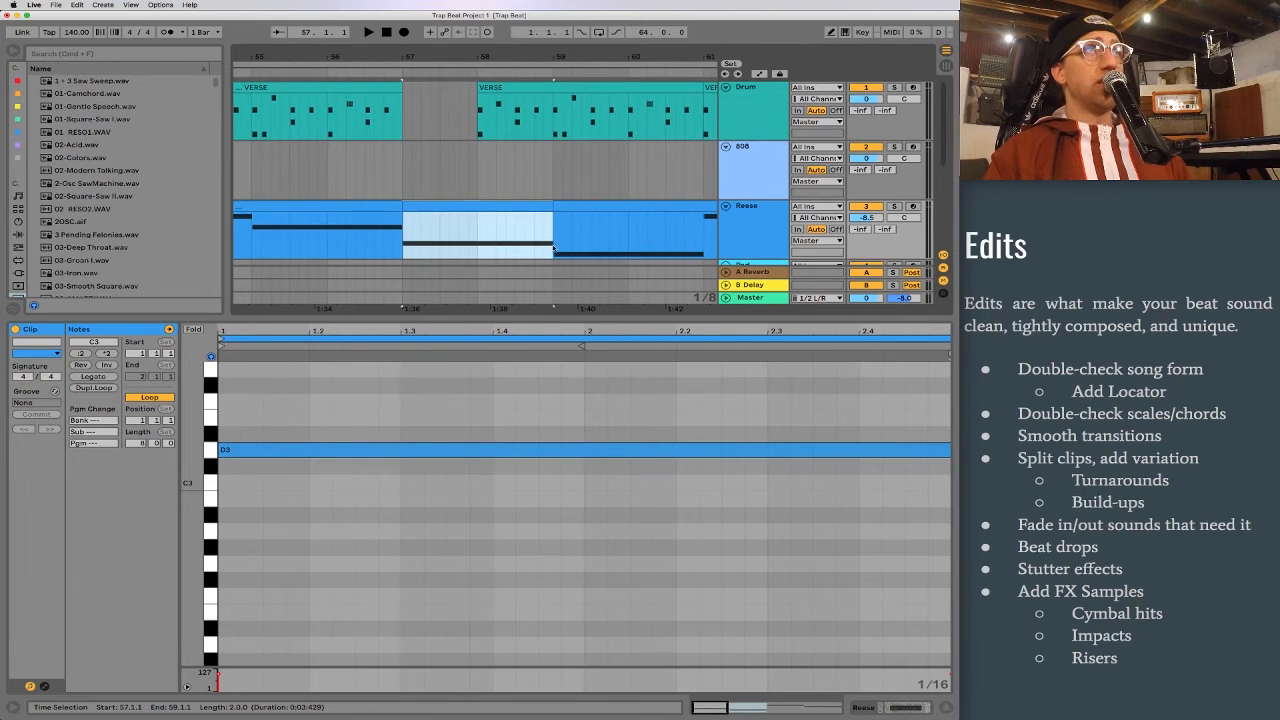
{"action": "left_click", "coordinate": [310, 462]}
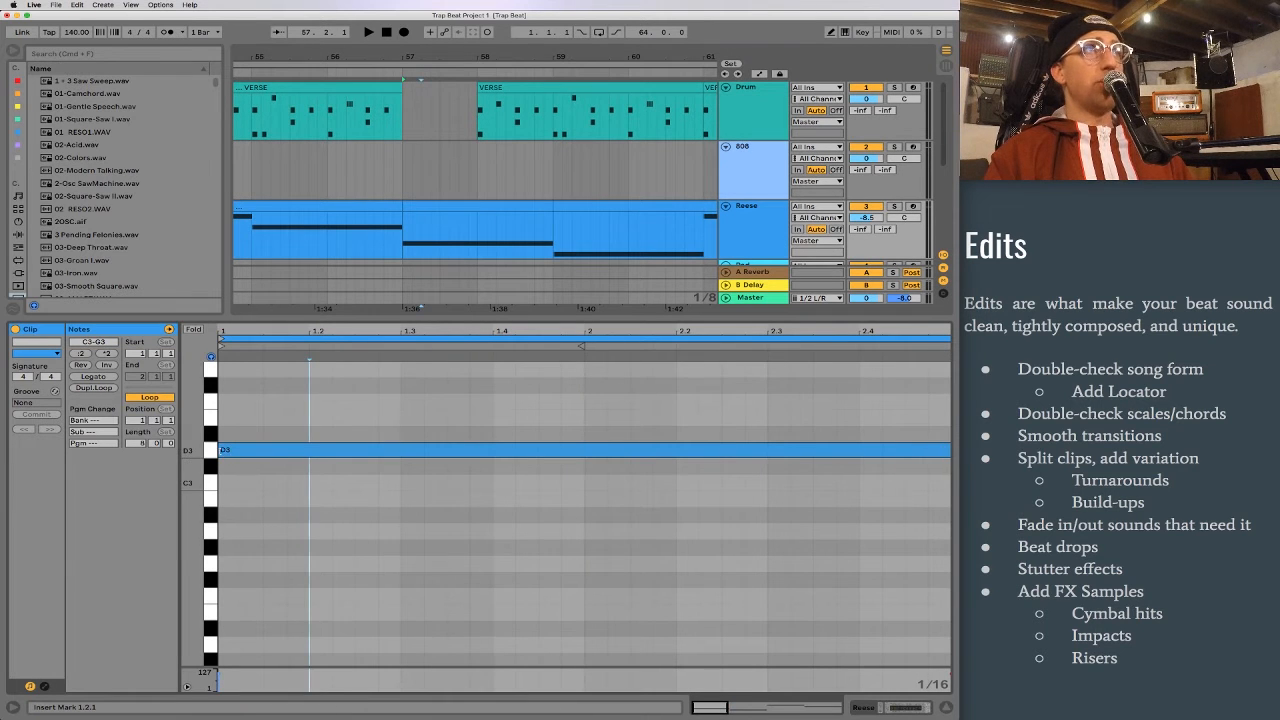
{"action": "left_click_drag", "start_coordinate": [220, 450], "coordinate": [585, 450]}
Step: Split the S Megaphat VERSE clip at bars 57 and 59, and shorten its chord notes to start at the split clip's second bar
{"action": "scroll", "coordinate": [480, 203], "scroll_direction": "down", "scroll_amount": 5}
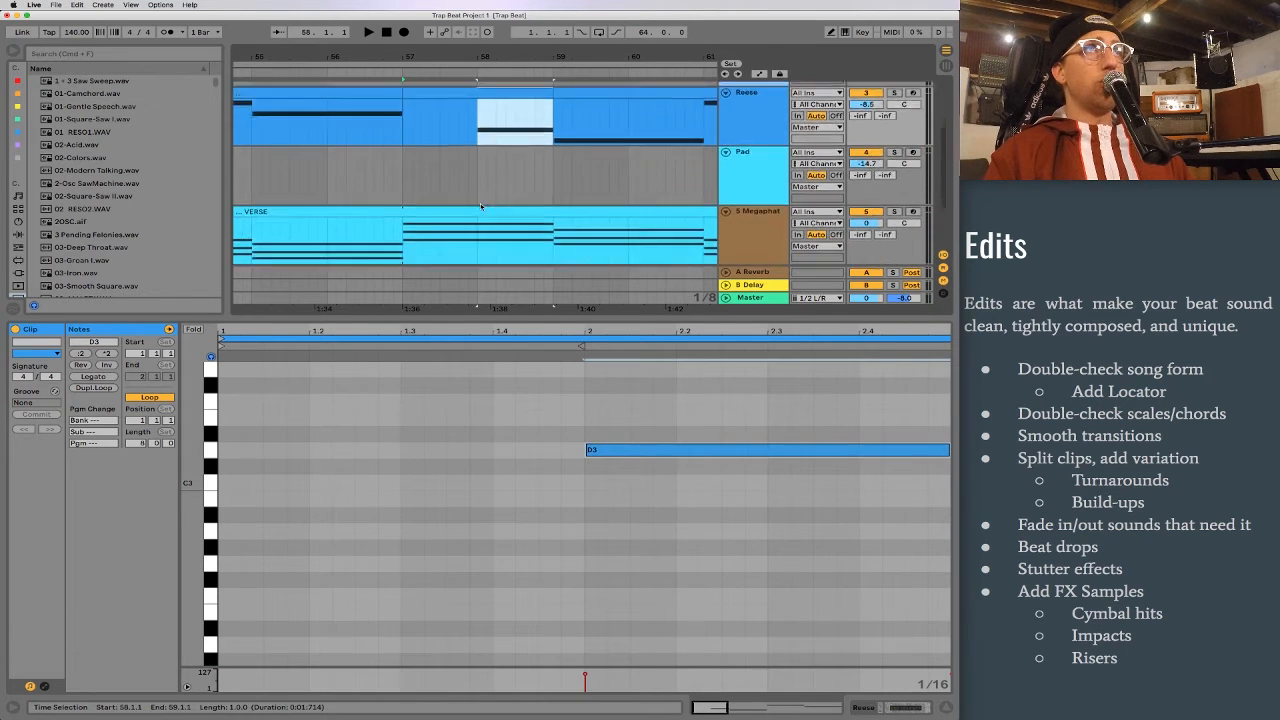
{"action": "left_click_drag", "start_coordinate": [403, 177], "coordinate": [553, 178]}
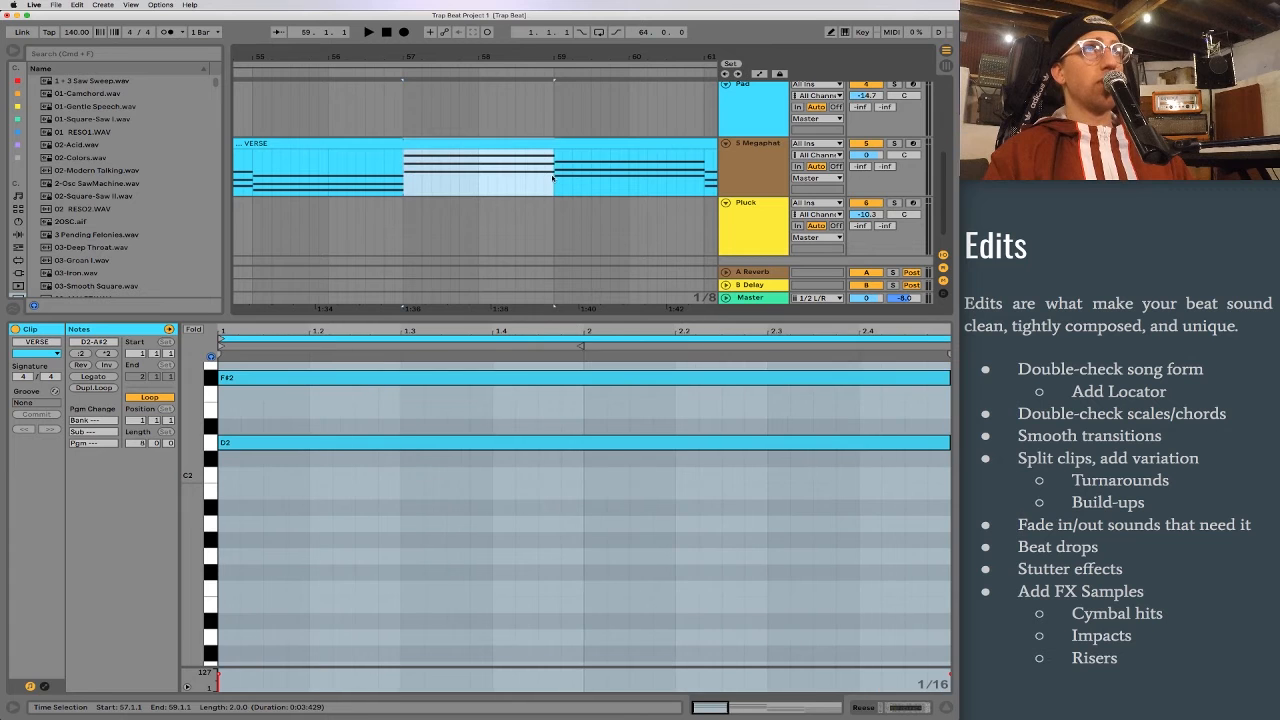
{"action": "key", "text": "super+e"}
{"action": "left_click", "coordinate": [428, 416]}
{"action": "scroll", "coordinate": [434, 428], "scroll_direction": "up", "scroll_amount": 3}
{"action": "left_click_drag", "start_coordinate": [476, 570], "coordinate": [463, 407]}
{"action": "left_click_drag", "start_coordinate": [221, 405], "coordinate": [585, 405]}
Step: Play the second verse from bar 55 through the one-bar drop at bar 57, and mark that bar on the 808 track
{"action": "left_click_drag", "start_coordinate": [401, 55], "coordinate": [448, 25]}
{"action": "left_click", "coordinate": [403, 121]}
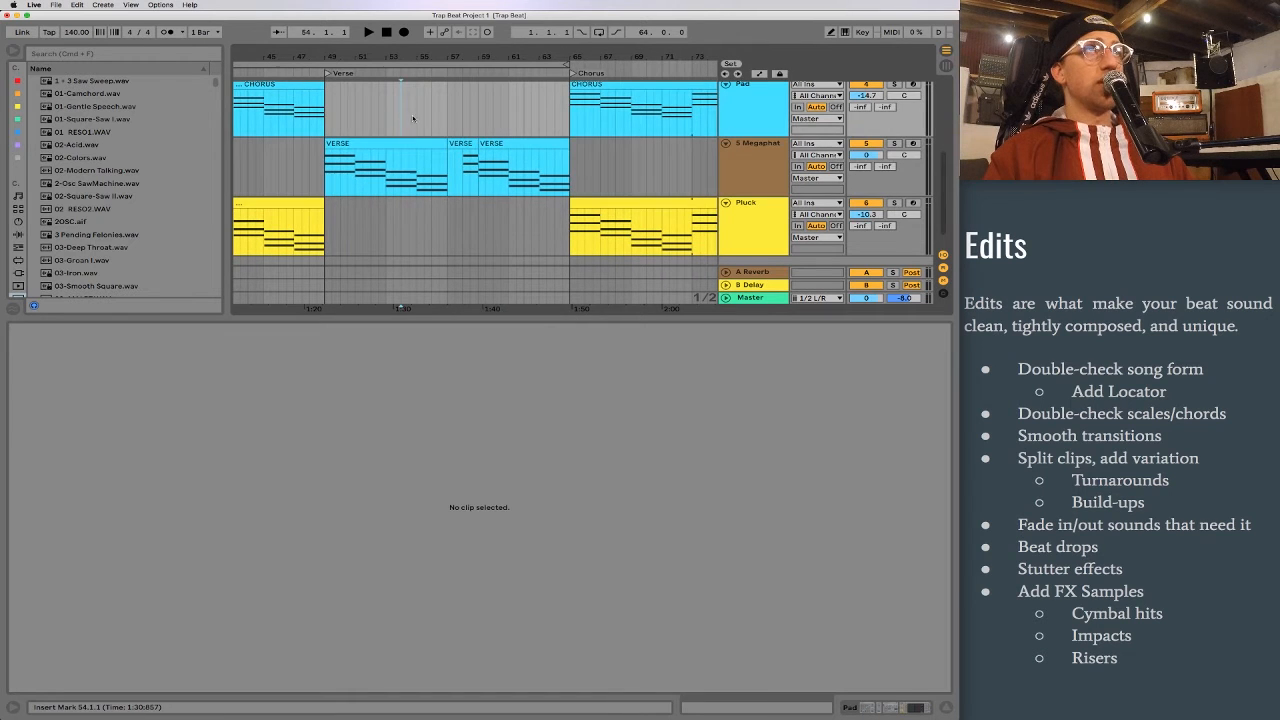
{"action": "key", "text": "space"}
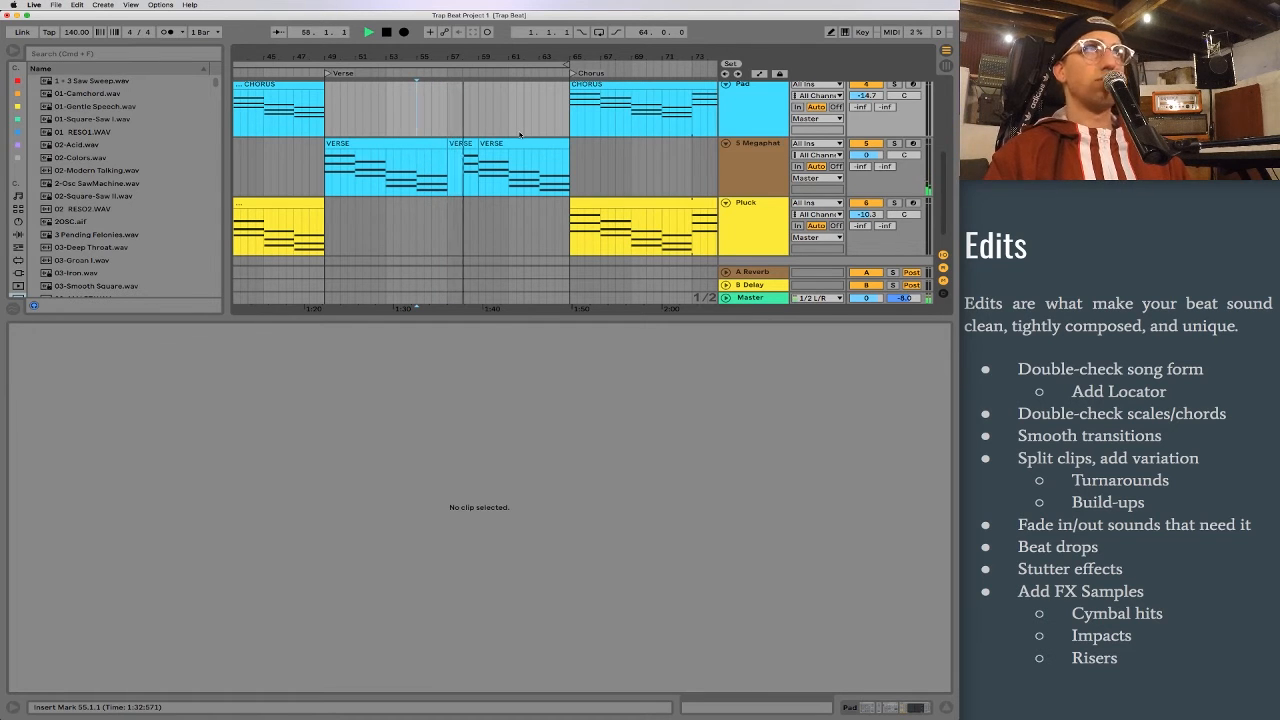
{"action": "scroll", "coordinate": [495, 145], "scroll_direction": "up", "scroll_amount": 5}
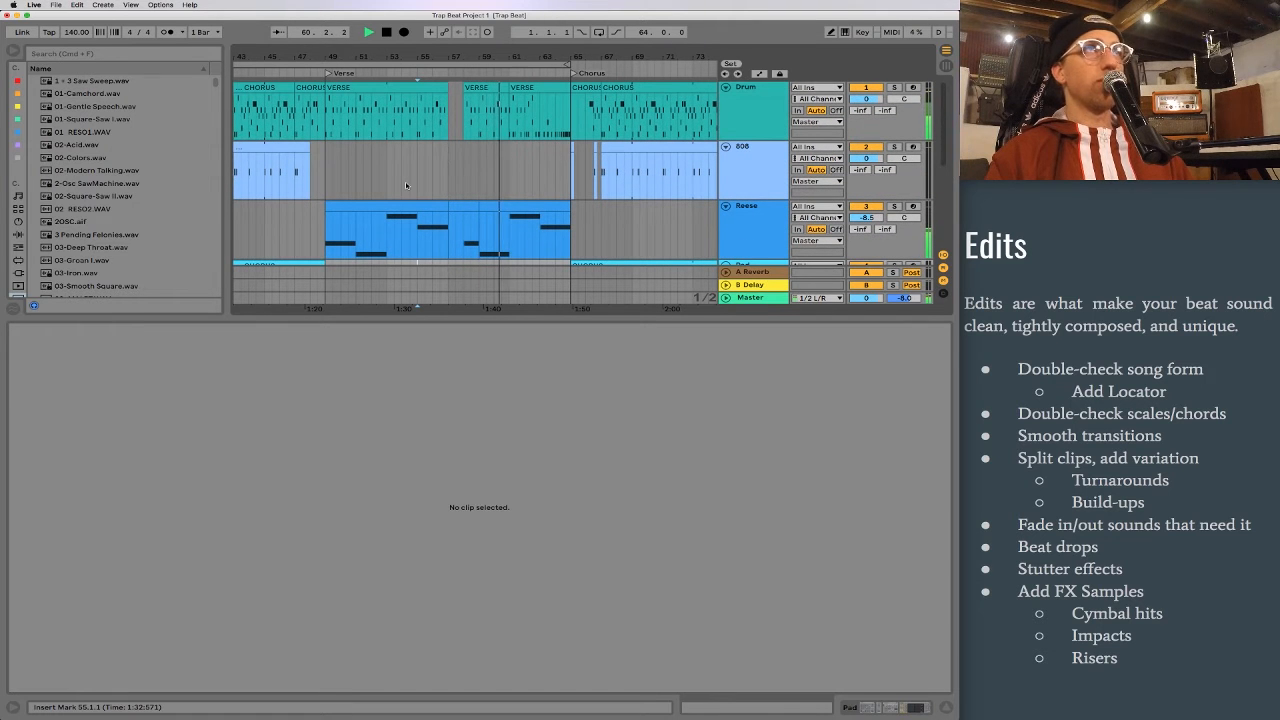
{"action": "key", "text": "space"}
{"action": "left_click_drag", "start_coordinate": [450, 175], "coordinate": [461, 174]}
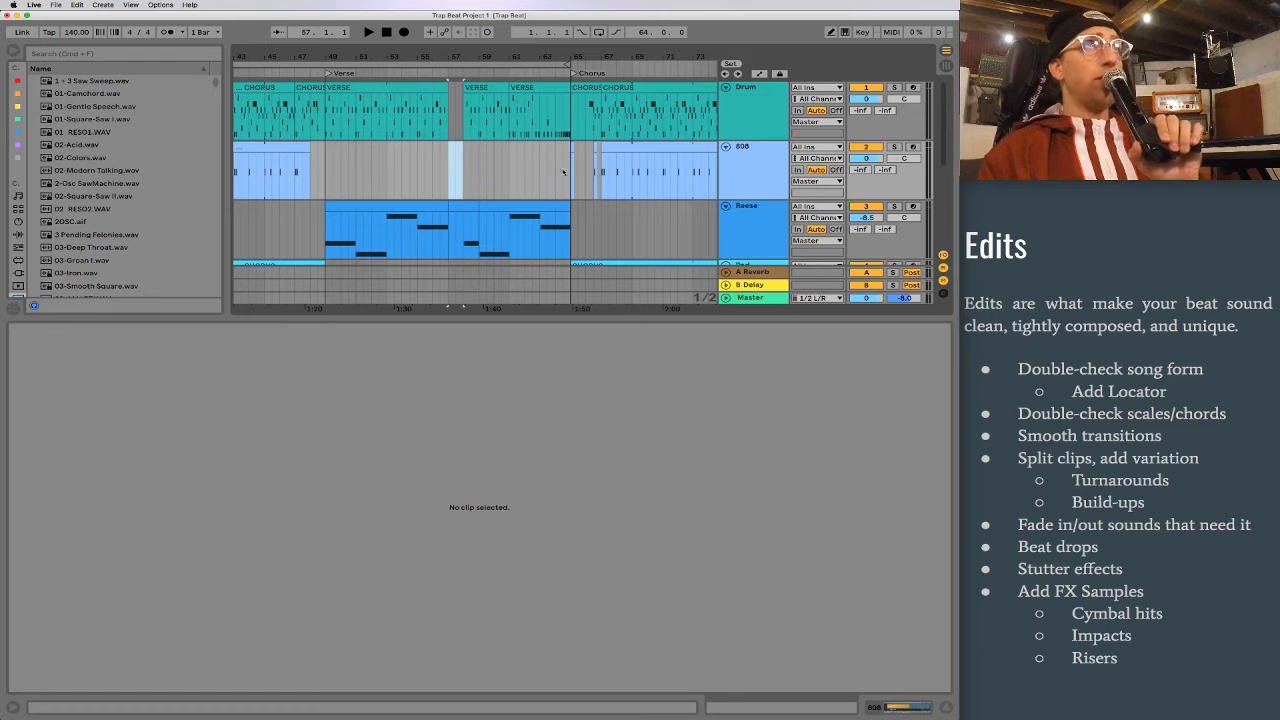
Step: Examine the kick build-up in the last VERSE drum clip, playing it from bar 63 towards the chorus
{"action": "left_click_drag", "start_coordinate": [563, 57], "coordinate": [521, 141]}
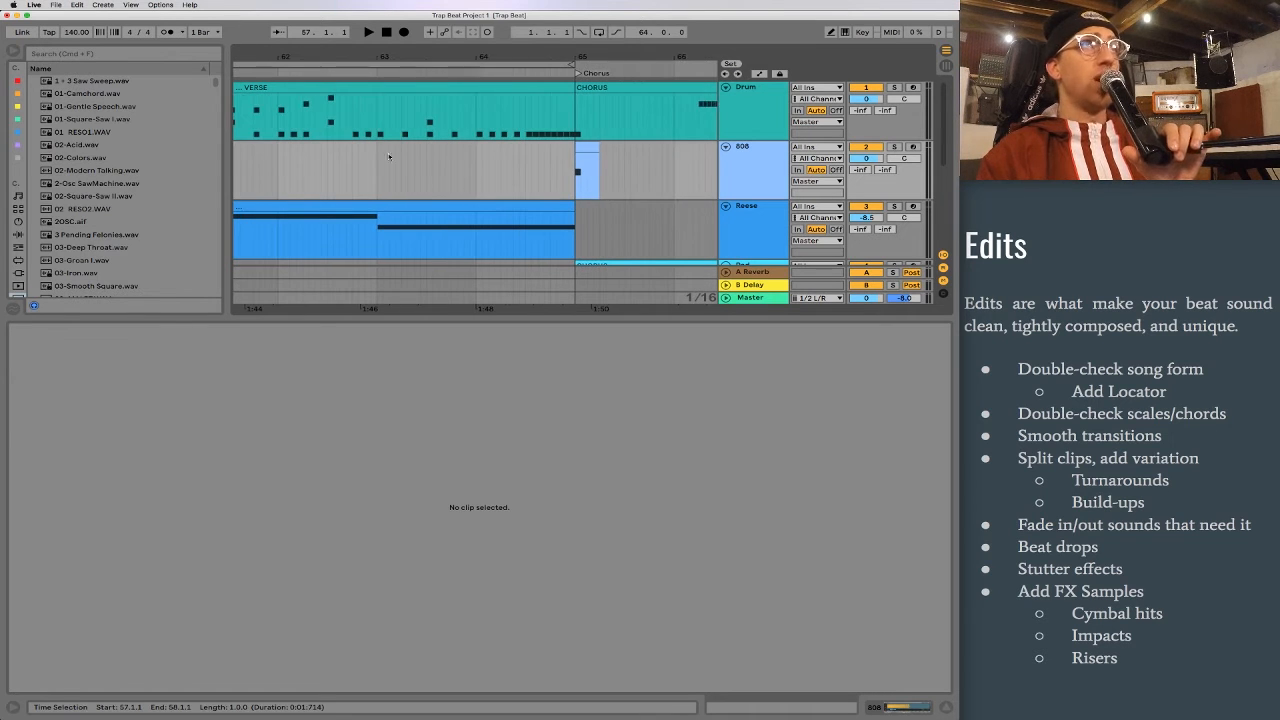
{"action": "left_click", "coordinate": [370, 123]}
{"action": "left_click", "coordinate": [382, 119]}
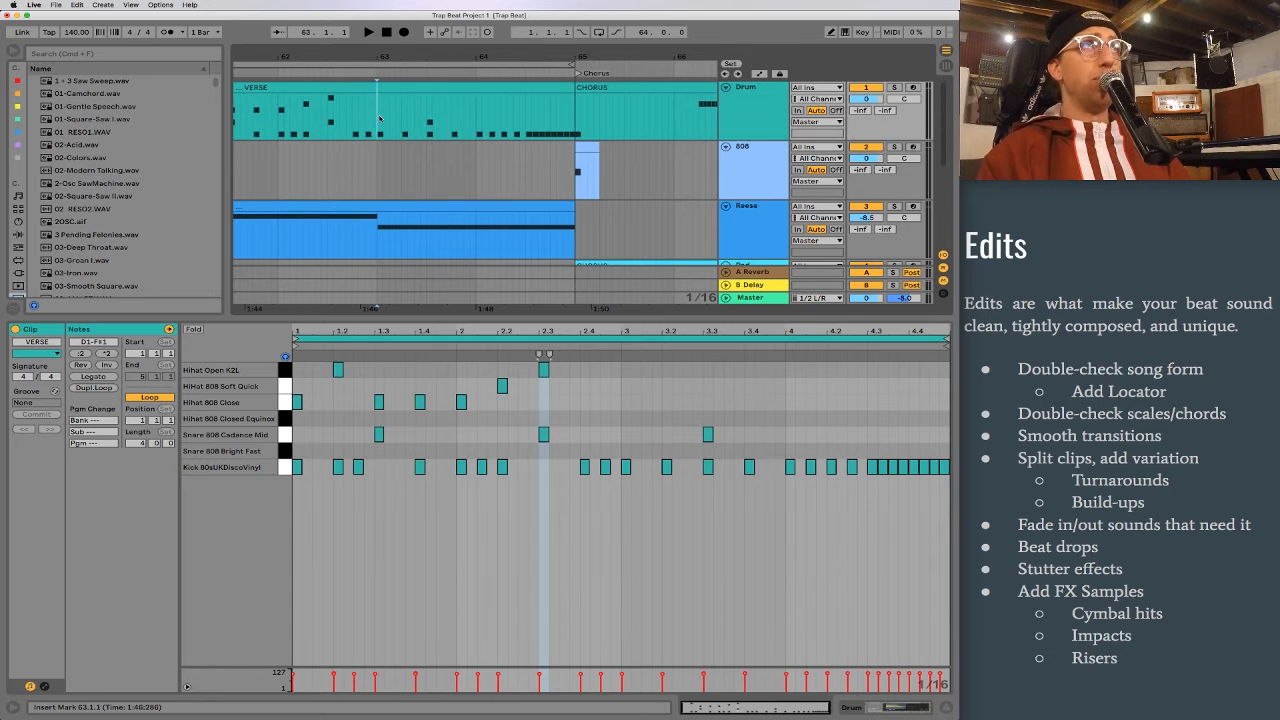
{"action": "key", "text": "space"}
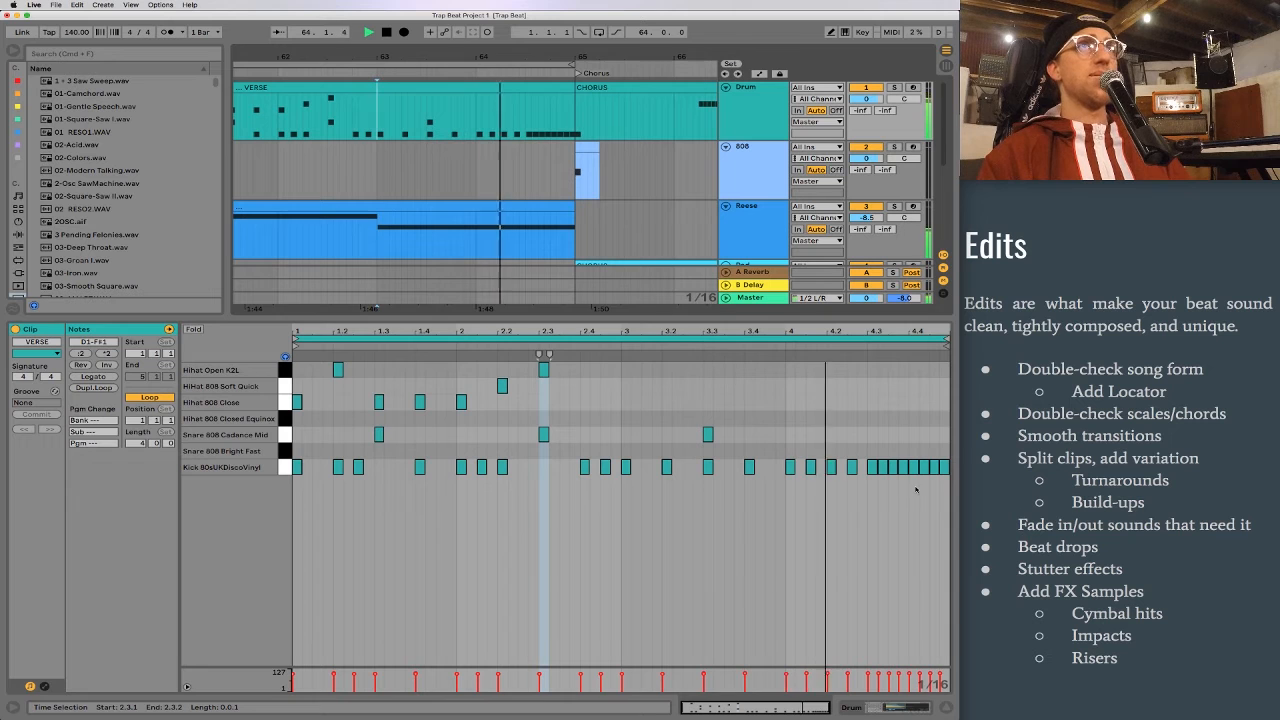
Step: Stop playback and review the last bar's kick notes, from the four spaced hits to the closing roll
{"action": "key", "text": "space"}
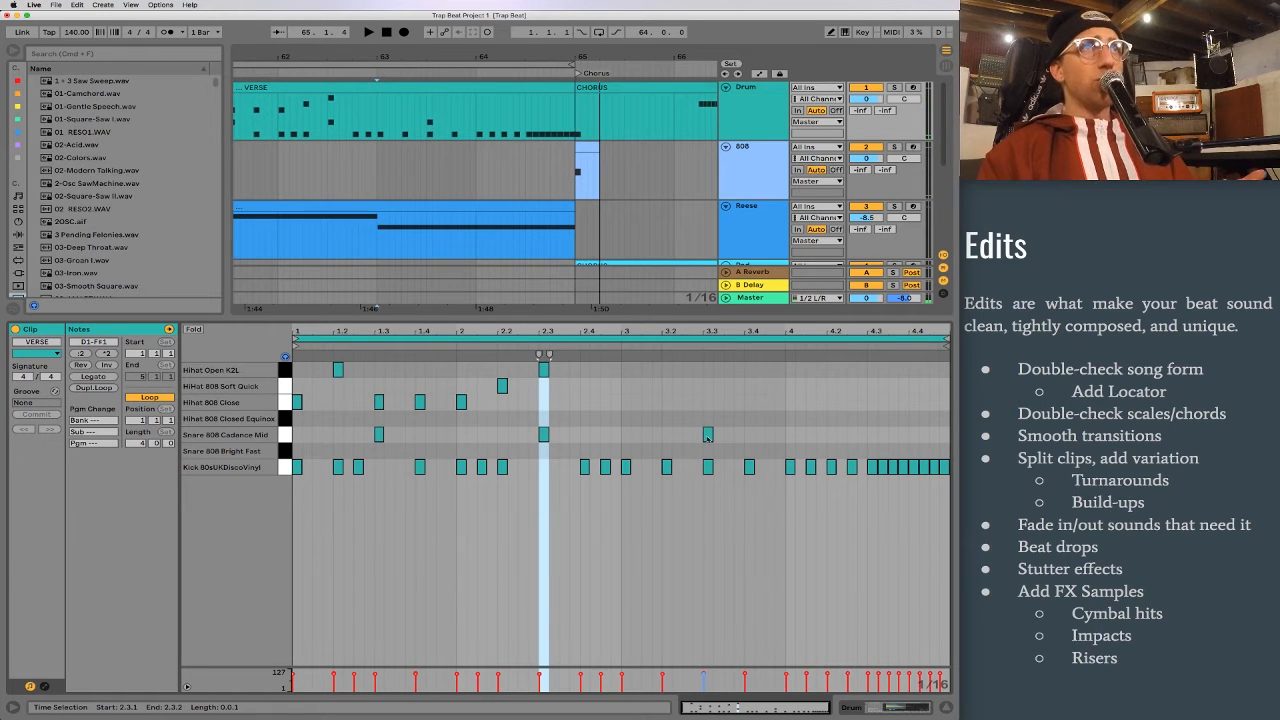
{"action": "left_click_drag", "start_coordinate": [627, 451], "coordinate": [859, 488]}
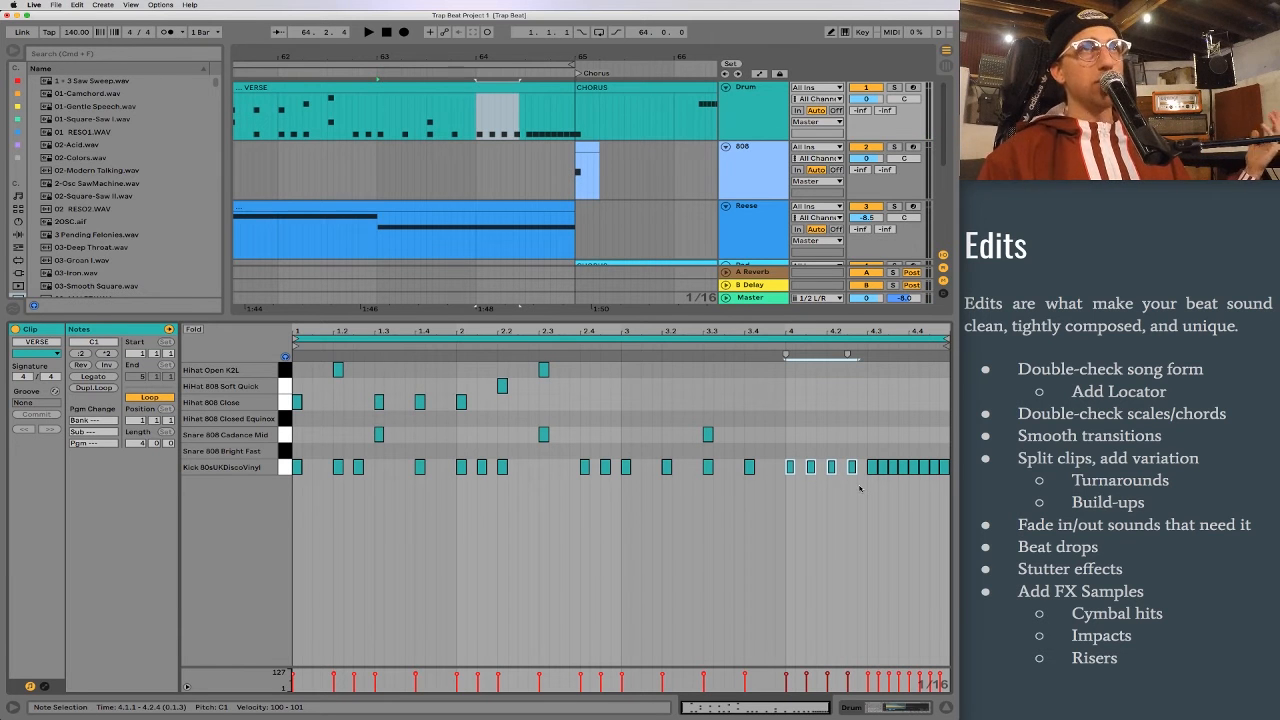
{"action": "left_click_drag", "start_coordinate": [869, 486], "coordinate": [952, 461]}
{"action": "left_click", "coordinate": [887, 555]}
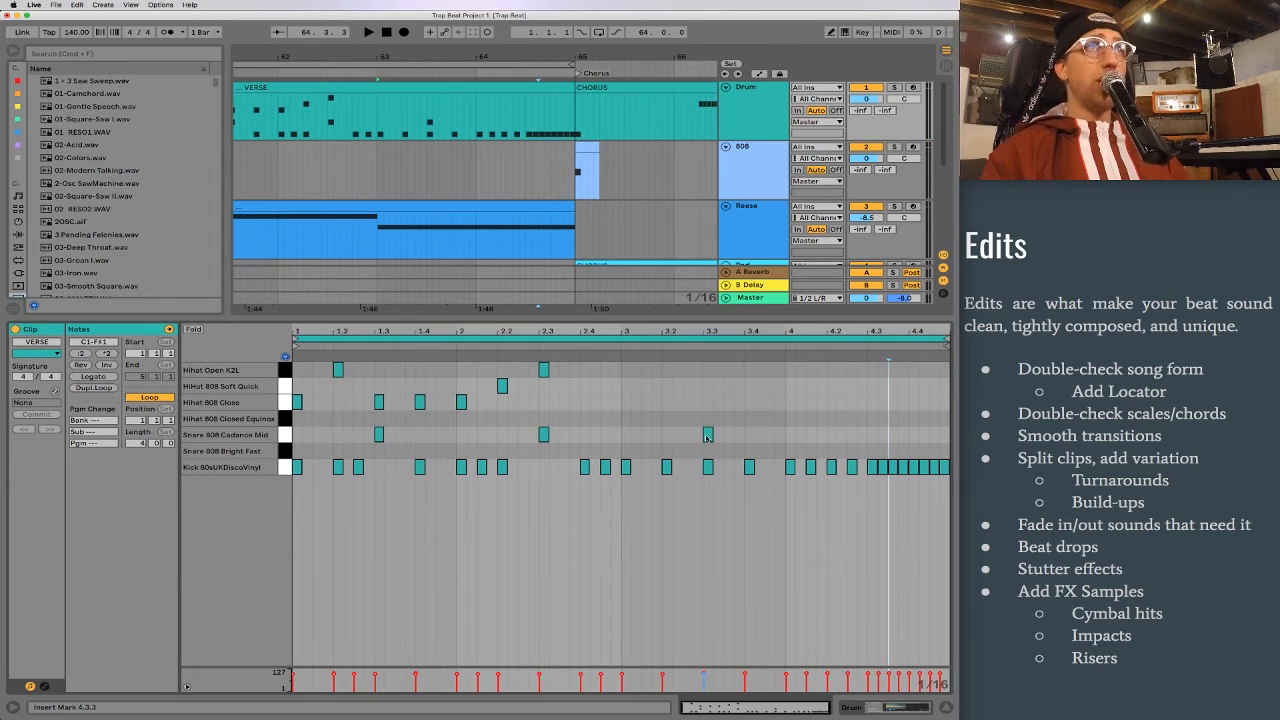
Step: Add Snare 808 Cadence Mid hits at 3.1.3, 3.4.3 and bar 4 of the drum clip
{"action": "left_click", "coordinate": [288, 437]}
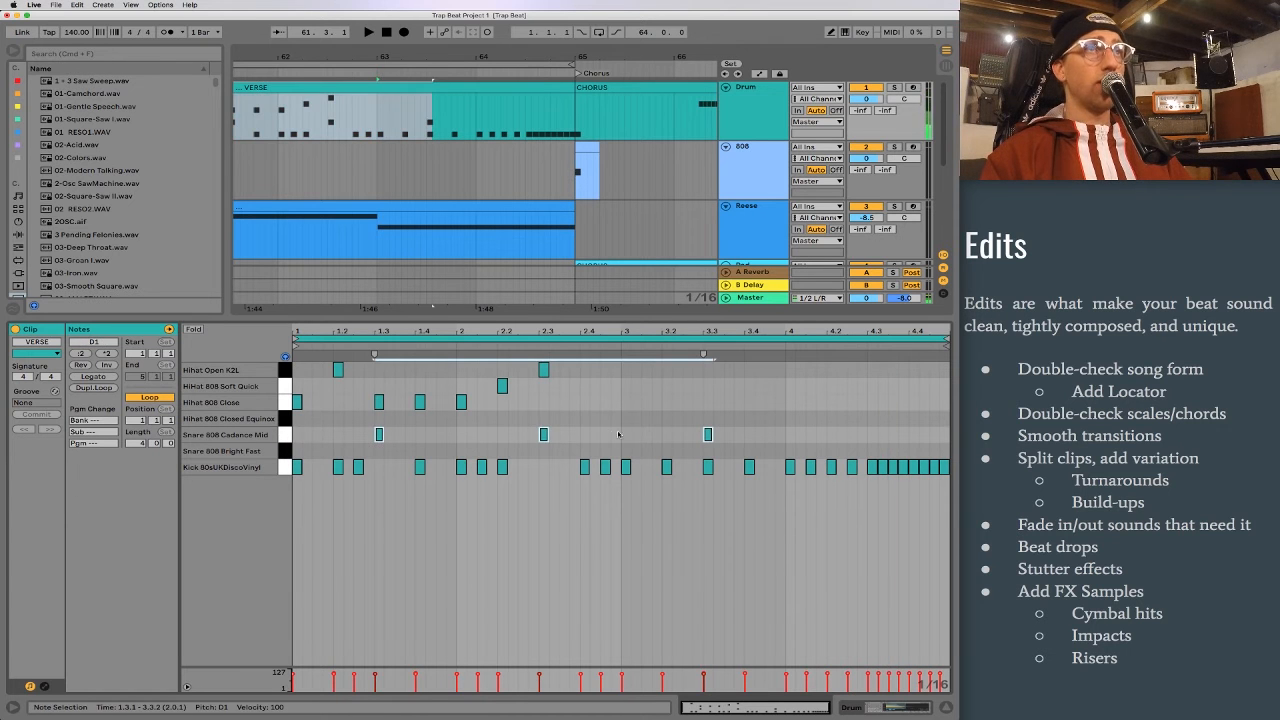
{"action": "double_click", "coordinate": [647, 437]}
{"action": "key", "text": "space"}
{"action": "key", "text": "space"}
{"action": "double_click", "coordinate": [790, 434]}
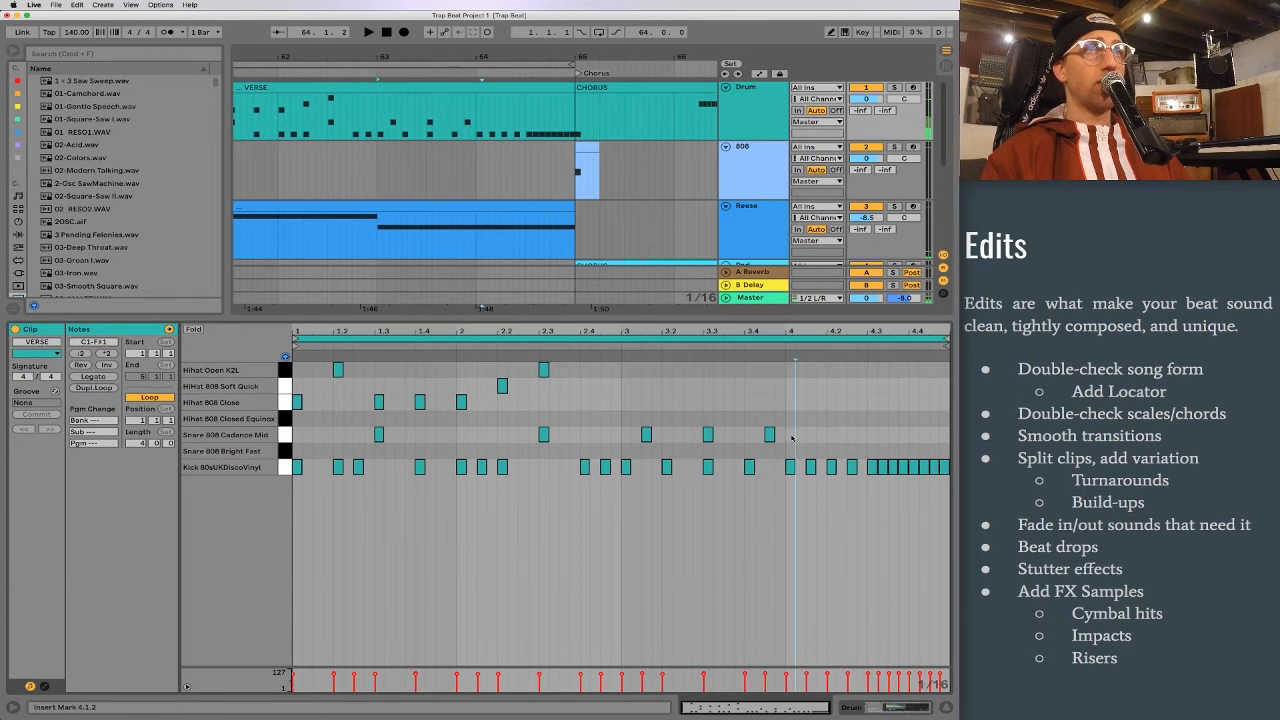
Step: Continue the snare build-up through bar 4 with hits at 4.2, 4.3, 4.3.3 and every sixteenth from 4.4, and play it into the chorus
{"action": "left_click", "coordinate": [837, 436]}
{"action": "double_click", "coordinate": [829, 435]}
{"action": "double_click", "coordinate": [871, 434]}
{"action": "double_click", "coordinate": [892, 434]}
{"action": "double_click", "coordinate": [911, 434]}
{"action": "double_click", "coordinate": [922, 434]}
{"action": "double_click", "coordinate": [932, 434]}
{"action": "double_click", "coordinate": [943, 434]}
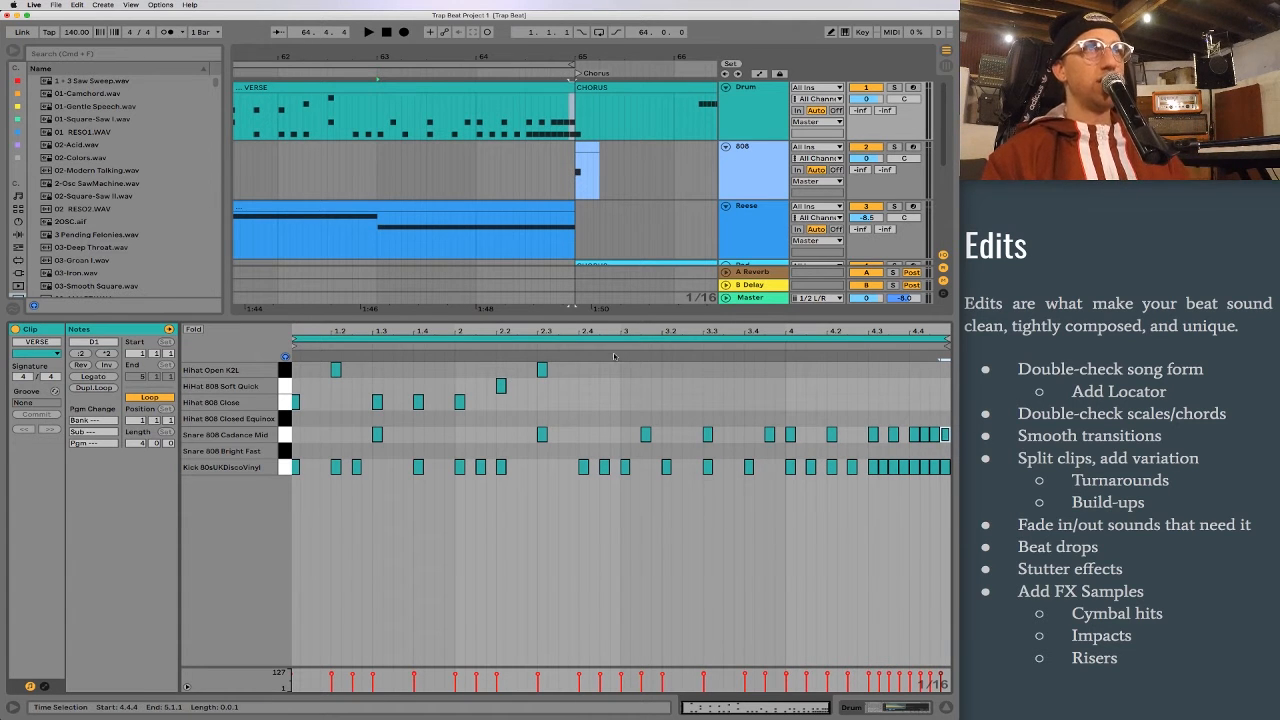
{"action": "left_click", "coordinate": [538, 346]}
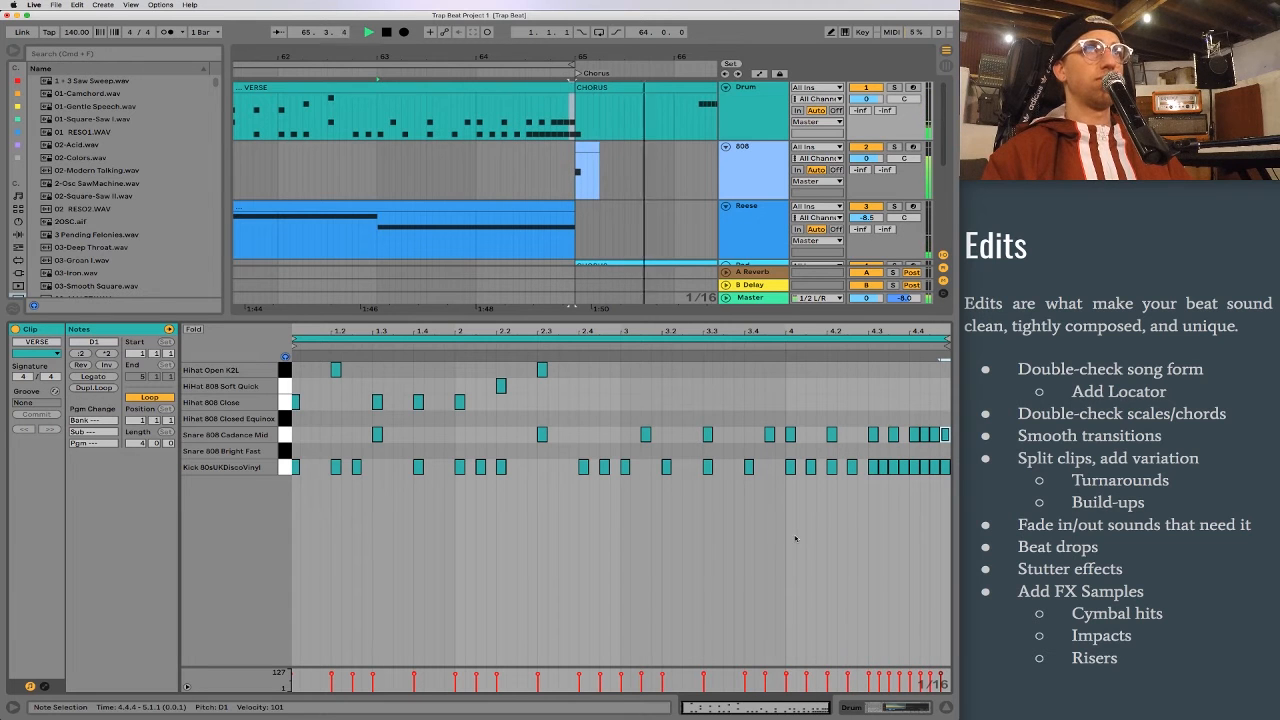
{"action": "key", "text": "space"}
Step: Duplicate the 4.3 snare hit to fill the roll with continuous sixteenths up to 4.4, and play the build-up
{"action": "left_click", "coordinate": [876, 436]}
{"action": "key", "text": "super+d"}
{"action": "key", "text": "super+d"}
{"action": "key", "text": "super+d"}
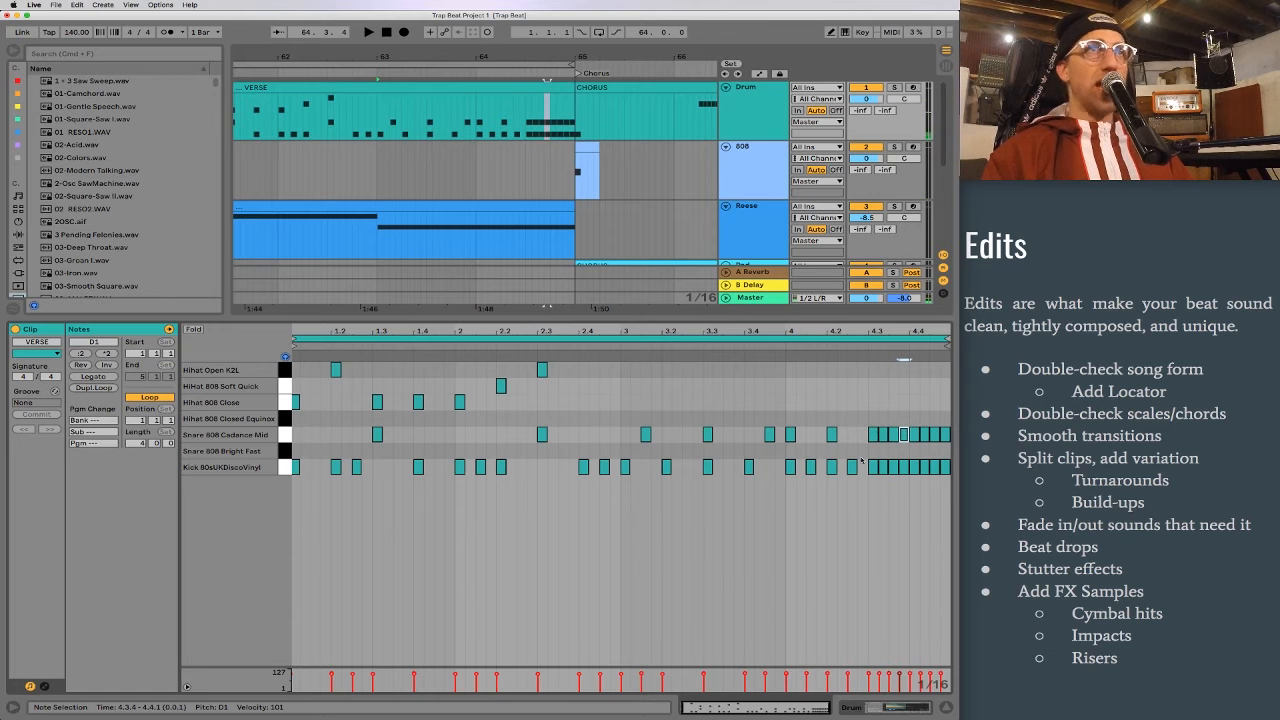
{"action": "key", "text": "space"}
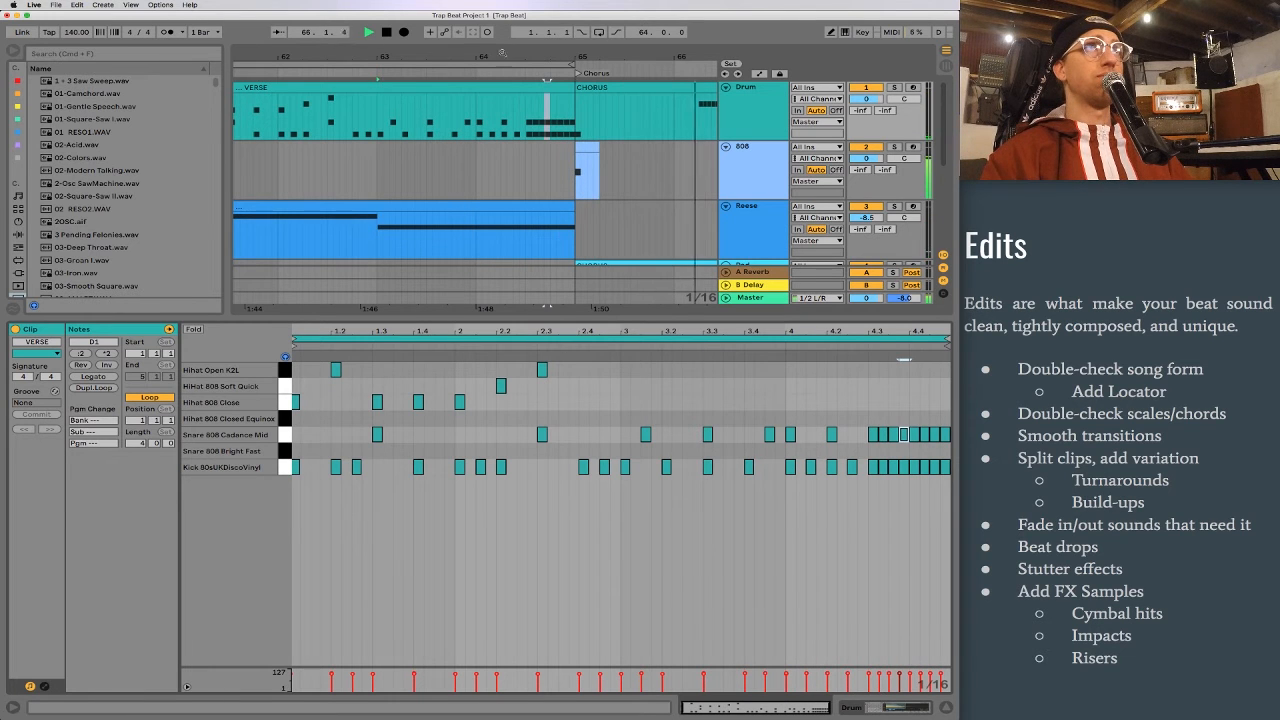
Step: Shrink the clip view to show the whole arrangement, and add three audio tracks below the Drum track
{"action": "left_click_drag", "start_coordinate": [548, 52], "coordinate": [485, 10]}
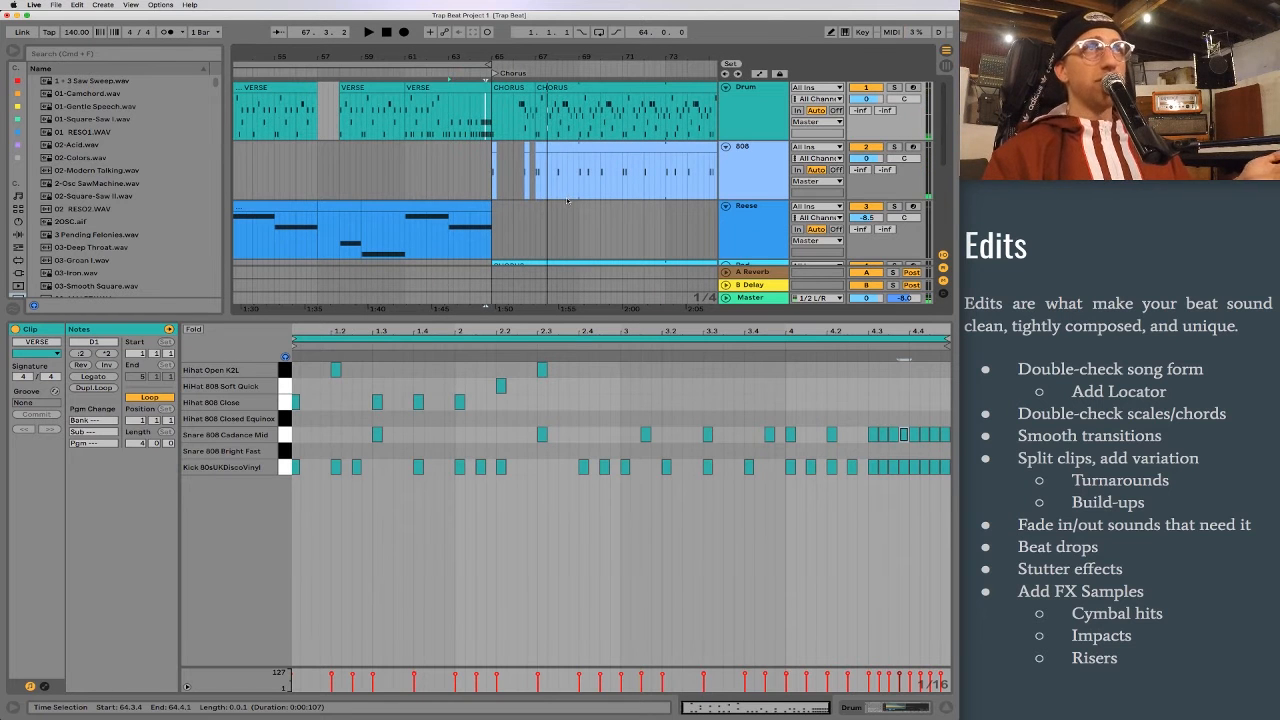
{"action": "left_click_drag", "start_coordinate": [711, 406], "coordinate": [724, 509]}
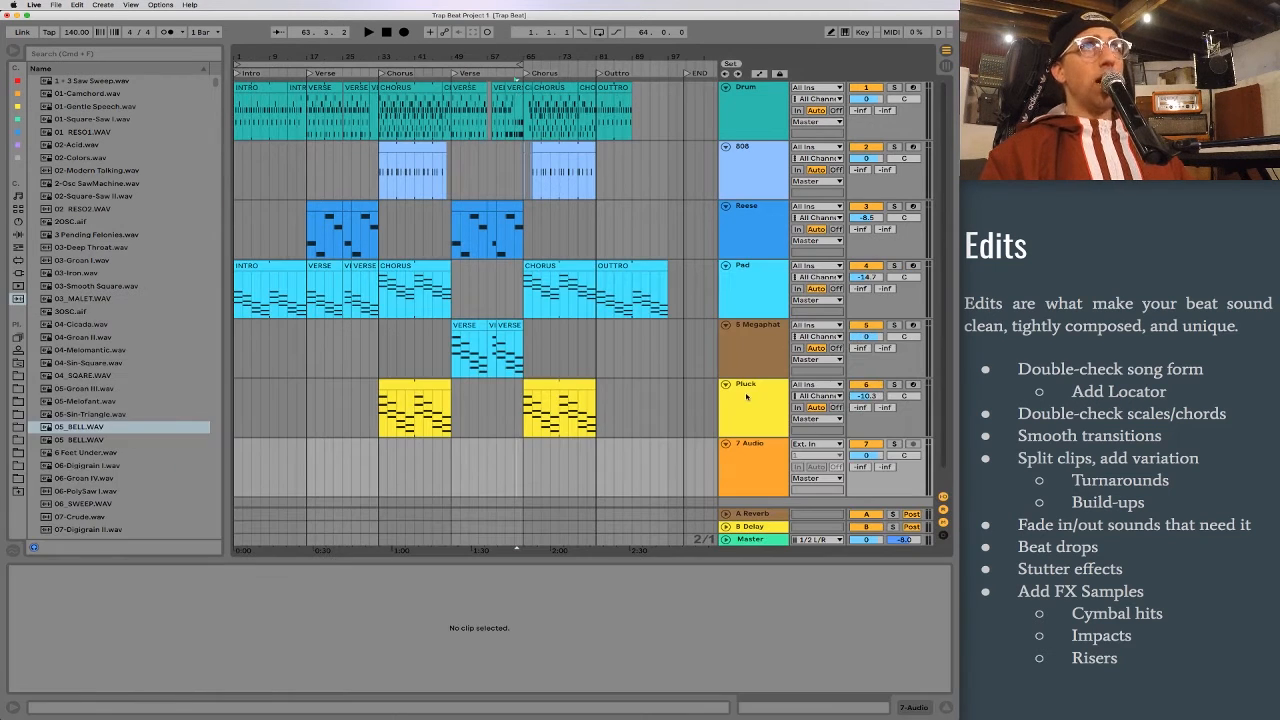
{"action": "key", "text": "super+t"}
{"action": "key", "text": "super+t"}
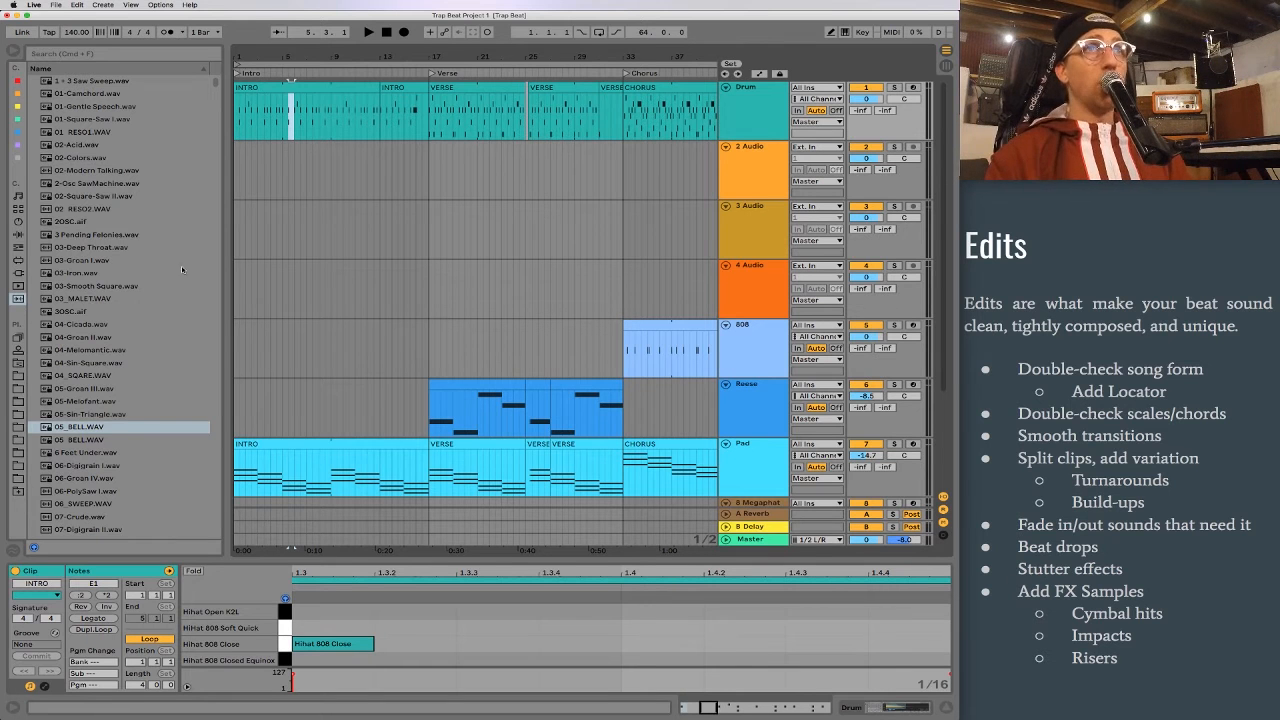
Step: Open the 00 FX sample folder and search the samples for "RISER"
{"action": "left_click", "coordinate": [17, 401]}
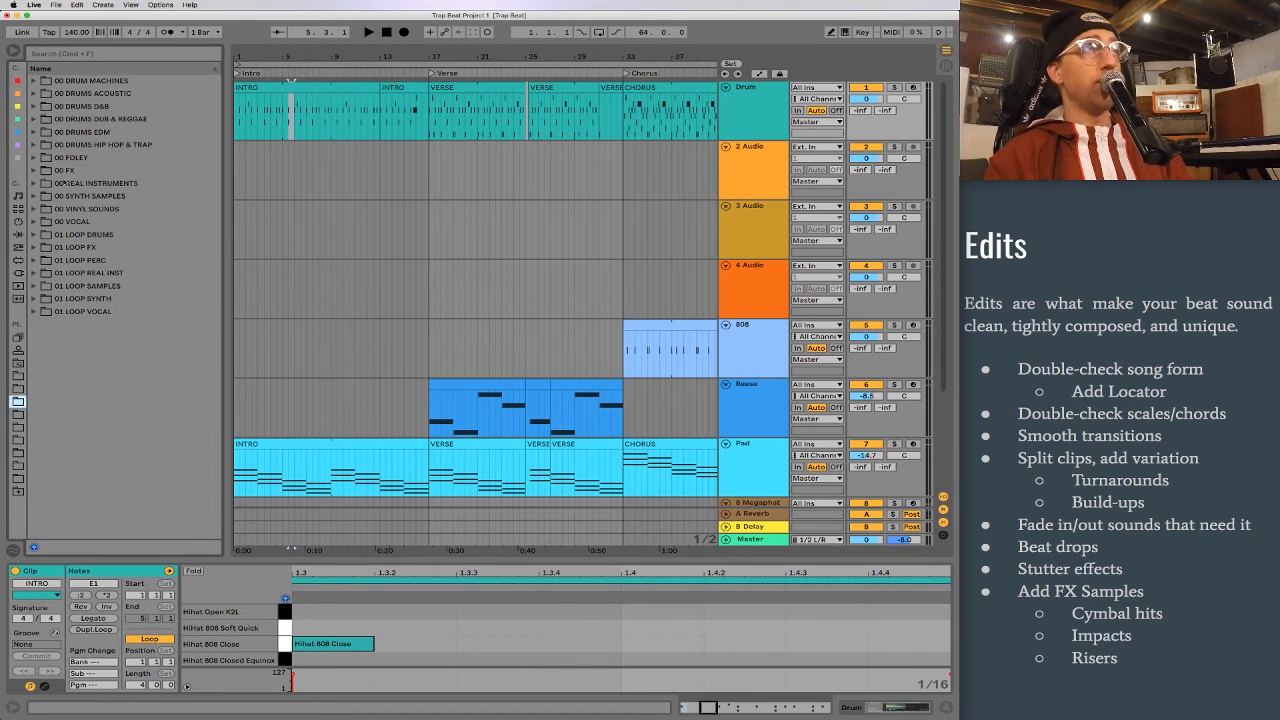
{"action": "left_click", "coordinate": [32, 171]}
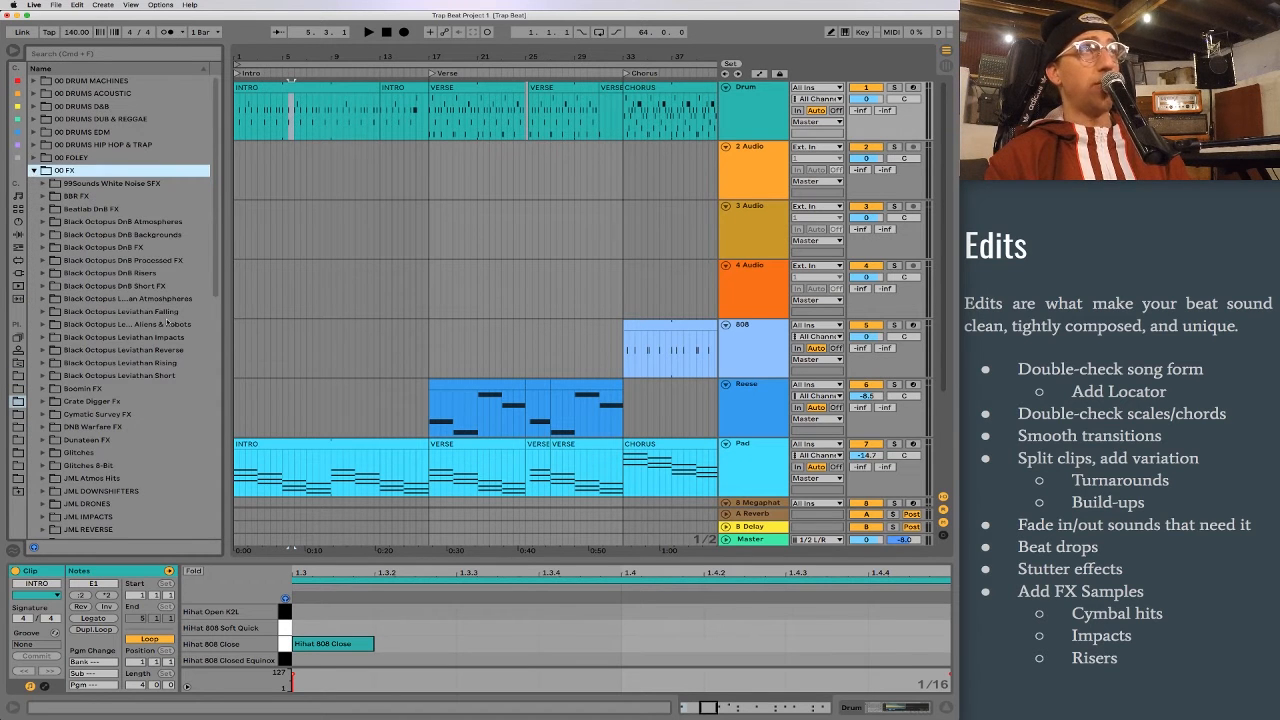
{"action": "scroll", "coordinate": [170, 324], "scroll_direction": "down", "scroll_amount": 1}
{"action": "left_click", "coordinate": [93, 55]}
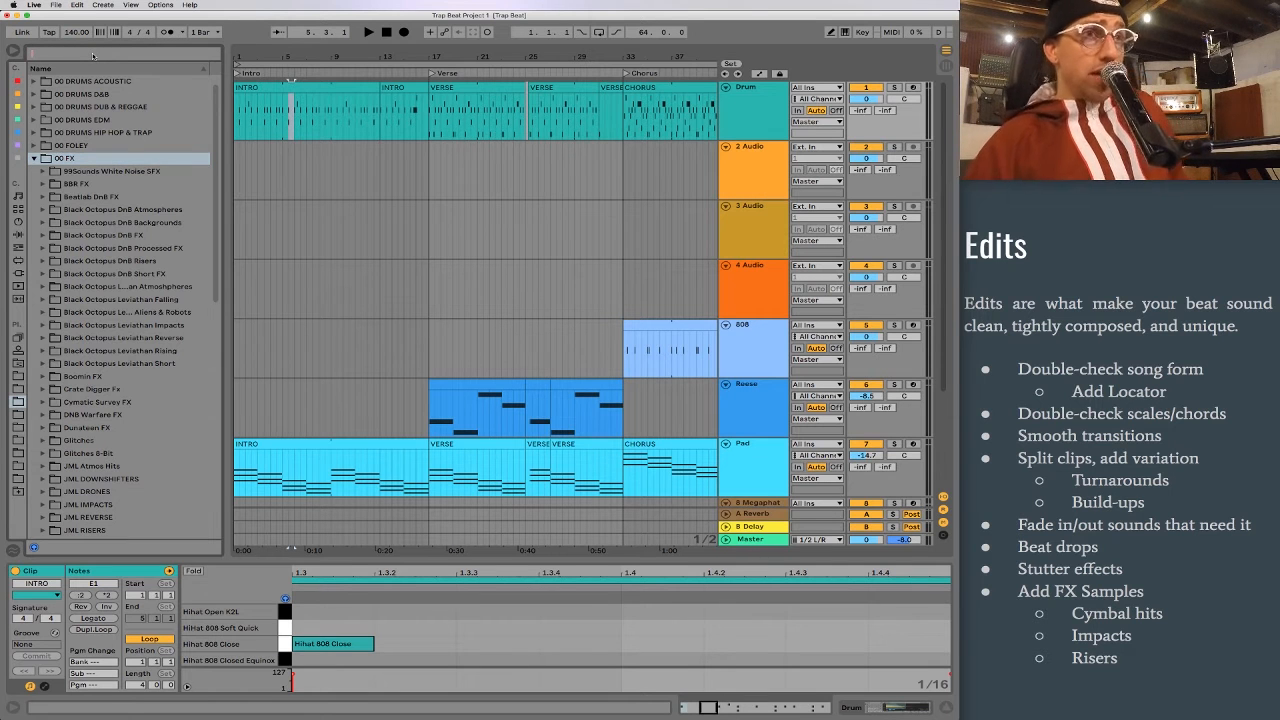
{"action": "type", "text": "RISER"}
Step: Preview the Cymatics riser samples one after another, starting from Riser 2 - C 140 BPM
{"action": "left_click", "coordinate": [140, 158]}
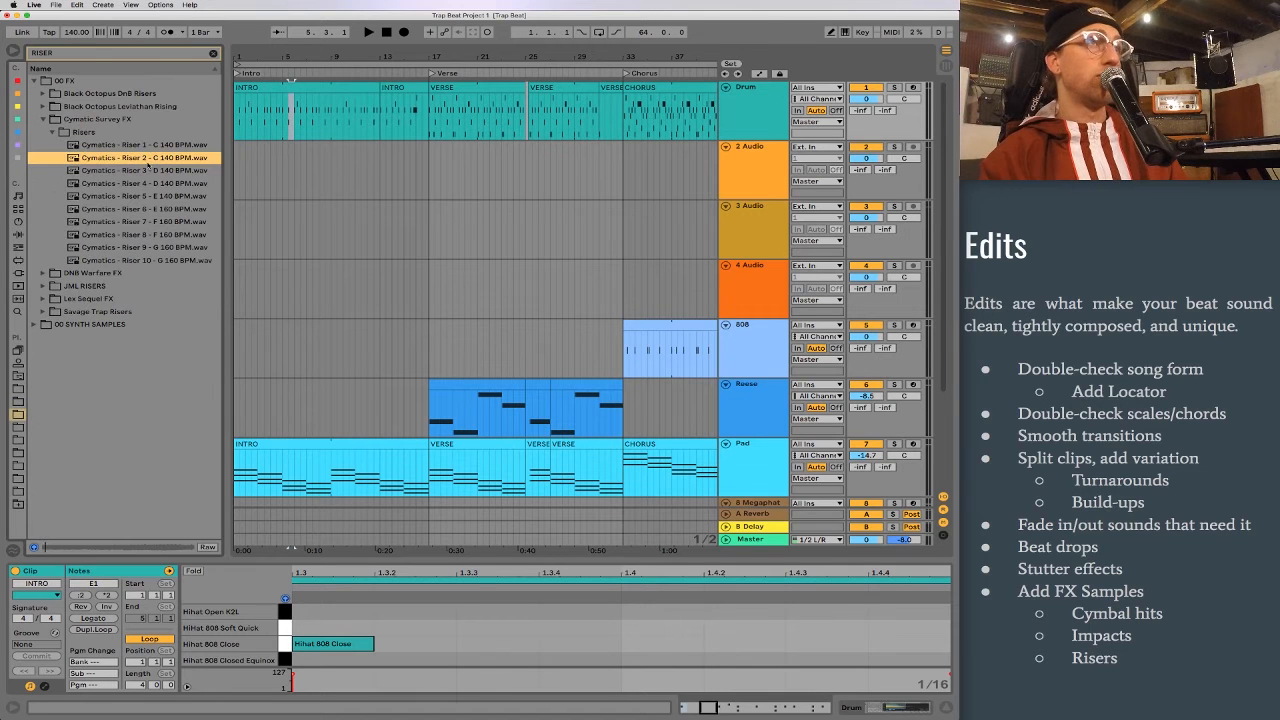
{"action": "left_click", "coordinate": [151, 169]}
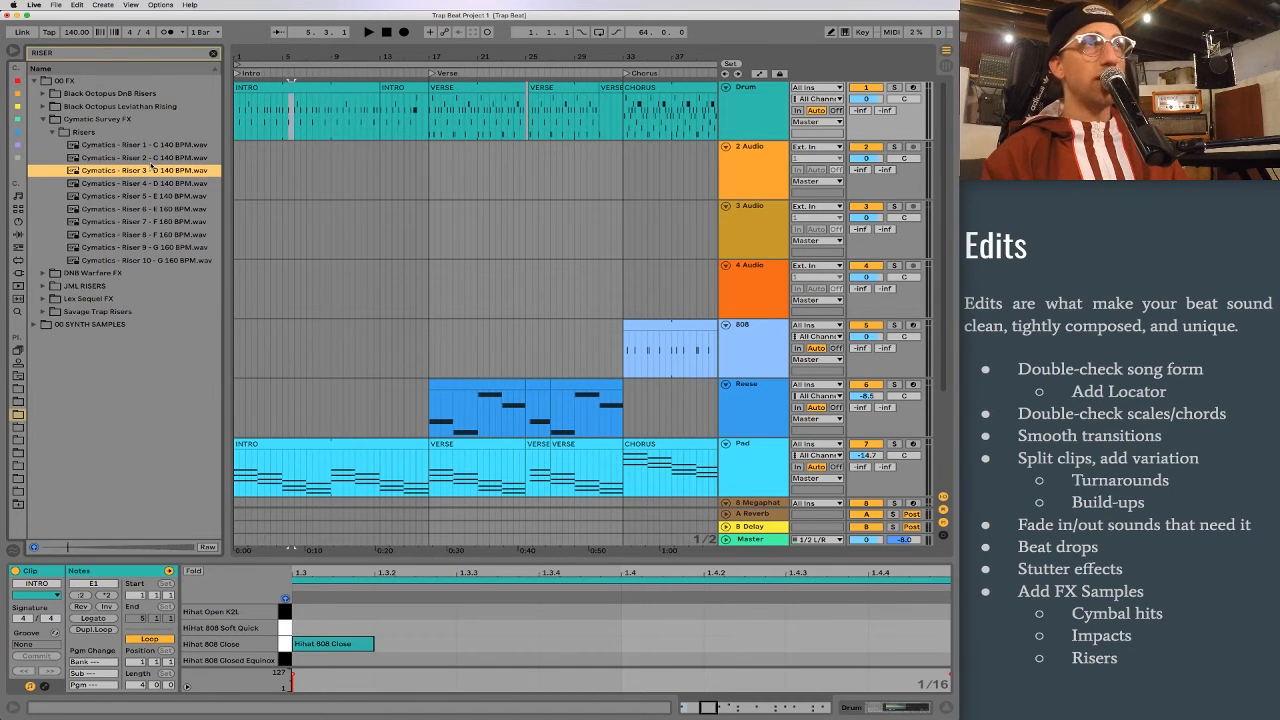
{"action": "key", "text": "Down"}
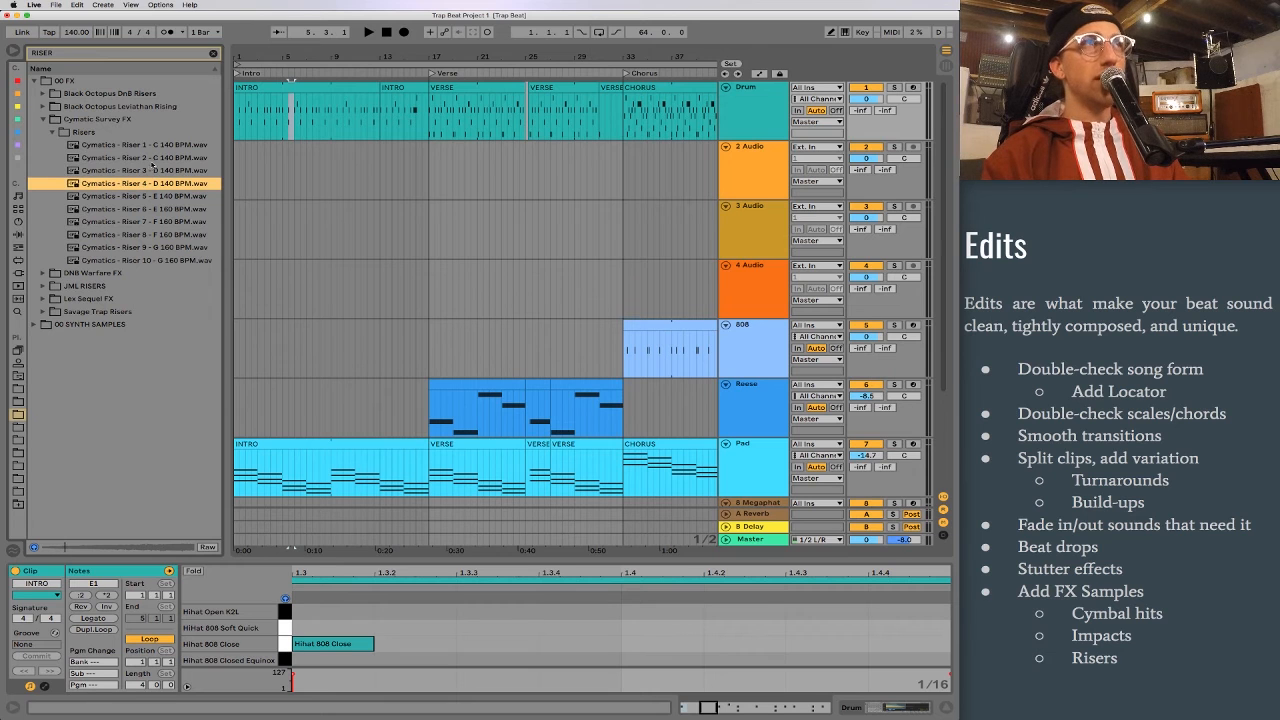
{"action": "key", "text": "Down"}
{"action": "key", "text": "Down"}
{"action": "key", "text": "Down"}
{"action": "key", "text": "Down"}
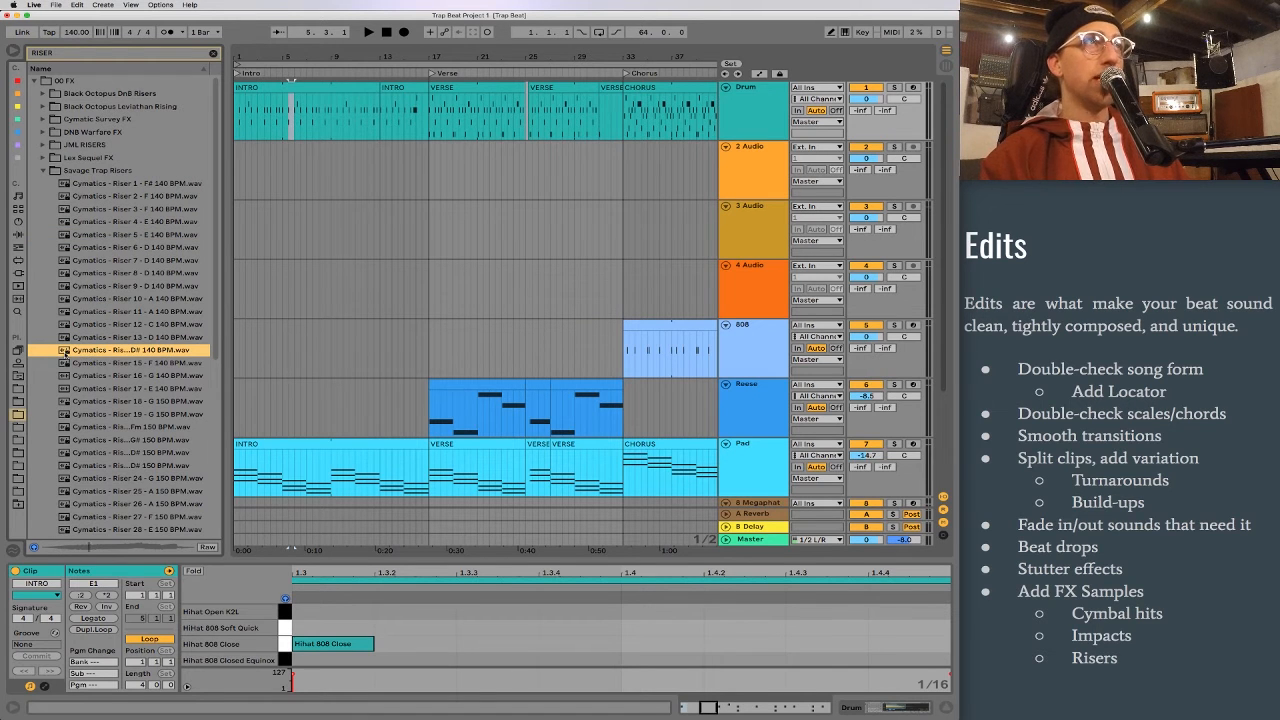
Step: Place the Savage Trap Risers sample Riser 14 - D# 140 BPM at bar 24 on audio track 2, and set the track volume to -25.0 dB
{"action": "left_click_drag", "start_coordinate": [64, 352], "coordinate": [515, 168]}
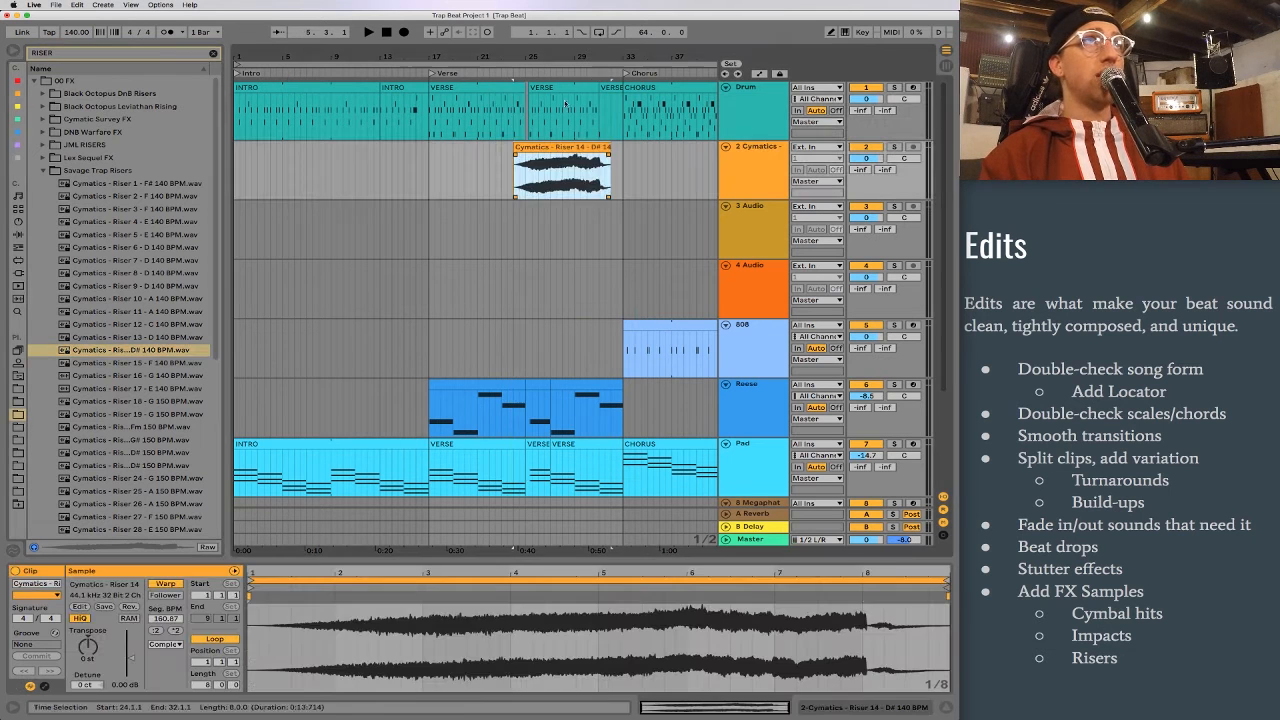
{"action": "left_click_drag", "start_coordinate": [587, 58], "coordinate": [587, 108]}
{"action": "left_click_drag", "start_coordinate": [866, 158], "coordinate": [866, 178]}
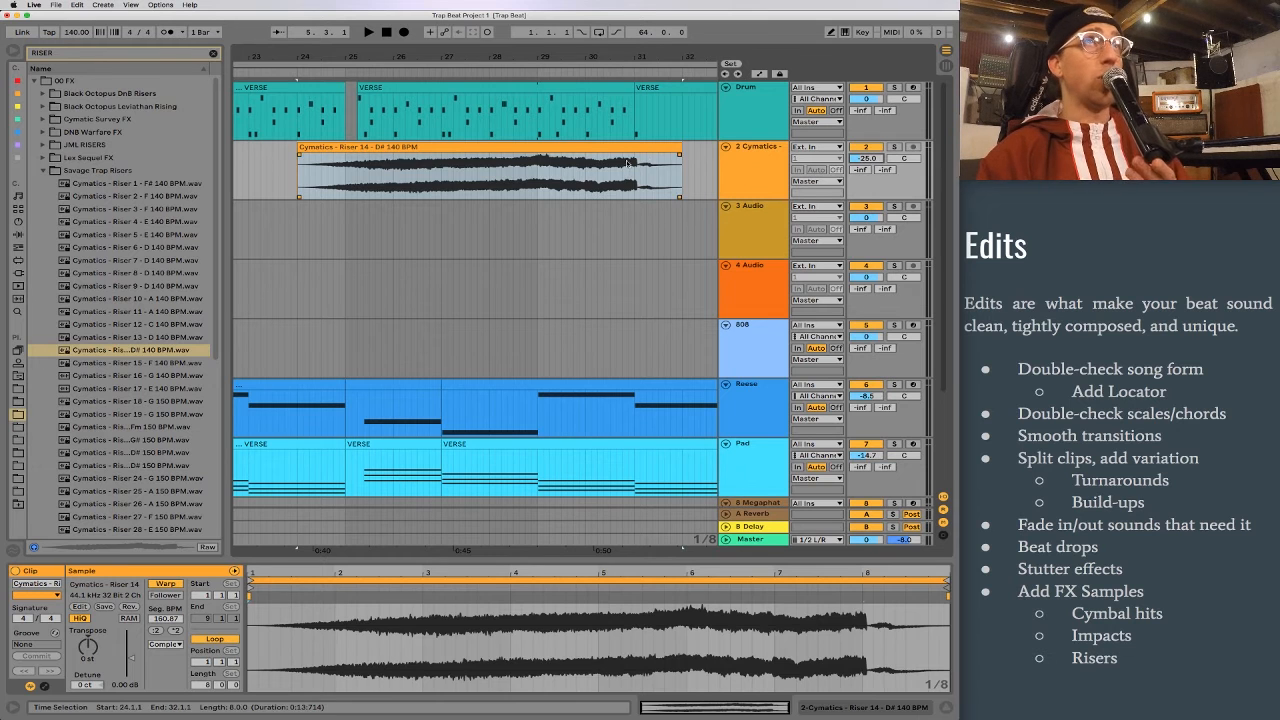
Step: Shift the riser clip to start at 23.4.4 so its loud part ends at bar 31, and play the passage from just before it
{"action": "scroll", "coordinate": [676, 186], "scroll_direction": "right", "scroll_amount": 2}
{"action": "left_click_drag", "start_coordinate": [598, 58], "coordinate": [583, 220]}
{"action": "left_click_drag", "start_coordinate": [581, 149], "coordinate": [572, 151]}
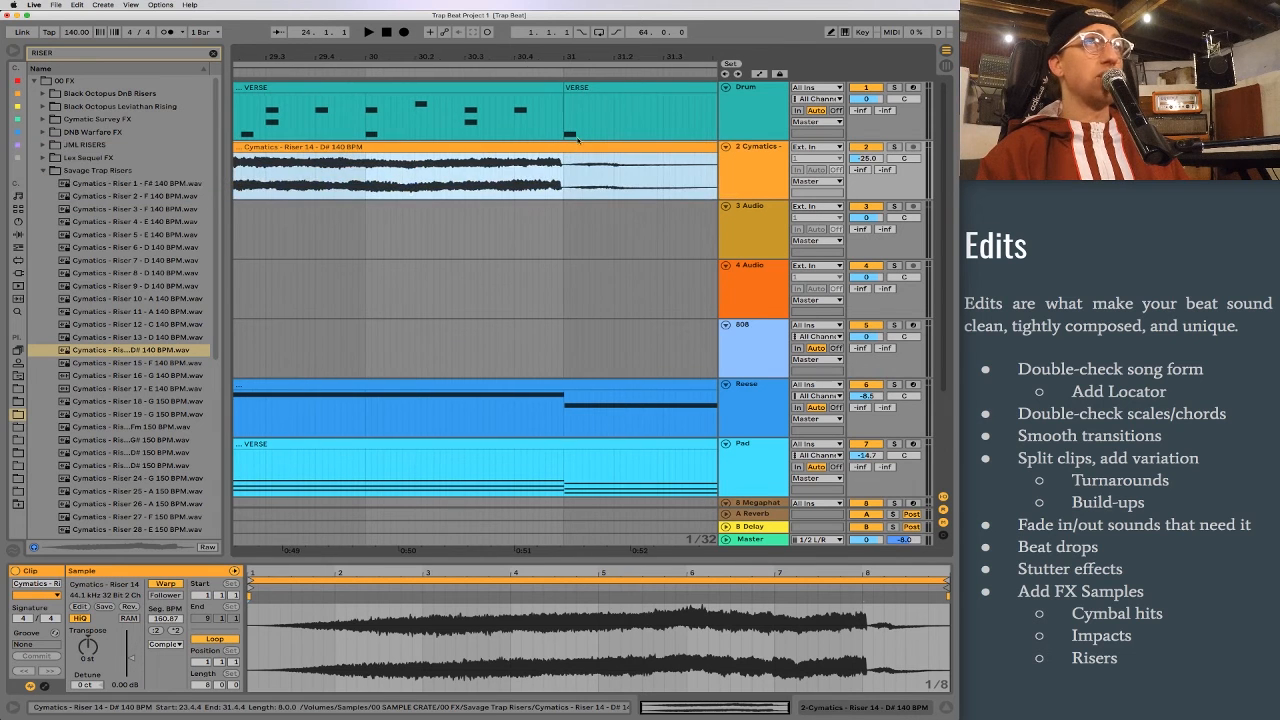
{"action": "left_click_drag", "start_coordinate": [561, 55], "coordinate": [561, 56]}
{"action": "left_click_drag", "start_coordinate": [580, 156], "coordinate": [608, 154]}
{"action": "left_click_drag", "start_coordinate": [564, 51], "coordinate": [564, 14]}
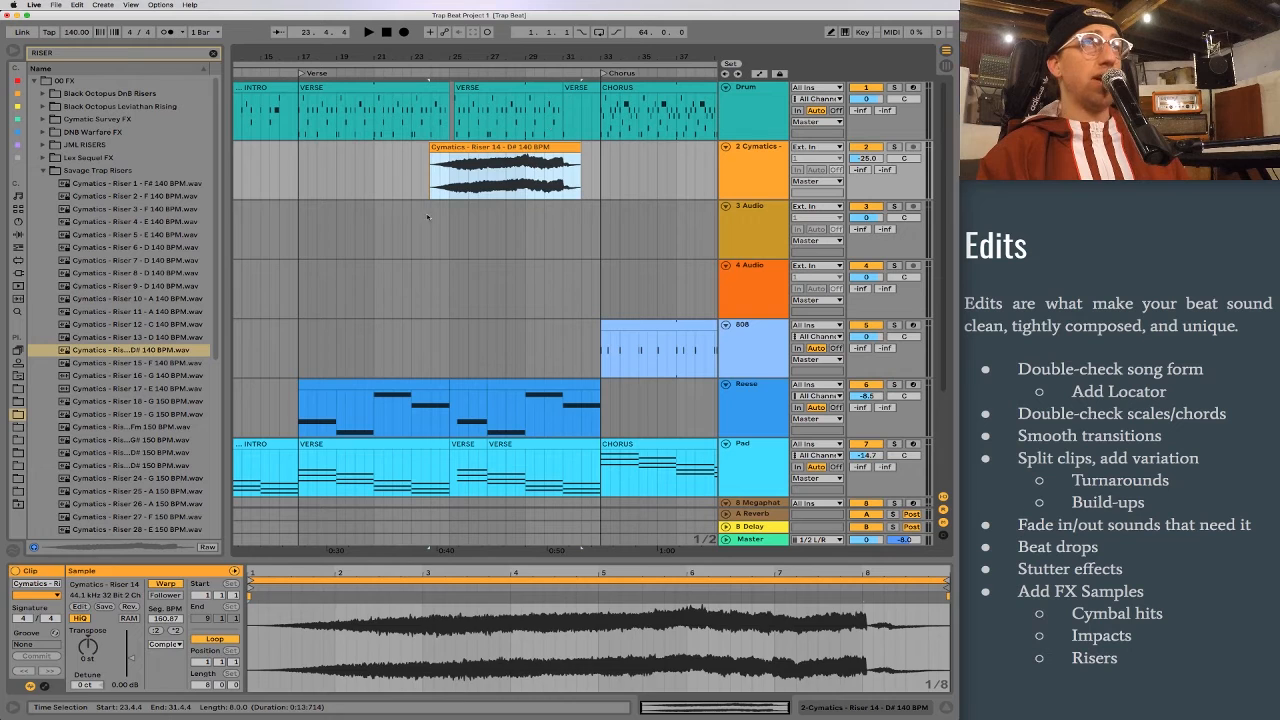
{"action": "left_click", "coordinate": [404, 175]}
{"action": "key", "text": "space"}
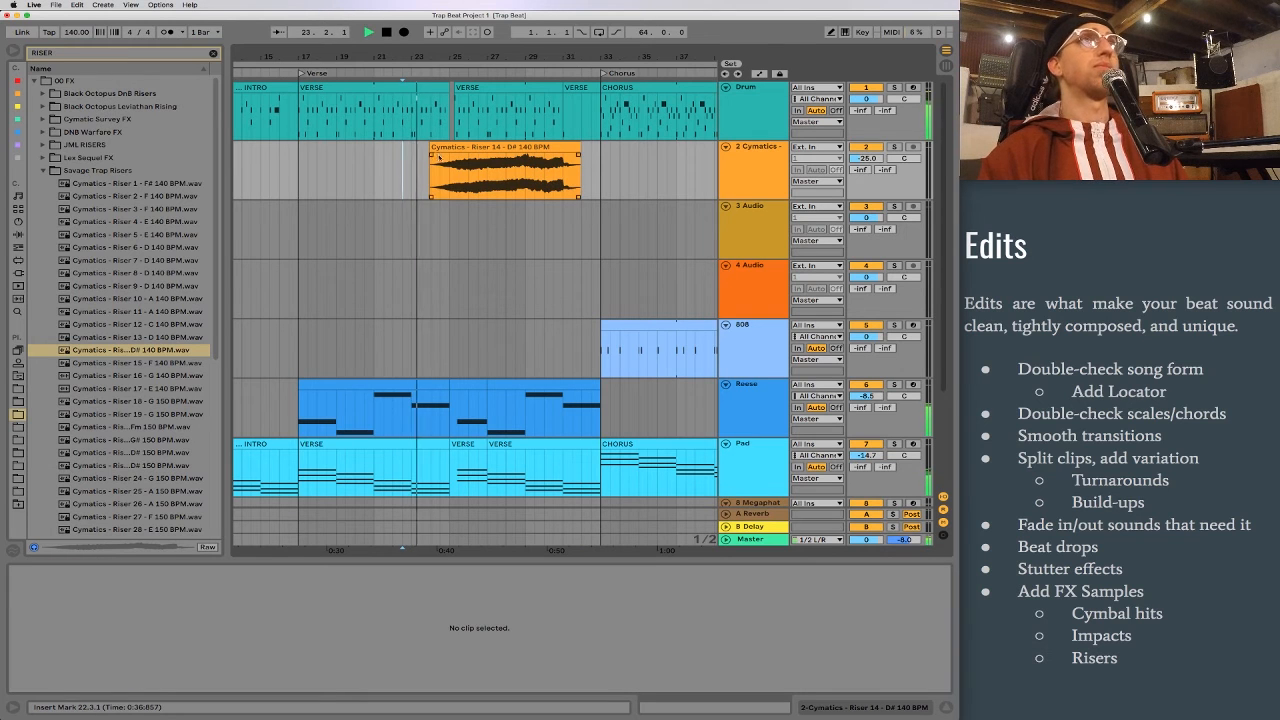
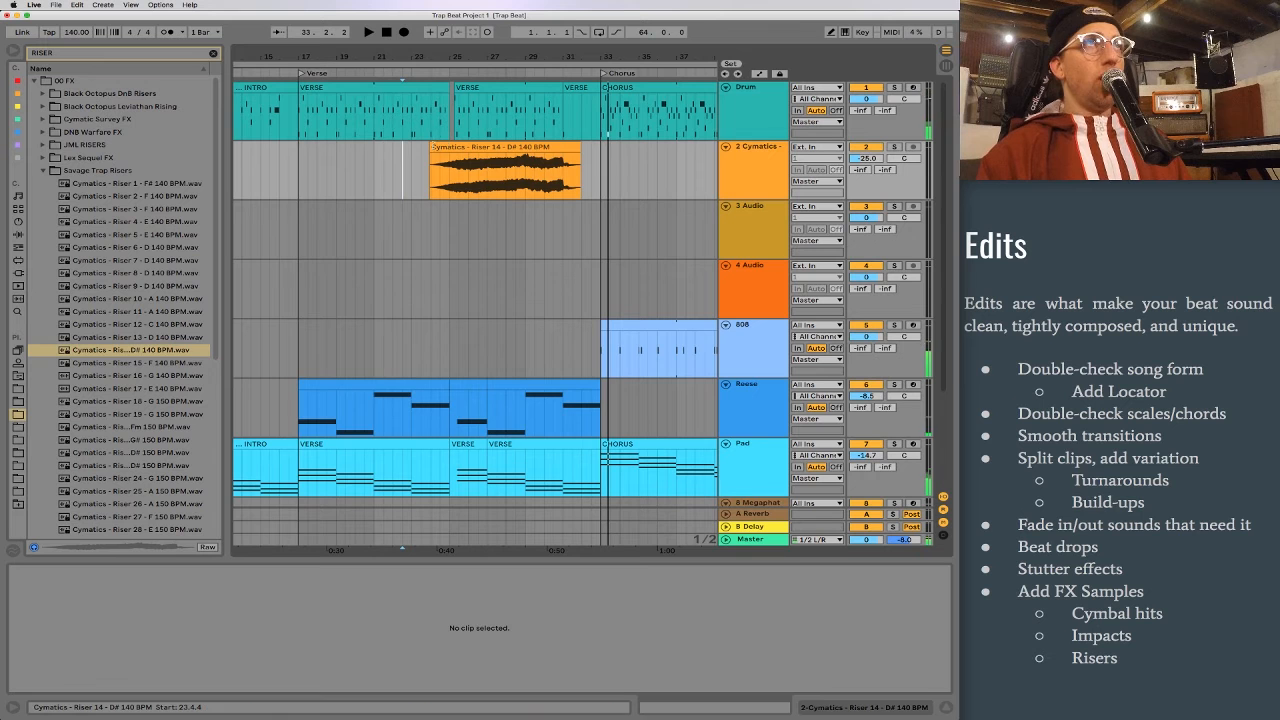
Step: Trim the start of the riser clip on track 2 to 25.2.3 and add a fade-in that ends at bar 31
{"action": "left_click_drag", "start_coordinate": [442, 59], "coordinate": [515, 155]}
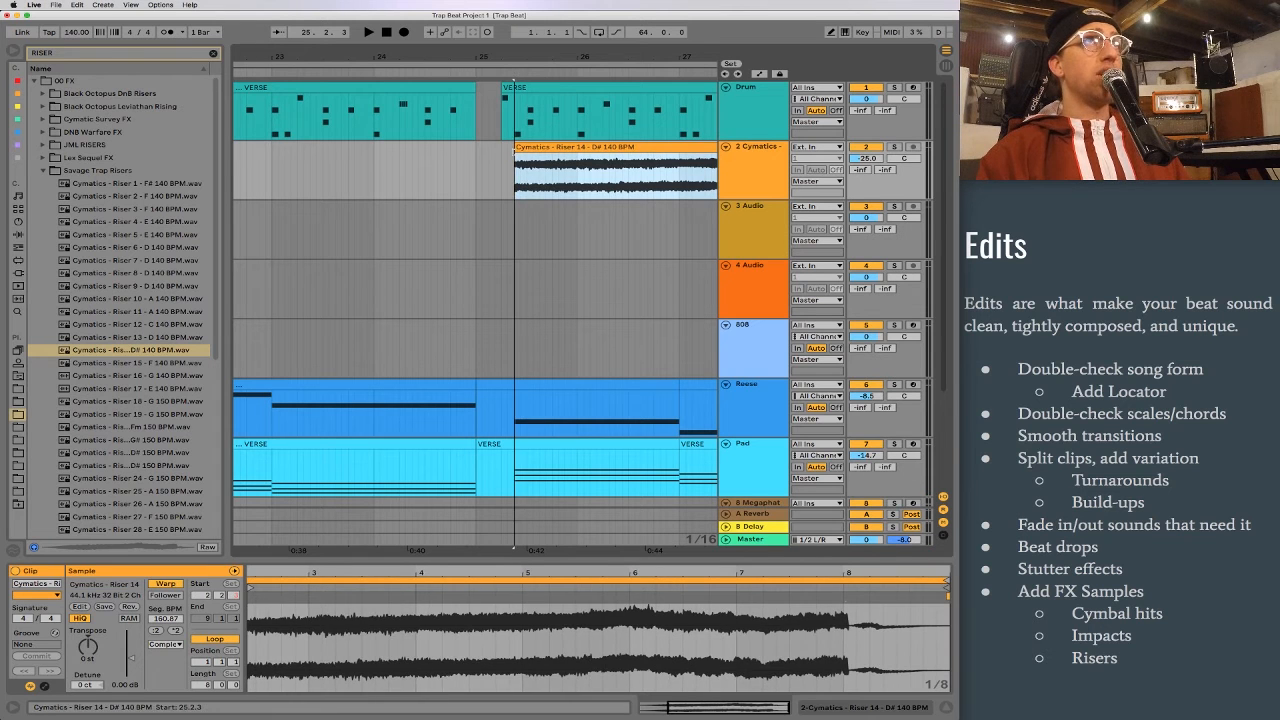
{"action": "left_click_drag", "start_coordinate": [516, 155], "coordinate": [602, 158]}
{"action": "left_click_drag", "start_coordinate": [635, 56], "coordinate": [393, 18]}
{"action": "left_click_drag", "start_coordinate": [381, 156], "coordinate": [537, 157]}
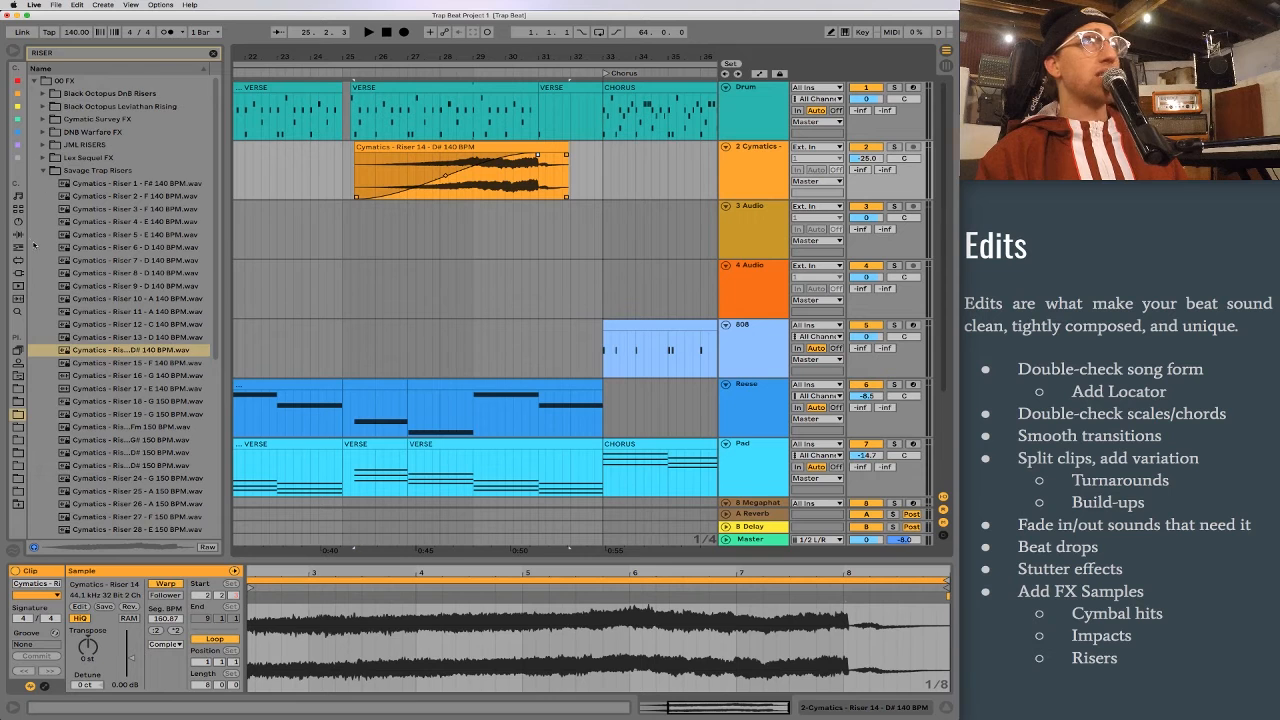
Step: Clear the riser search, open the Cymbal folder under Drum Hits, and preview Crash Distant Metal.aif and Crash Duster.aif
{"action": "left_click", "coordinate": [18, 209]}
{"action": "left_click", "coordinate": [213, 53]}
{"action": "left_click", "coordinate": [75, 82]}
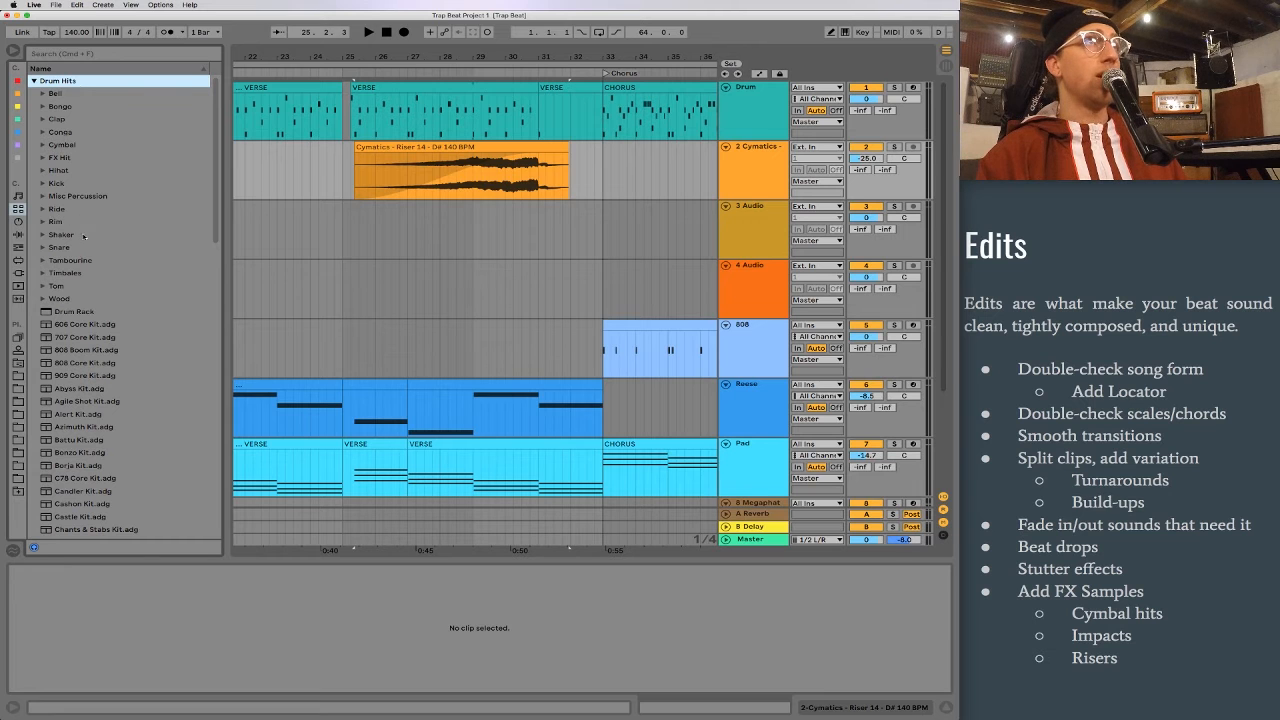
{"action": "double_click", "coordinate": [62, 144]}
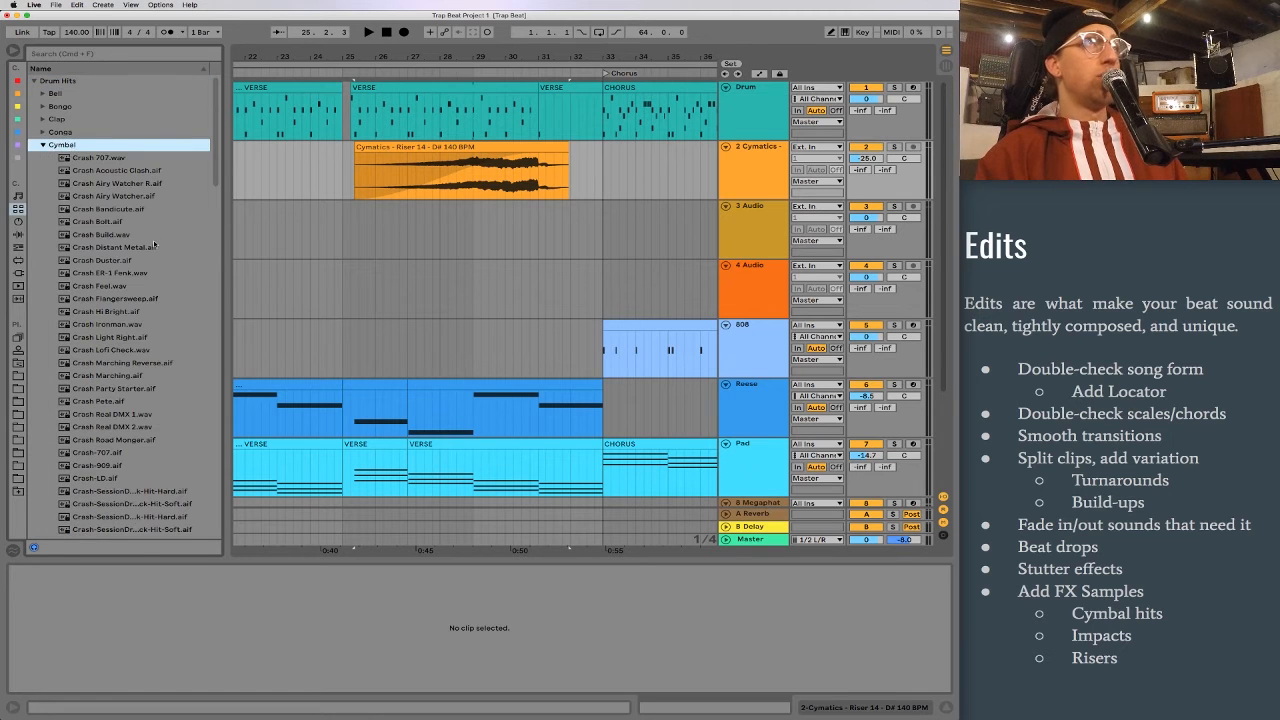
{"action": "left_click", "coordinate": [154, 246]}
{"action": "key", "text": "Down"}
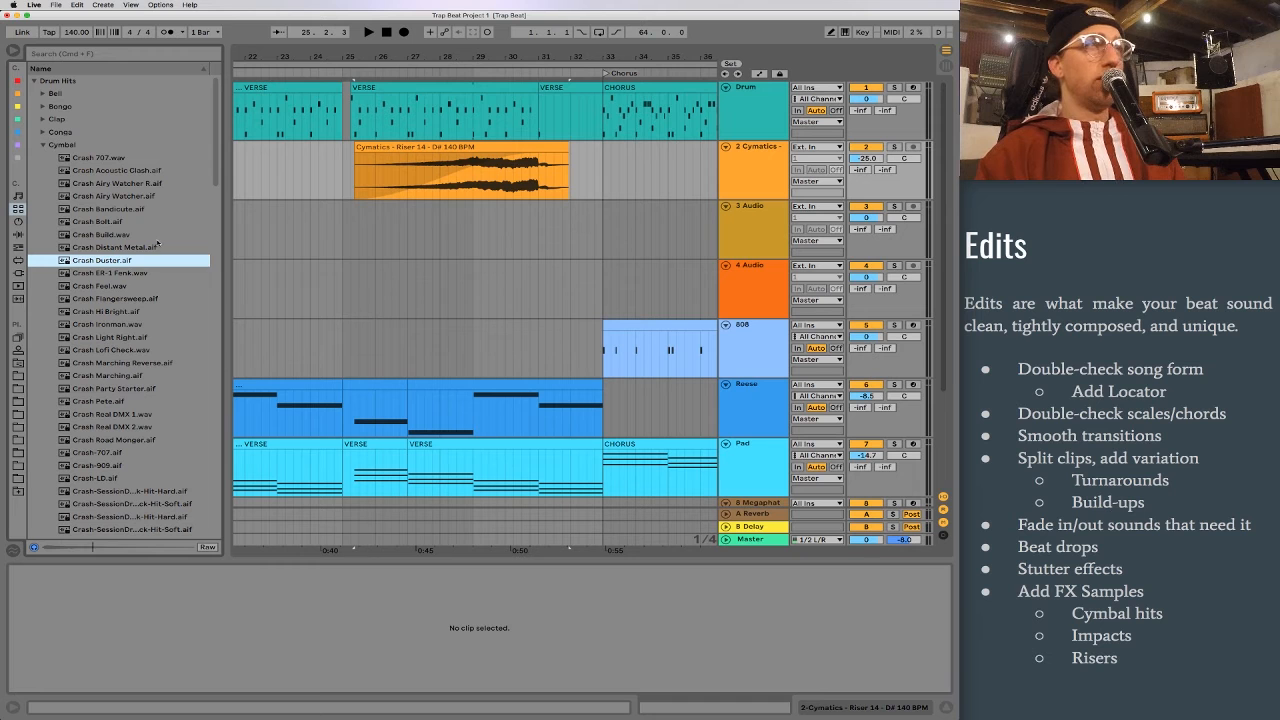
Step: Place Crash Duster.aif at bar 33 on audio track 3 at -13.0 dB, and play the transition from 29.4.1
{"action": "left_click_drag", "start_coordinate": [62, 262], "coordinate": [607, 228]}
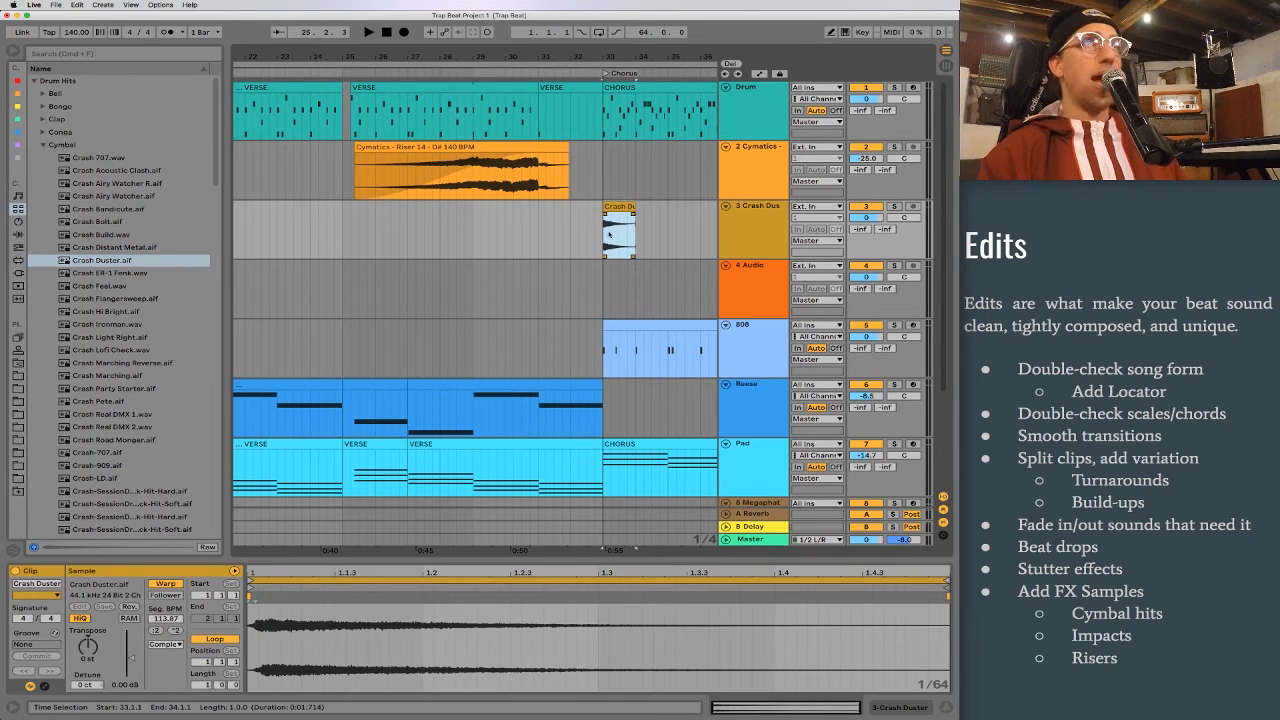
{"action": "left_click", "coordinate": [497, 240]}
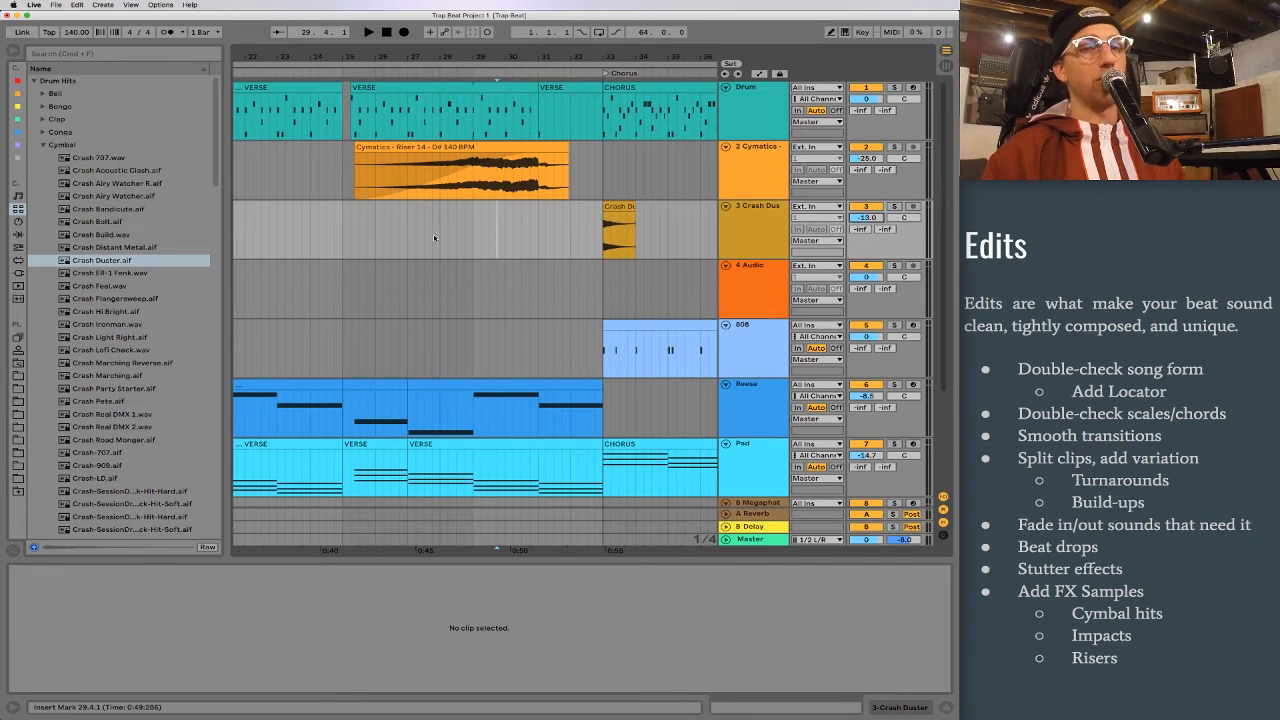
{"action": "key", "text": "space"}
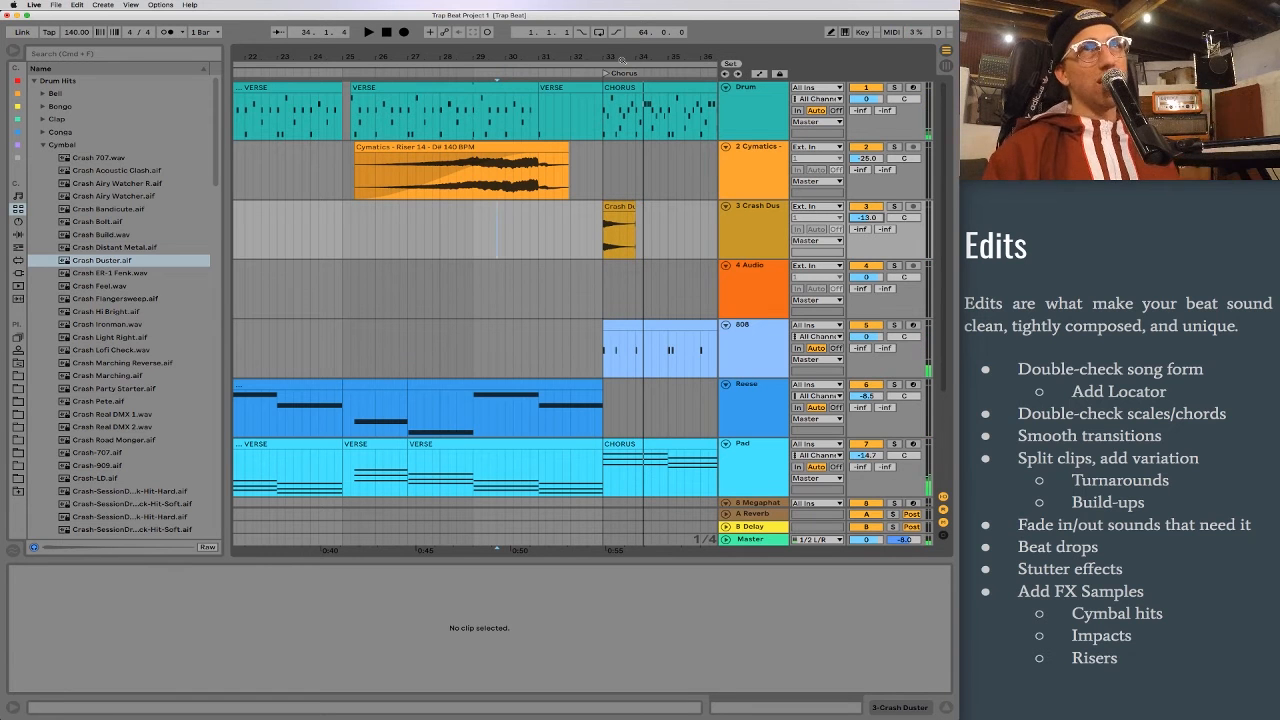
Step: Copy the Crash Duster clip to bar 65, where the second chorus starts
{"action": "left_click_drag", "start_coordinate": [635, 60], "coordinate": [404, 18]}
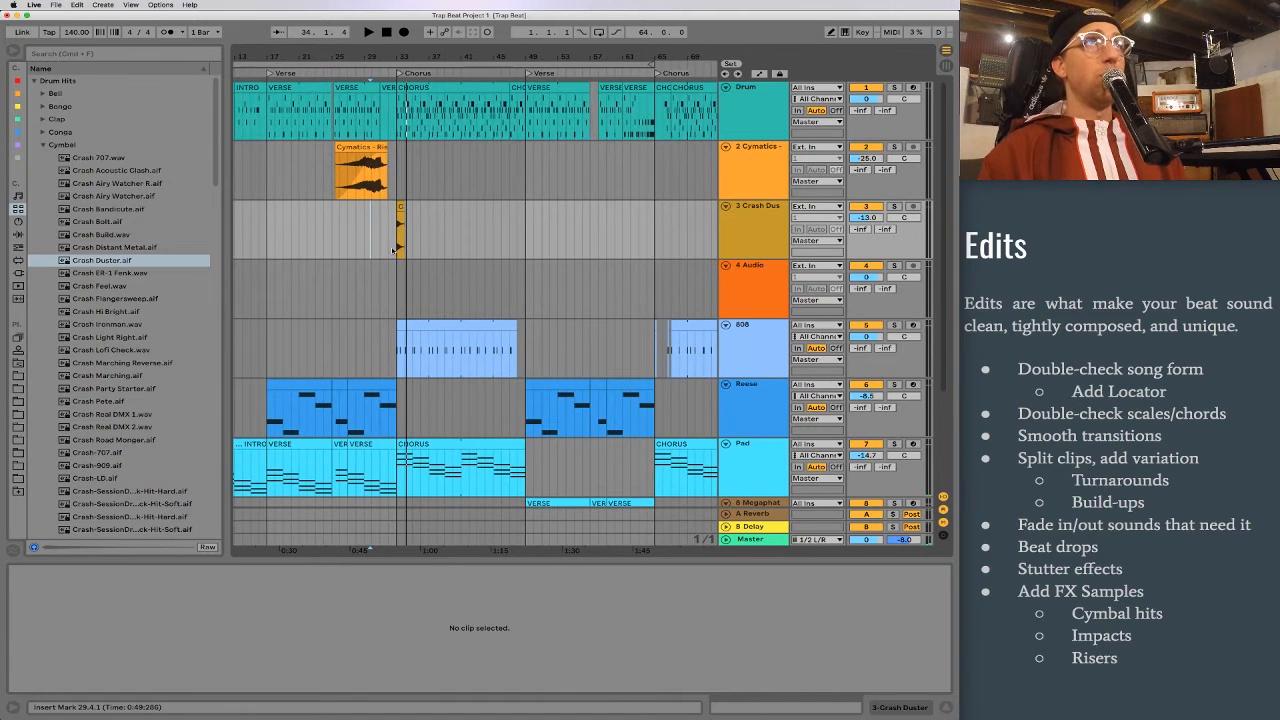
{"action": "left_click_drag", "start_coordinate": [498, 57], "coordinate": [436, 35]}
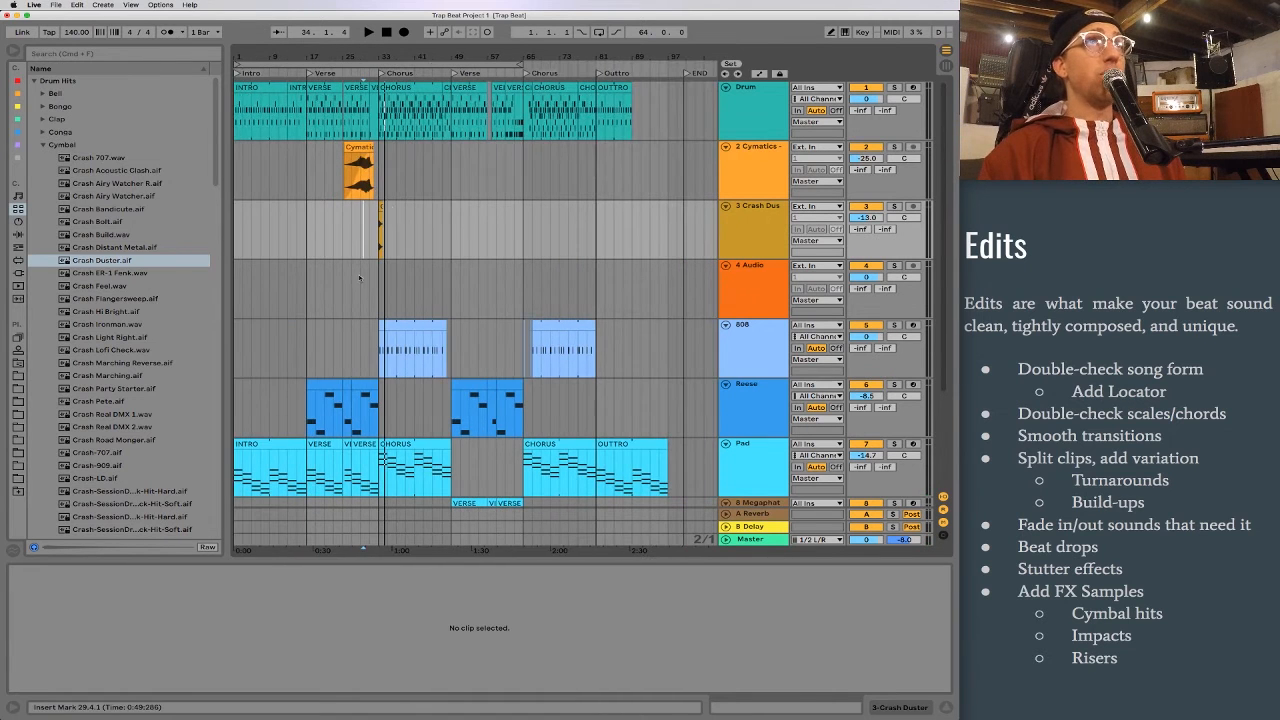
{"action": "left_click", "coordinate": [380, 204]}
{"action": "scroll", "coordinate": [380, 204], "scroll_direction": "down", "scroll_amount": 1}
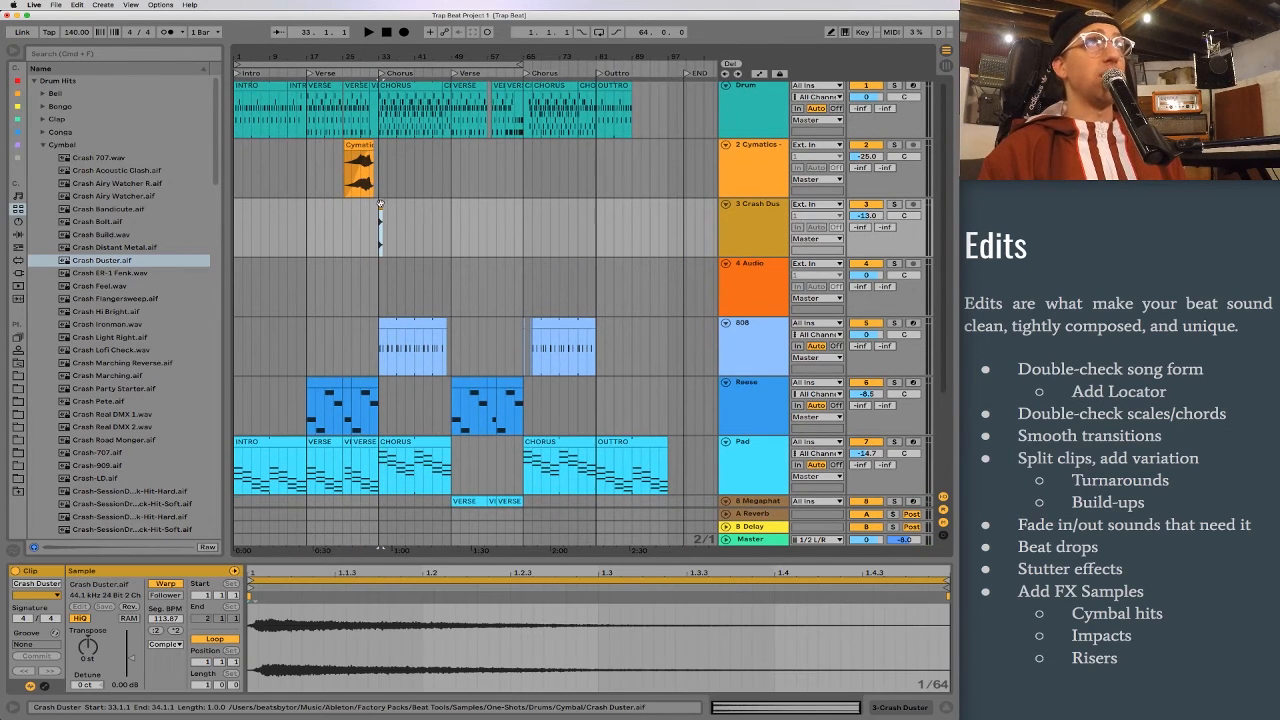
{"action": "left_click", "coordinate": [523, 226]}
{"action": "key", "text": "super+v"}
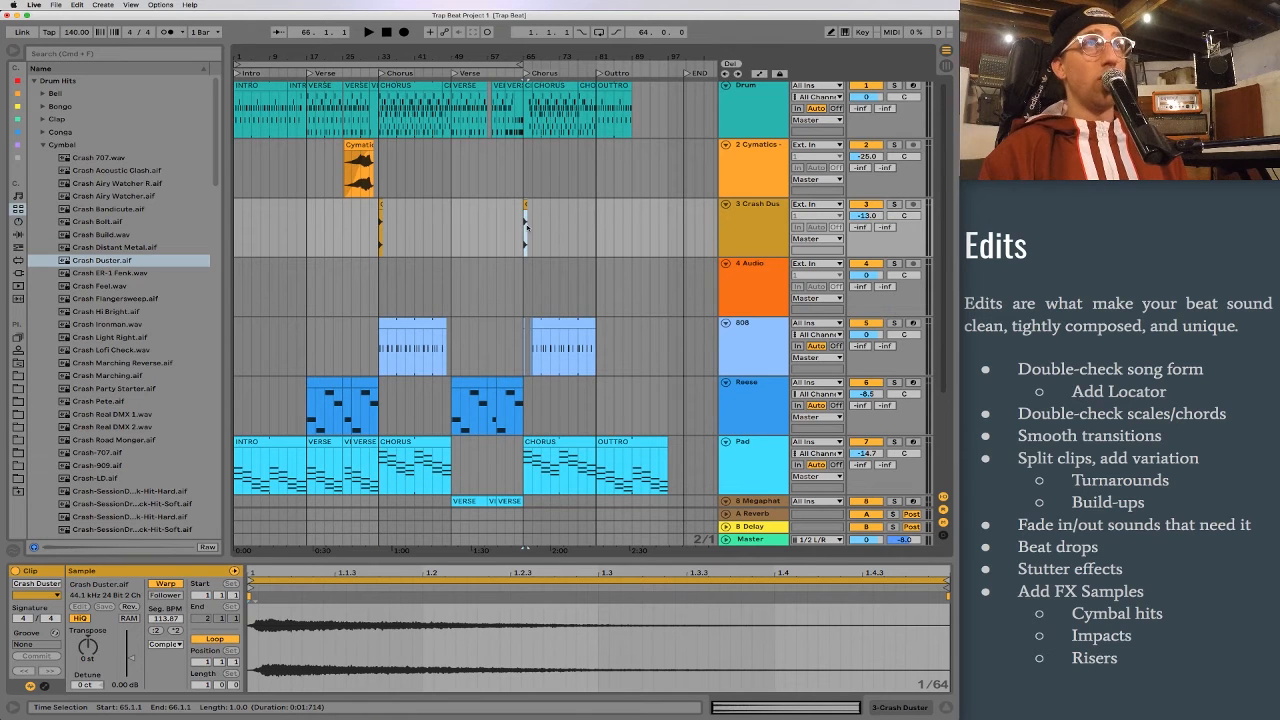
Step: Close the Cymbal folder, open the Ride folder, and preview the samples around Ride Bell Ironman.aif and Ride Bluesbreak.wav
{"action": "left_click", "coordinate": [41, 144]}
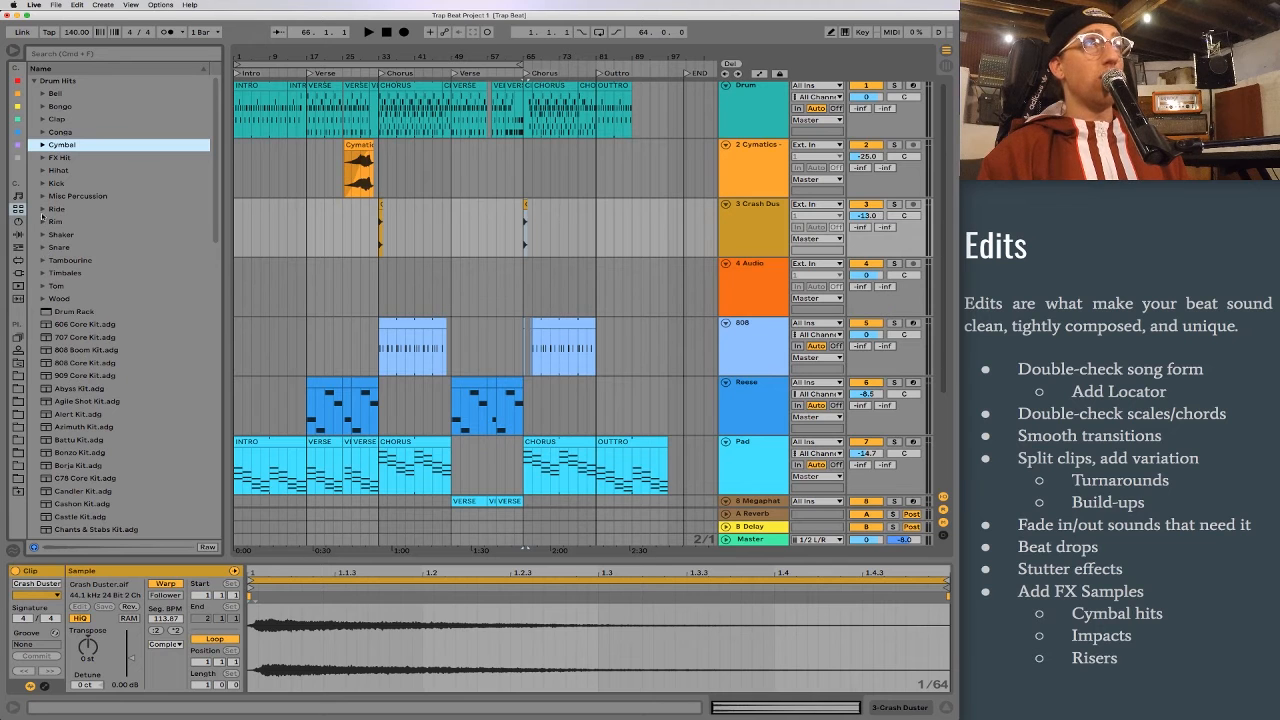
{"action": "left_click", "coordinate": [42, 209]}
{"action": "left_click", "coordinate": [110, 298]}
{"action": "left_click", "coordinate": [117, 310]}
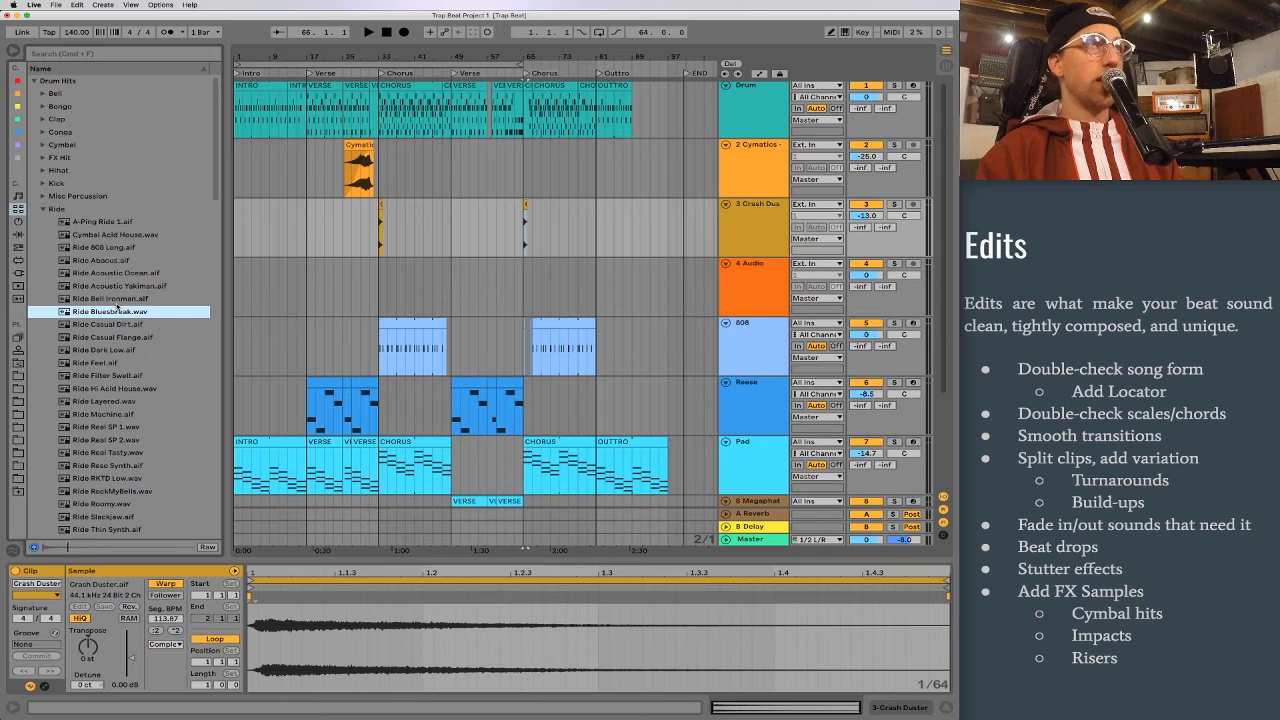
{"action": "key", "text": "Up"}
{"action": "key", "text": "Up"}
{"action": "key", "text": "Down"}
{"action": "key", "text": "Down"}
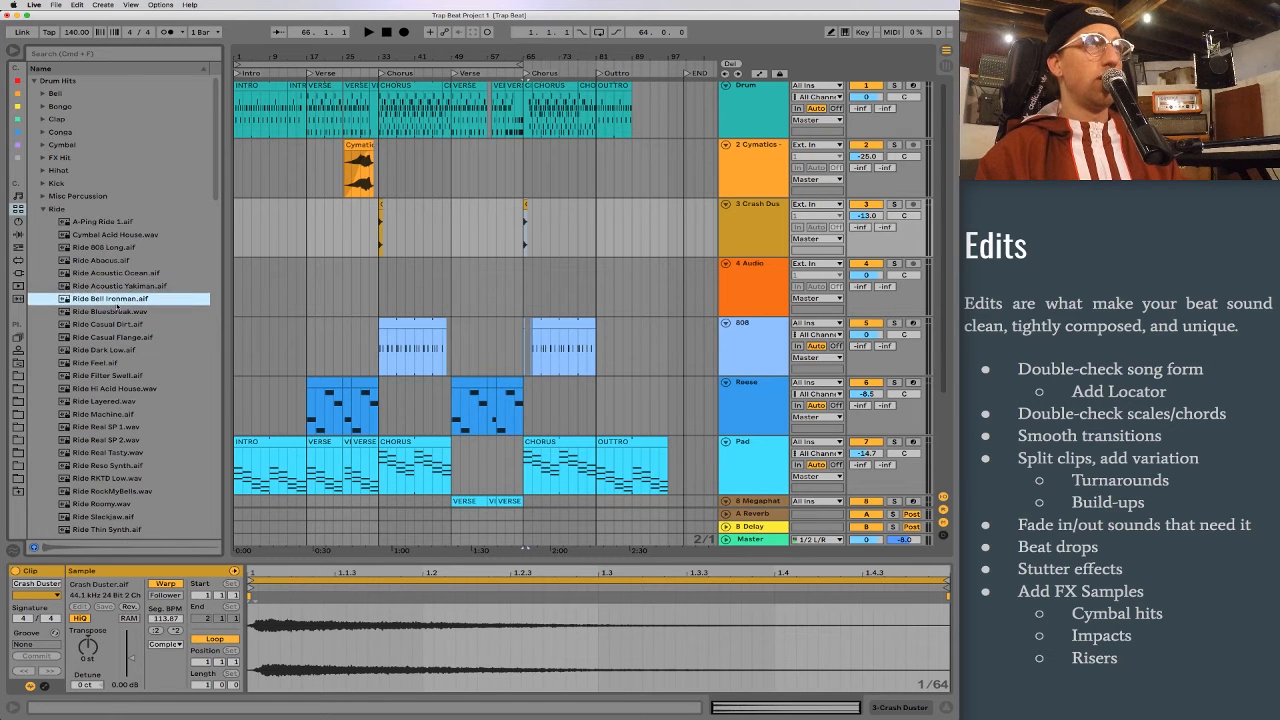
Step: Place Ride Bluesbreak.wav at bars 49 and 17 on audio track 4 at -14.3 dB, and play from bar 17
{"action": "left_click_drag", "start_coordinate": [65, 318], "coordinate": [453, 302]}
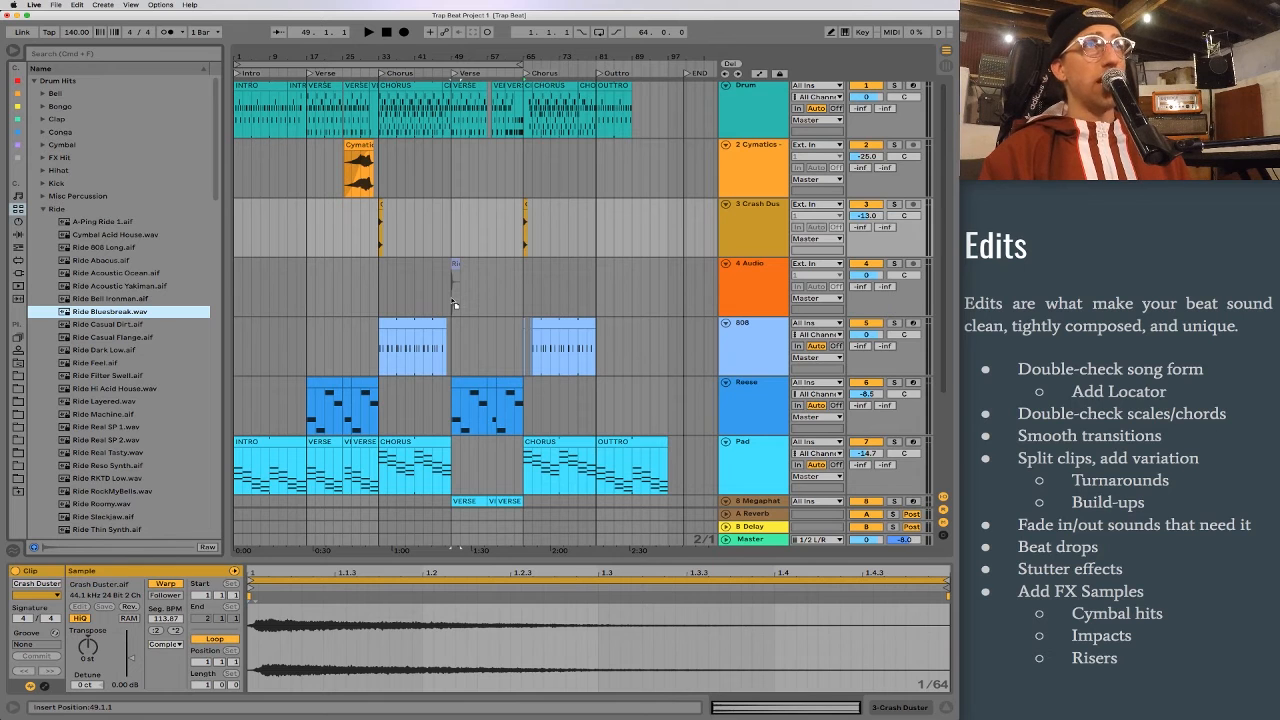
{"action": "left_click_drag", "start_coordinate": [453, 302], "coordinate": [312, 284]}
{"action": "left_click", "coordinate": [867, 274]}
{"action": "left_click_drag", "start_coordinate": [867, 274], "coordinate": [867, 278]}
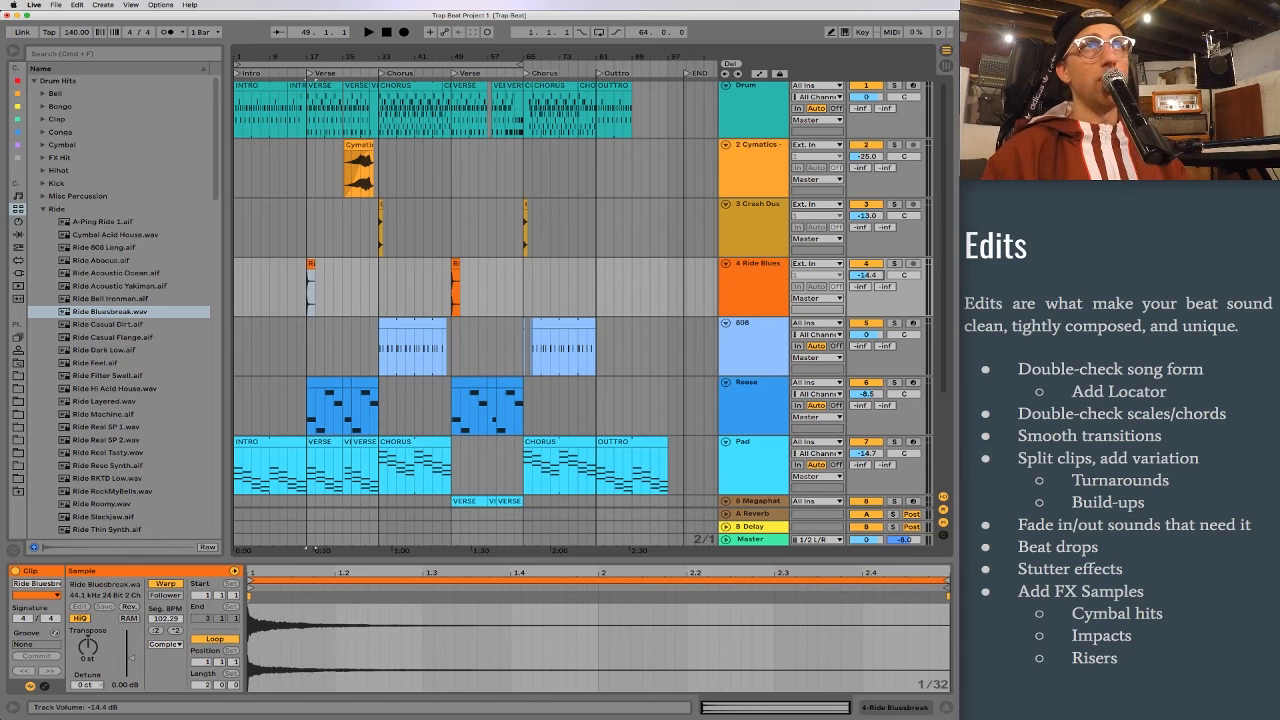
{"action": "left_click", "coordinate": [308, 233]}
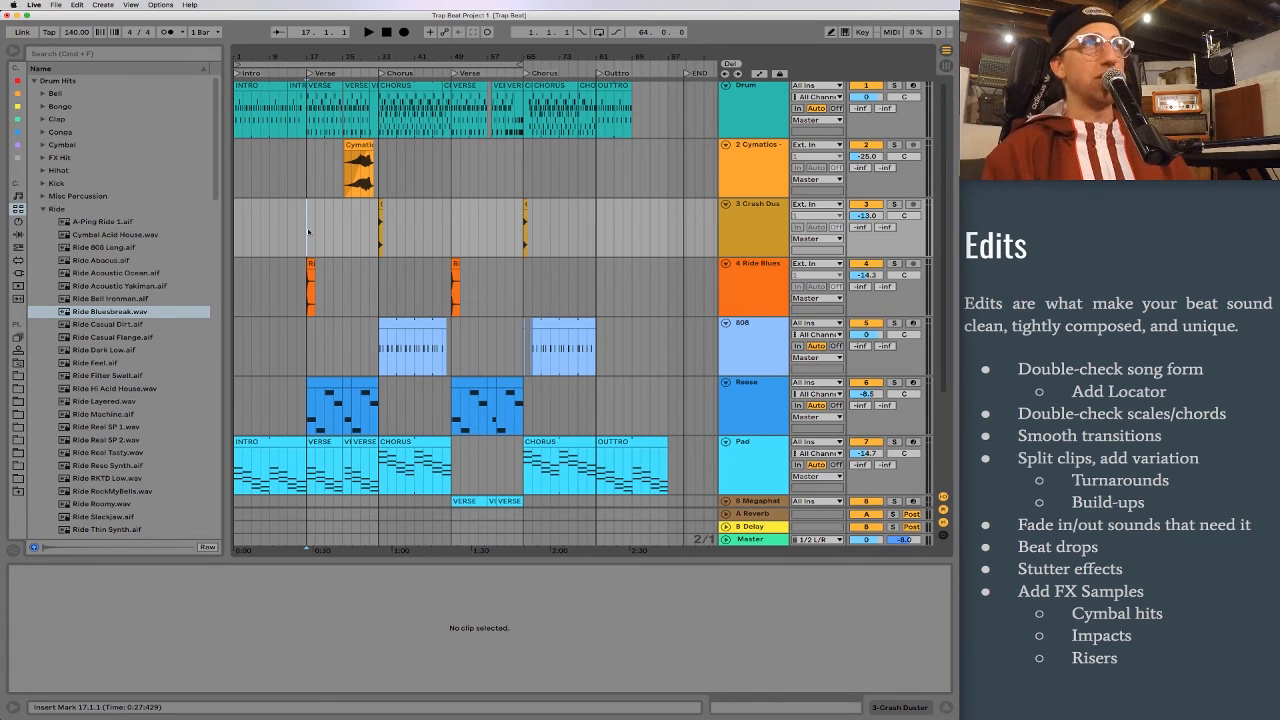
{"action": "key", "text": "space"}
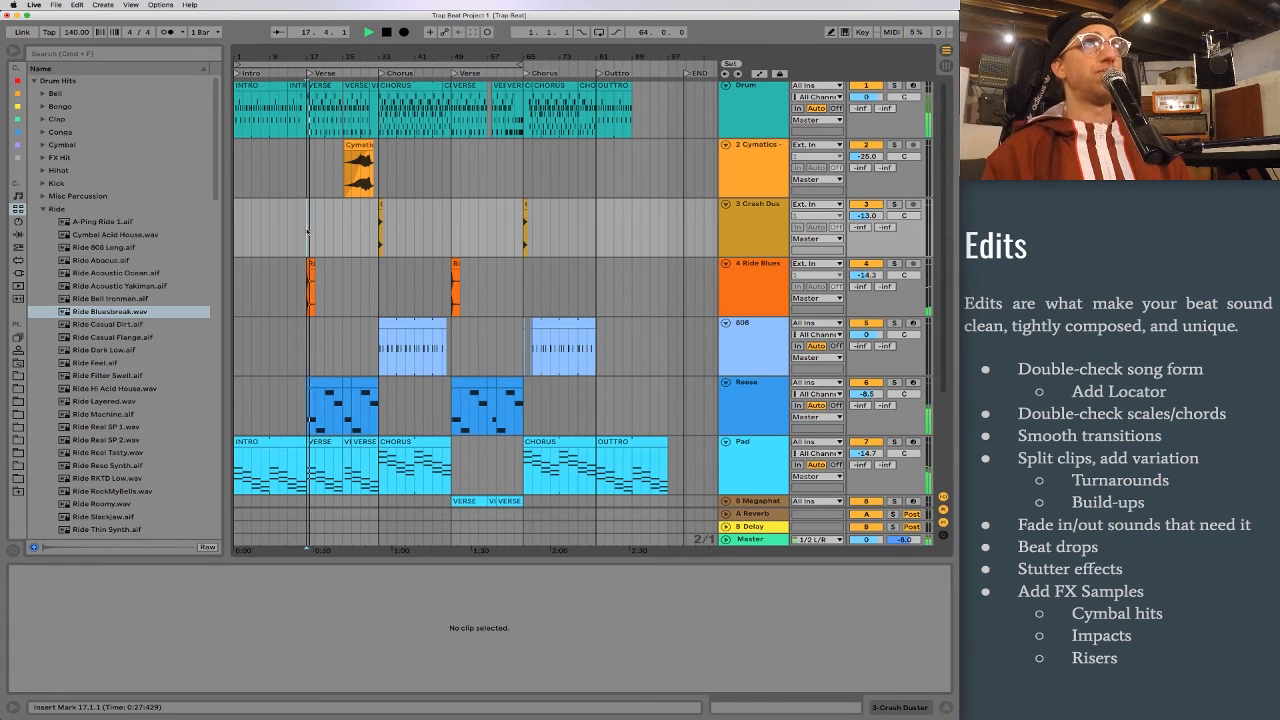
{"action": "key", "text": "space"}
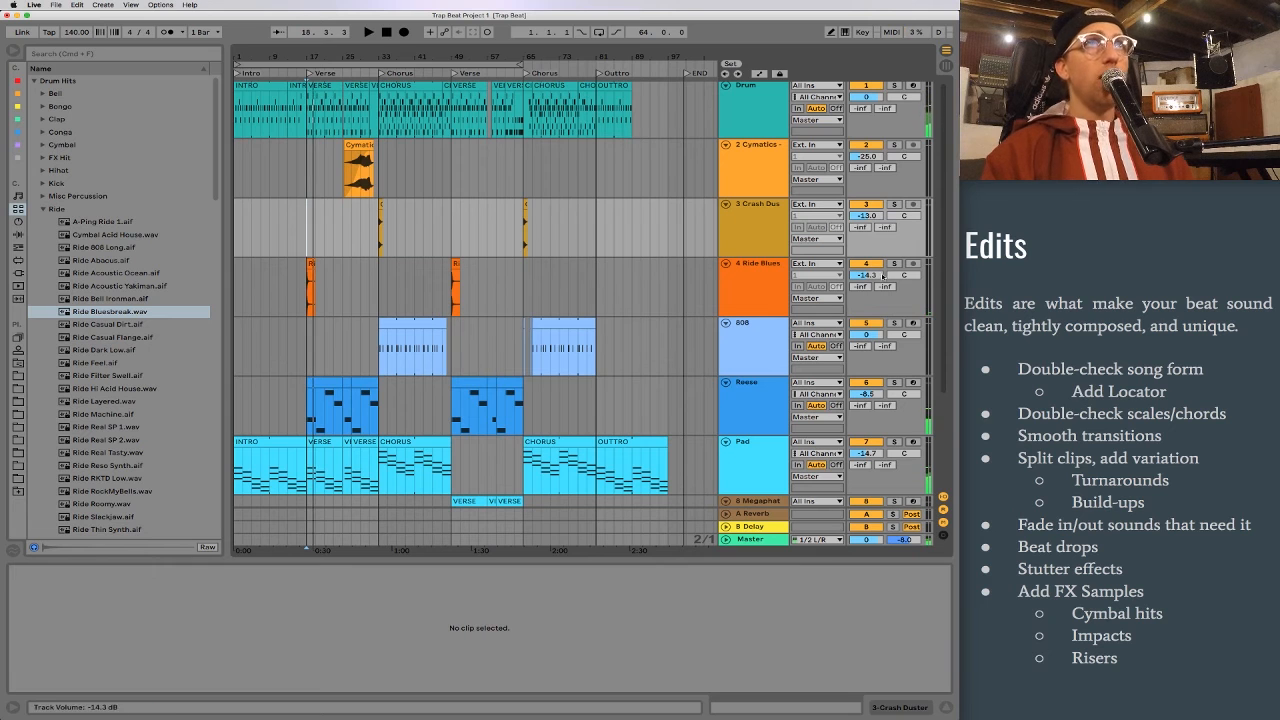
Step: Solo the 4 Ride Blues track and set its A Reverb send to -8.4 dB while playing from bar 17
{"action": "left_click", "coordinate": [894, 263]}
{"action": "mouse_move", "coordinate": [862, 288]}
{"action": "left_mouse_down"}
{"action": "mouse_move", "coordinate": [860, 270]}
{"action": "mouse_move", "coordinate": [859, 297]}
{"action": "left_mouse_up"}
{"action": "key", "text": "space"}
{"action": "key", "text": "space"}
{"action": "key", "text": "space"}
{"action": "scroll", "coordinate": [859, 288], "scroll_direction": "down", "scroll_amount": 1}
{"action": "key", "text": "space"}
Step: Set the ride track's B Delay send to -11.0 dB, and play from bar 17 with the solo turned off
{"action": "key", "text": "space"}
{"action": "left_click", "coordinate": [726, 513]}
{"action": "key", "text": "space"}
{"action": "key", "text": "space"}
{"action": "key", "text": "space"}
{"action": "scroll", "coordinate": [727, 469], "scroll_direction": "down", "scroll_amount": 1}
{"action": "left_click", "coordinate": [726, 469]}
{"action": "left_click_drag", "start_coordinate": [886, 281], "coordinate": [884, 282]}
{"action": "key", "text": "space"}
{"action": "key", "text": "space"}
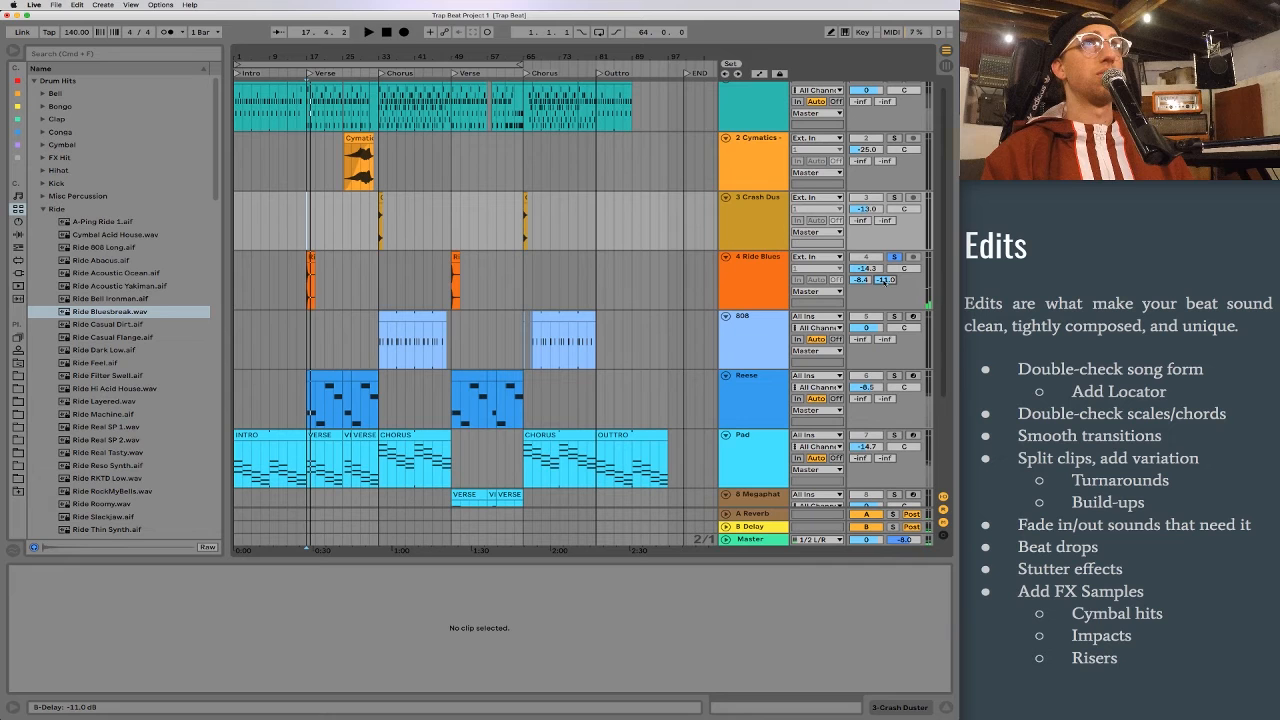
{"action": "key", "text": "space"}
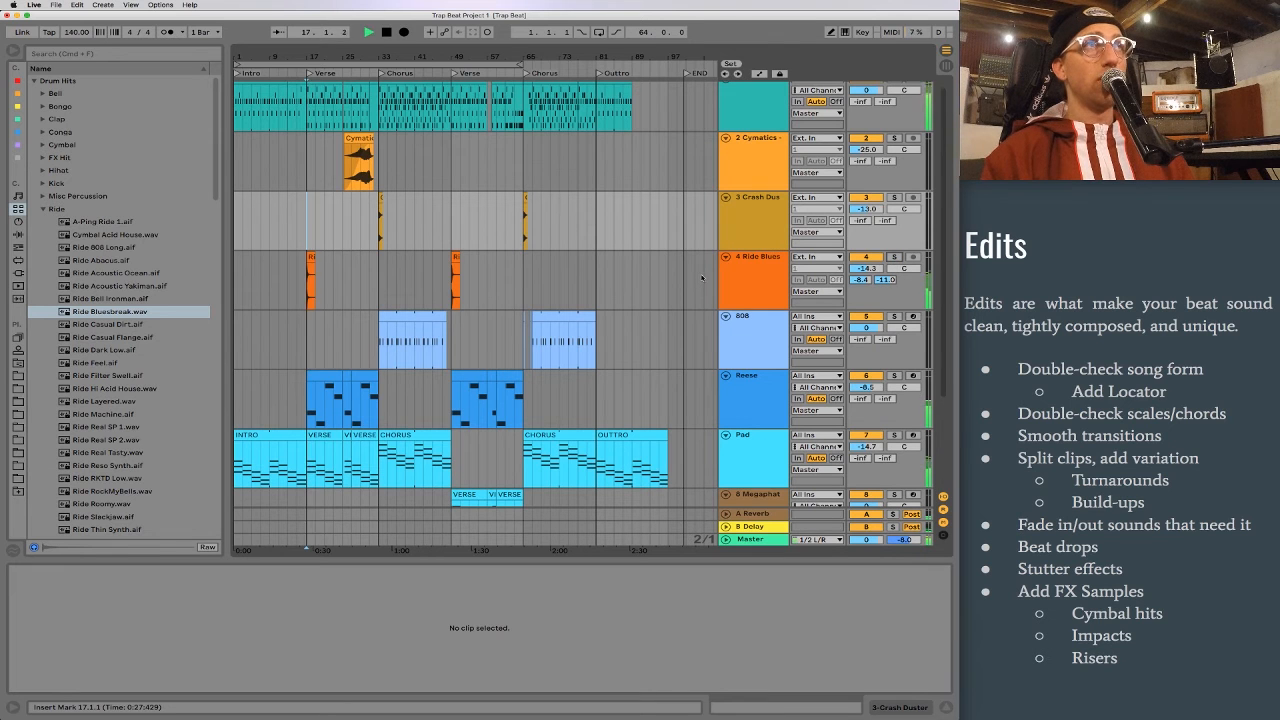
{"action": "key", "text": "space"}
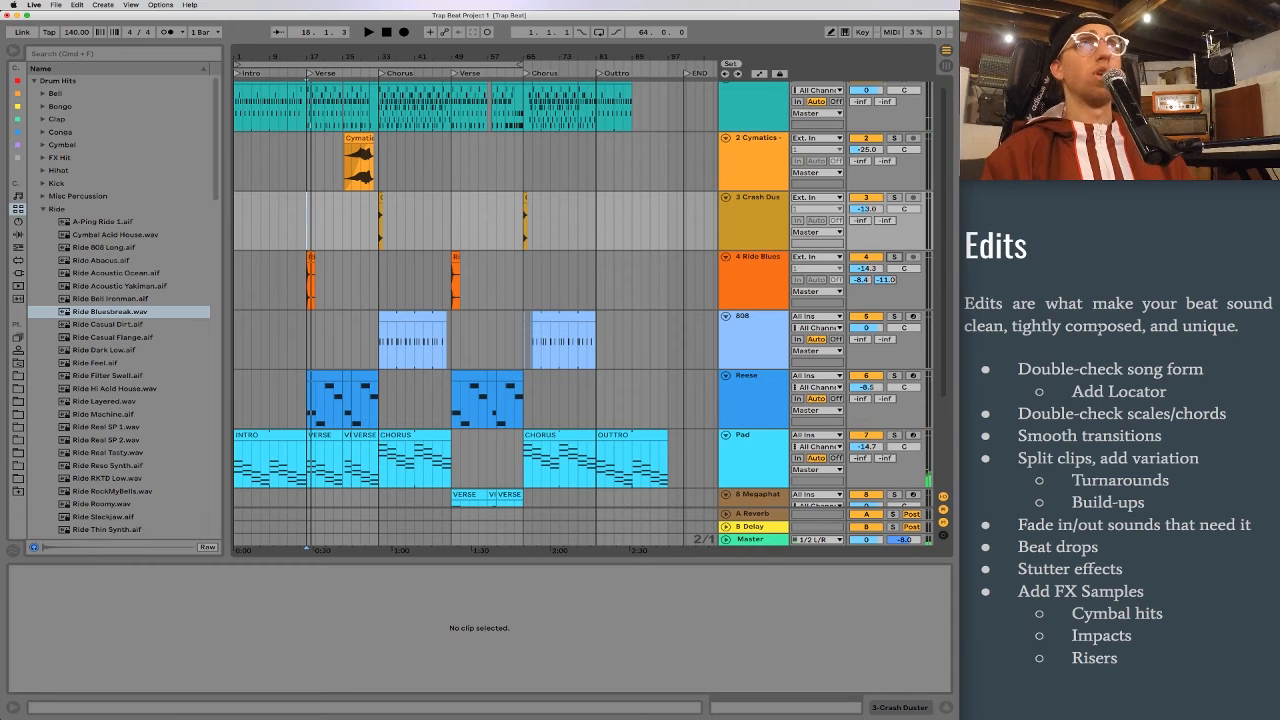
Step: Insert an audio track below the ride track and search the Samples category for "IMPACT"
{"action": "left_click", "coordinate": [763, 277]}
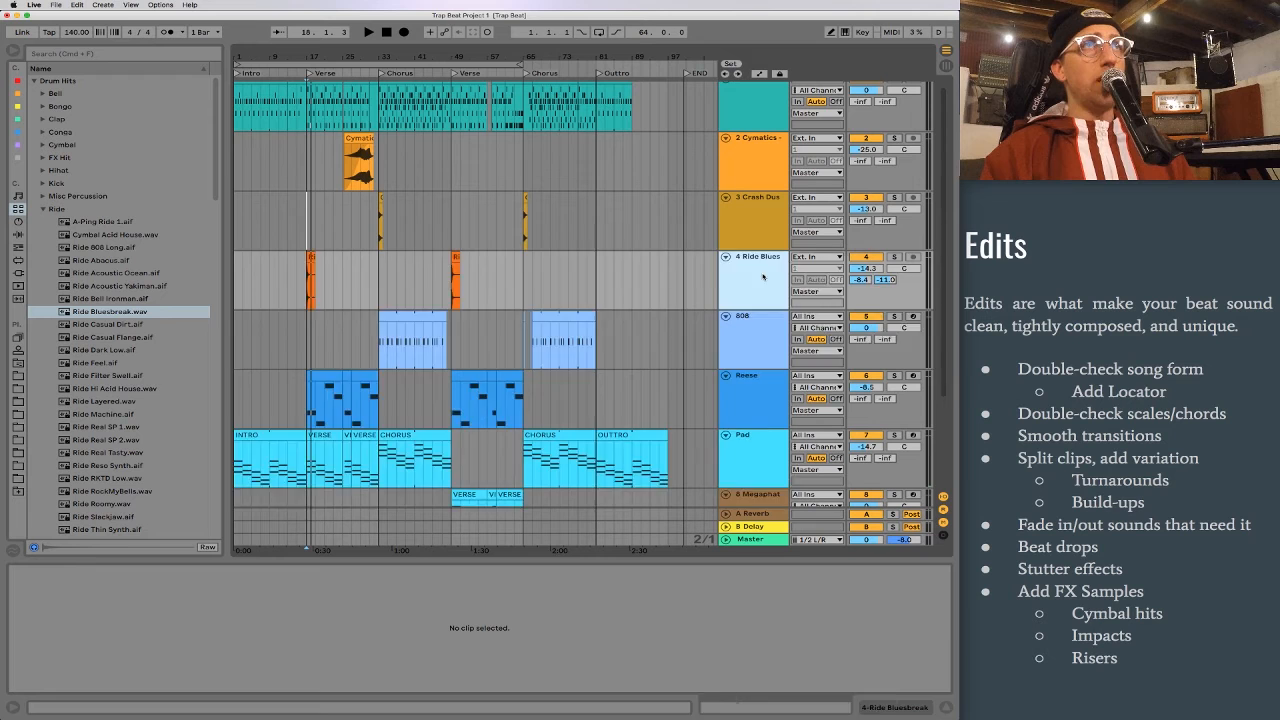
{"action": "key", "text": "super+t"}
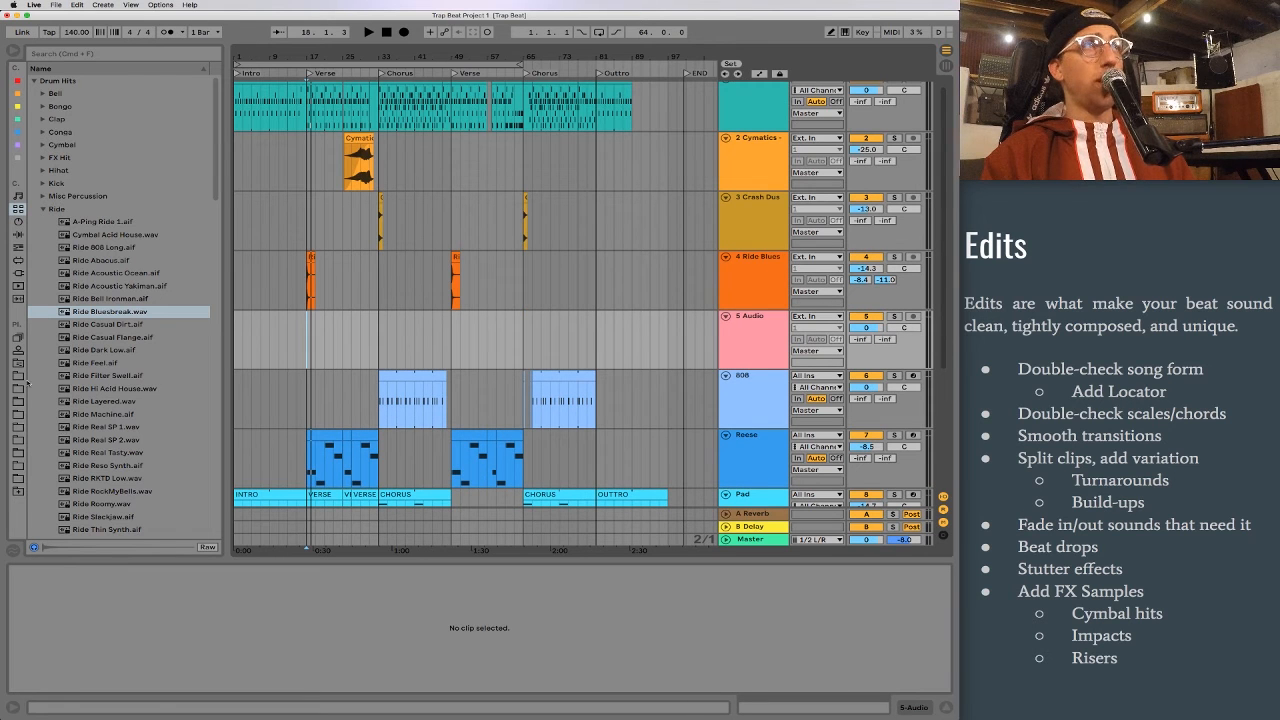
{"action": "left_click", "coordinate": [18, 298]}
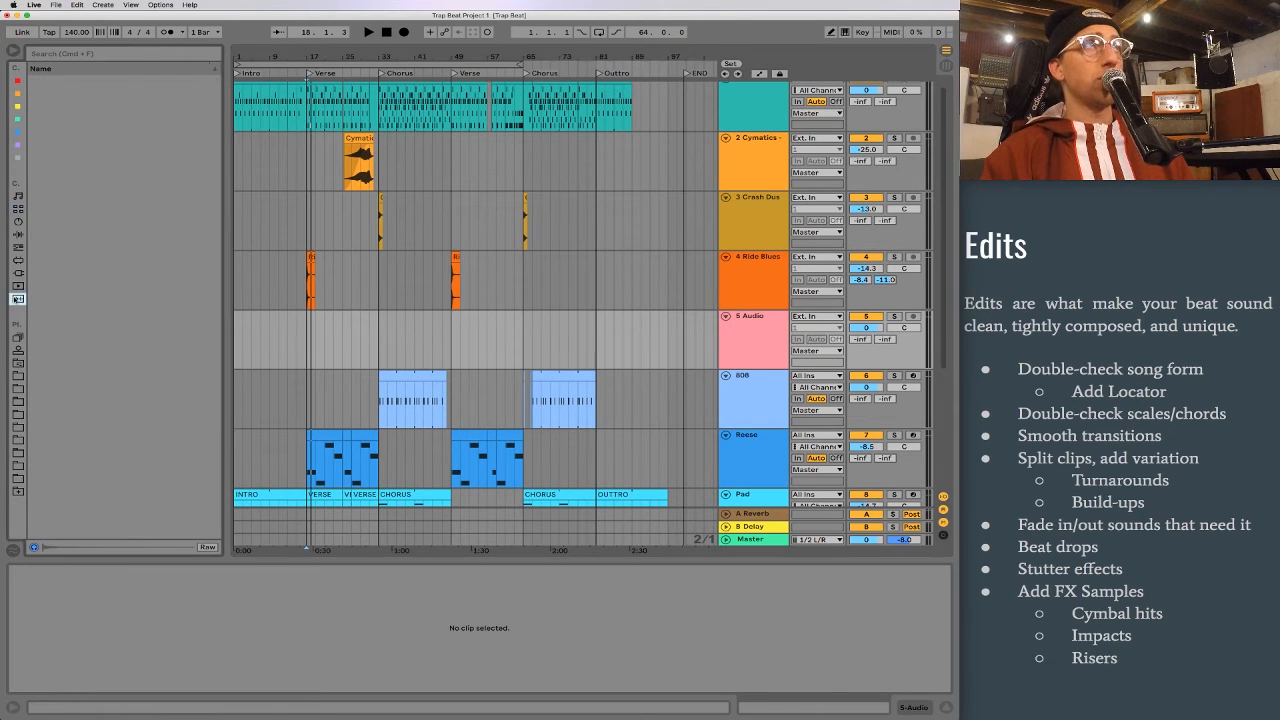
{"action": "left_click", "coordinate": [81, 54]}
{"action": "type", "text": "IMPACT"}
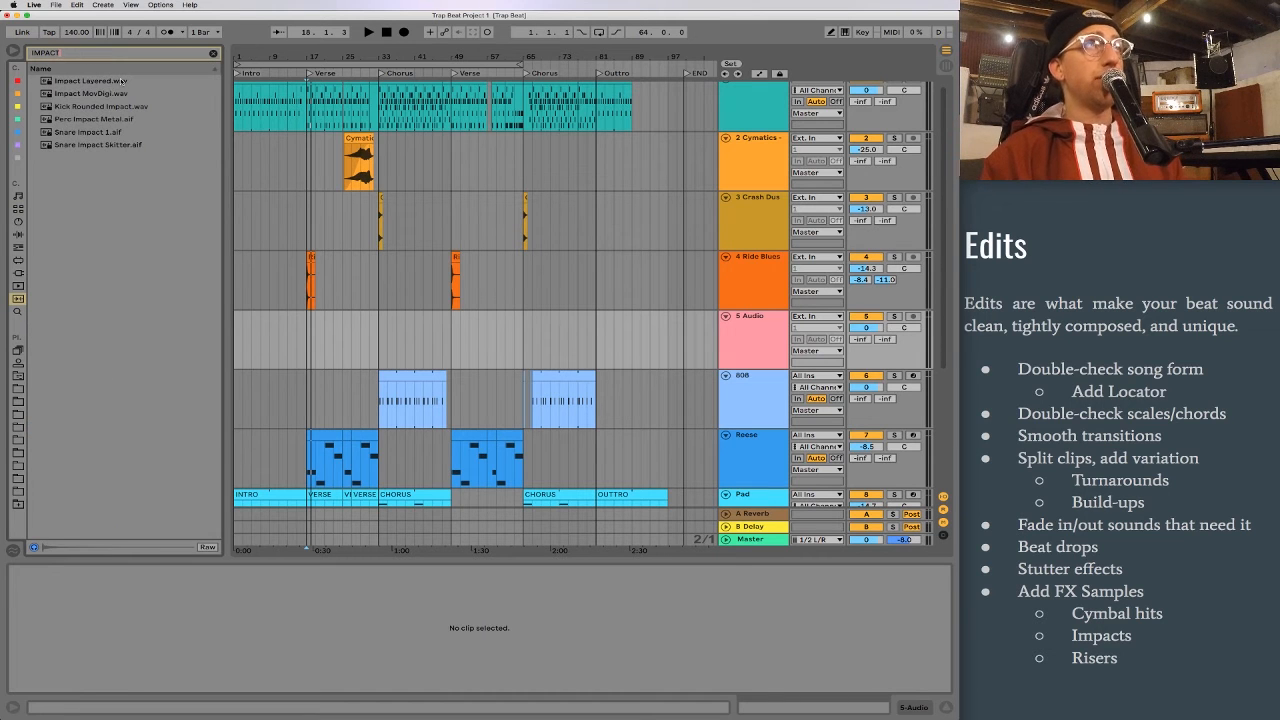
Step: Preview the impact samples one after another, from Impact Layered.wav to Snare Impact Skitter.aif and back to Perc Impact Metal.aif
{"action": "left_click", "coordinate": [122, 80]}
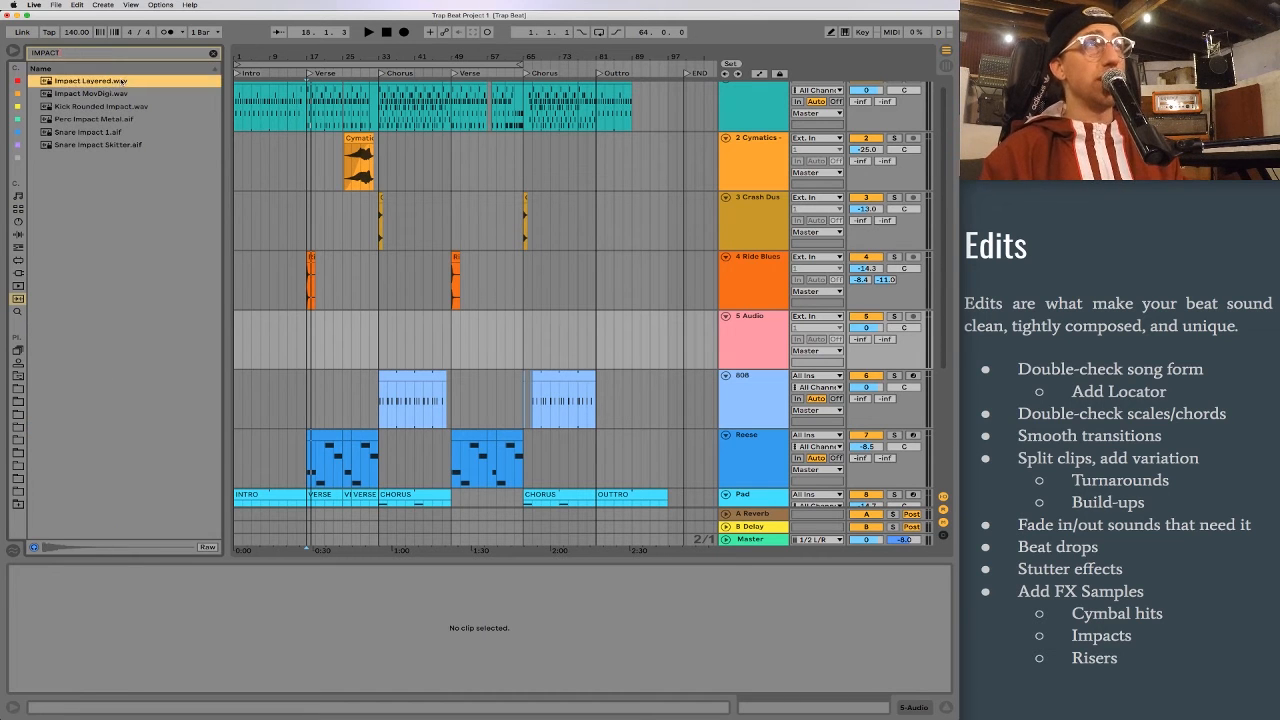
{"action": "key", "text": "Down"}
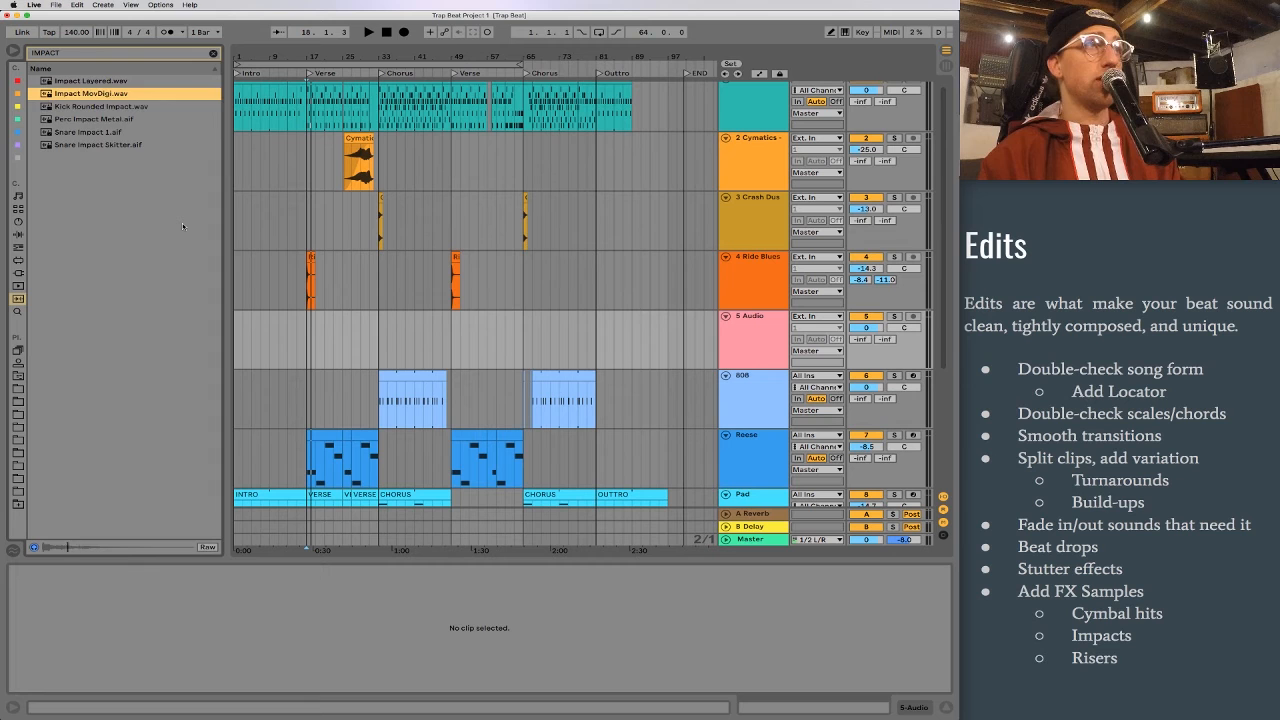
{"action": "key", "text": "Down"}
{"action": "key", "text": "Down"}
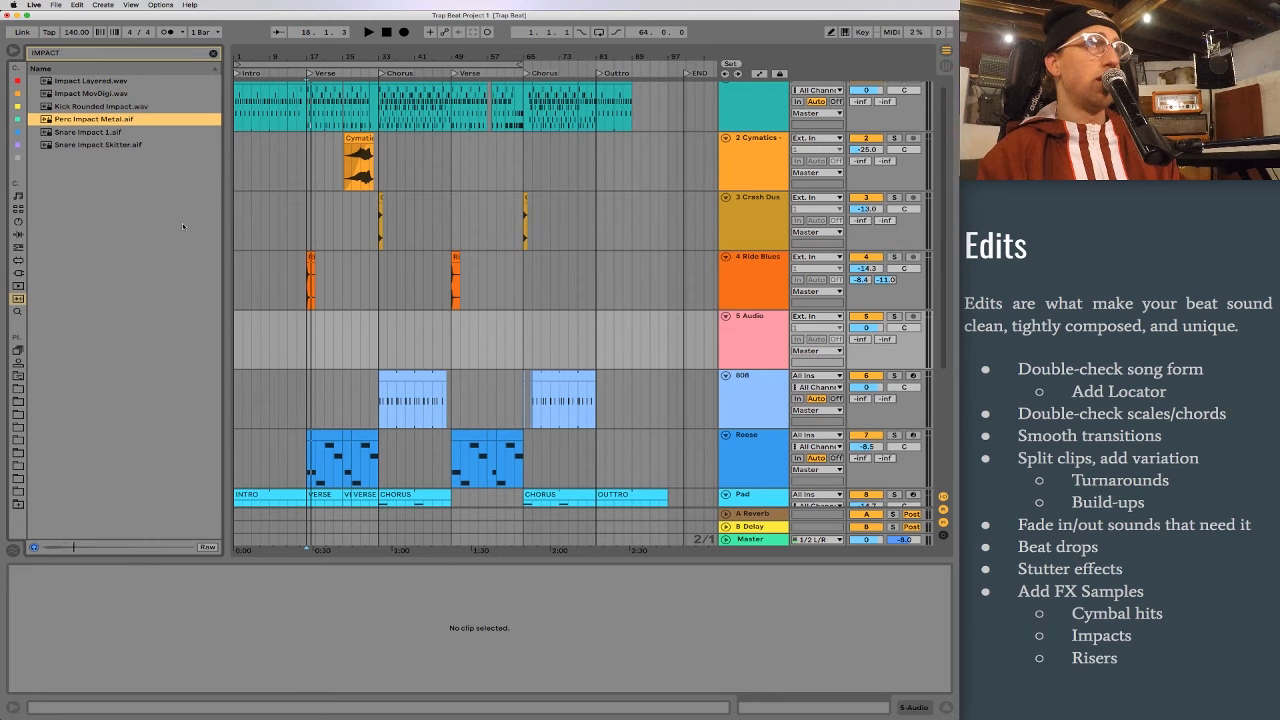
{"action": "key", "text": "Down"}
{"action": "key", "text": "Down"}
{"action": "key", "text": "Up"}
{"action": "key", "text": "Up"}
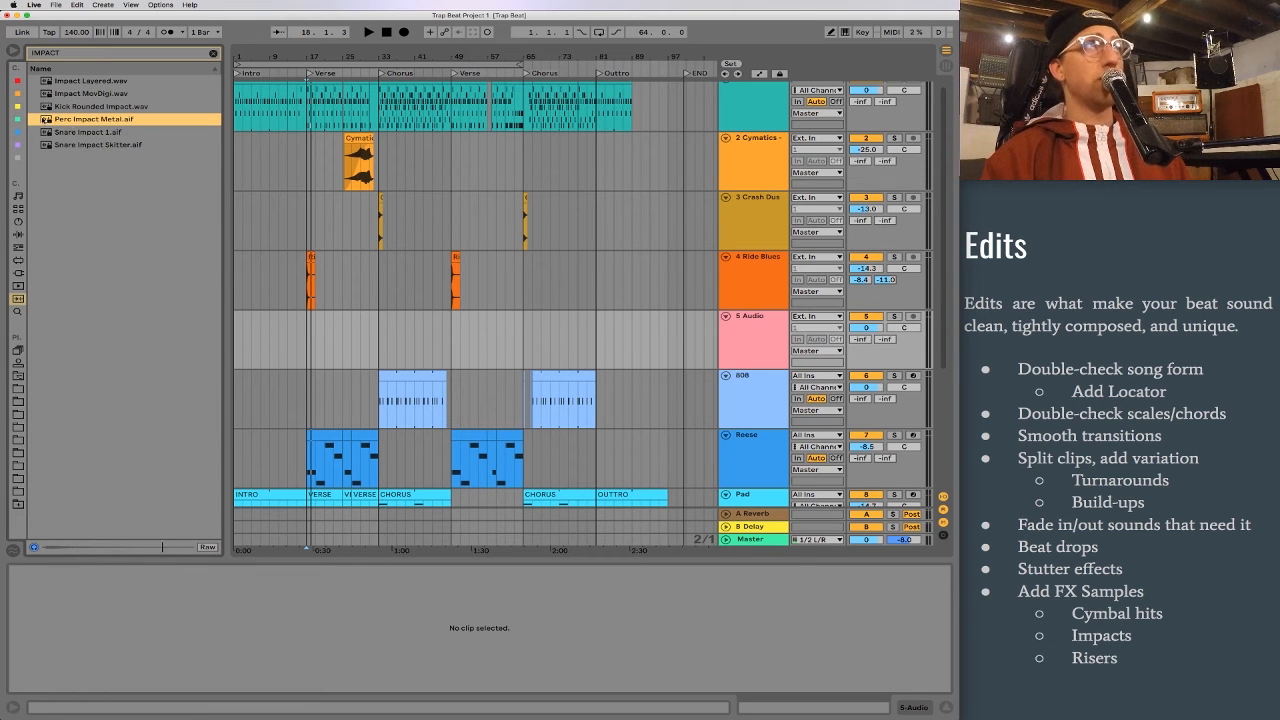
Step: Place Perc Impact Metal.aif at bar 58 on audio track 5 and set the track volume to -11.8 dB while playing from 53.1.3
{"action": "left_click_drag", "start_coordinate": [90, 119], "coordinate": [491, 347]}
{"action": "left_click_drag", "start_coordinate": [491, 57], "coordinate": [541, 317]}
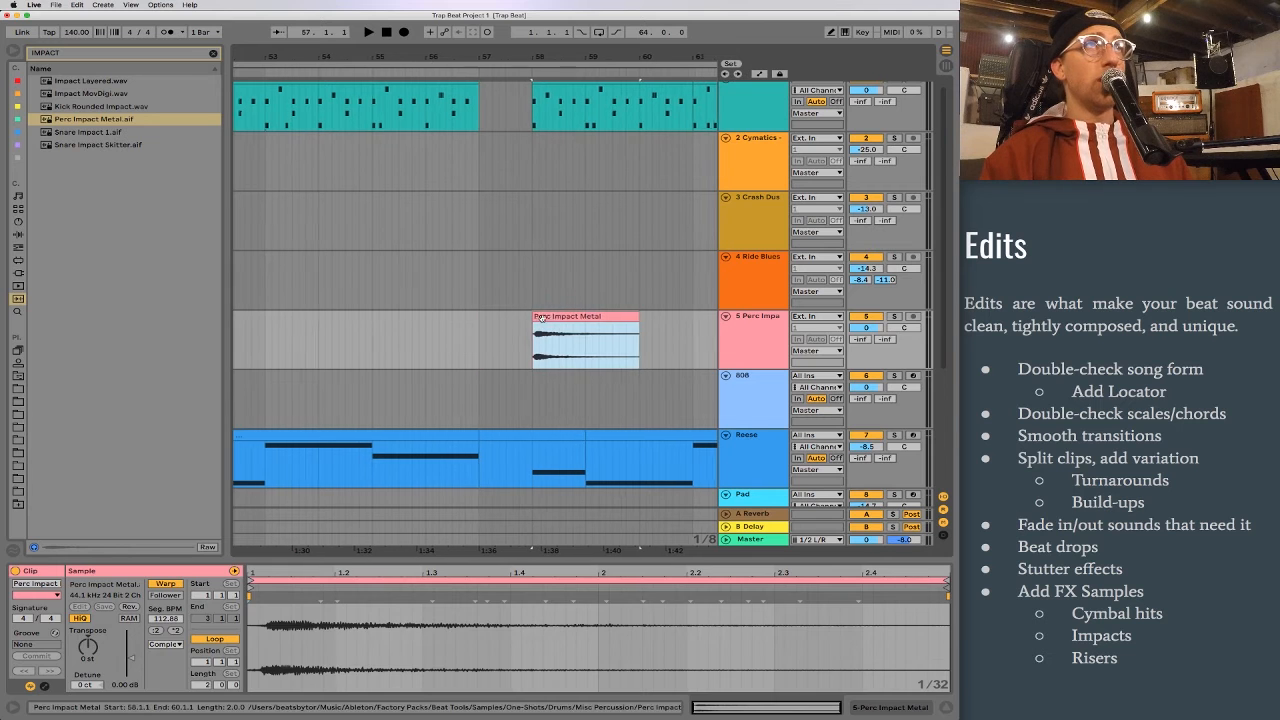
{"action": "left_click", "coordinate": [274, 340]}
{"action": "key", "text": "space"}
{"action": "left_click_drag", "start_coordinate": [871, 329], "coordinate": [871, 361]}
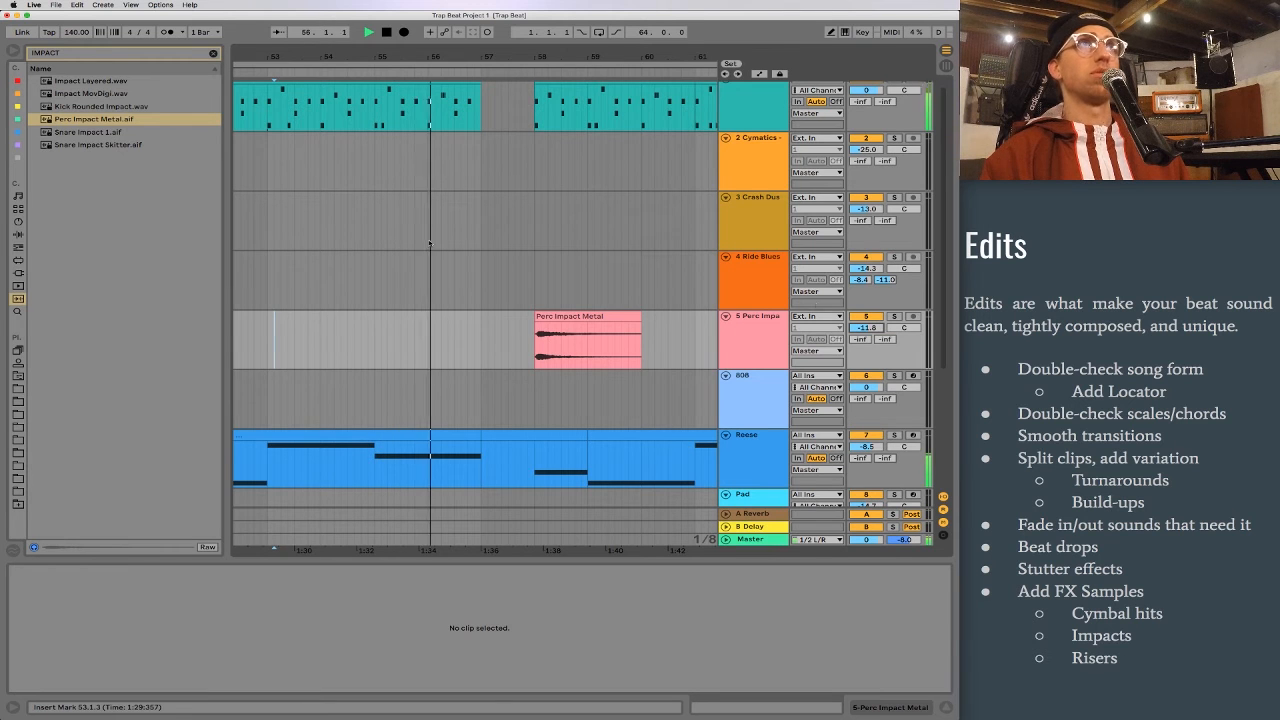
{"action": "scroll", "coordinate": [440, 243], "scroll_direction": "down", "scroll_amount": 1}
{"action": "scroll", "coordinate": [440, 243], "scroll_direction": "left", "scroll_amount": 2}
{"action": "scroll", "coordinate": [441, 243], "scroll_direction": "right", "scroll_amount": 3}
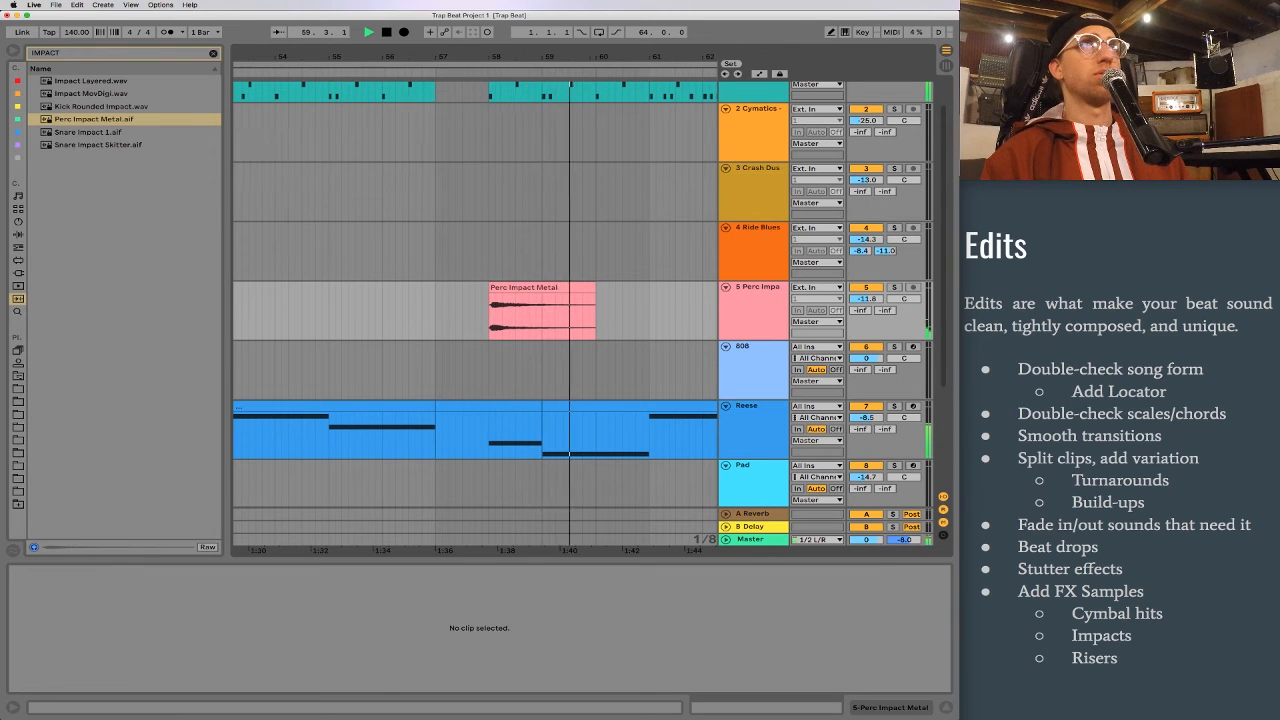
{"action": "scroll", "coordinate": [461, 247], "scroll_direction": "down", "scroll_amount": 5}
{"action": "key", "text": "space"}
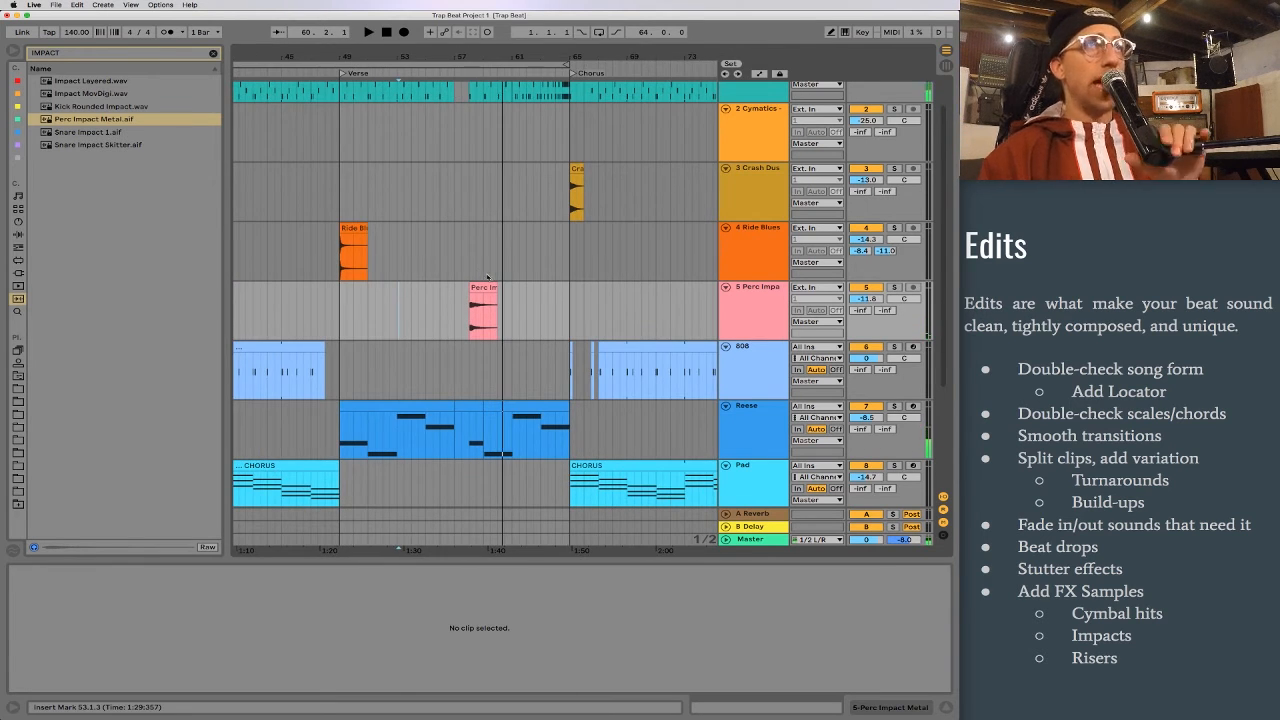
Step: Clear the sample search and open the Cymbal folder under Drum Hits
{"action": "scroll", "coordinate": [494, 272], "scroll_direction": "left", "scroll_amount": 10}
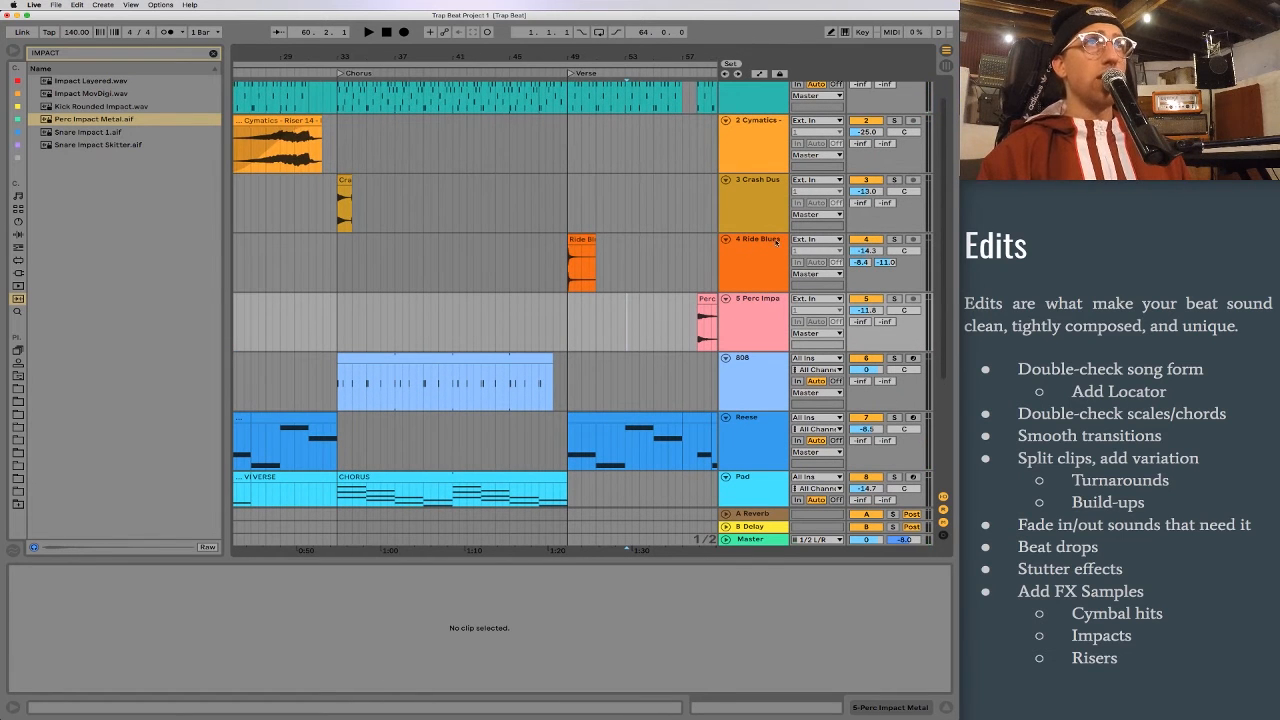
{"action": "left_click", "coordinate": [213, 53]}
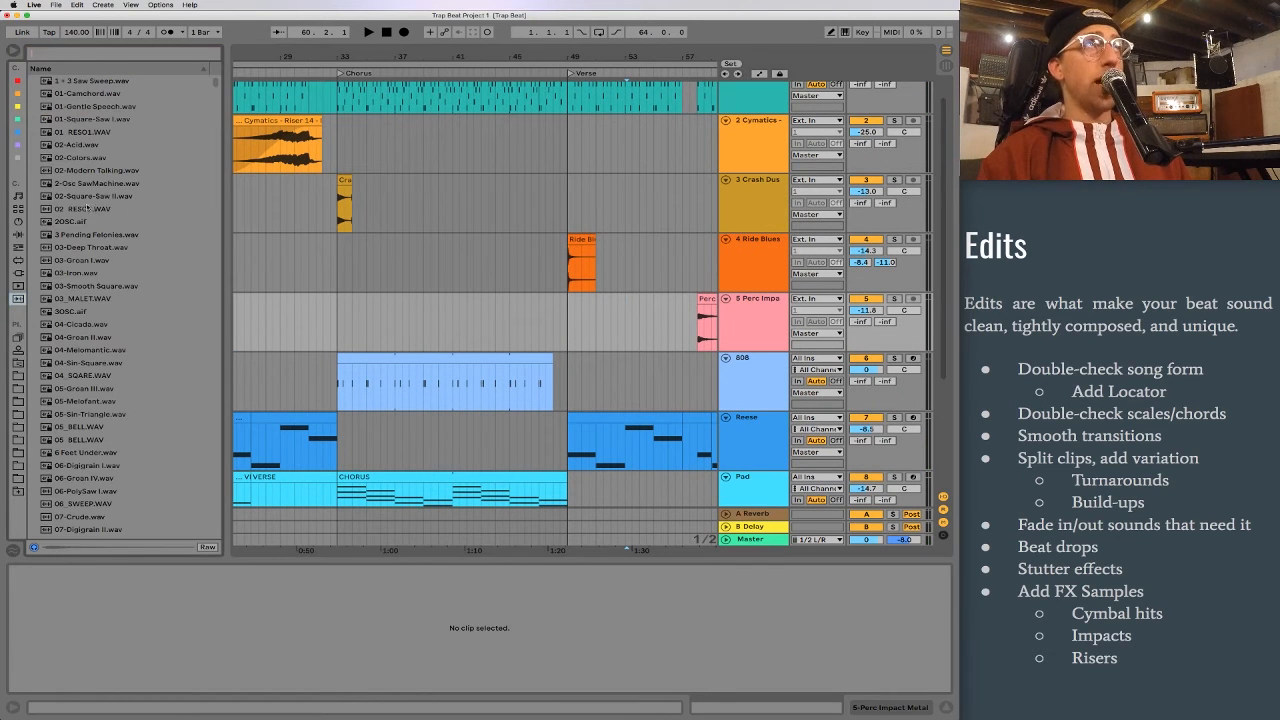
{"action": "left_click", "coordinate": [17, 209]}
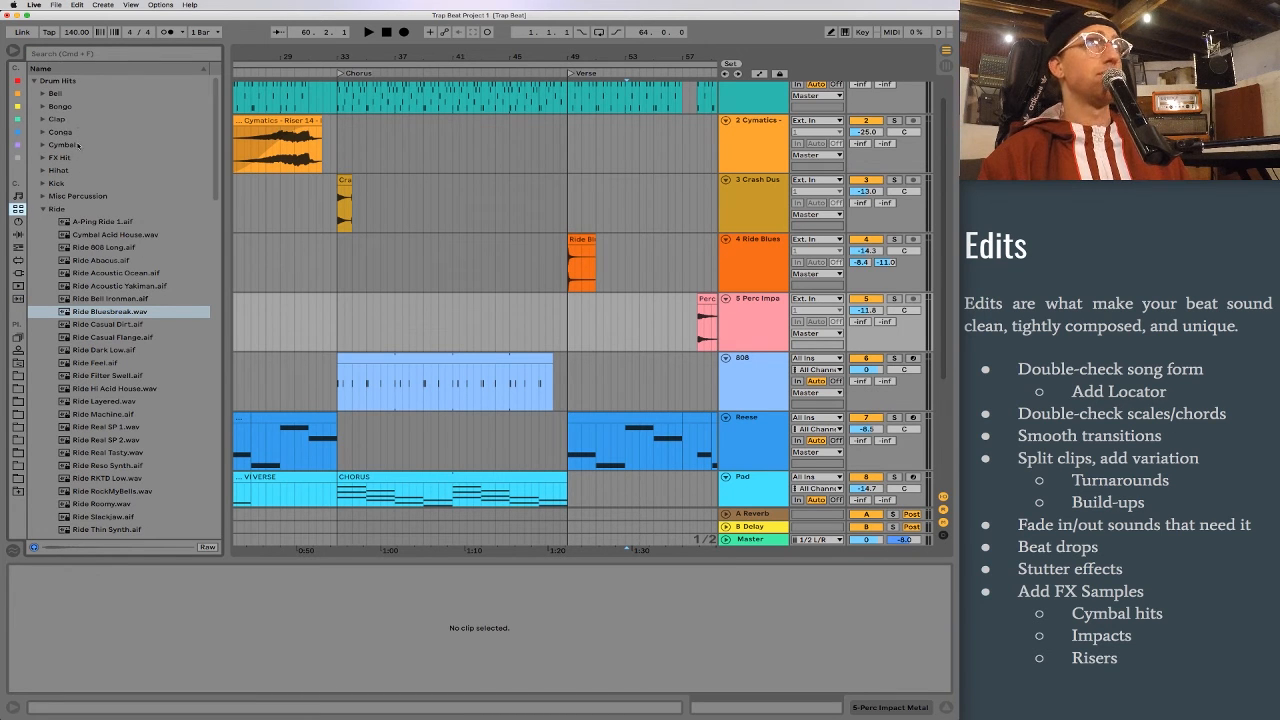
{"action": "left_click", "coordinate": [75, 144]}
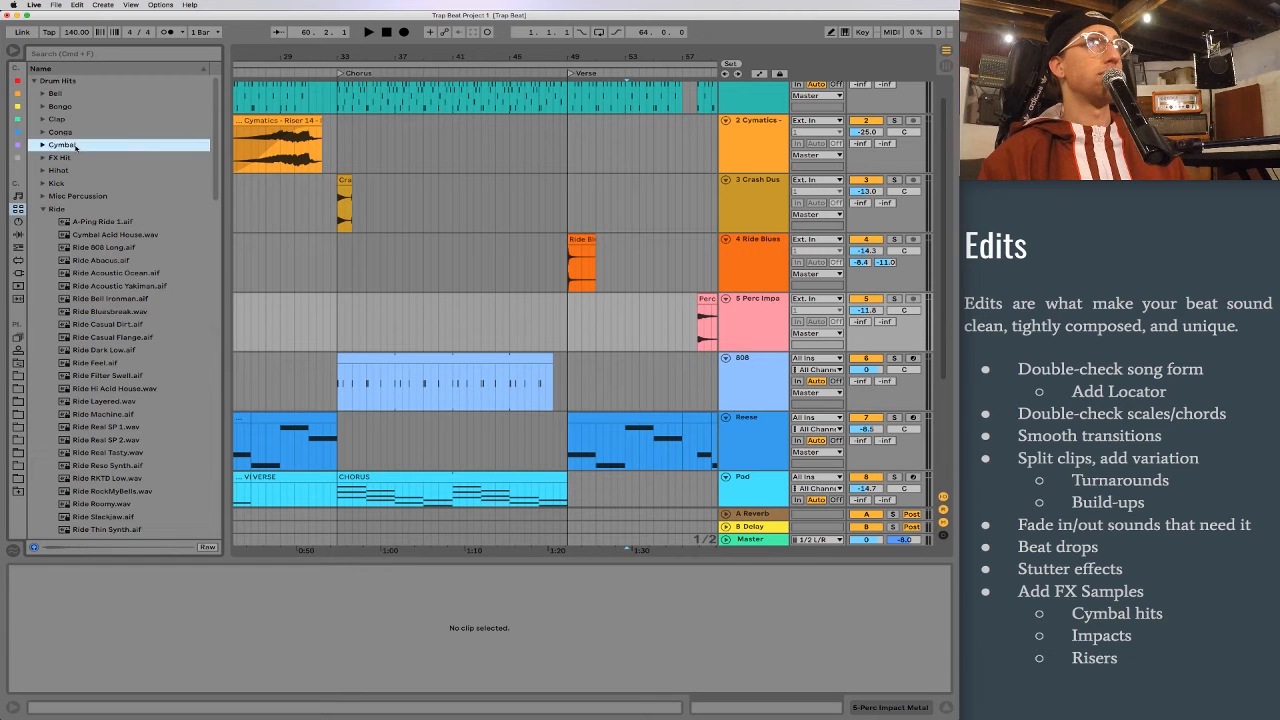
Step: Preview the cymbal samples one after another between Cymbal-C78.aif and Cymbal Swell Dual Short.aif
{"action": "scroll", "coordinate": [128, 380], "scroll_direction": "down", "scroll_amount": 5}
{"action": "scroll", "coordinate": [135, 400], "scroll_direction": "down", "scroll_amount": 5}
{"action": "left_click", "coordinate": [143, 382]}
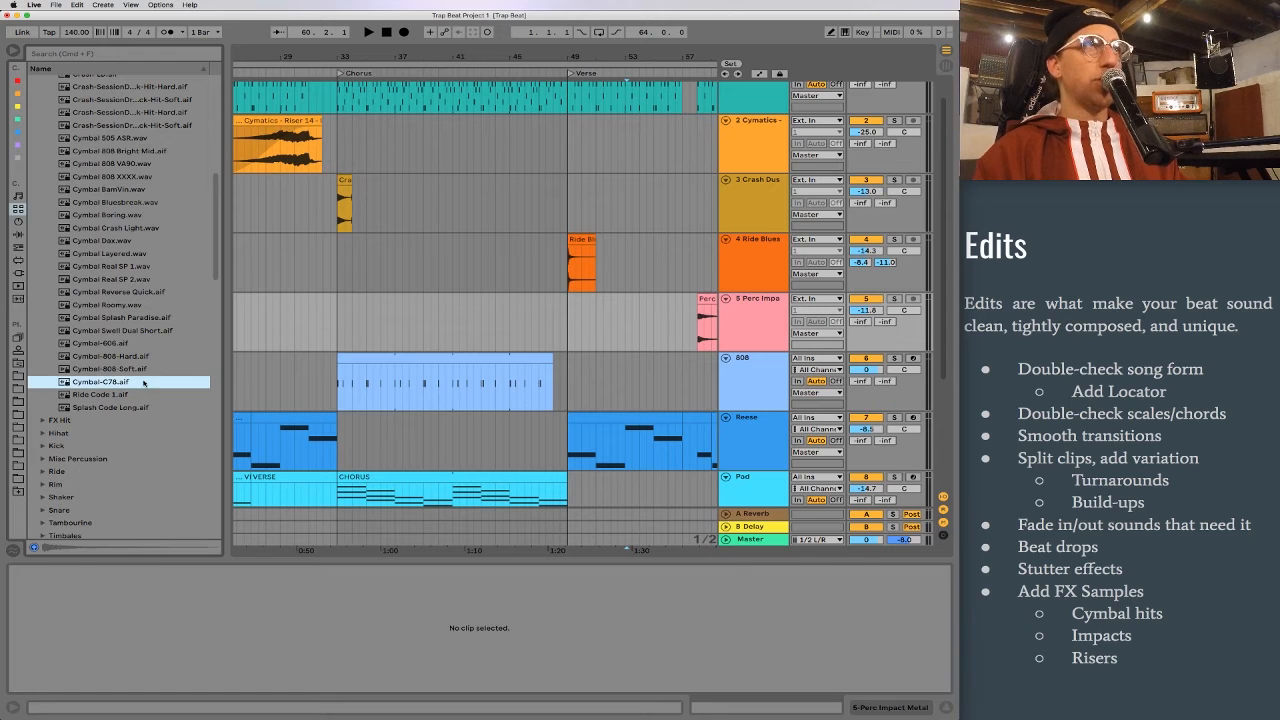
{"action": "key", "text": "Up"}
{"action": "key", "text": "Up"}
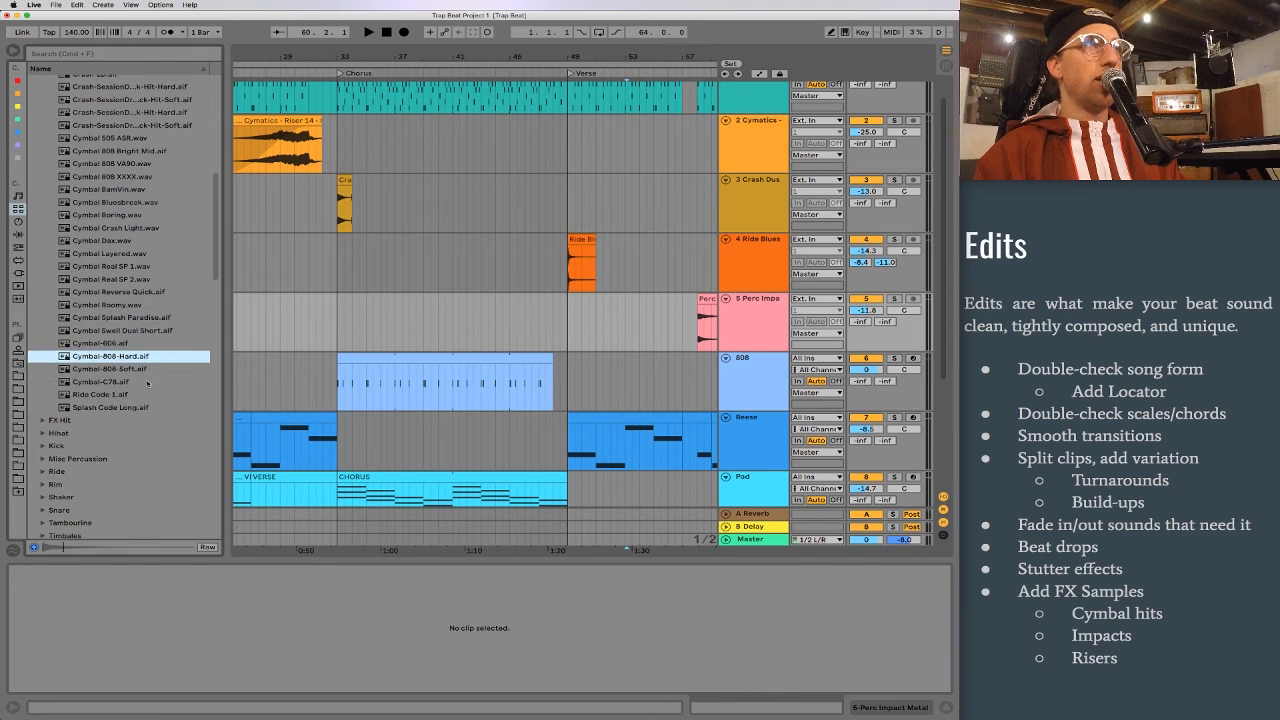
{"action": "key", "text": "Up"}
{"action": "key", "text": "Up"}
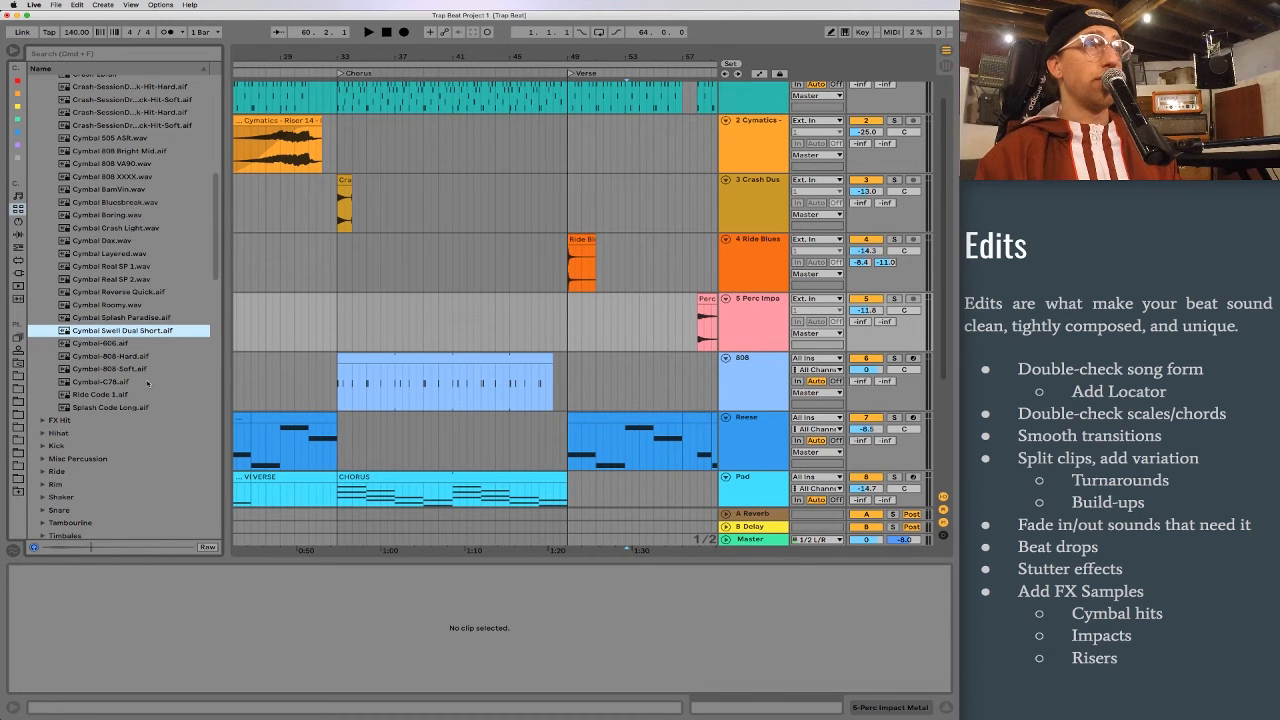
{"action": "key", "text": "Down"}
{"action": "key", "text": "Down"}
{"action": "key", "text": "Down"}
{"action": "key", "text": "Down"}
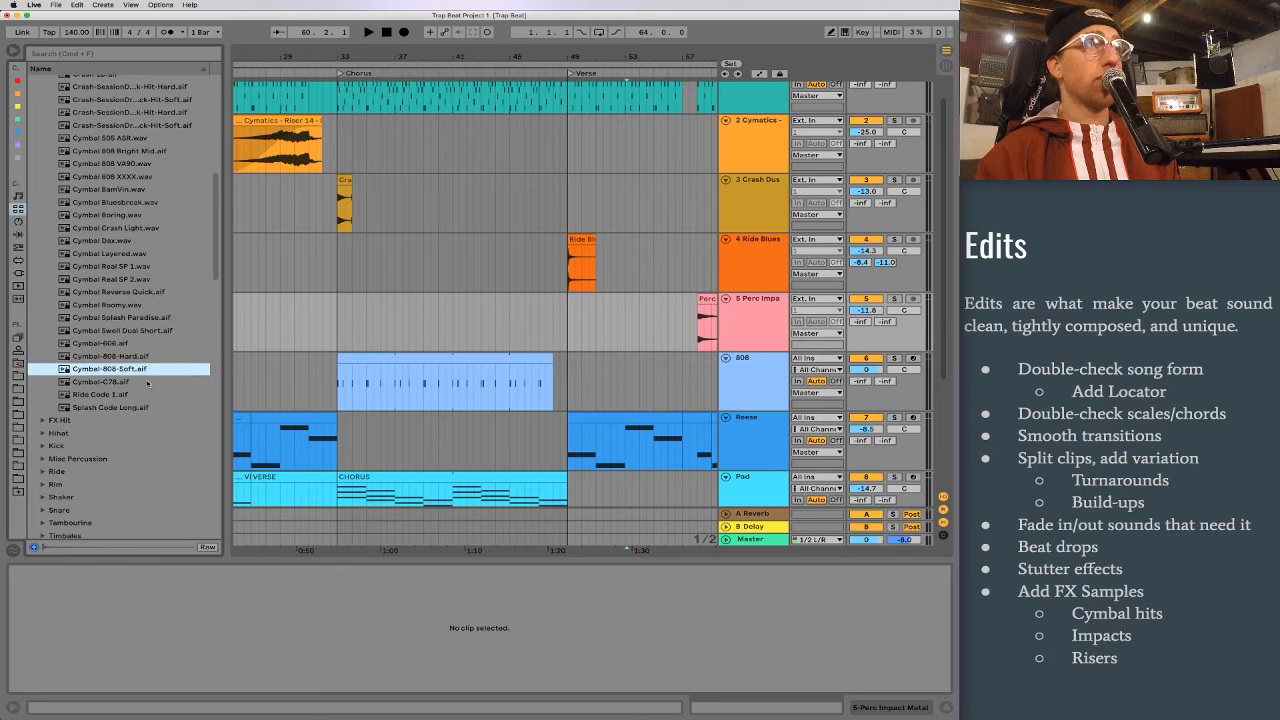
{"action": "key", "text": "Up"}
{"action": "key", "text": "Up"}
{"action": "key", "text": "Up"}
{"action": "key", "text": "Up"}
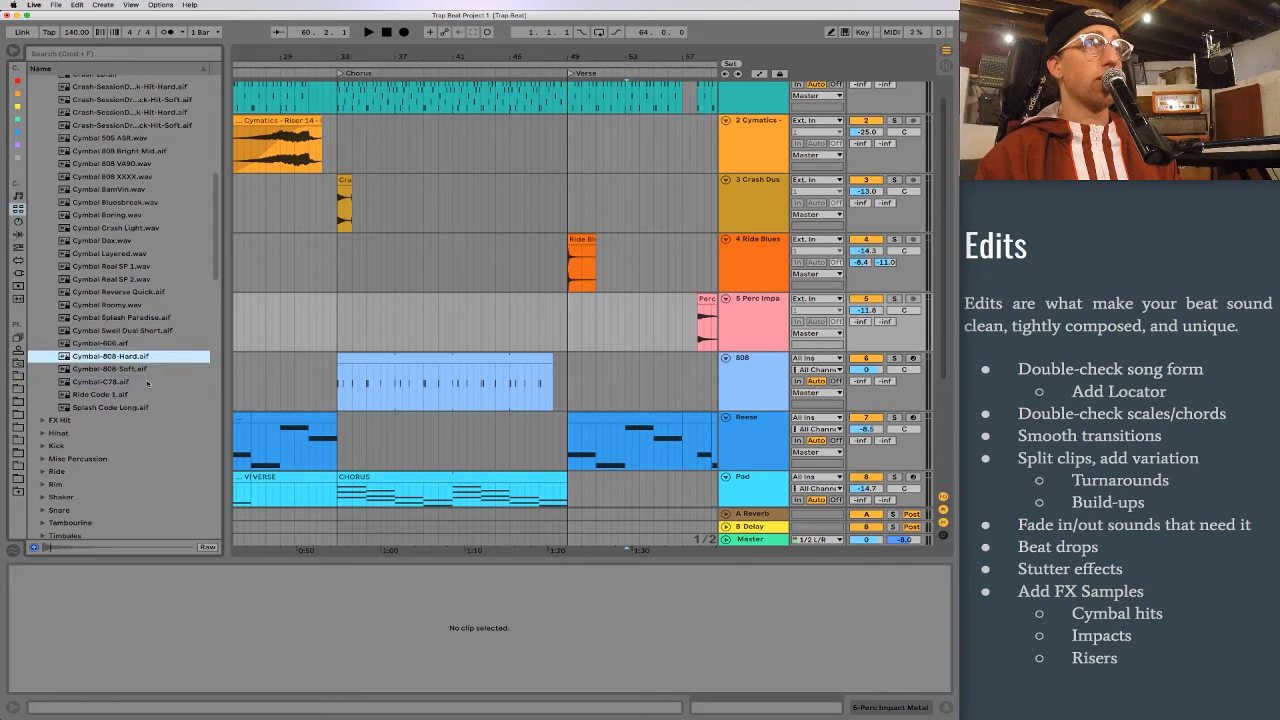
Step: Insert an audio track below the ride track, place Cymbal Swell Dual Short.aif on it at bar 57, and mute the track
{"action": "key", "text": "super+t"}
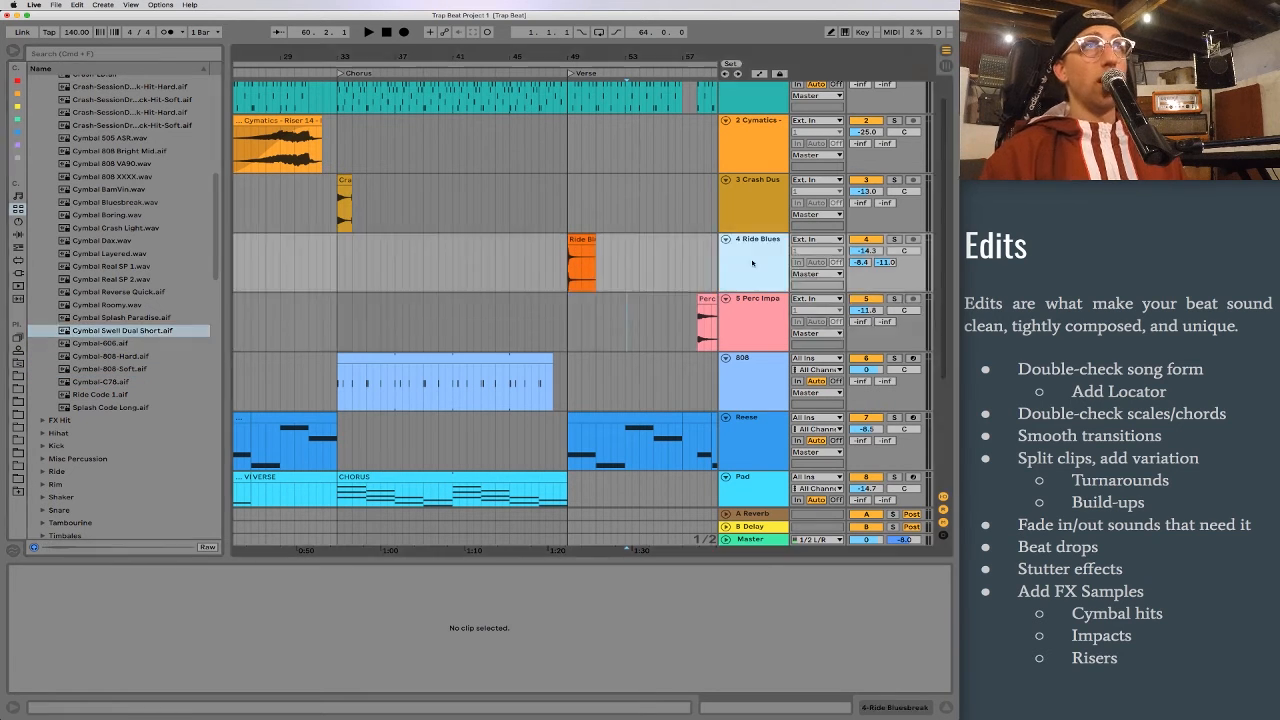
{"action": "left_click_drag", "start_coordinate": [115, 330], "coordinate": [692, 320]}
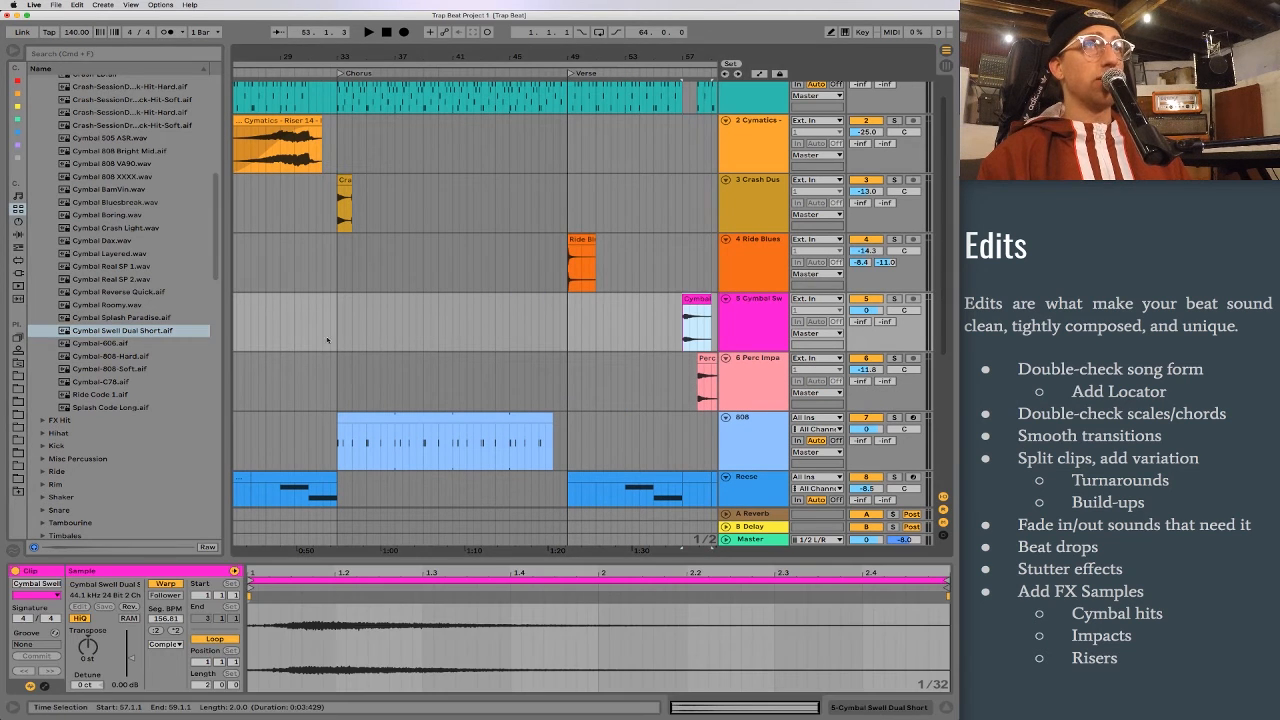
{"action": "left_click", "coordinate": [867, 298]}
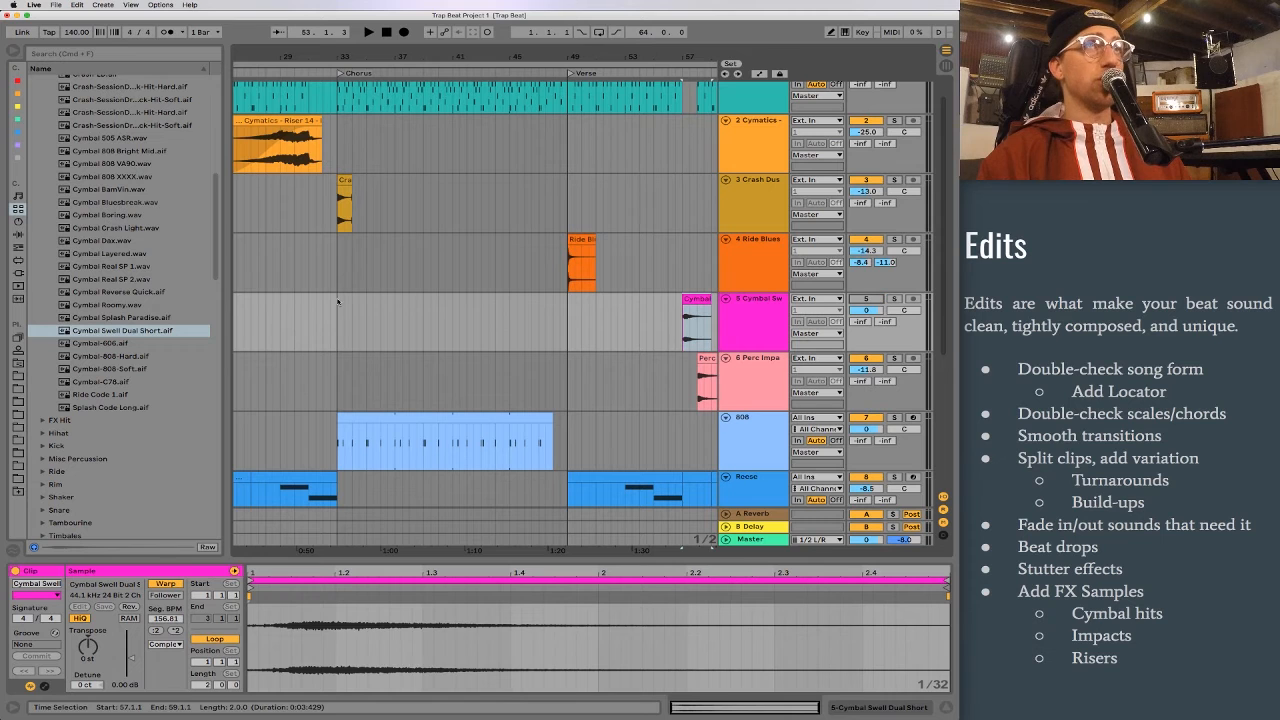
Step: Insert an audio track below the cymbal swell track and place Cymbal Reverse Quick.aif on it around bar 47
{"action": "left_click", "coordinate": [120, 292]}
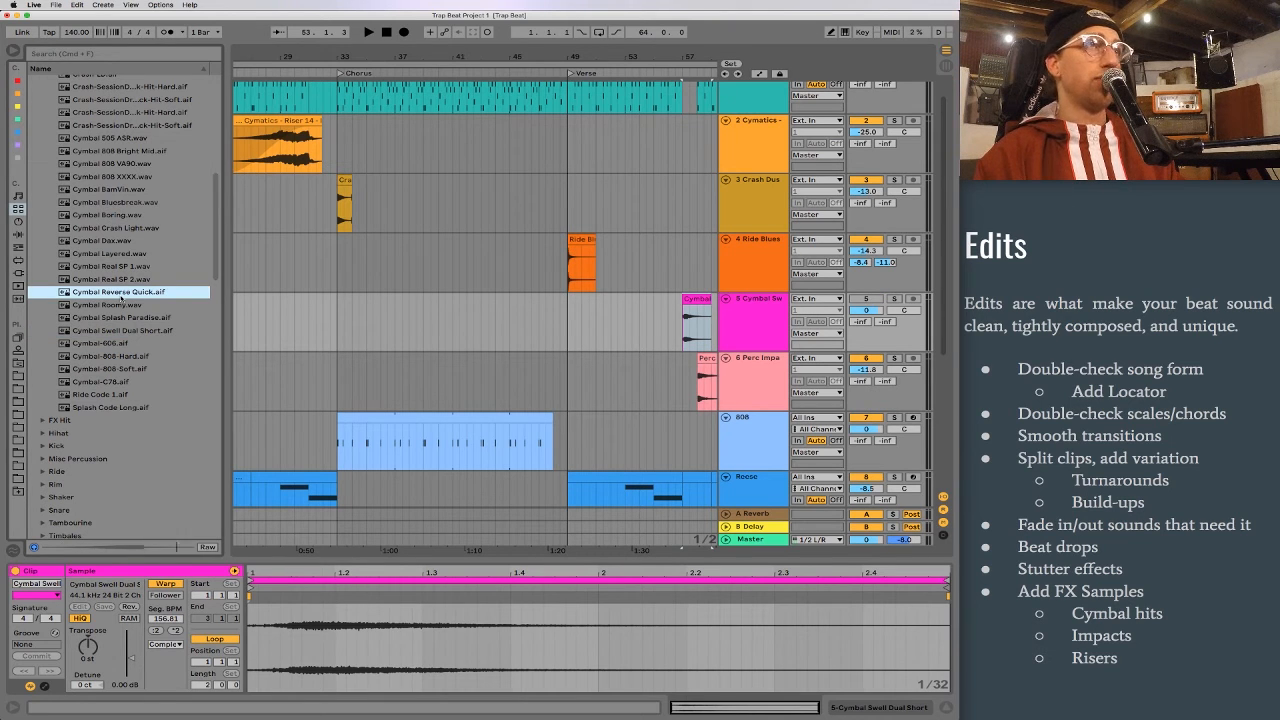
{"action": "scroll", "coordinate": [460, 320], "scroll_direction": "left", "scroll_amount": 3}
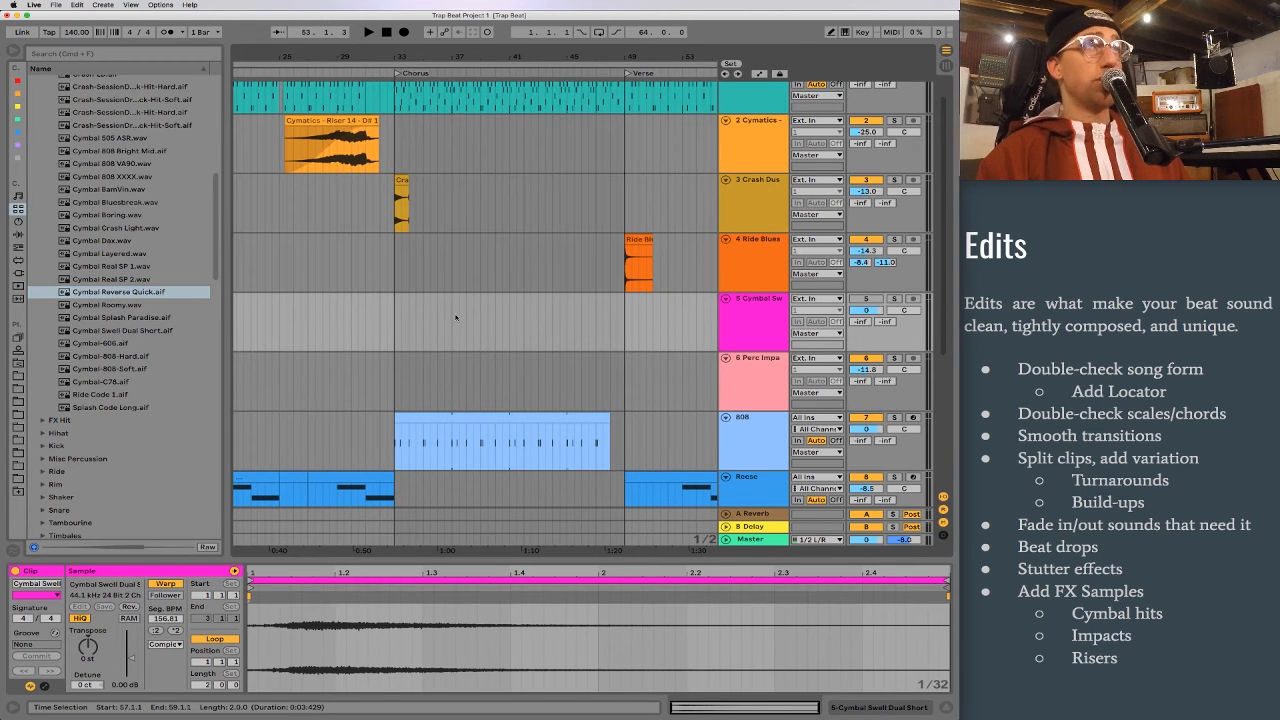
{"action": "scroll", "coordinate": [412, 313], "scroll_direction": "right", "scroll_amount": 8}
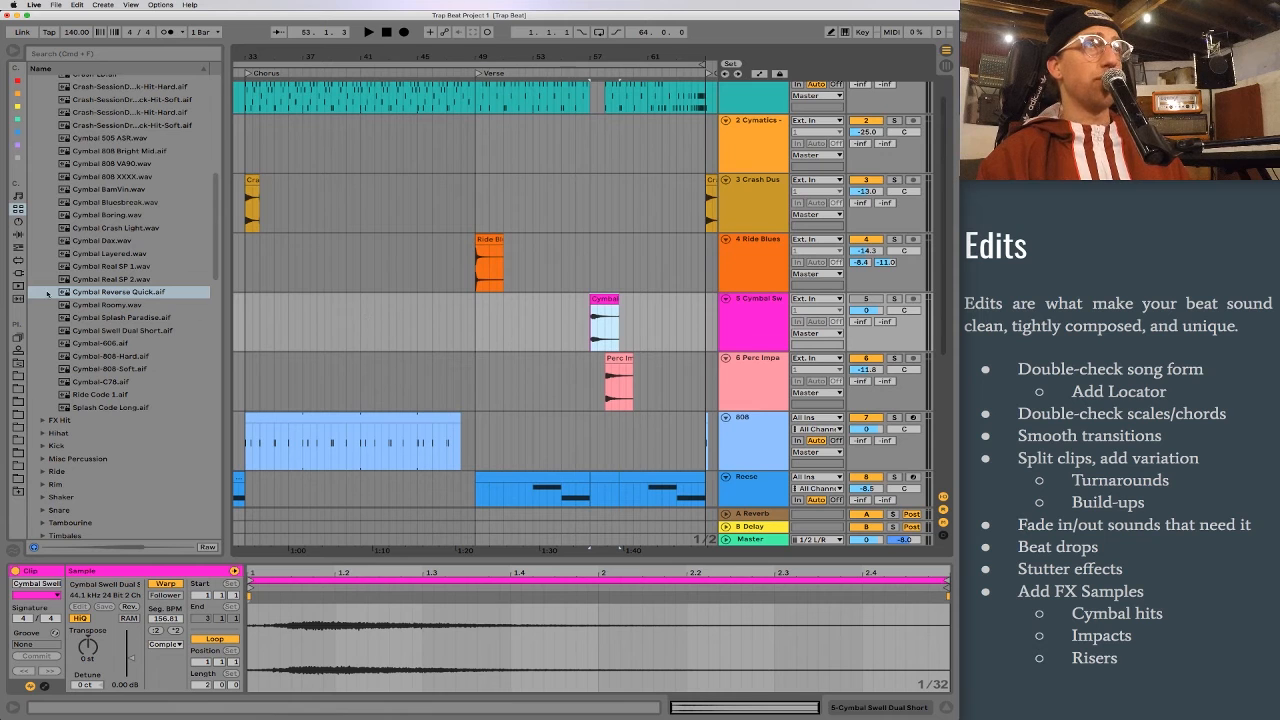
{"action": "left_click", "coordinate": [757, 329]}
{"action": "key", "text": "super+t"}
{"action": "left_click_drag", "start_coordinate": [117, 291], "coordinate": [446, 380]}
{"action": "key", "text": "z"}
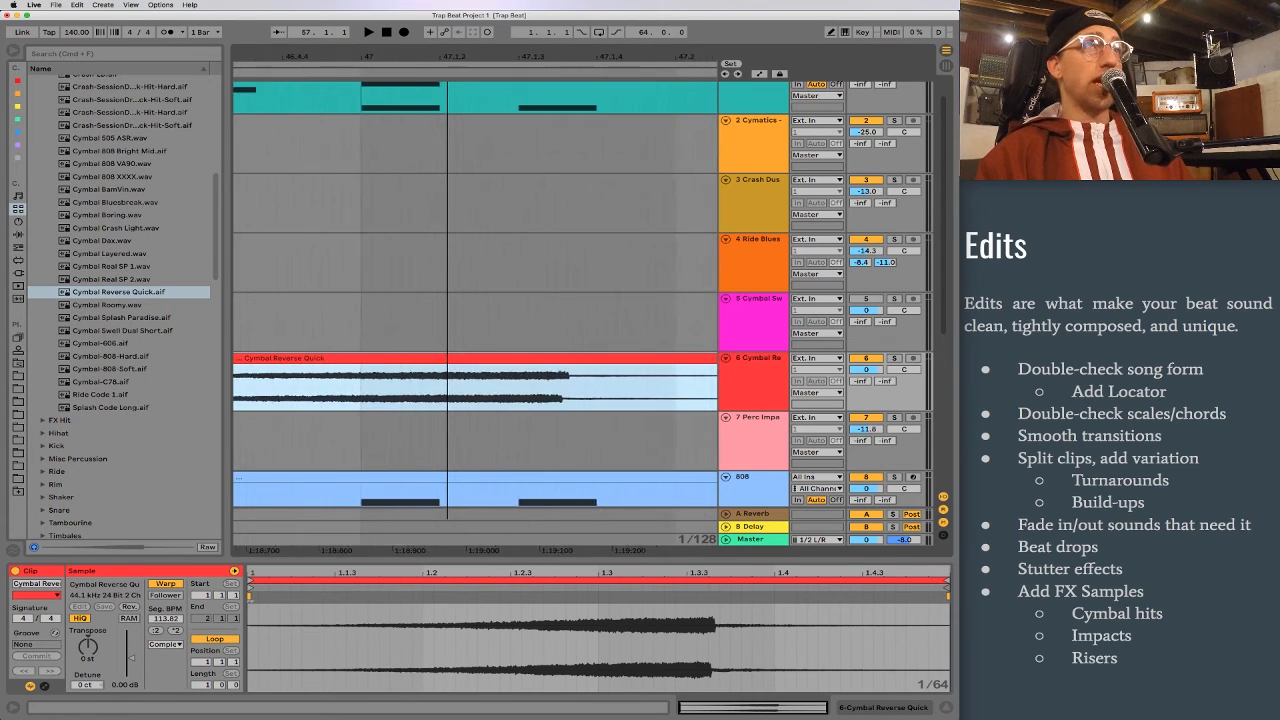
Step: Move the Cymbal Reverse Quick clip to start at 56.2.1, leading into the drum break at bar 57
{"action": "left_click_drag", "start_coordinate": [533, 393], "coordinate": [676, 390]}
{"action": "scroll", "coordinate": [676, 391], "scroll_direction": "right", "scroll_amount": 2}
{"action": "left_click_drag", "start_coordinate": [521, 56], "coordinate": [529, 60]}
{"action": "scroll", "coordinate": [543, 272], "scroll_direction": "up", "scroll_amount": 1}
{"action": "scroll", "coordinate": [543, 273], "scroll_direction": "right", "scroll_amount": 2}
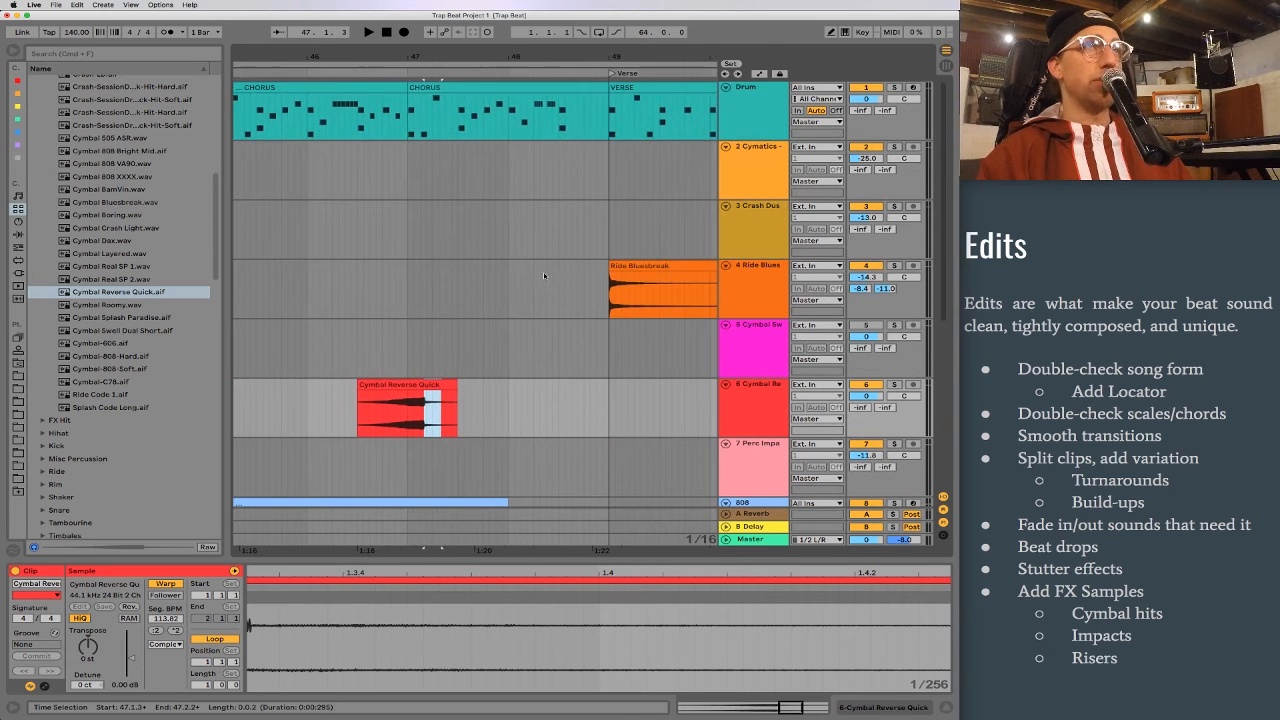
{"action": "scroll", "coordinate": [476, 351], "scroll_direction": "right", "scroll_amount": 3}
{"action": "scroll", "coordinate": [320, 447], "scroll_direction": "down", "scroll_amount": 3}
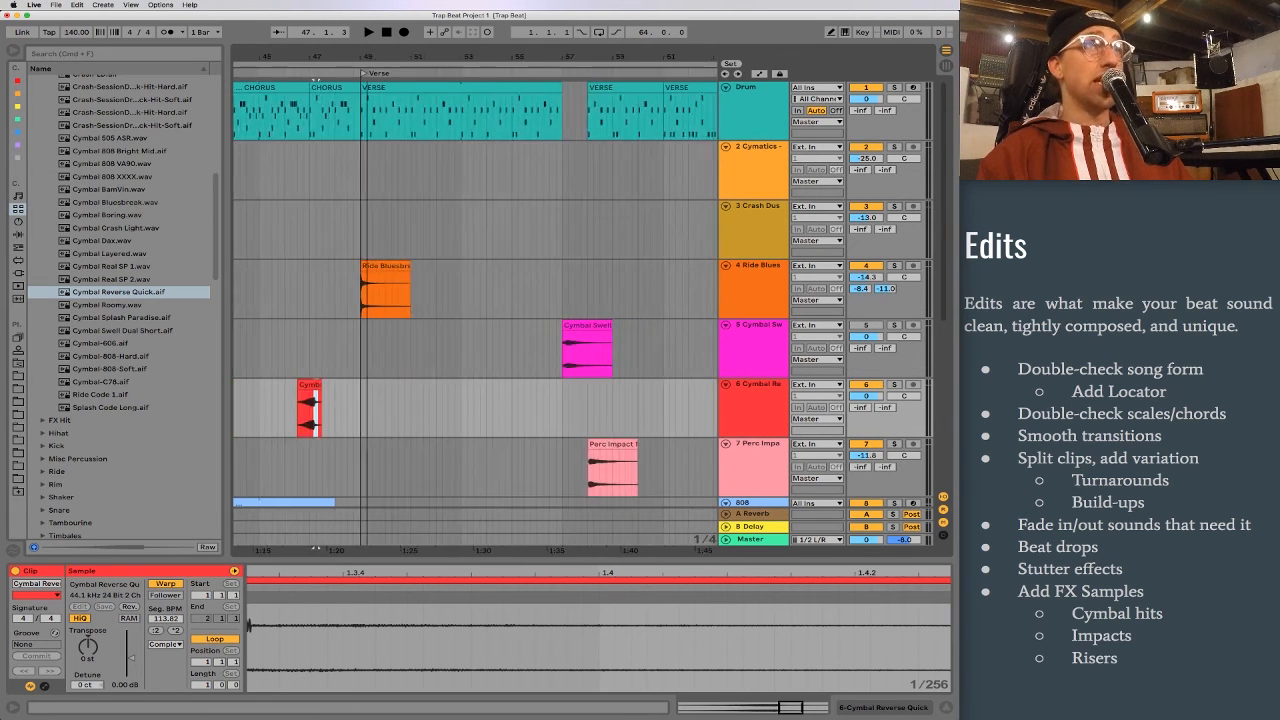
{"action": "left_click_drag", "start_coordinate": [307, 388], "coordinate": [554, 404]}
{"action": "scroll", "coordinate": [556, 400], "scroll_direction": "down", "scroll_amount": 1}
{"action": "left_click_drag", "start_coordinate": [568, 60], "coordinate": [568, 165]}
Step: Shift the Cymbal Reverse Quick clip slightly so the peak of its swell lands on bar 57
{"action": "left_click", "coordinate": [410, 415]}
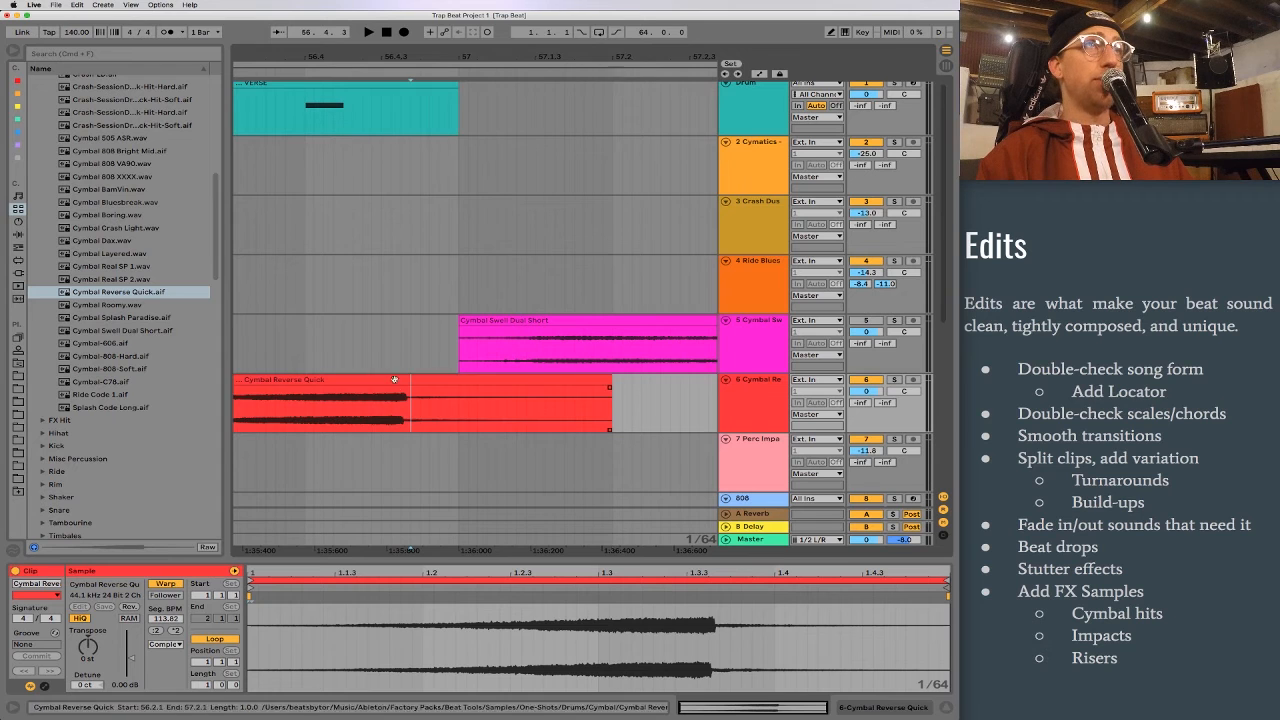
{"action": "left_click_drag", "start_coordinate": [382, 379], "coordinate": [550, 381]}
{"action": "key", "text": "z"}
Step: Play from bar 55 and set the reverse cymbal track's volume to -11.8 dB
{"action": "scroll", "coordinate": [586, 153], "scroll_direction": "left", "scroll_amount": 1}
{"action": "left_click_drag", "start_coordinate": [598, 57], "coordinate": [360, 10]}
{"action": "left_click_drag", "start_coordinate": [449, 57], "coordinate": [530, 36]}
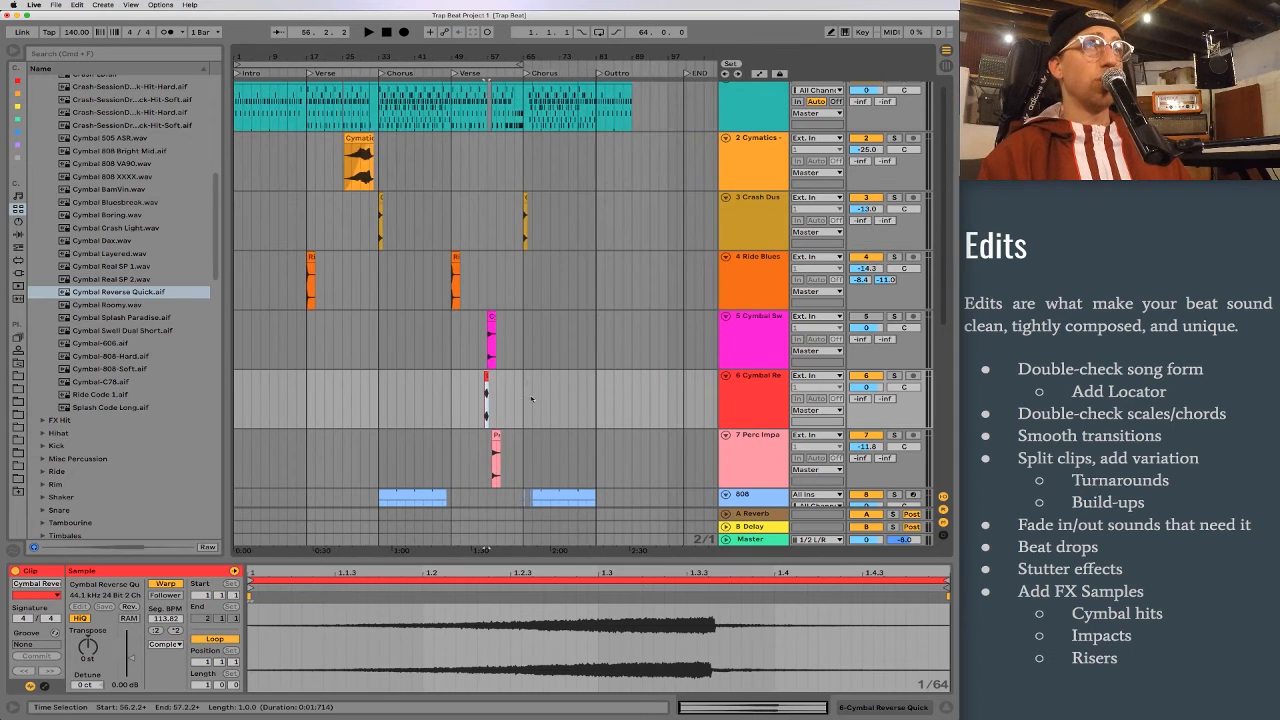
{"action": "left_click", "coordinate": [478, 397]}
{"action": "key", "text": "space"}
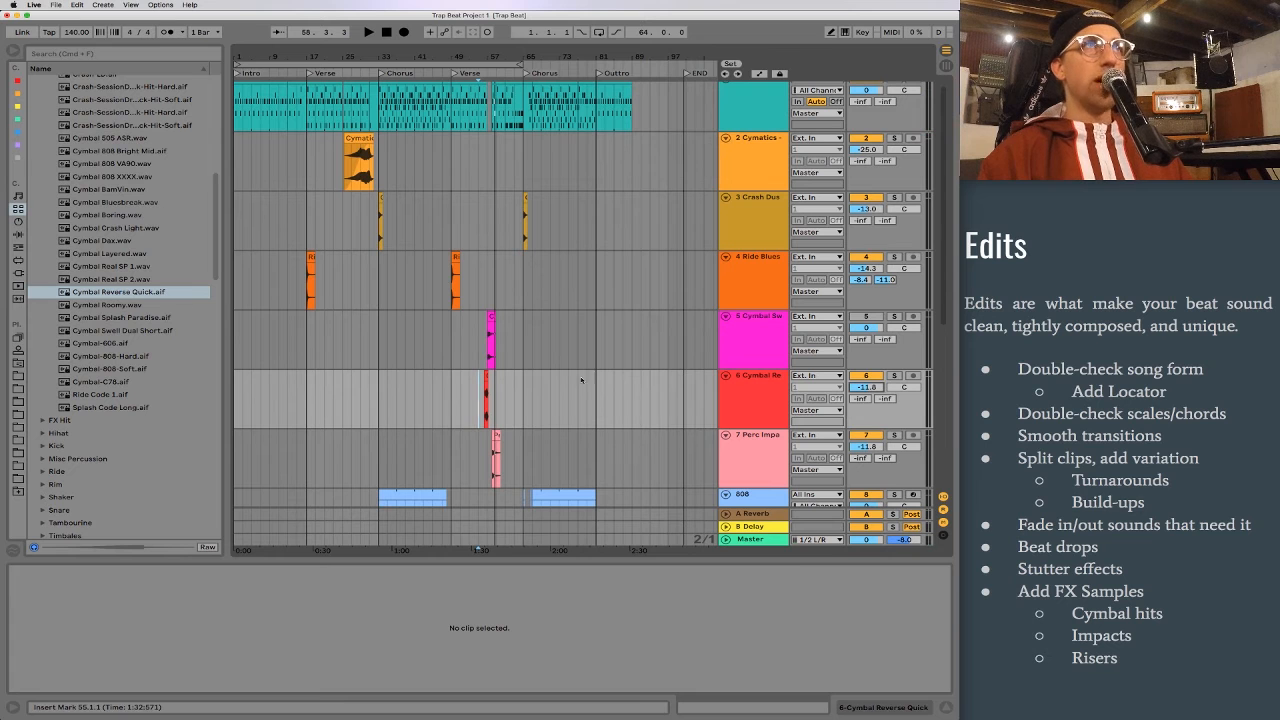
Step: Copy the Cymbal Reverse Quick clip to bar 25 on the same track
{"action": "left_click", "coordinate": [486, 398]}
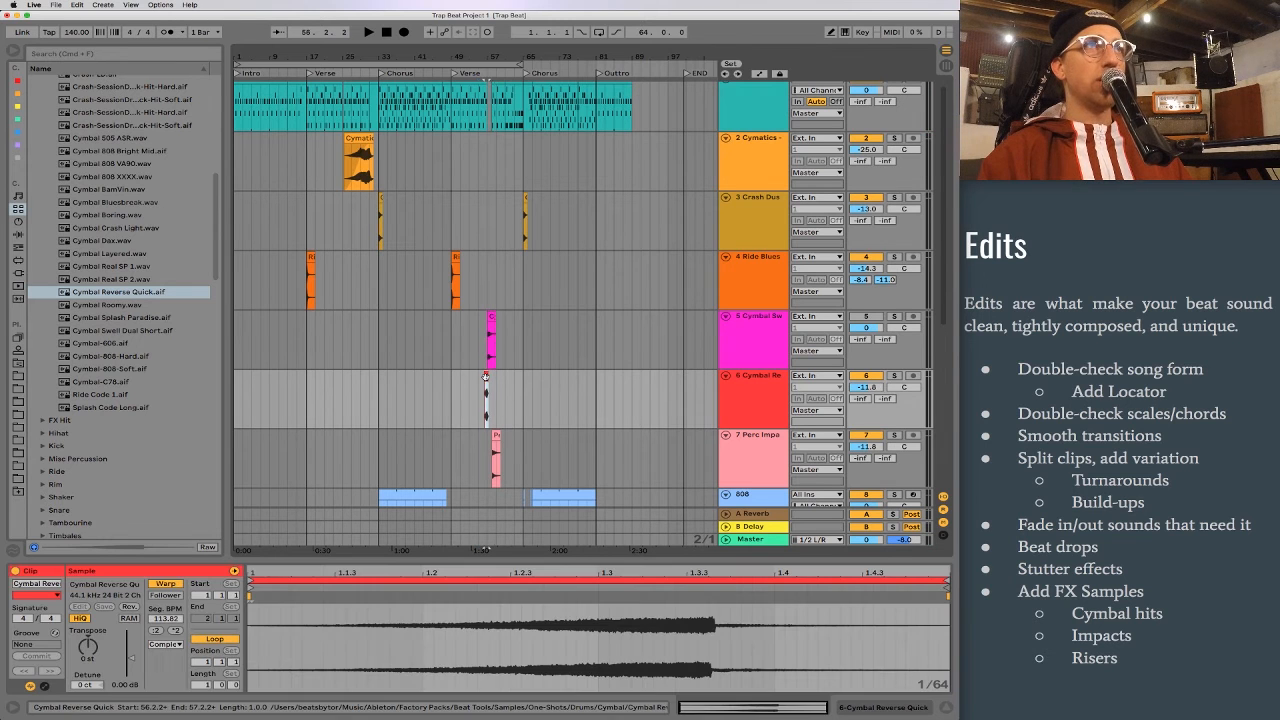
{"action": "left_click", "coordinate": [342, 391]}
{"action": "key", "text": "super+v"}
Step: Move the copied Cymbal Reverse Quick clip earlier so the peak of its swell lands on bar 25
{"action": "left_click_drag", "start_coordinate": [320, 58], "coordinate": [320, 340]}
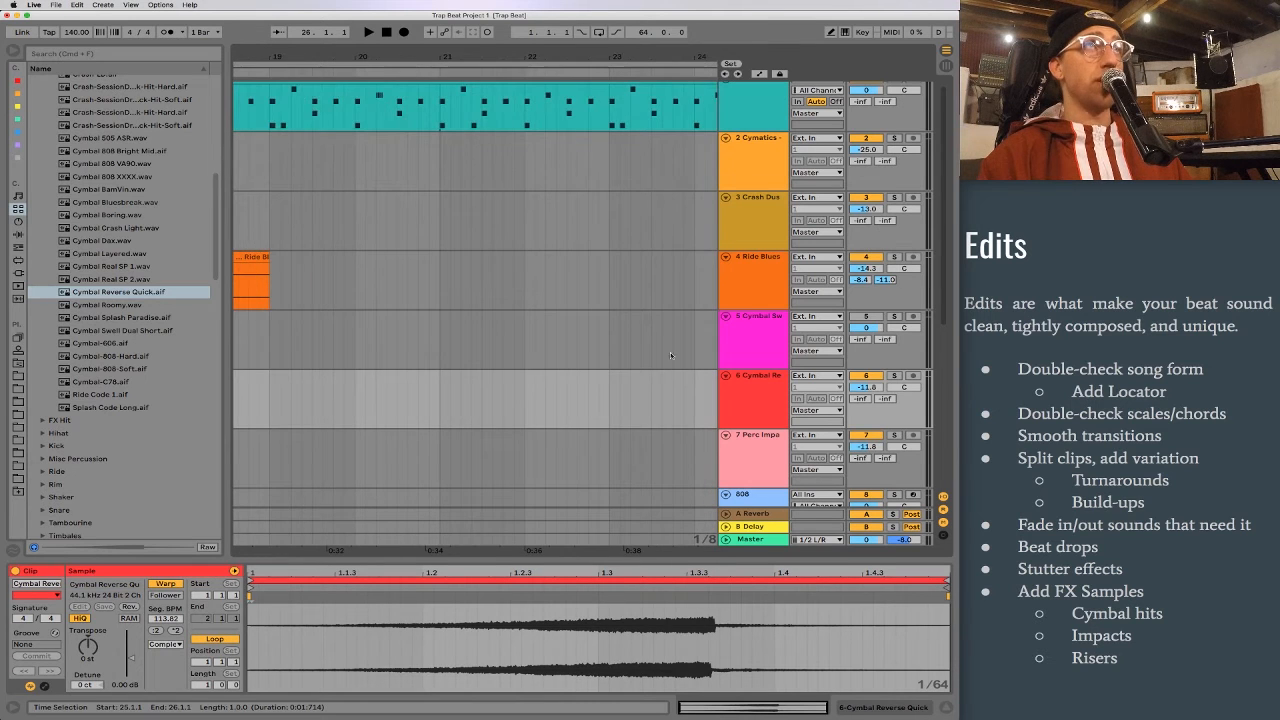
{"action": "scroll", "coordinate": [671, 355], "scroll_direction": "right", "scroll_amount": 5}
{"action": "left_click_drag", "start_coordinate": [560, 380], "coordinate": [507, 383]}
{"action": "key", "text": "space"}
{"action": "left_click_drag", "start_coordinate": [495, 57], "coordinate": [495, 254]}
{"action": "scroll", "coordinate": [594, 367], "scroll_direction": "right", "scroll_amount": 3}
{"action": "left_click_drag", "start_coordinate": [615, 375], "coordinate": [542, 378]}
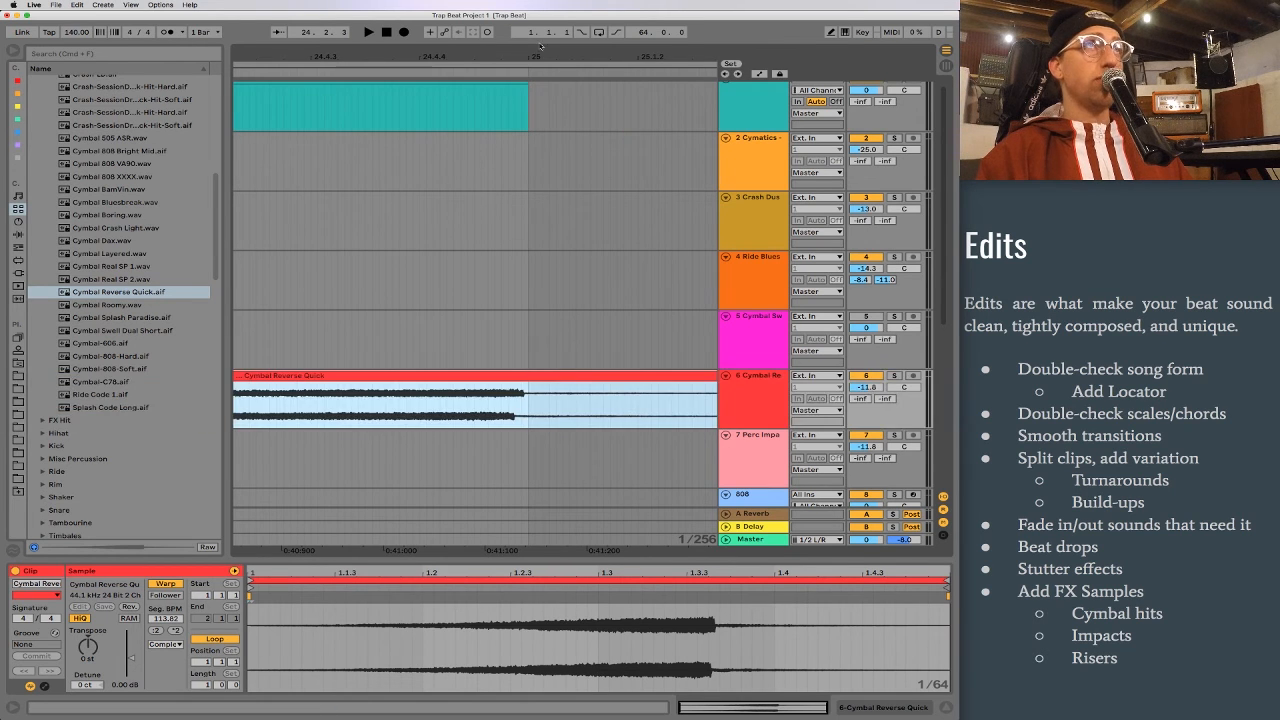
Step: Play the full arrangement from bar 1 and look over all of its tracks
{"action": "left_click_drag", "start_coordinate": [539, 58], "coordinate": [539, 4]}
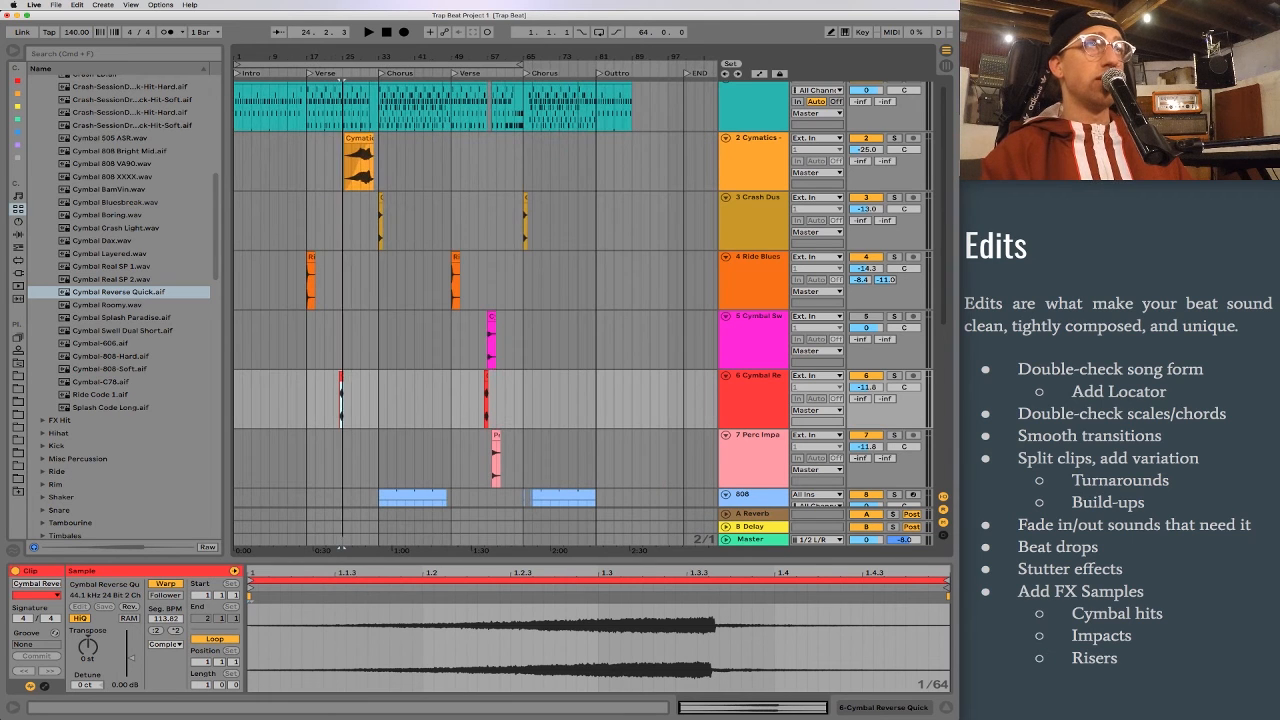
{"action": "left_click", "coordinate": [237, 76]}
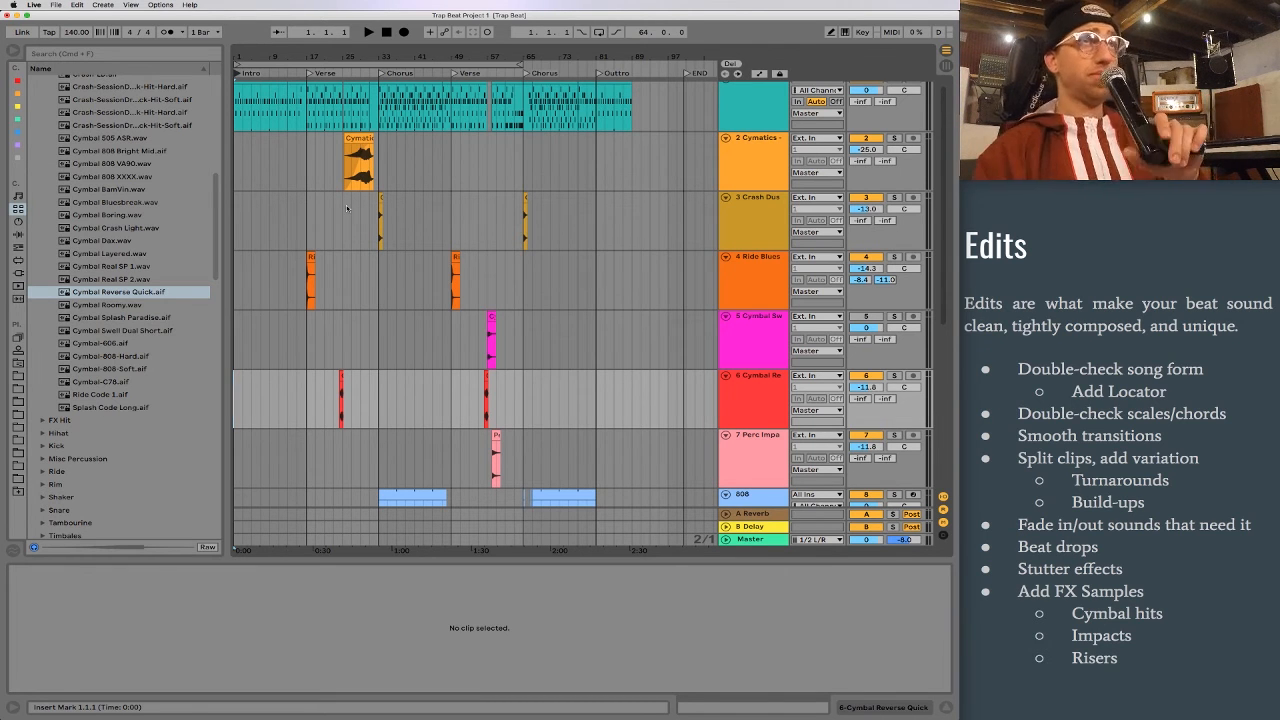
{"action": "scroll", "coordinate": [516, 327], "scroll_direction": "down", "scroll_amount": 10}
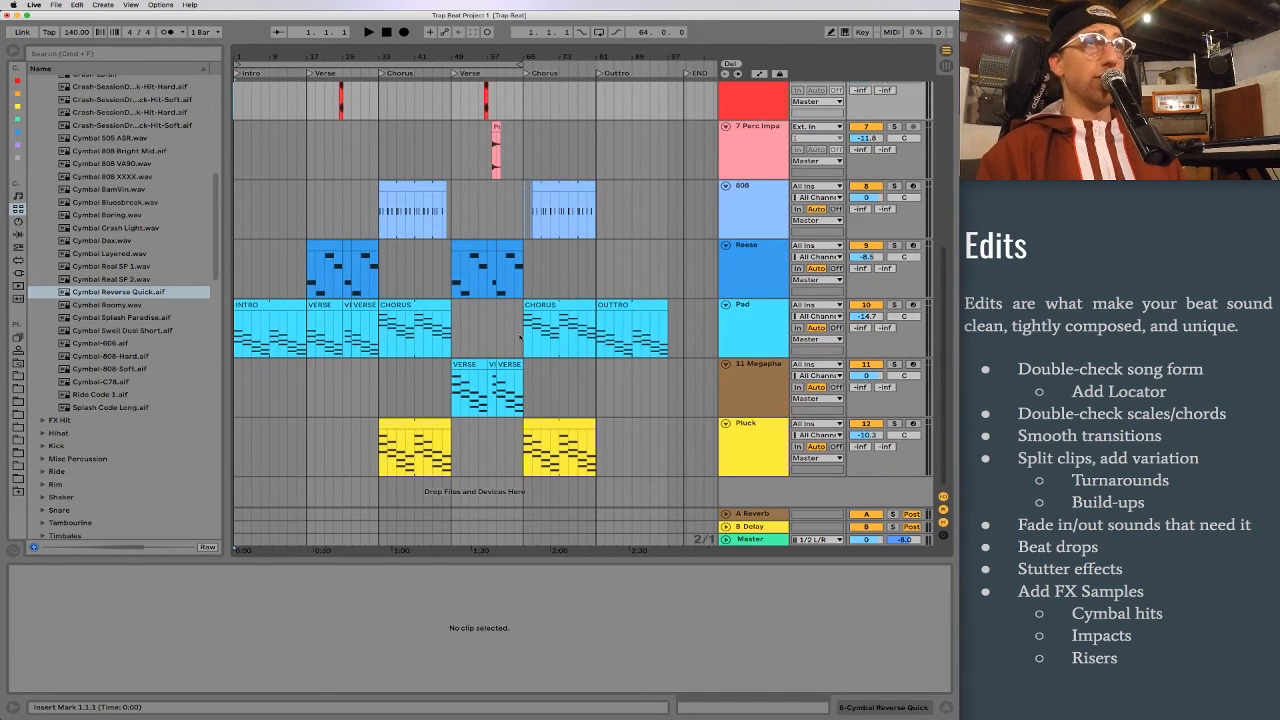
{"action": "scroll", "coordinate": [520, 335], "scroll_direction": "up", "scroll_amount": 10}
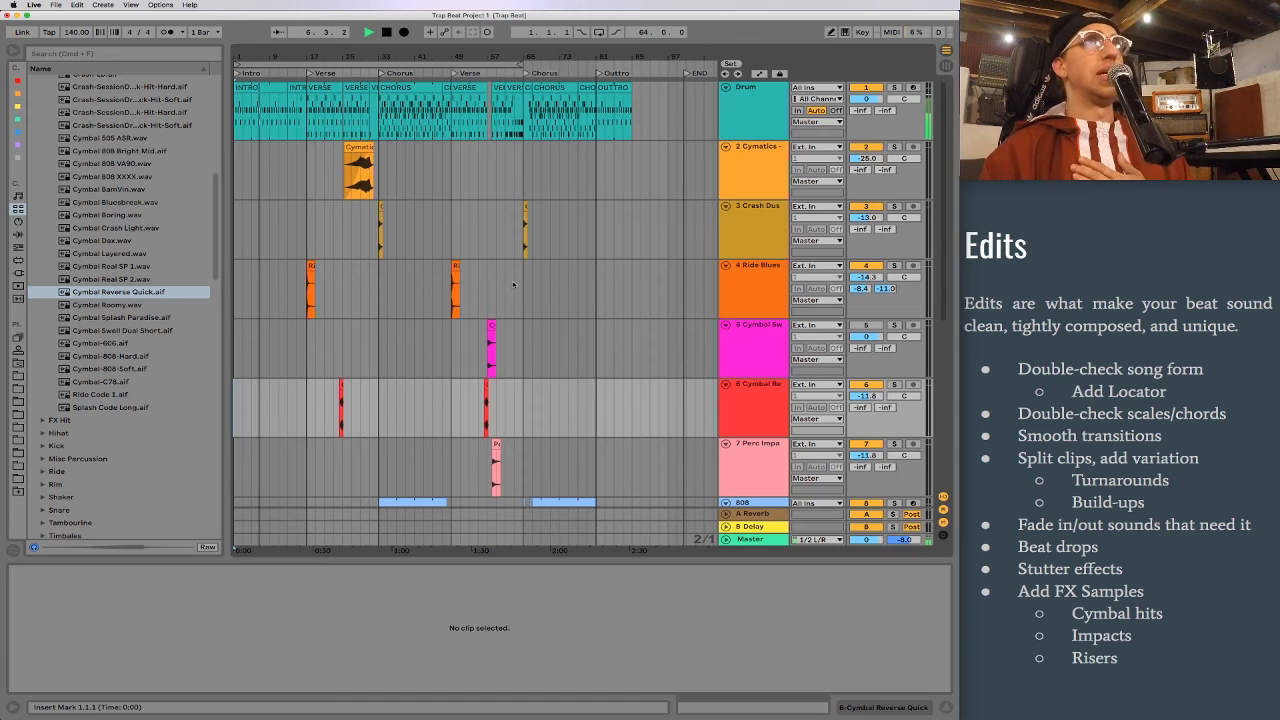
Step: Rename the Cymatics riser track RISER, the crash track CRASH1 and the Ride Bluesbreak track RIDE
{"action": "left_click", "coordinate": [733, 181]}
{"action": "key", "text": "super+r"}
{"action": "type", "text": "R"}
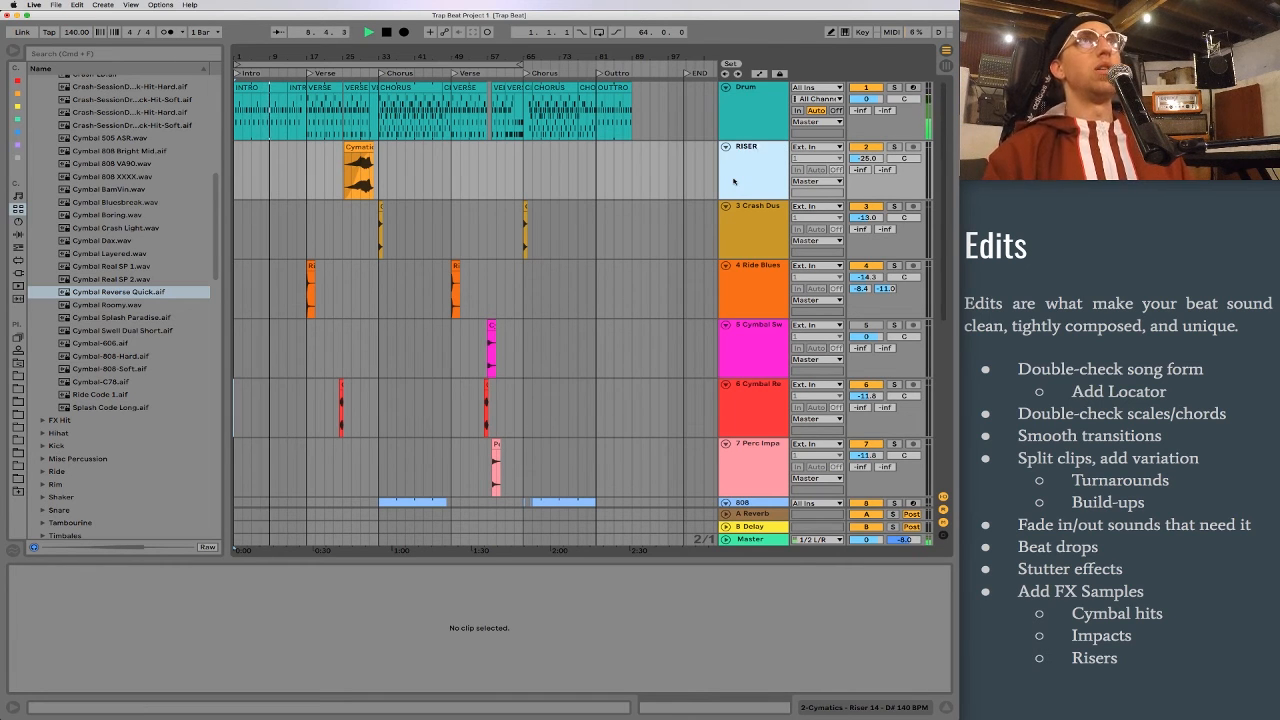
{"action": "key", "text": "Tab"}
{"action": "type", "text": "CRASH1"}
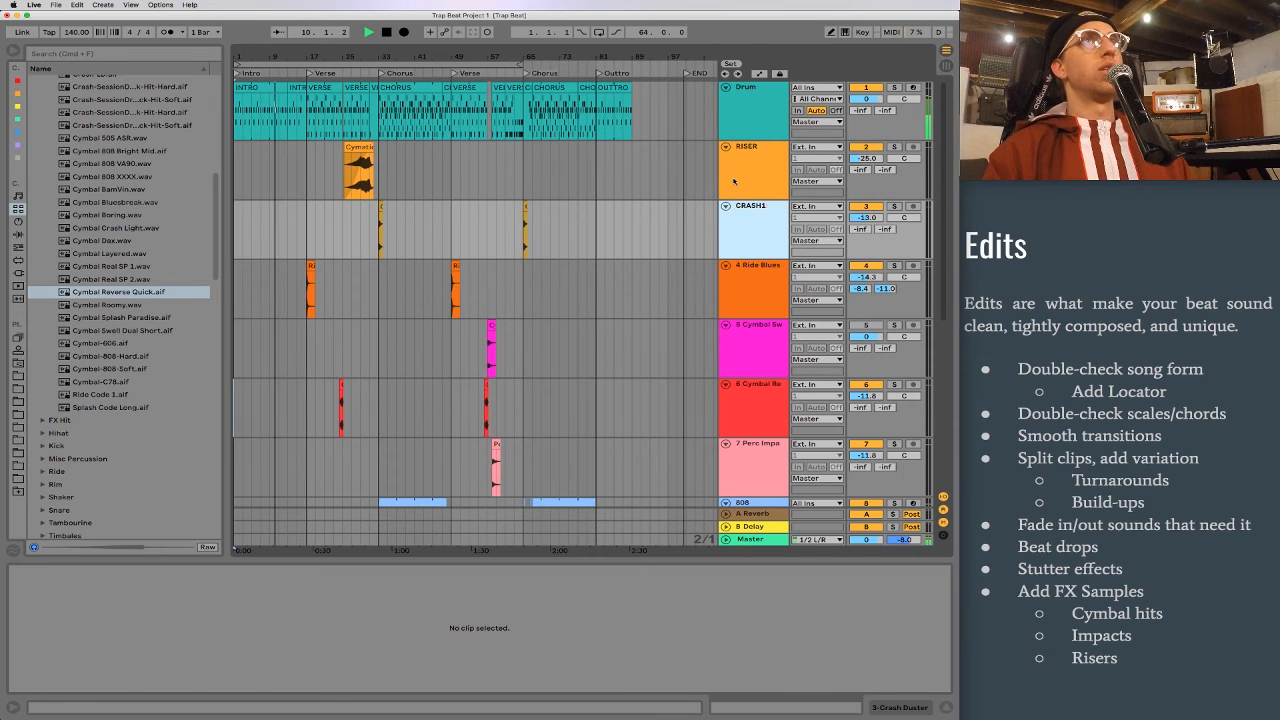
{"action": "key", "text": "Tab"}
{"action": "type", "text": "RIDE"}
{"action": "key", "text": "Tab"}
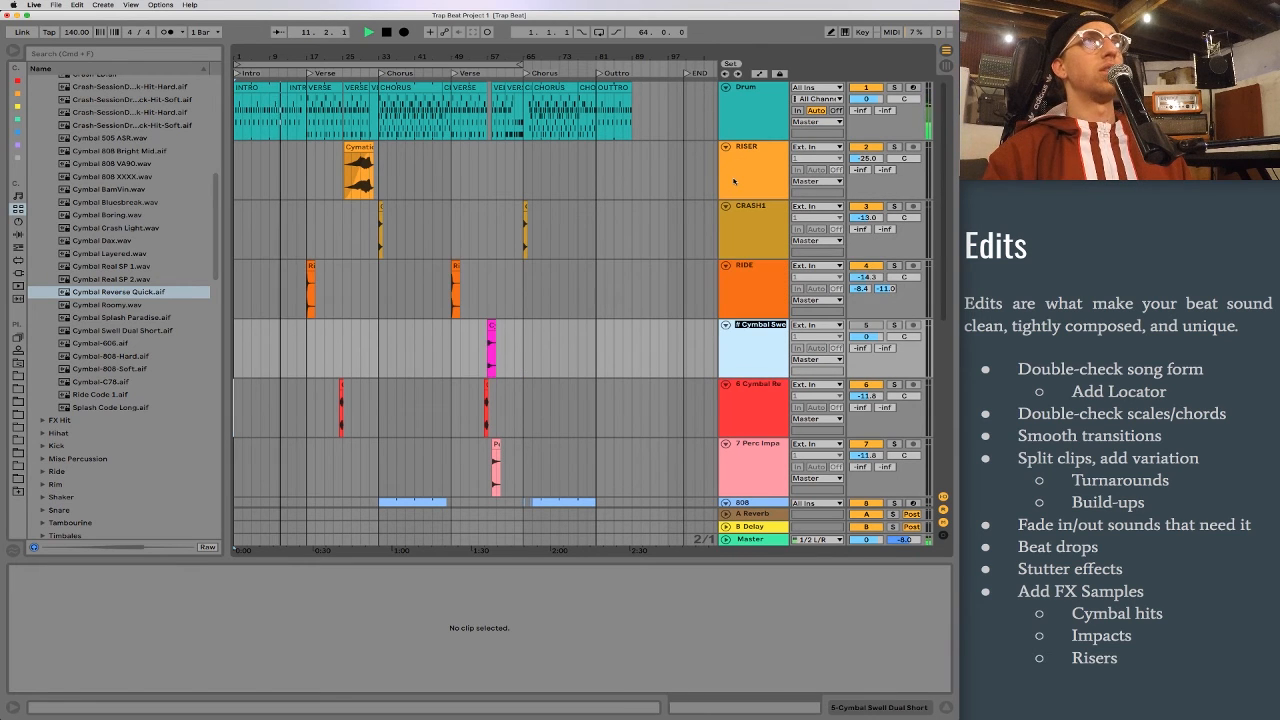
Step: Rename the cymbal swell track CRASH SWELL, the reverse cymbal track REV CRASH and the metal impact track CRASH 2
{"action": "type", "text": "CRASH SWELL"}
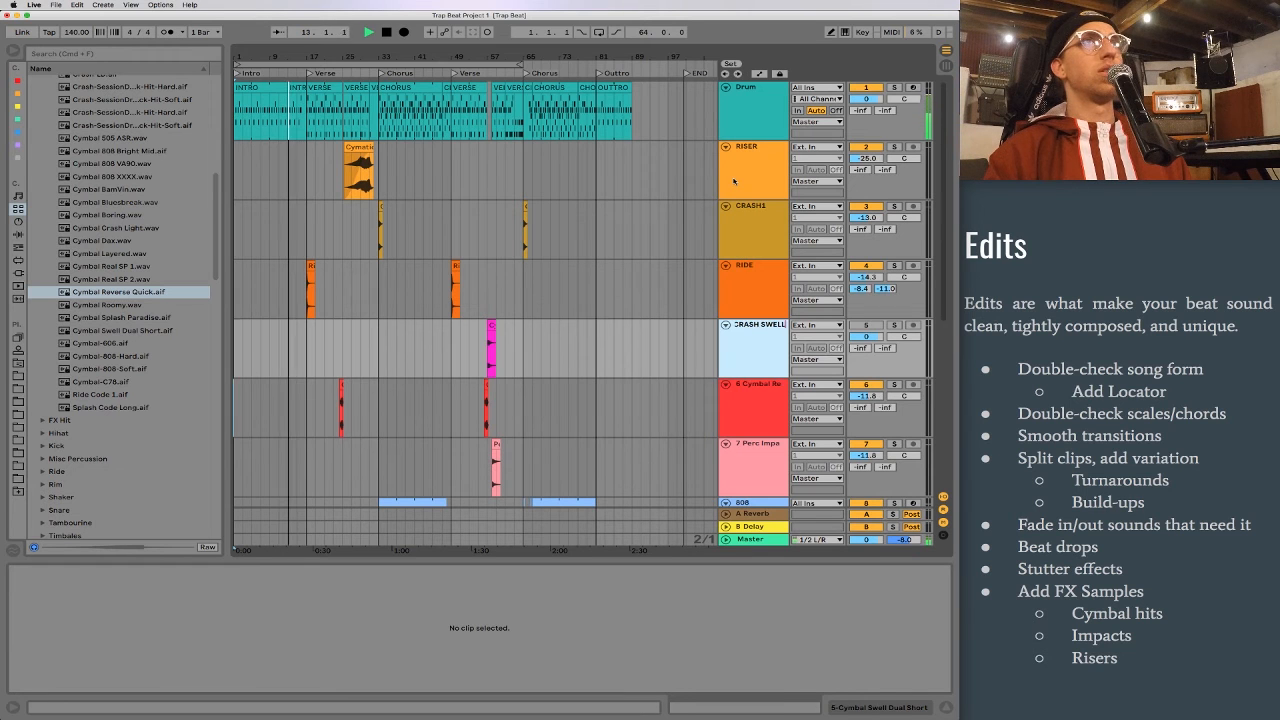
{"action": "key", "text": "Tab"}
{"action": "type", "text": "RE"}
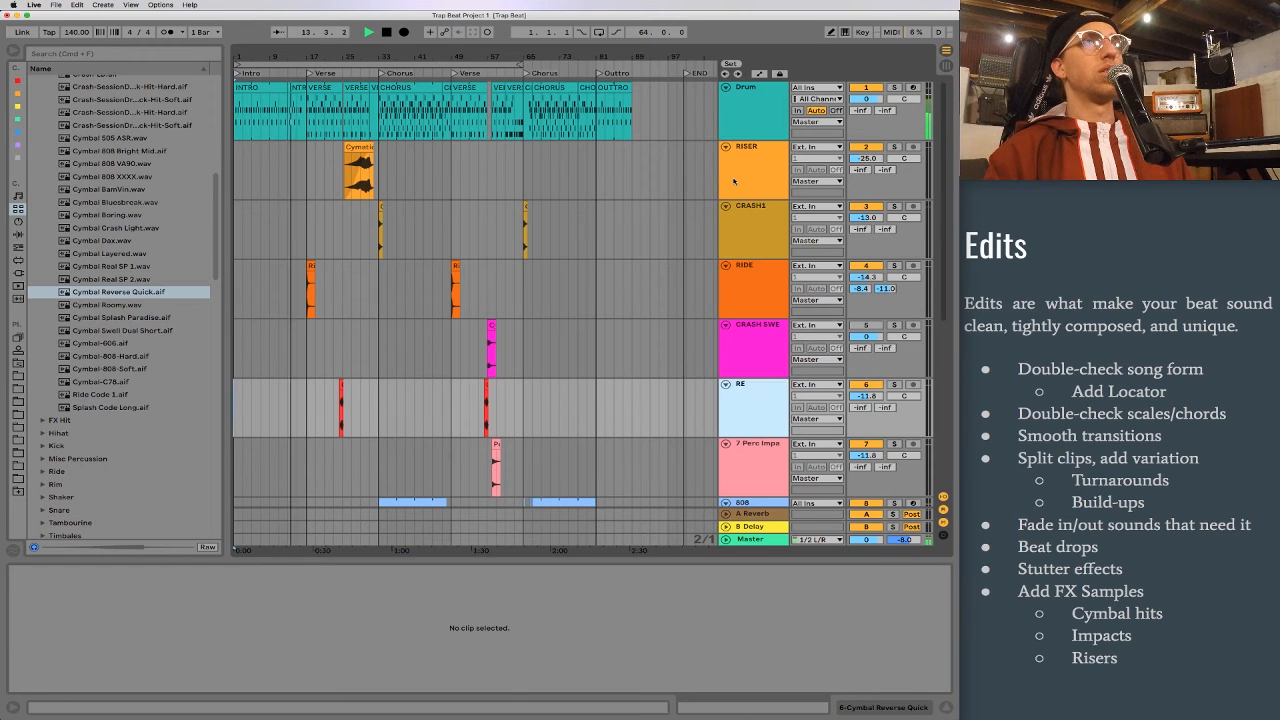
{"action": "type", "text": "V CRASH"}
{"action": "key", "text": "Tab"}
{"action": "type", "text": "CRASH 2"}
{"action": "key", "text": "Return"}
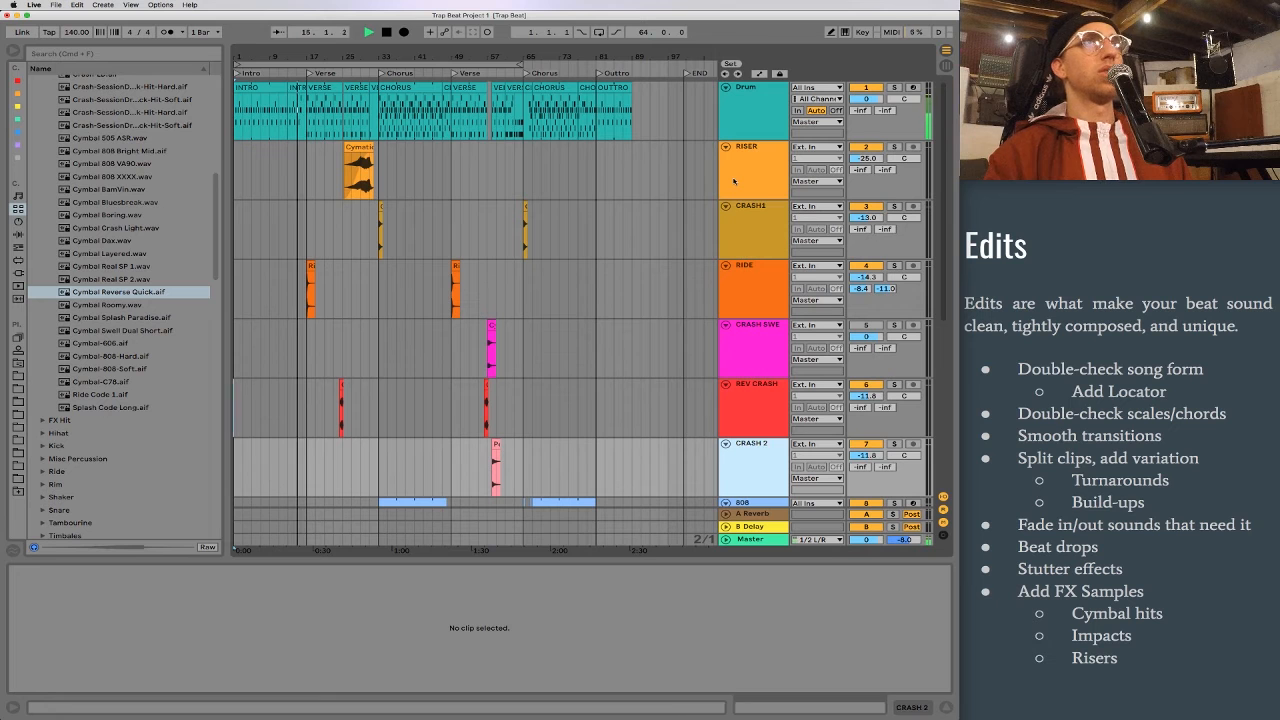
Step: Place the Cymbal Swell Dual Short clip at bar 15 on the CRASH SWELL track, leading into the first verse
{"action": "left_click", "coordinate": [491, 327]}
{"action": "left_click_drag", "start_coordinate": [491, 327], "coordinate": [301, 327]}
{"action": "left_click_drag", "start_coordinate": [294, 57], "coordinate": [478, 185]}
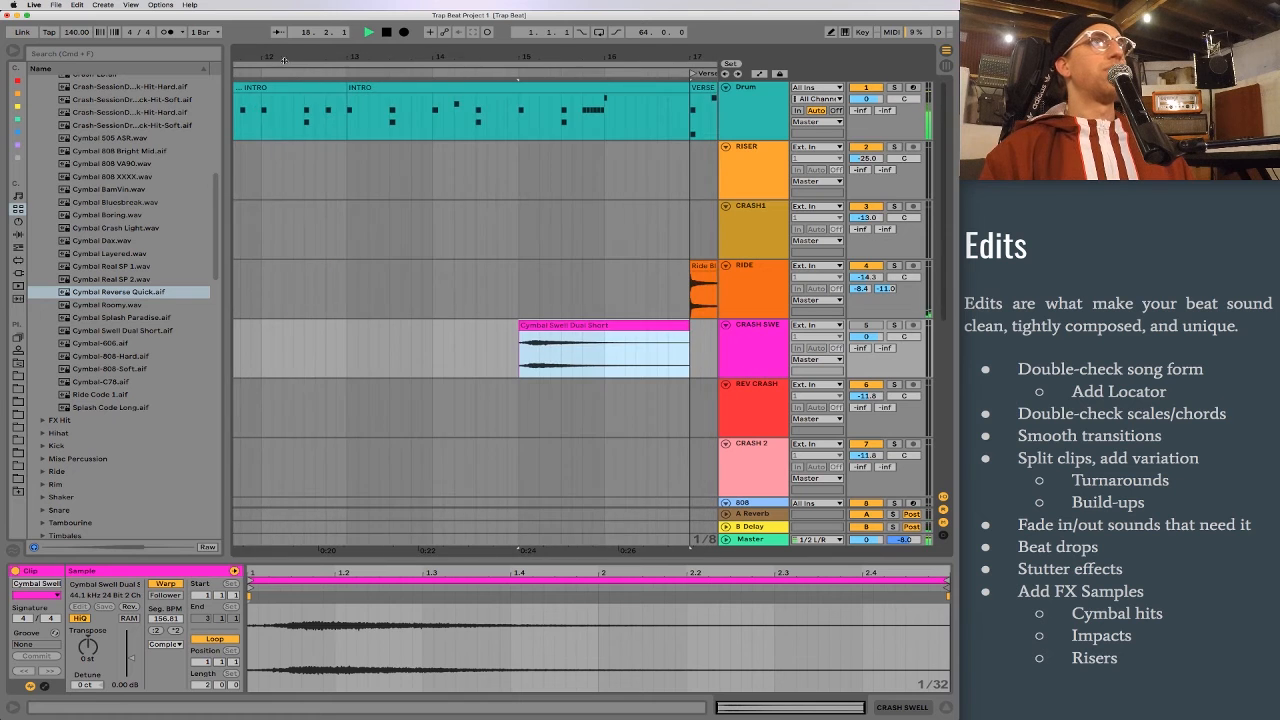
Step: Shift the Cymbal Swell Dual Short clip on the CRASH SWELL track to start at 15.4.2, around the first verse's entry
{"action": "scroll", "coordinate": [480, 193], "scroll_direction": "right", "scroll_amount": 2}
{"action": "left_click_drag", "start_coordinate": [467, 328], "coordinate": [545, 330]}
{"action": "left_click_drag", "start_coordinate": [542, 57], "coordinate": [543, 134]}
{"action": "left_click_drag", "start_coordinate": [565, 328], "coordinate": [558, 327]}
{"action": "left_click_drag", "start_coordinate": [635, 55], "coordinate": [618, 3]}
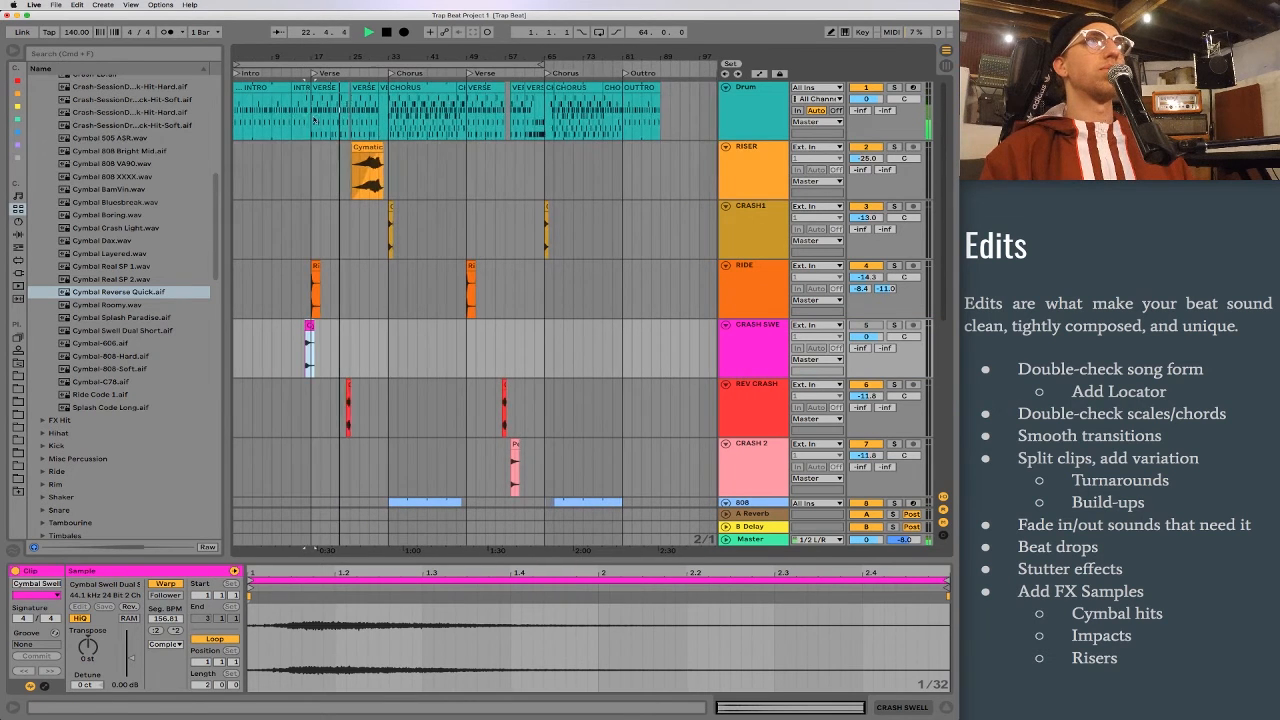
{"action": "left_click", "coordinate": [409, 327]}
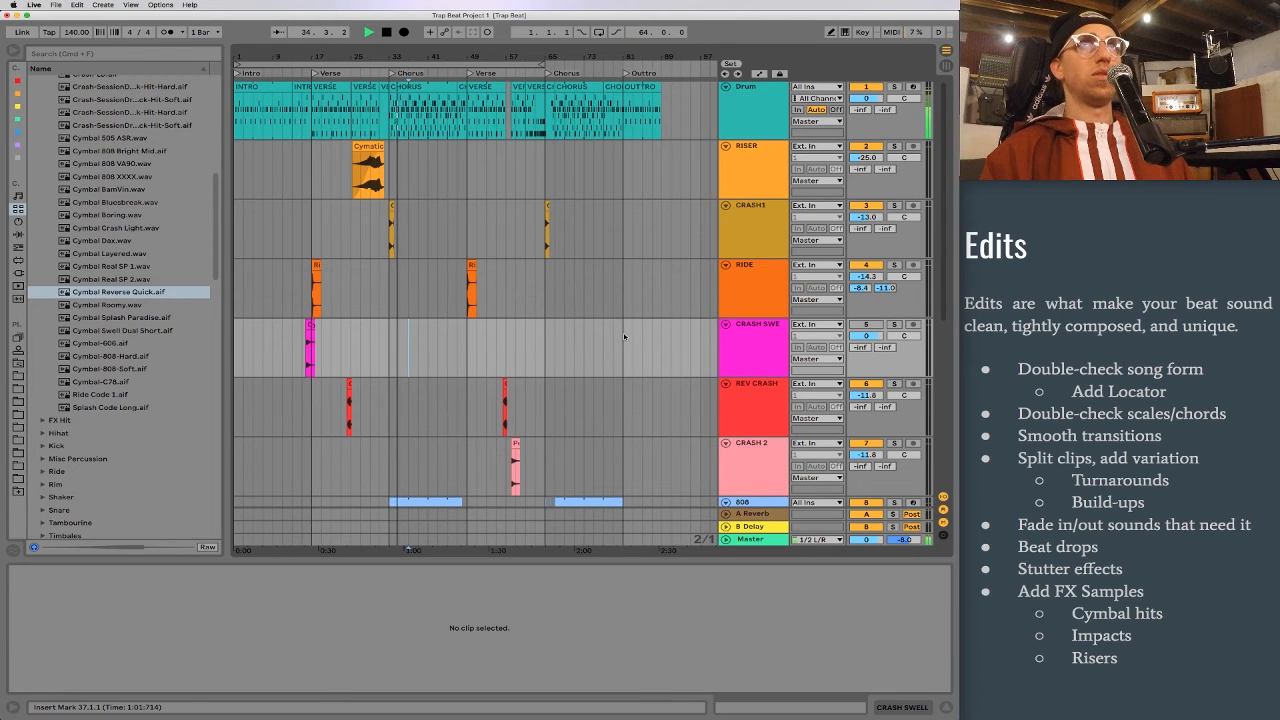
Step: Rename the Megaphatness Pad track Pad 2
{"action": "scroll", "coordinate": [517, 322], "scroll_direction": "down", "scroll_amount": 6}
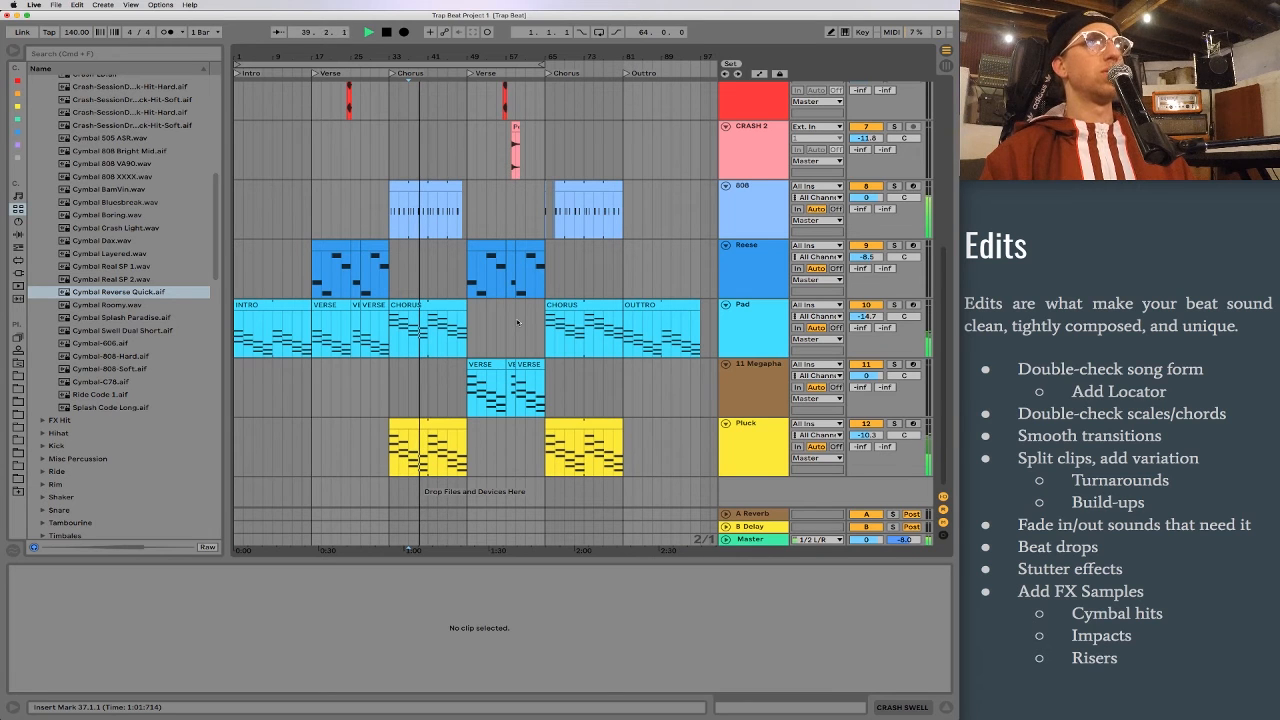
{"action": "left_click", "coordinate": [772, 376]}
{"action": "key", "text": "super+r"}
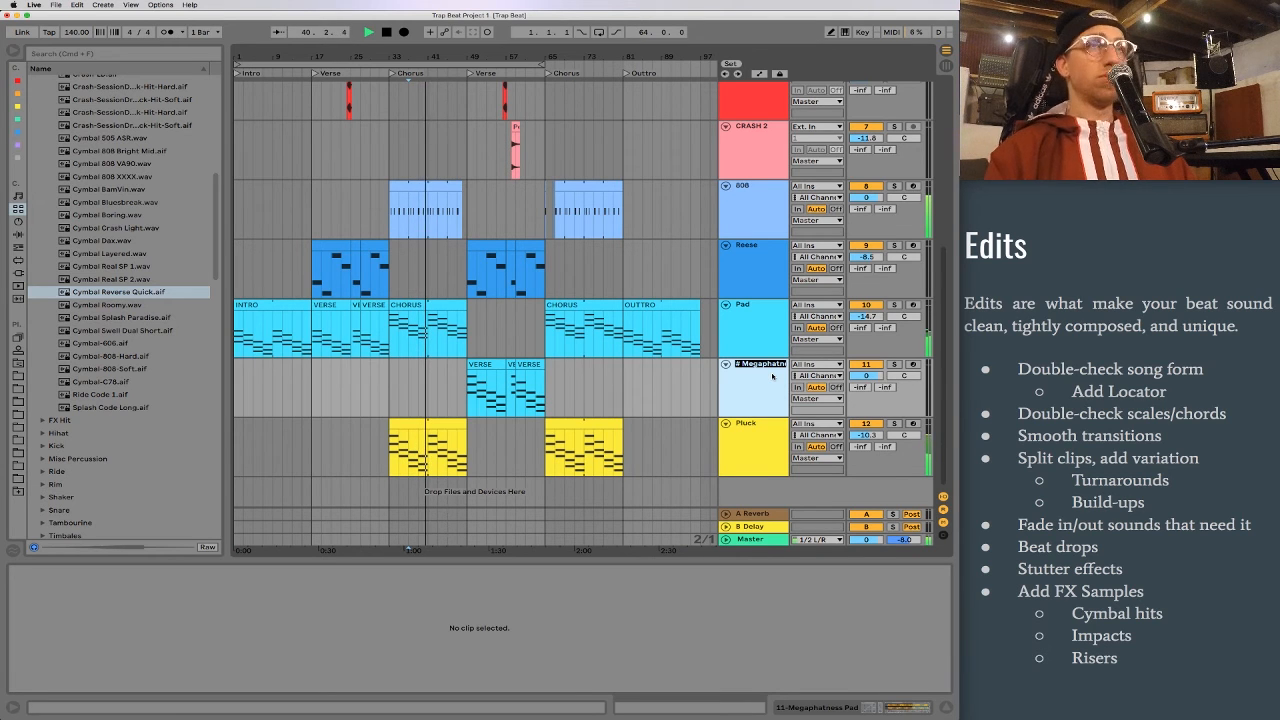
{"action": "type", "text": "PA"}
{"action": "type", "text": "D"}
{"action": "type", "text": "ad 2"}
{"action": "key", "text": "Return"}
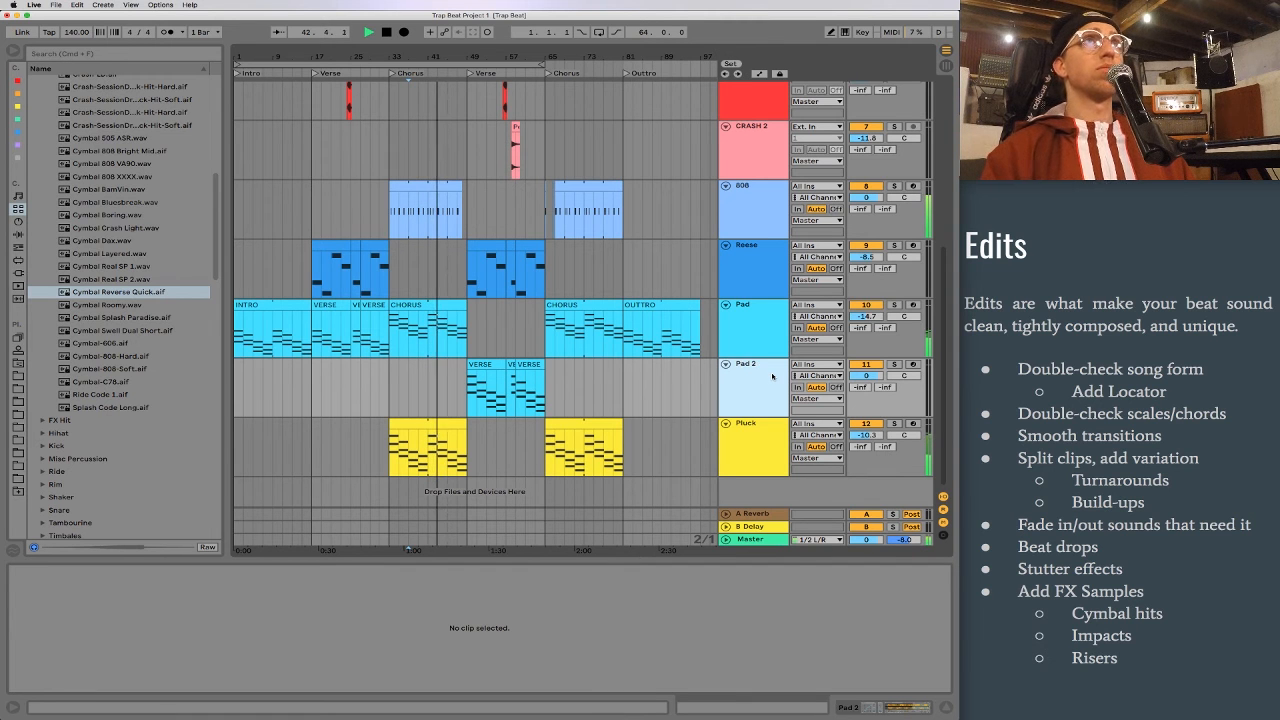
Step: Try a copy of the Cymbal Swell Dual Short clip at 47.4.2, leading into the second verse, and delete it
{"action": "scroll", "coordinate": [602, 284], "scroll_direction": "up", "scroll_amount": 3}
{"action": "scroll", "coordinate": [602, 284], "scroll_direction": "up", "scroll_amount": 5}
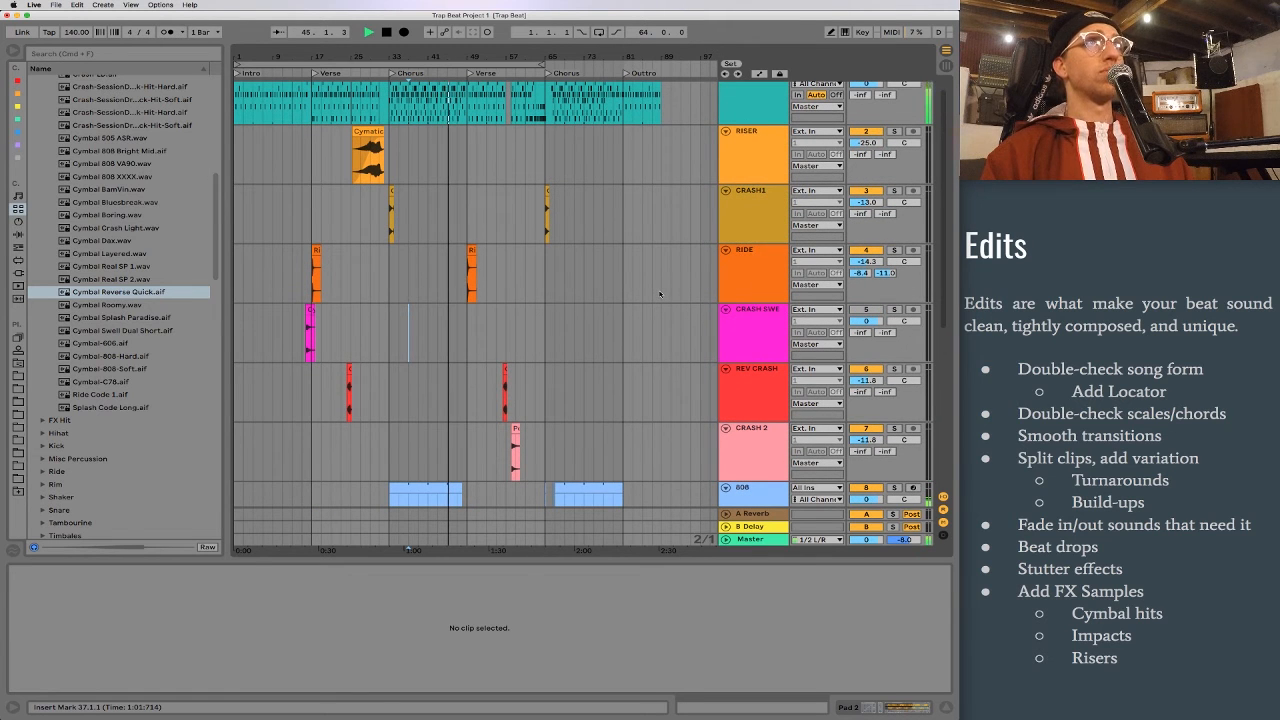
{"action": "scroll", "coordinate": [660, 294], "scroll_direction": "up", "scroll_amount": 1}
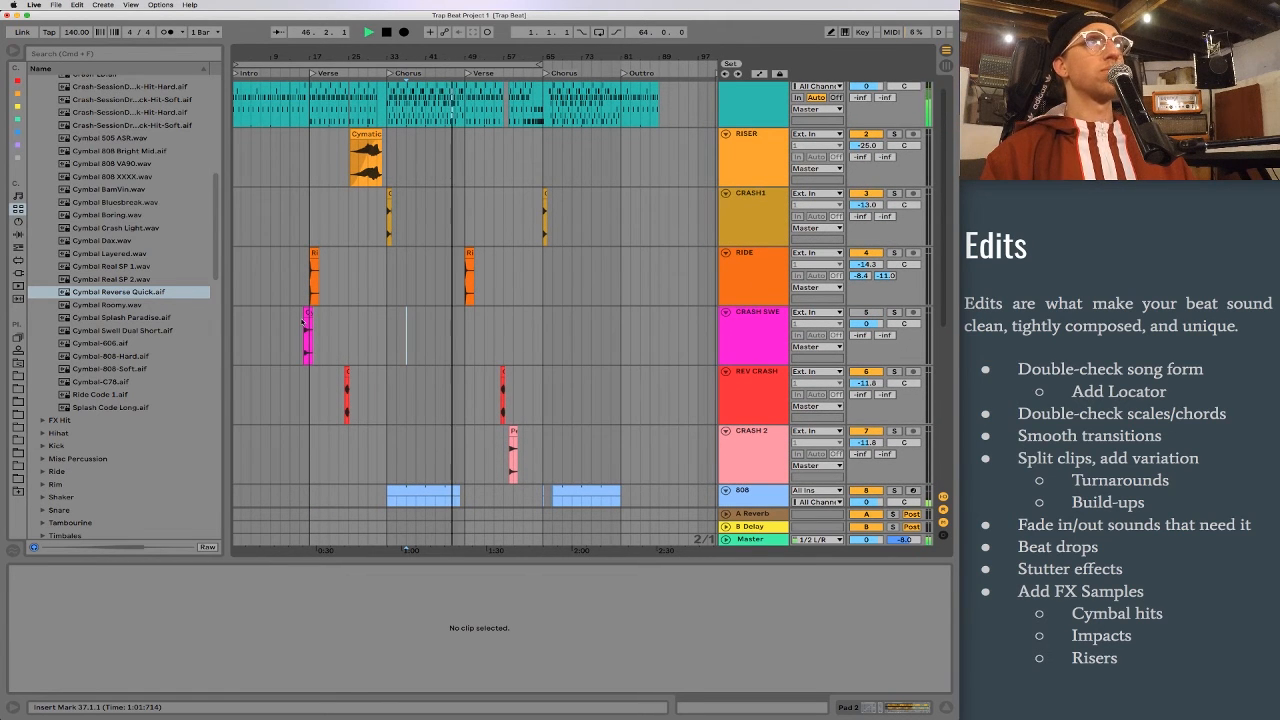
{"action": "left_click_drag", "start_coordinate": [309, 313], "coordinate": [467, 327]}
{"action": "scroll", "coordinate": [459, 335], "scroll_direction": "up", "scroll_amount": 6}
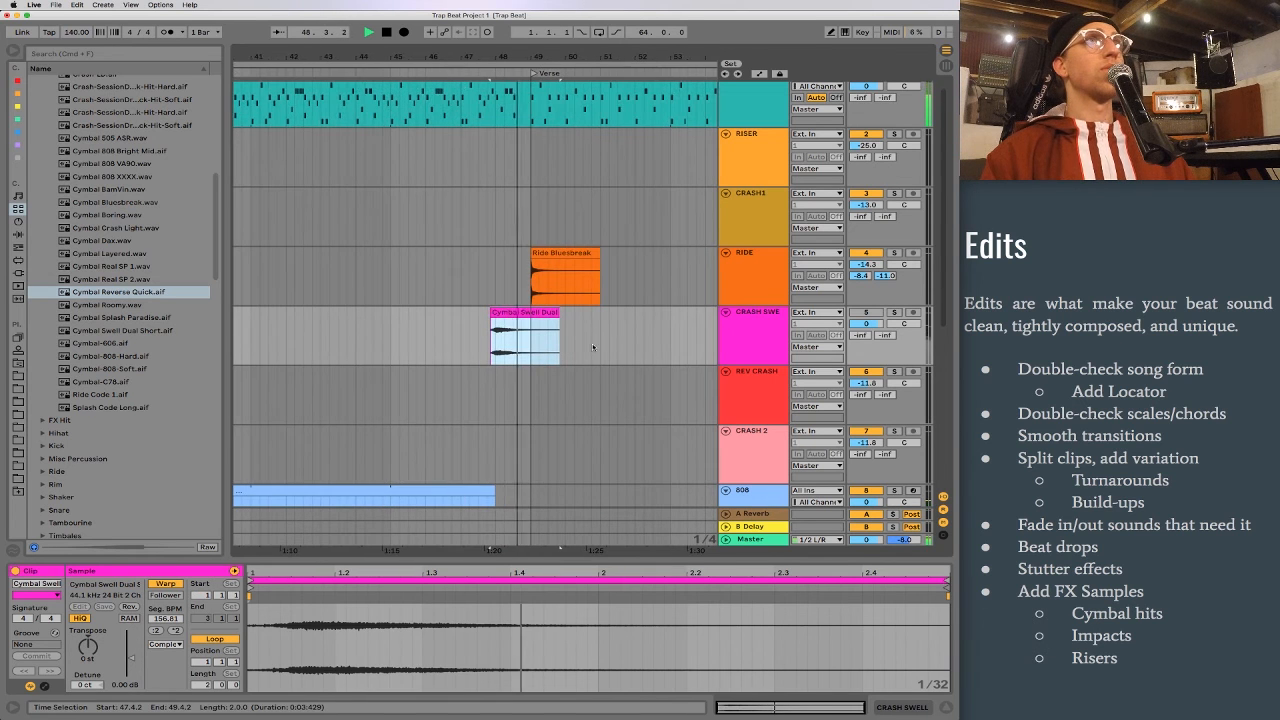
{"action": "key", "text": "Delete"}
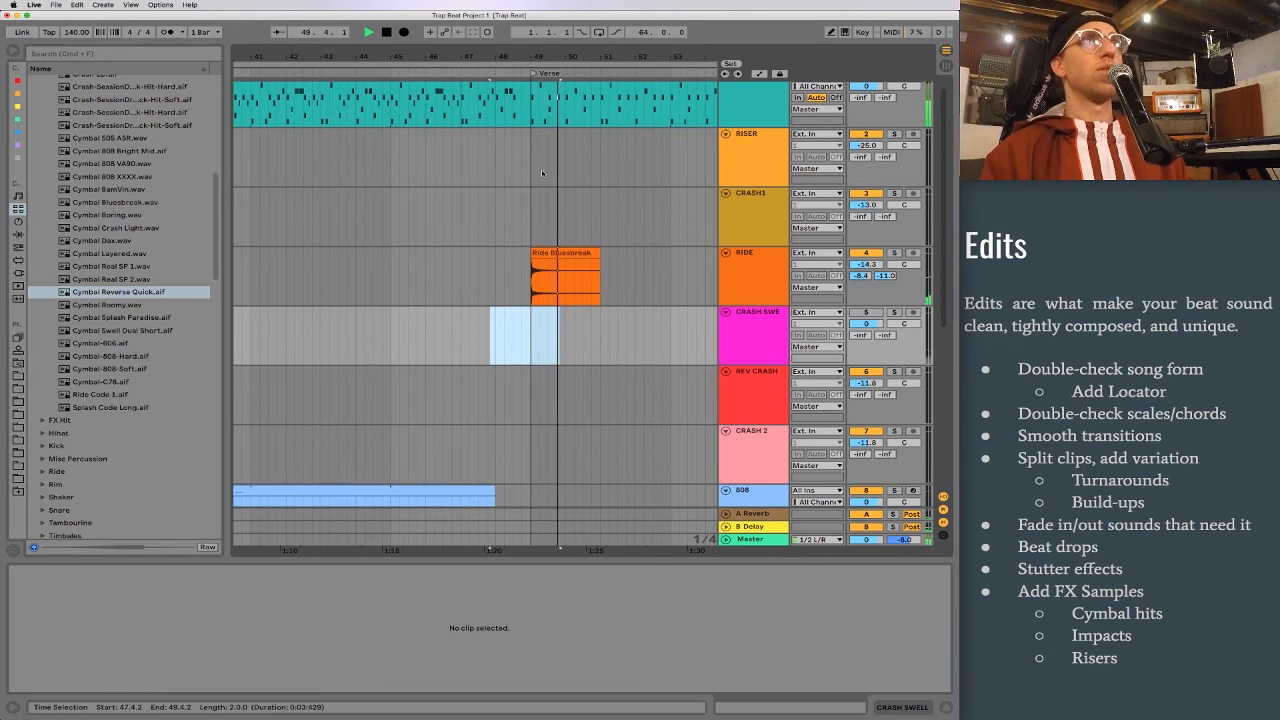
Step: Rename the CRASH 2 track Impact
{"action": "scroll", "coordinate": [496, 369], "scroll_direction": "down", "scroll_amount": 6}
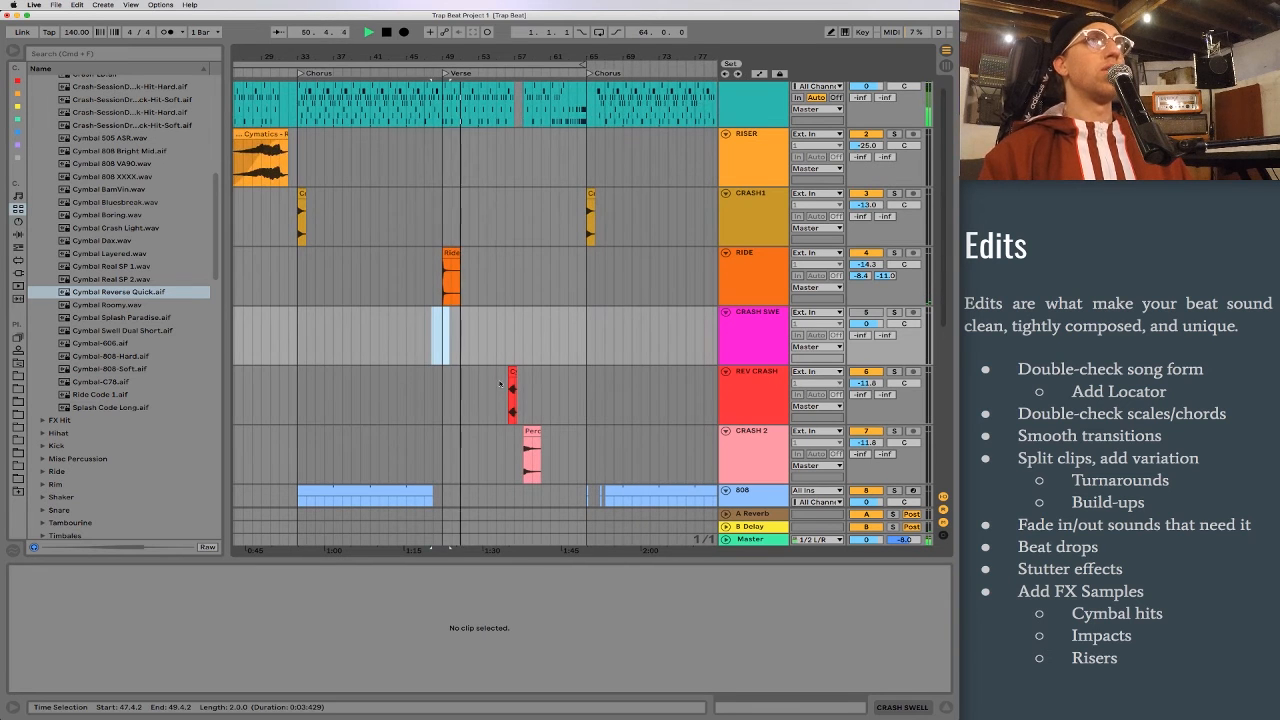
{"action": "left_click", "coordinate": [586, 387]}
{"action": "scroll", "coordinate": [586, 387], "scroll_direction": "right", "scroll_amount": 2}
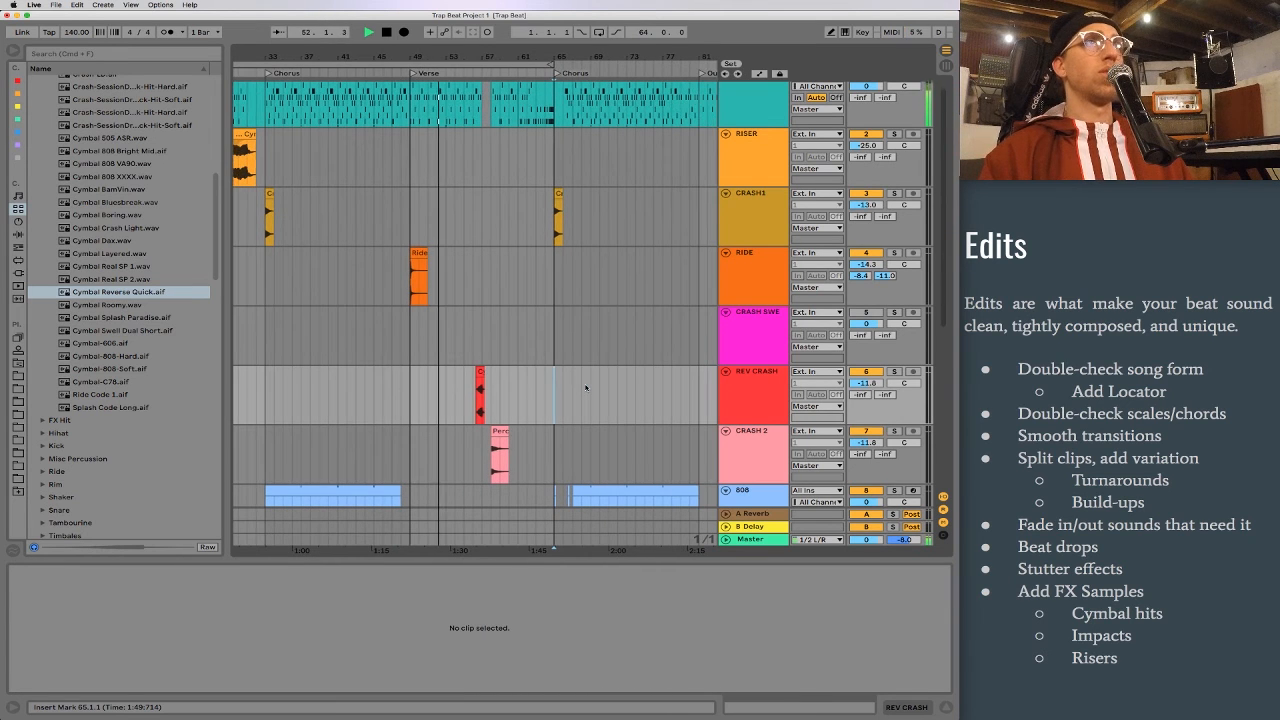
{"action": "scroll", "coordinate": [586, 387], "scroll_direction": "down", "scroll_amount": 2}
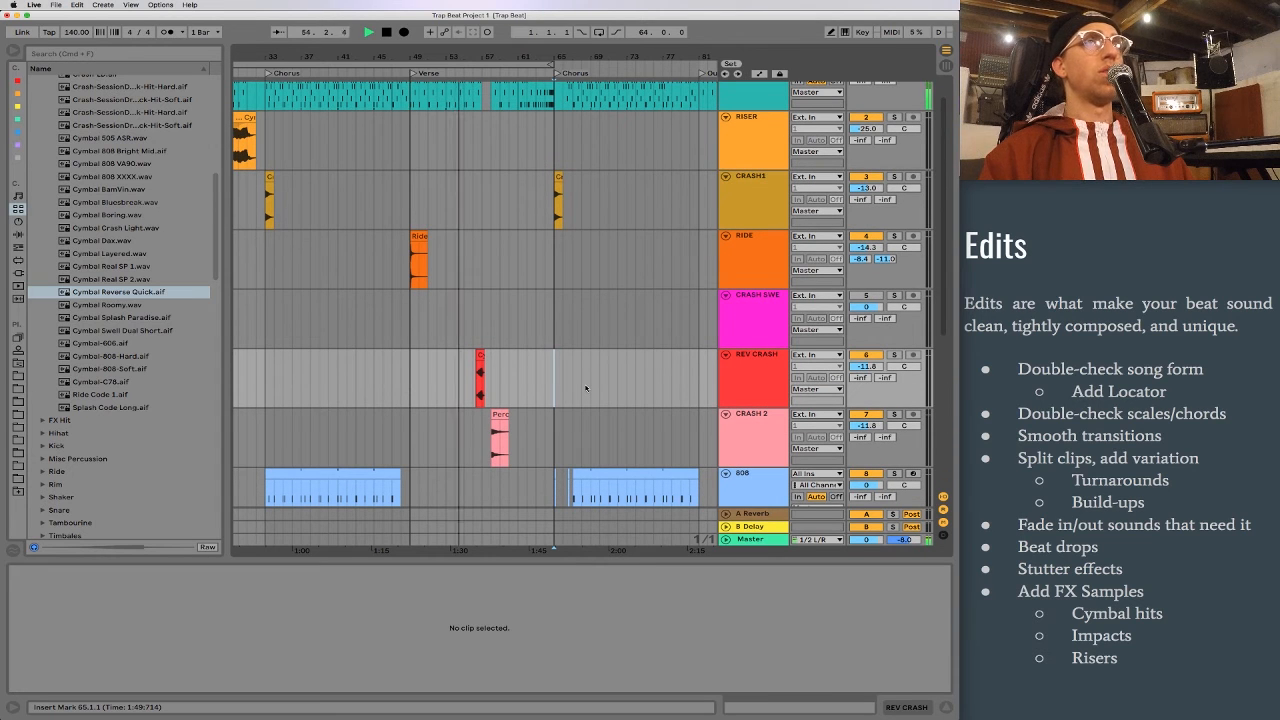
{"action": "left_click_drag", "start_coordinate": [484, 58], "coordinate": [484, 22]}
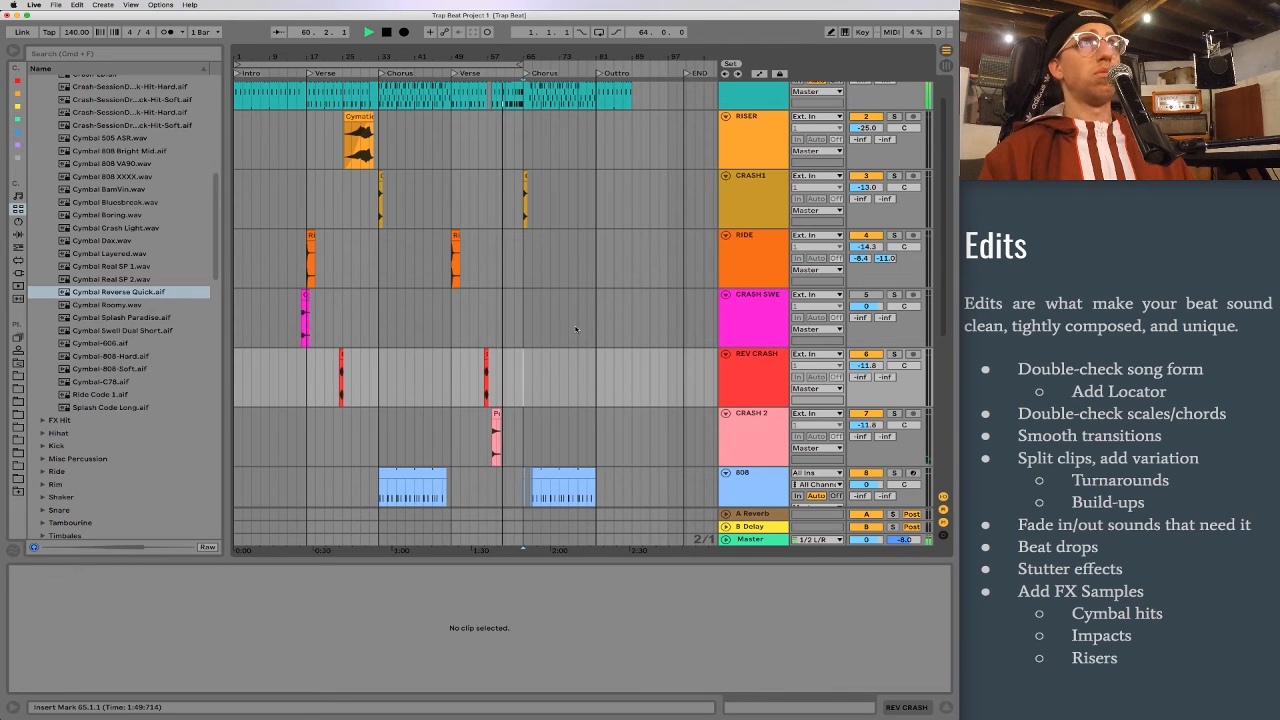
{"action": "left_click", "coordinate": [748, 424]}
{"action": "type", "text": "impac"}
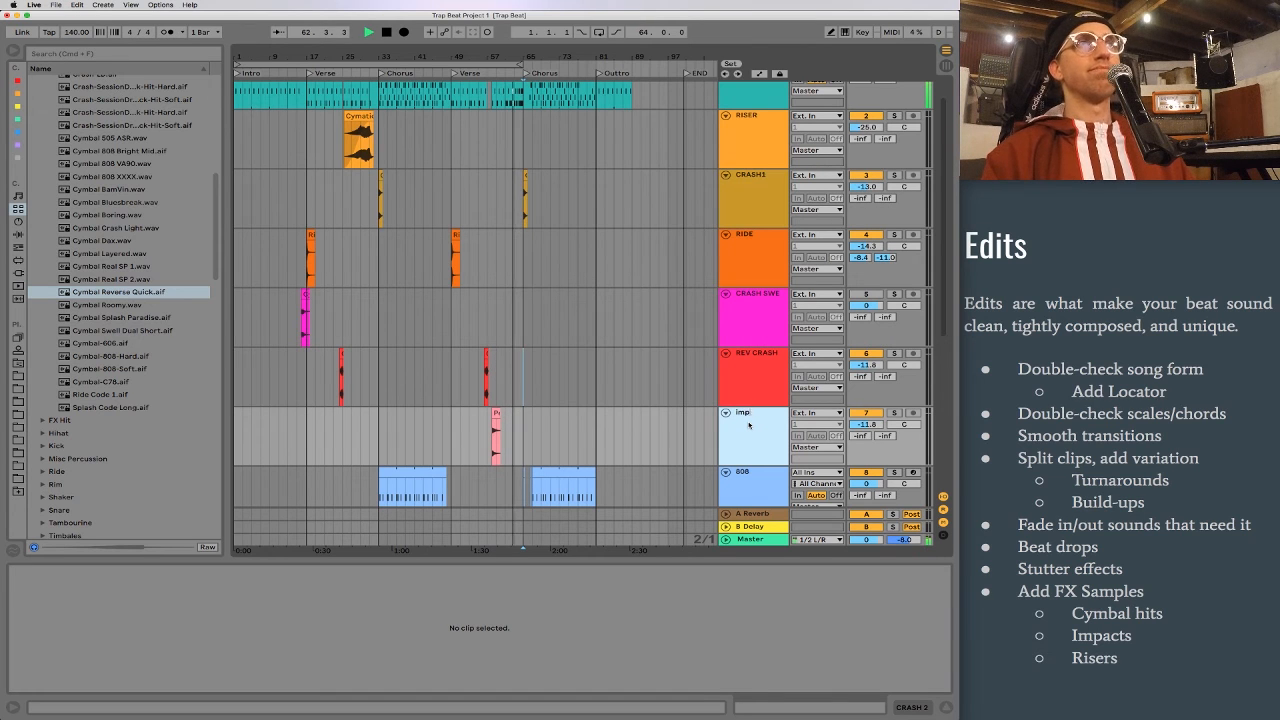
{"action": "type", "text": "t"}
{"action": "key", "text": "Return"}
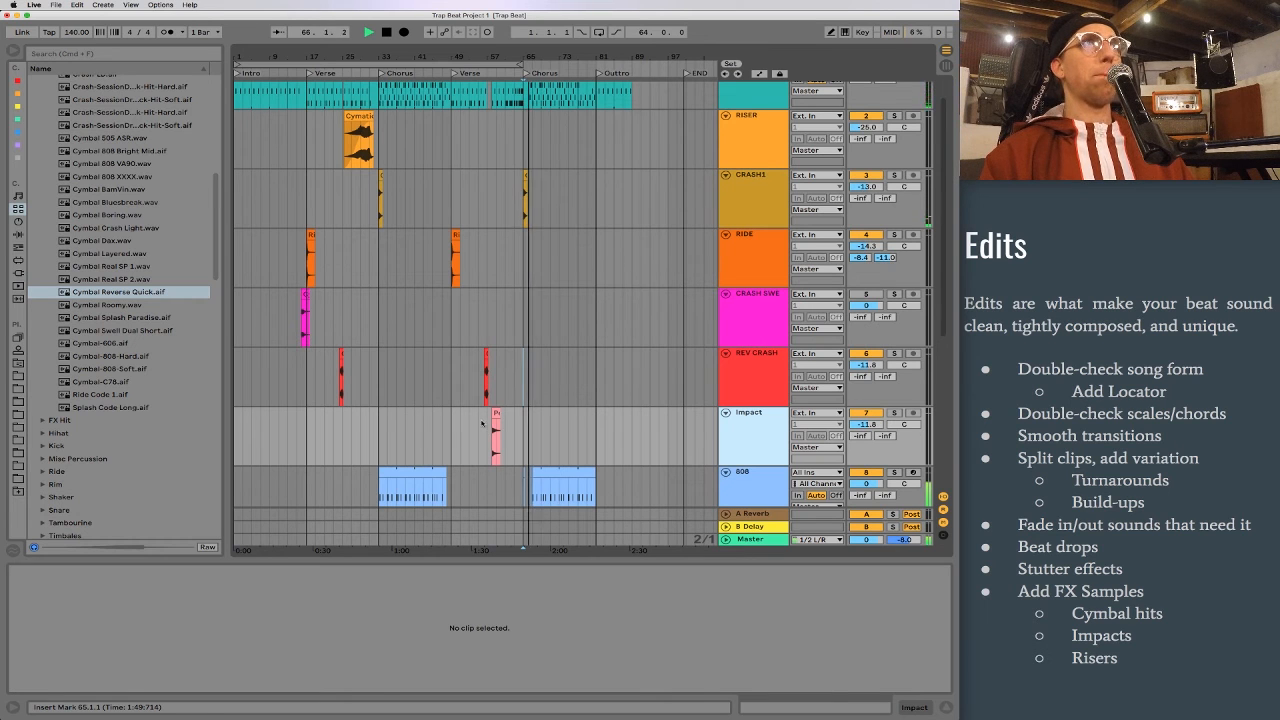
Step: Copy the Cymbal Swell Dual Short clip into the second chorus and position it to start at 66.4.1
{"action": "left_click_drag", "start_coordinate": [305, 296], "coordinate": [537, 298]}
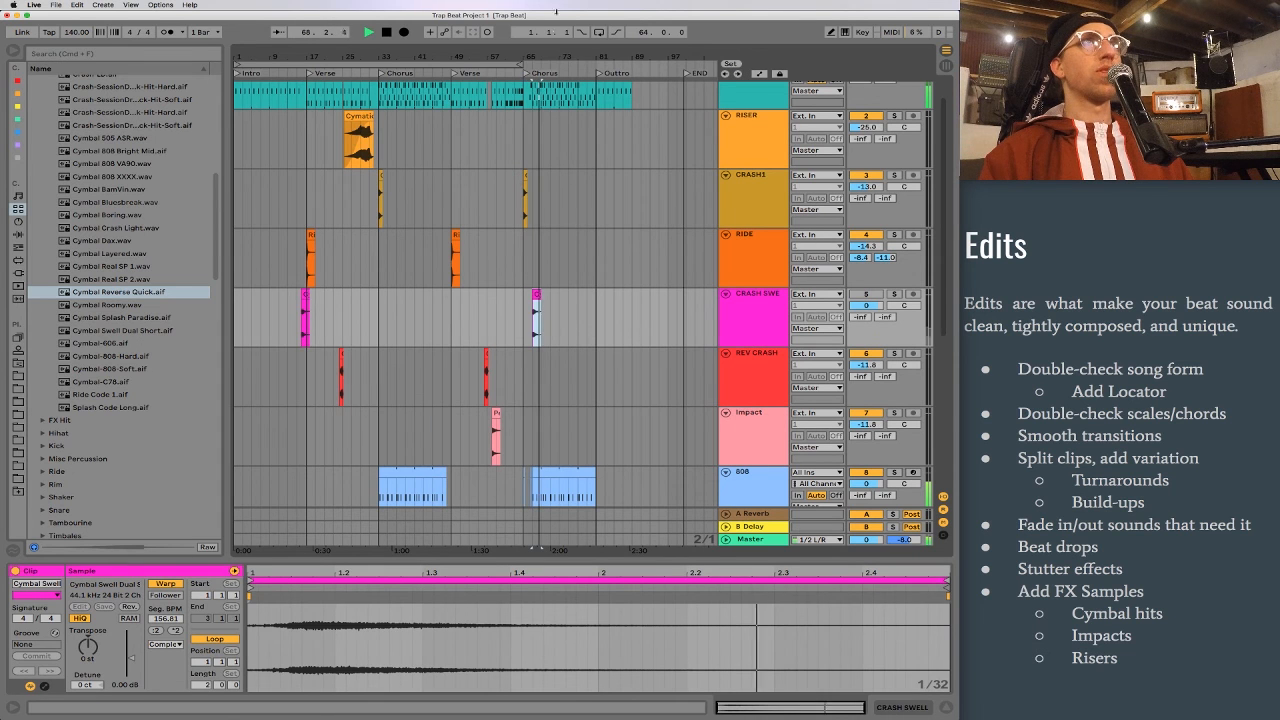
{"action": "key", "text": "z"}
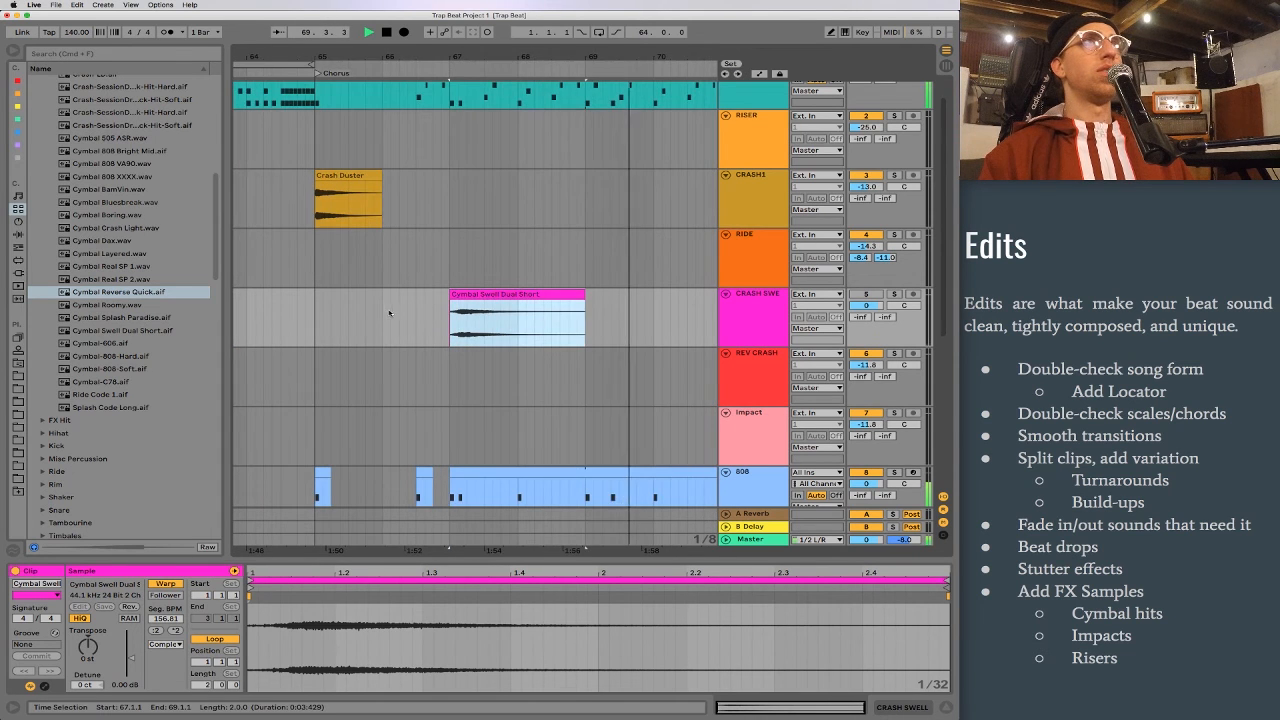
{"action": "scroll", "coordinate": [388, 313], "scroll_direction": "up", "scroll_amount": 2}
{"action": "scroll", "coordinate": [388, 313], "scroll_direction": "left", "scroll_amount": 2}
{"action": "left_click", "coordinate": [505, 336]}
{"action": "left_click_drag", "start_coordinate": [505, 336], "coordinate": [497, 336]}
Step: Activate the CRASH SWELL track and audition the swell in the second chorus from 64.2.1
{"action": "left_click", "coordinate": [861, 326]}
{"action": "left_click", "coordinate": [299, 347]}
{"action": "key", "text": "space"}
{"action": "left_click_drag", "start_coordinate": [399, 57], "coordinate": [397, 18]}
{"action": "scroll", "coordinate": [402, 285], "scroll_direction": "down", "scroll_amount": 1}
{"action": "scroll", "coordinate": [490, 323], "scroll_direction": "left", "scroll_amount": 2}
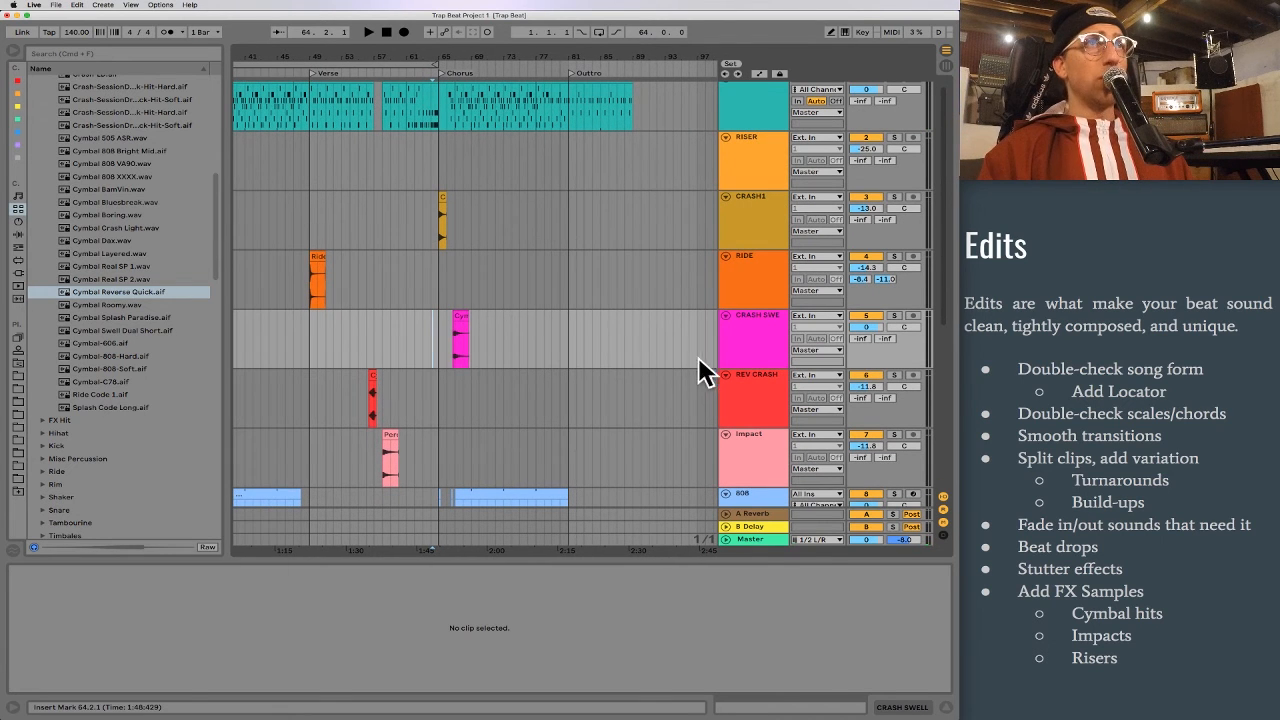
Step: Play the second chorus entry from bar 64 and lower the CRASH SWELL track volume to -18.1 dB
{"action": "left_click", "coordinate": [754, 335]}
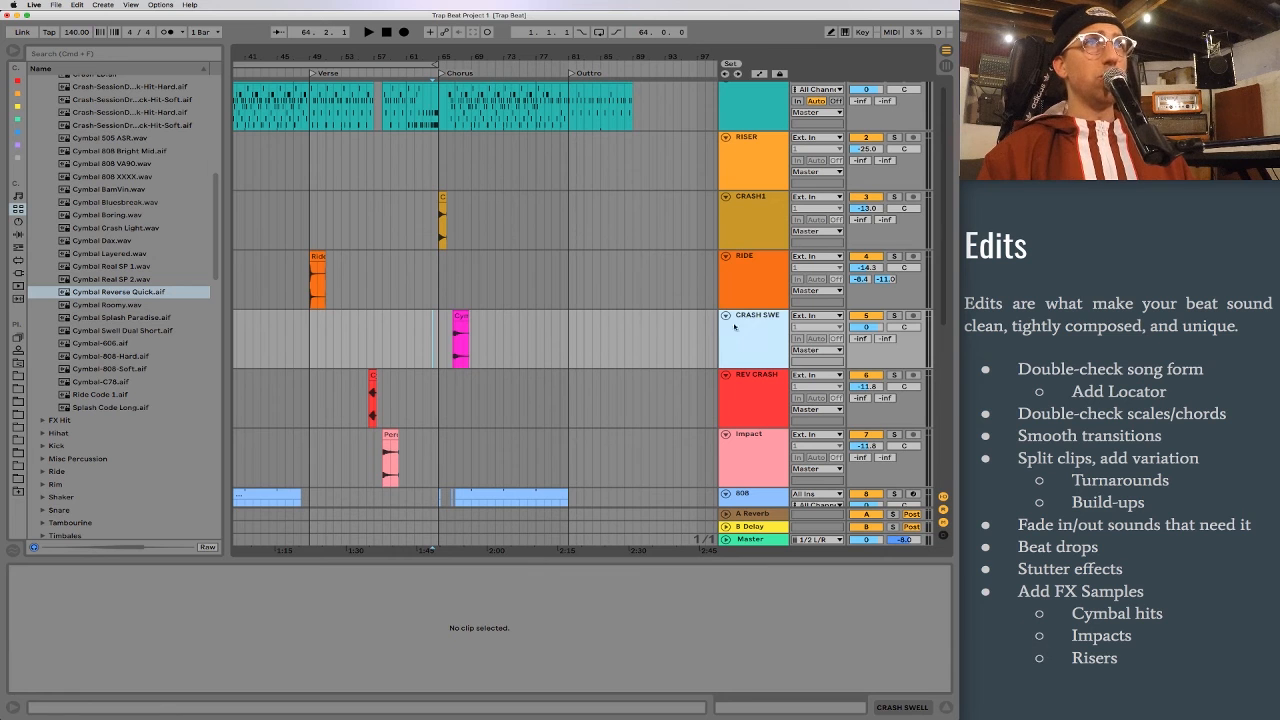
{"action": "left_click_drag", "start_coordinate": [446, 50], "coordinate": [461, 132]}
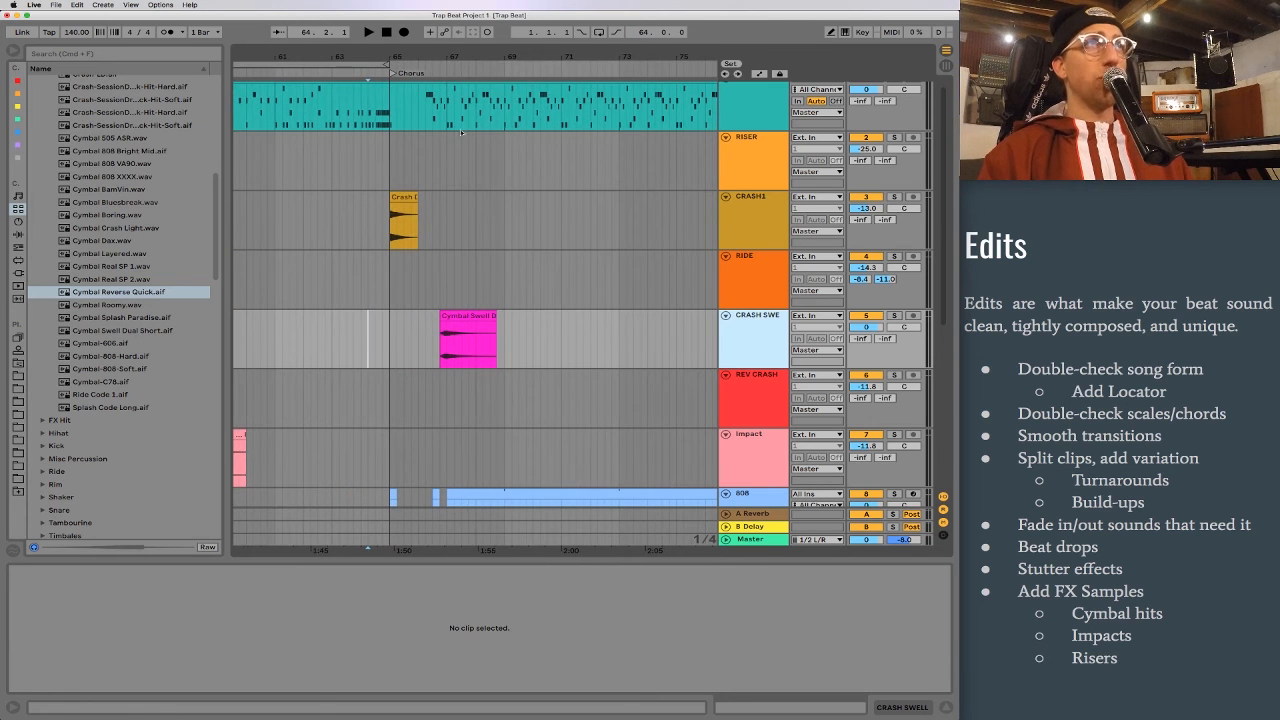
{"action": "left_click", "coordinate": [361, 340]}
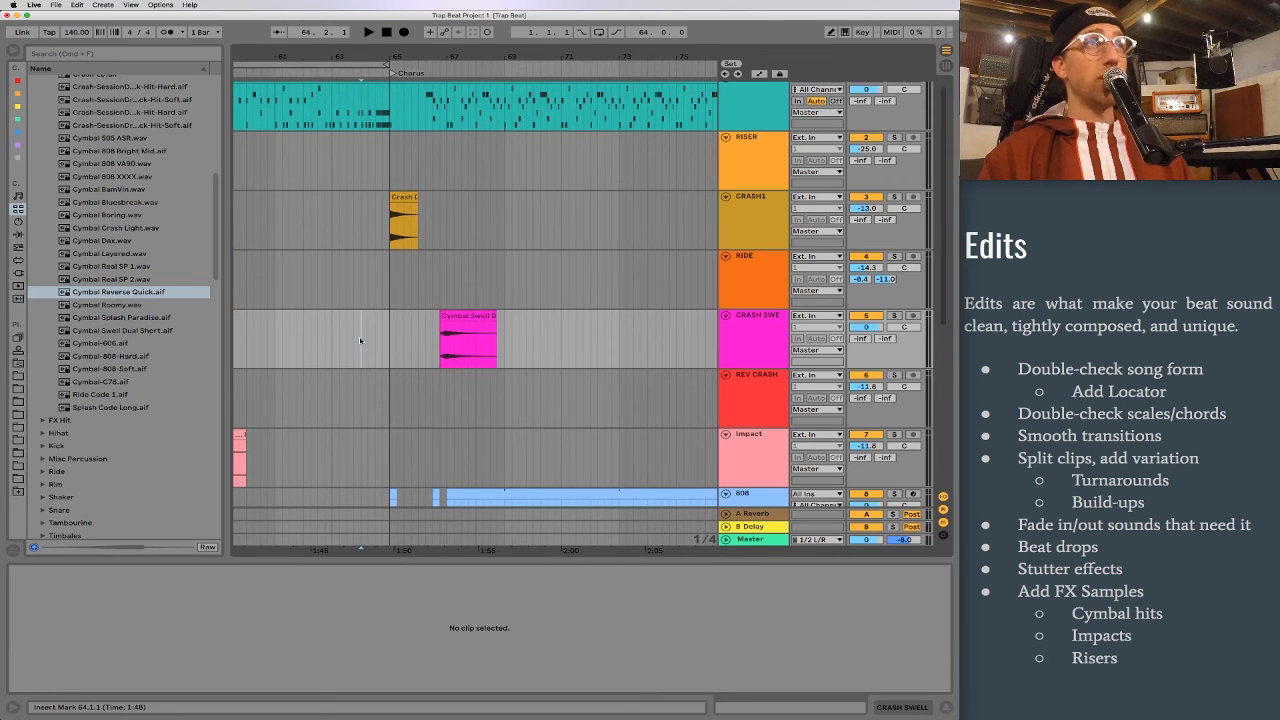
{"action": "scroll", "coordinate": [361, 341], "scroll_direction": "right", "scroll_amount": 1}
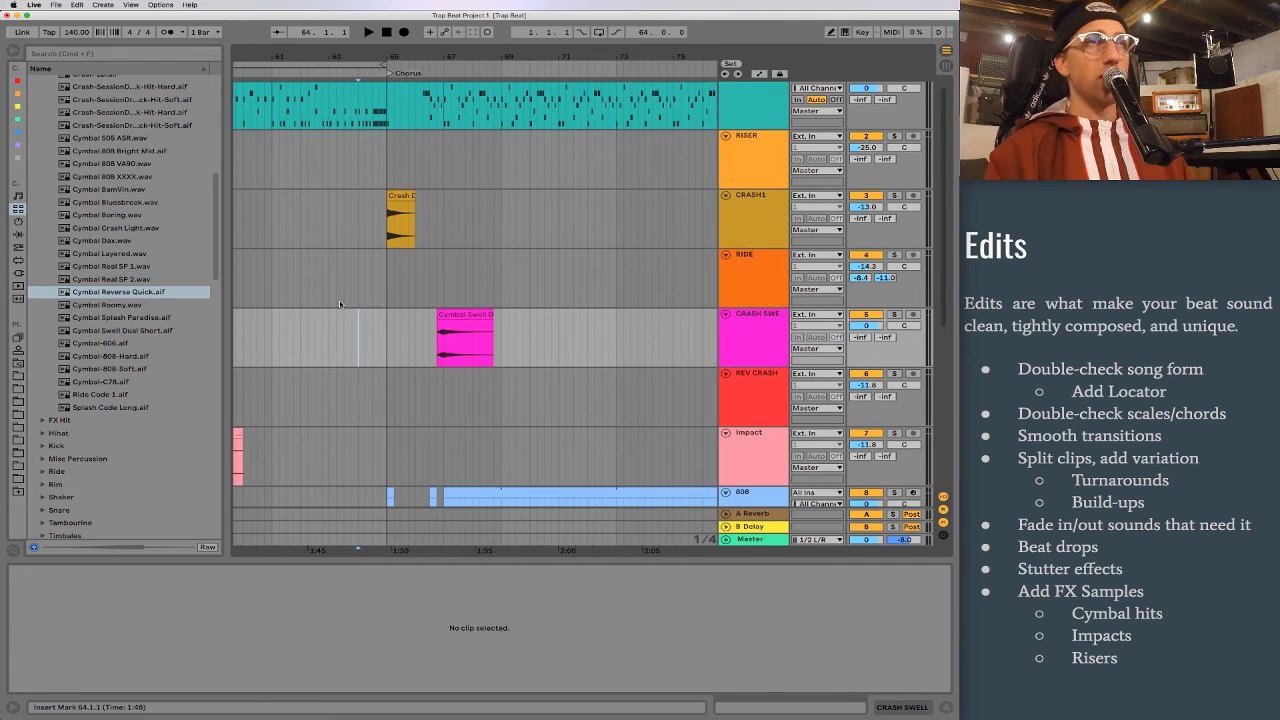
{"action": "key", "text": "space"}
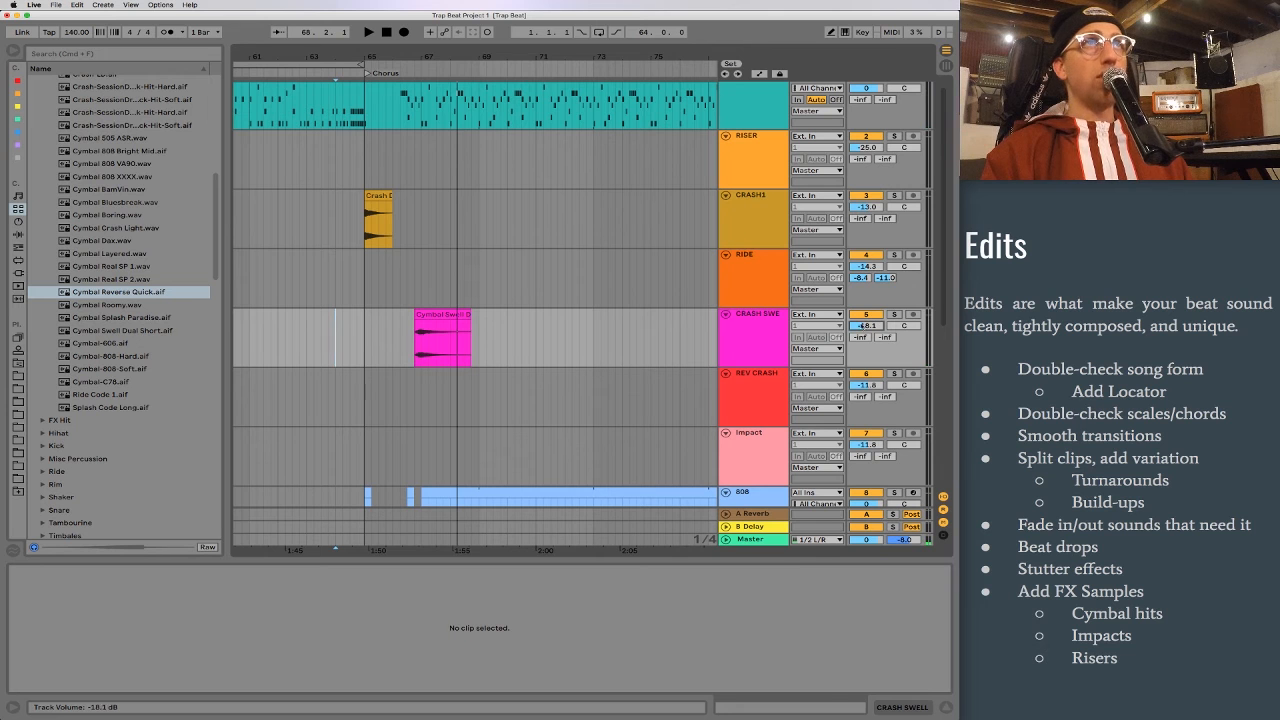
Step: Copy the Cymatics Riser 14 clip to the end of the second verse, starting at 59.2.3 and running into the second chorus
{"action": "left_click_drag", "start_coordinate": [289, 56], "coordinate": [290, 22]}
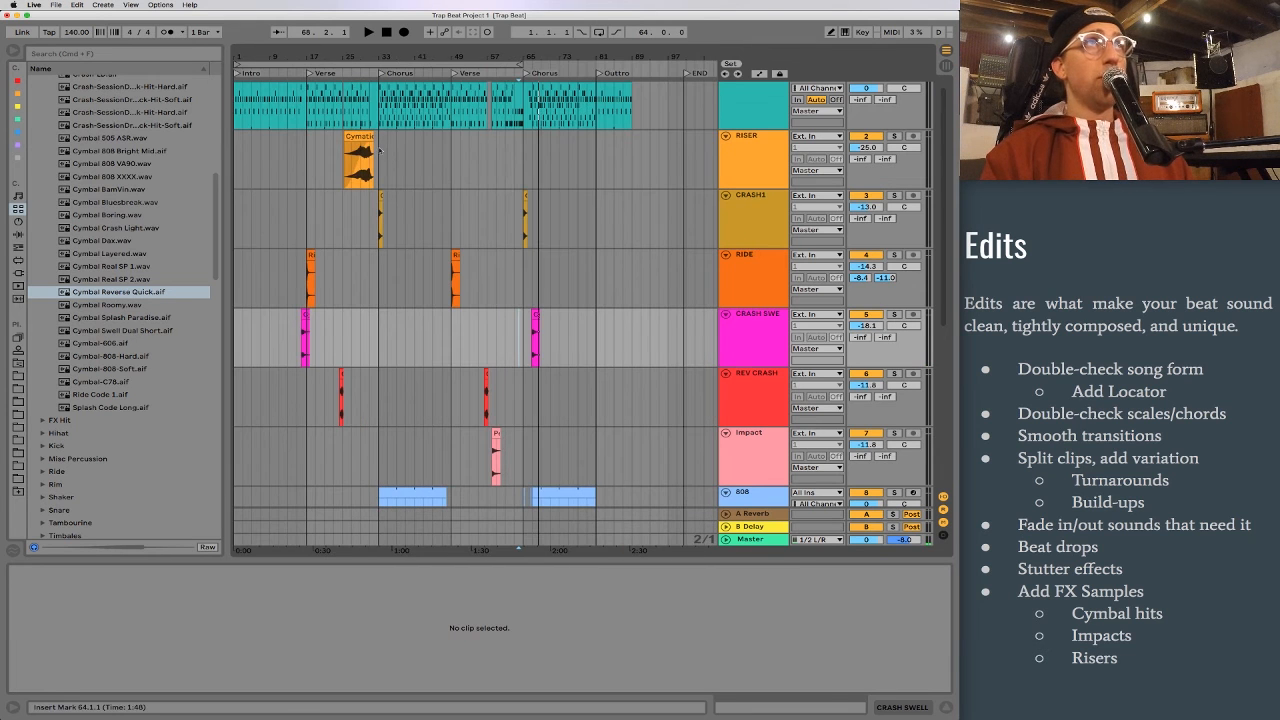
{"action": "left_click_drag", "start_coordinate": [359, 137], "coordinate": [508, 151]}
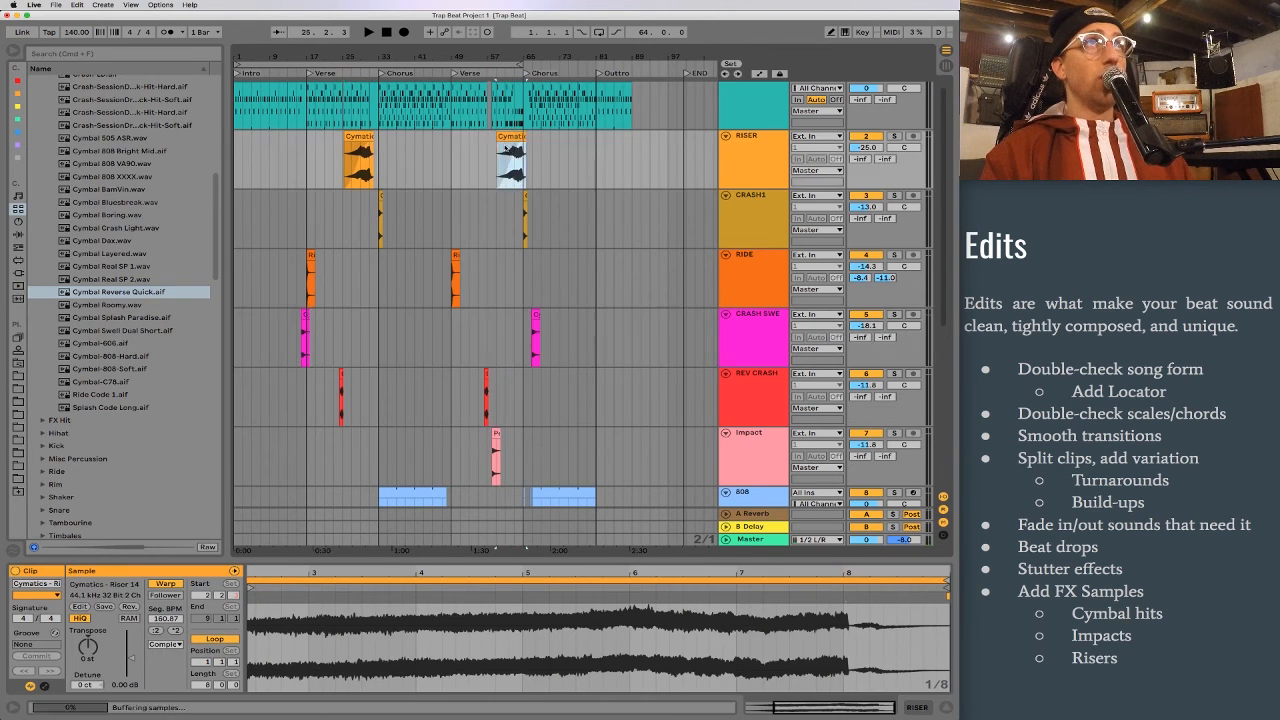
{"action": "scroll", "coordinate": [510, 149], "scroll_direction": "down", "scroll_amount": 1}
{"action": "left_click_drag", "start_coordinate": [518, 49], "coordinate": [508, 106]}
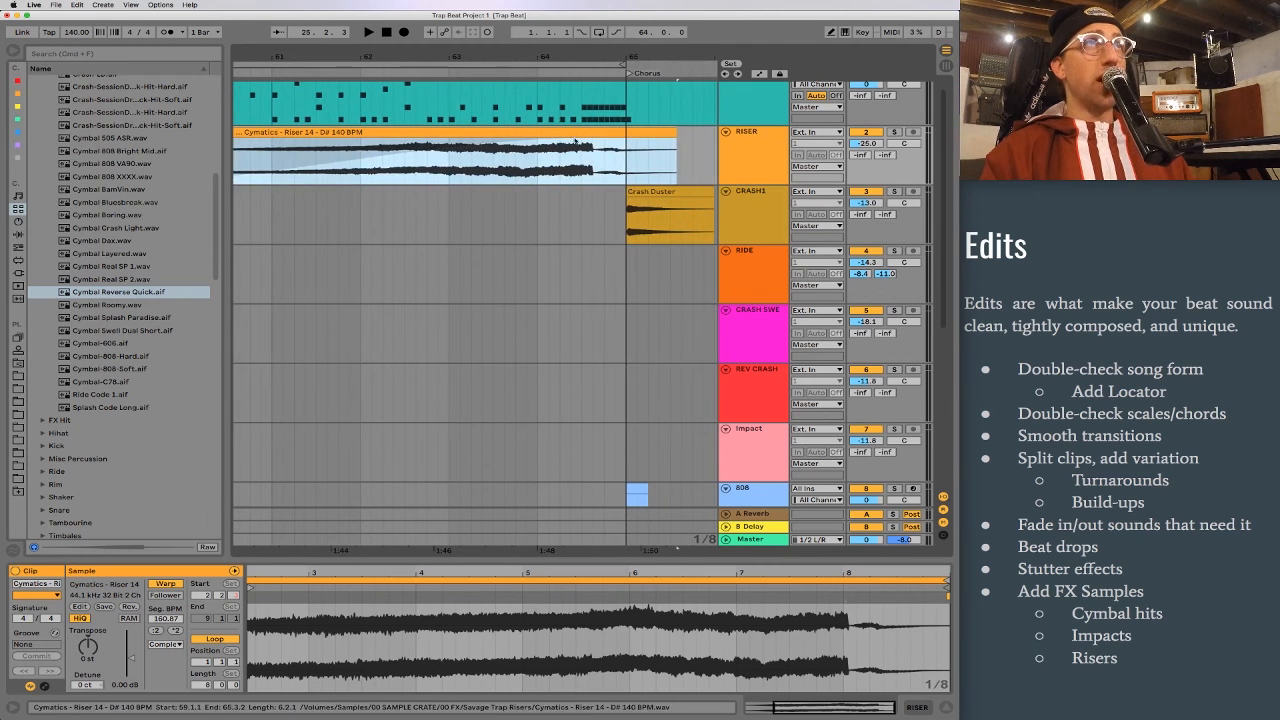
{"action": "left_click_drag", "start_coordinate": [588, 132], "coordinate": [621, 141]}
Step: Trim the copied riser clip's start to bar 61 and play the build-up into the second chorus from 60.4.1
{"action": "left_click_drag", "start_coordinate": [244, 58], "coordinate": [306, 58]}
{"action": "left_click_drag", "start_coordinate": [260, 150], "coordinate": [310, 150]}
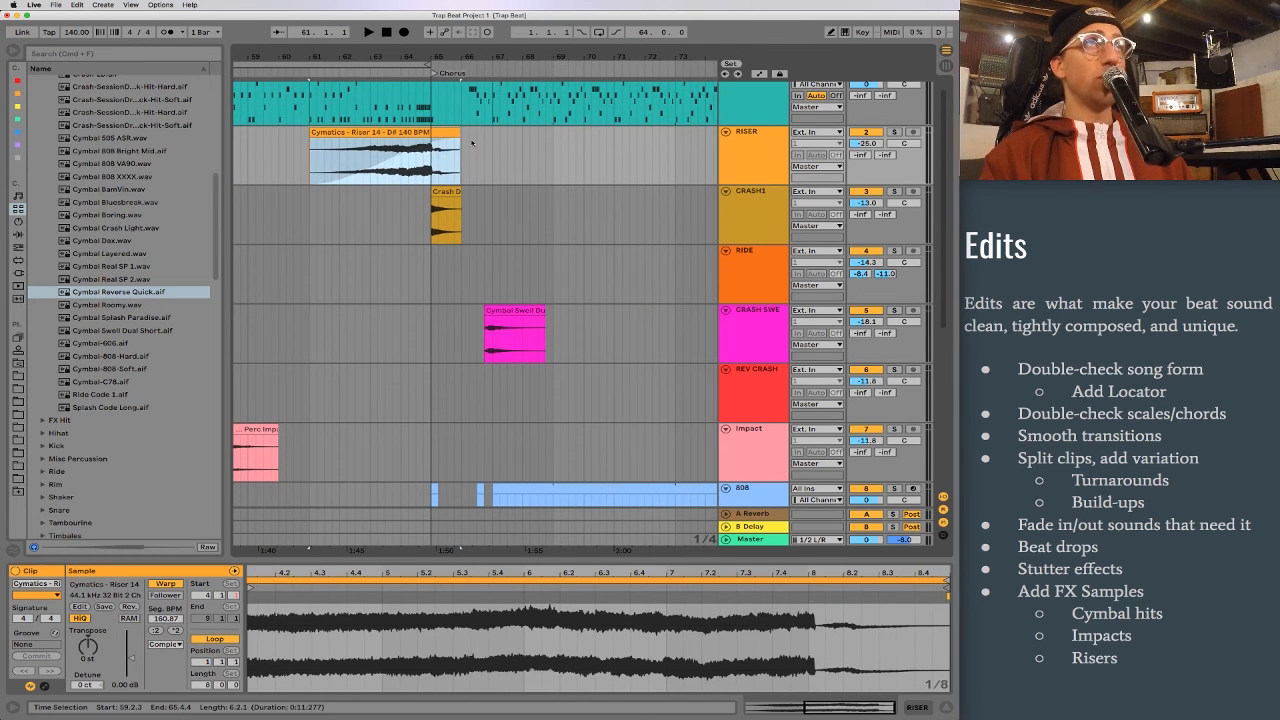
{"action": "left_click_drag", "start_coordinate": [455, 140], "coordinate": [428, 144]}
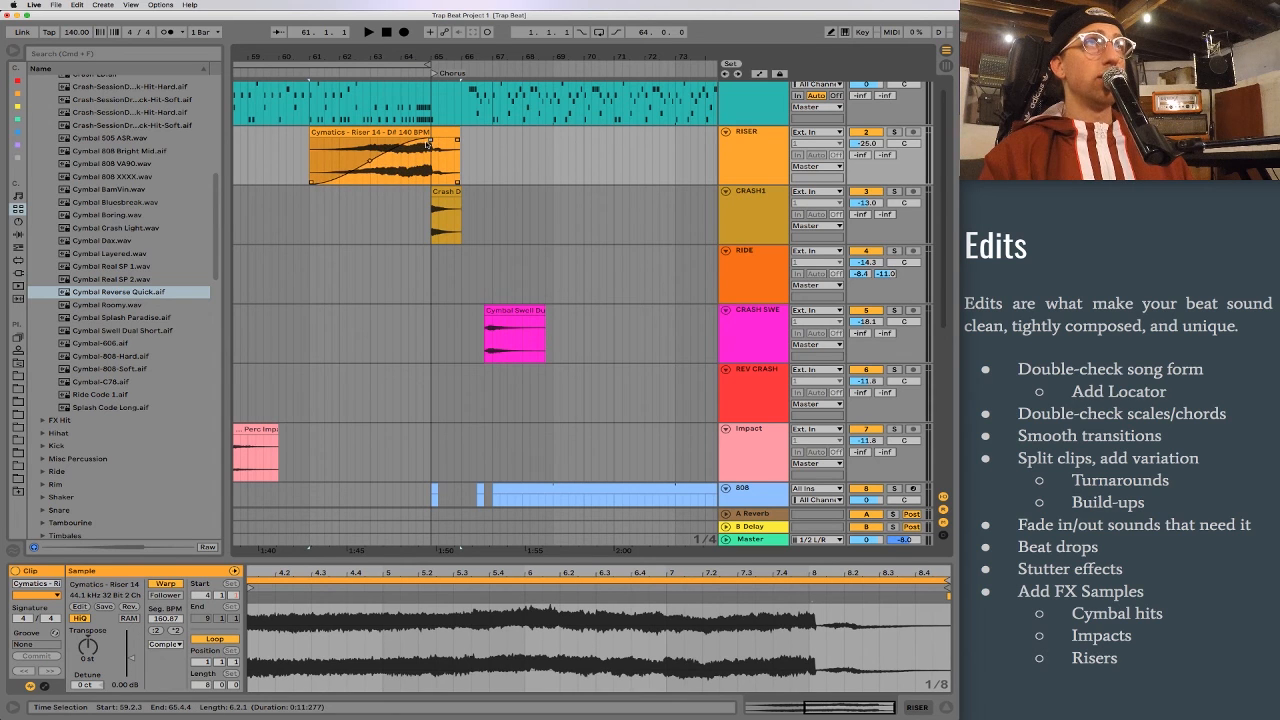
{"action": "left_click", "coordinate": [305, 152]}
{"action": "key", "text": "space"}
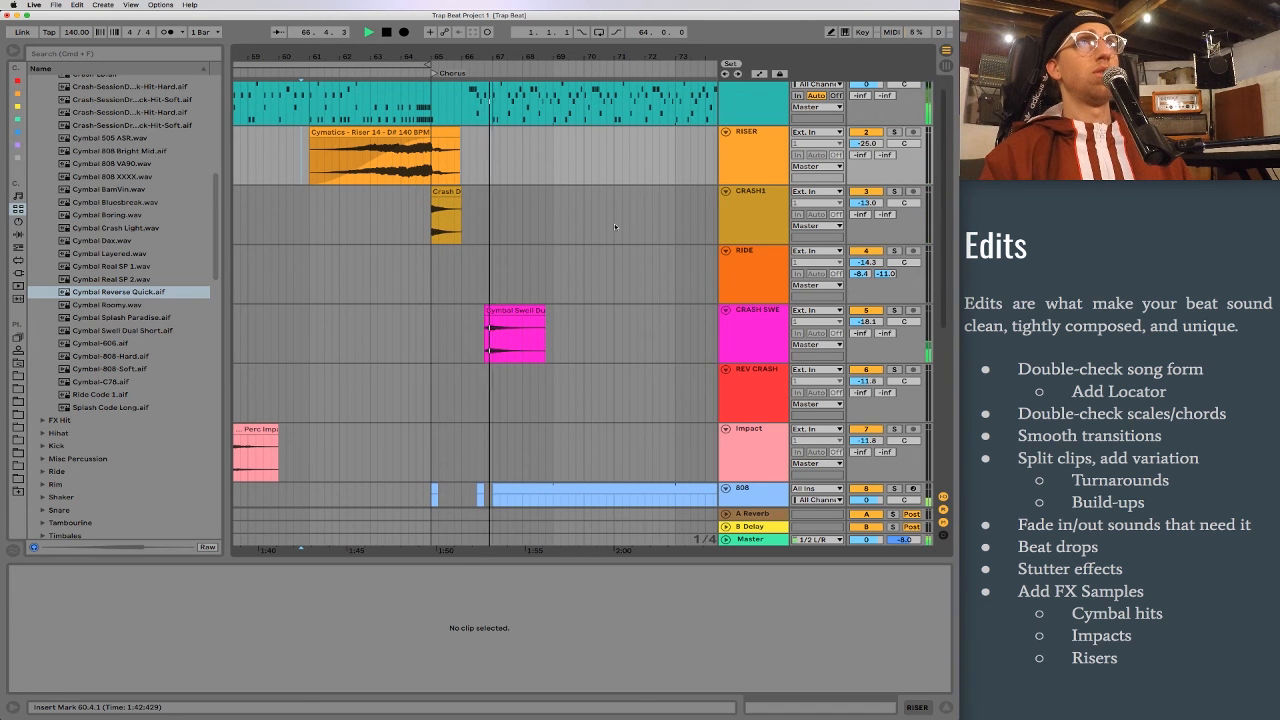
Step: Stop playback, set the CRASH SWELL track volume to -10.4 dB and delete the swell clip in the second chorus
{"action": "scroll", "coordinate": [663, 249], "scroll_direction": "up", "scroll_amount": 1}
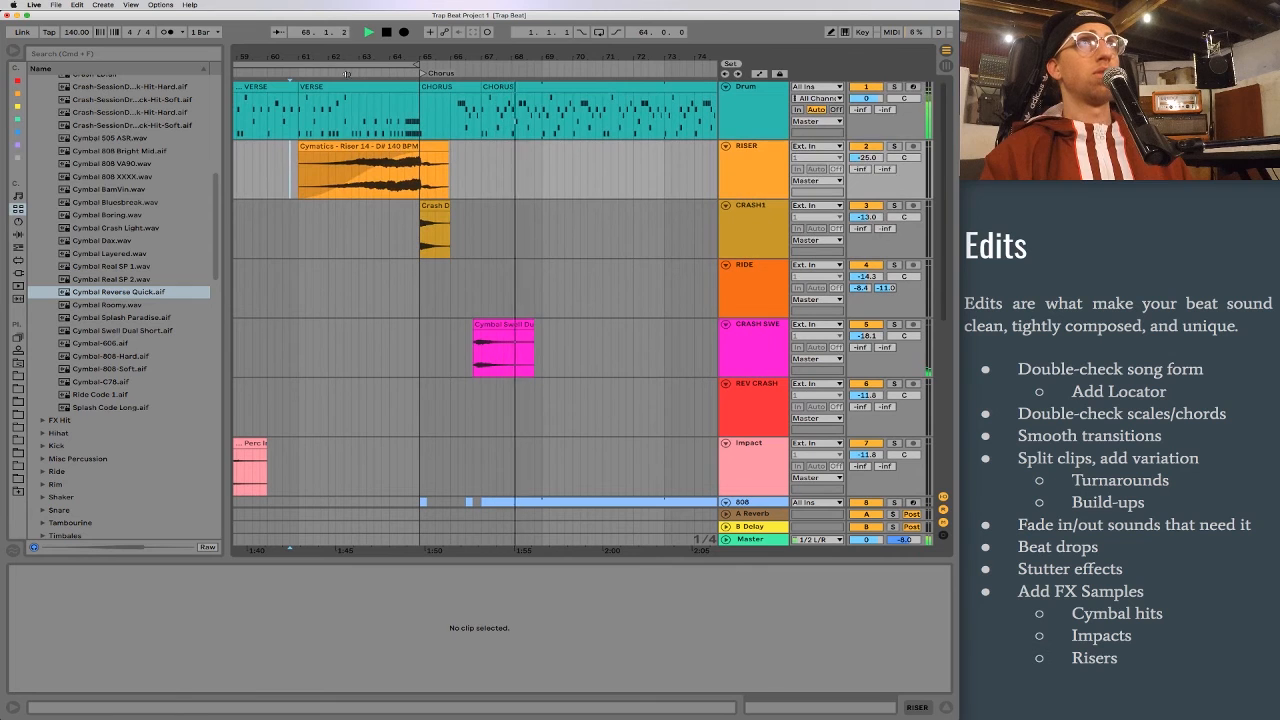
{"action": "left_click", "coordinate": [484, 331]}
{"action": "key", "text": "space"}
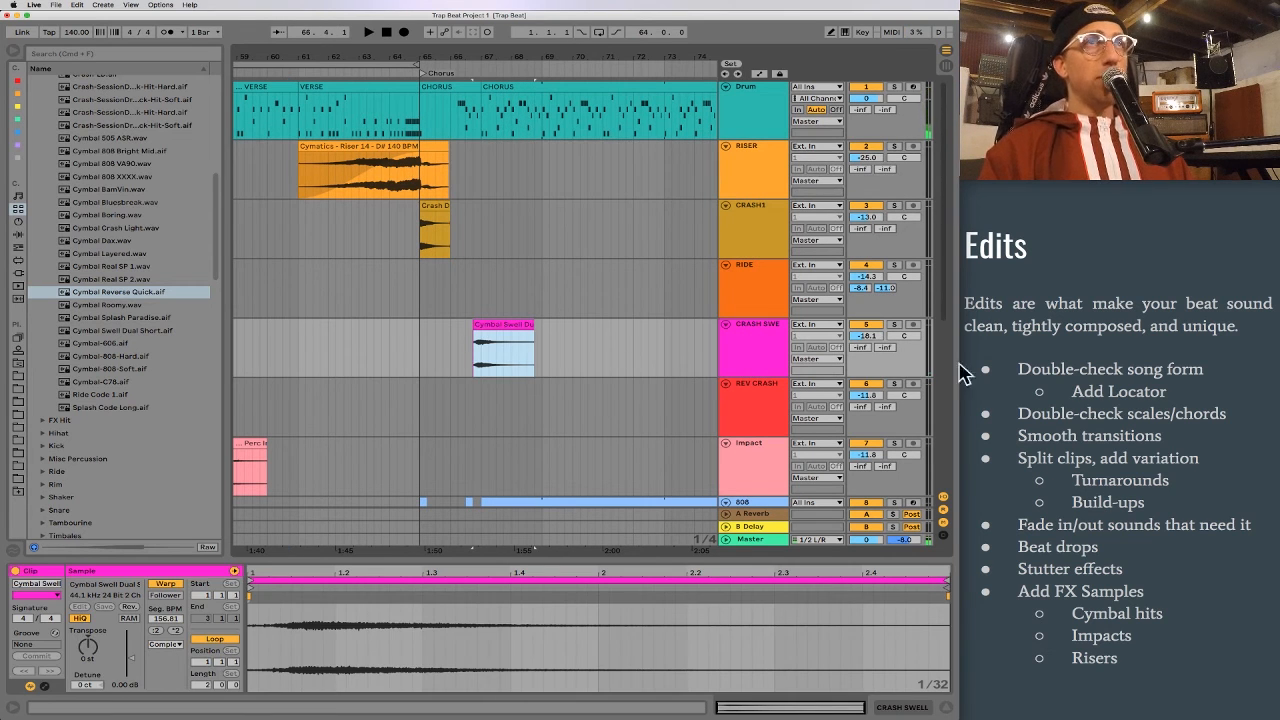
{"action": "left_click_drag", "start_coordinate": [862, 336], "coordinate": [862, 341]}
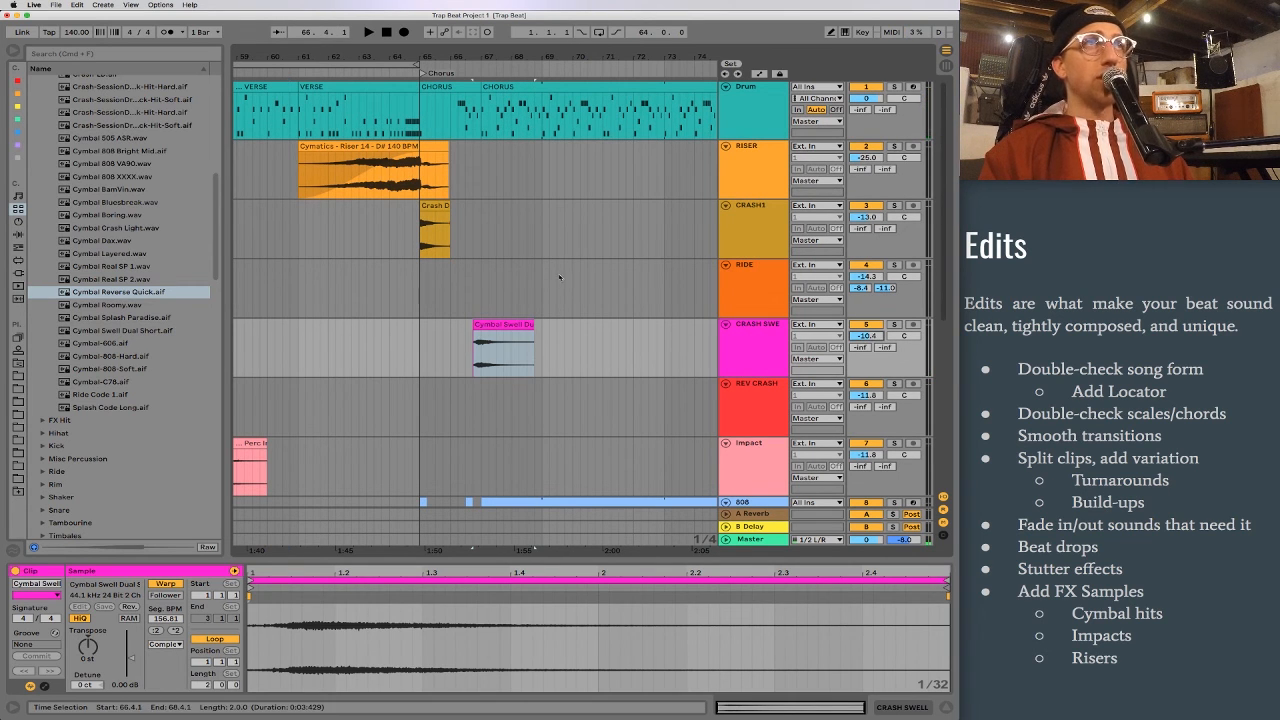
{"action": "key", "text": "Delete"}
Step: Play the intro-to-verse transition from bar 14 to check the cymbal swell's level and timing
{"action": "left_click_drag", "start_coordinate": [306, 67], "coordinate": [504, 52]}
{"action": "left_click_drag", "start_coordinate": [285, 55], "coordinate": [466, 400]}
{"action": "left_click", "coordinate": [440, 347]}
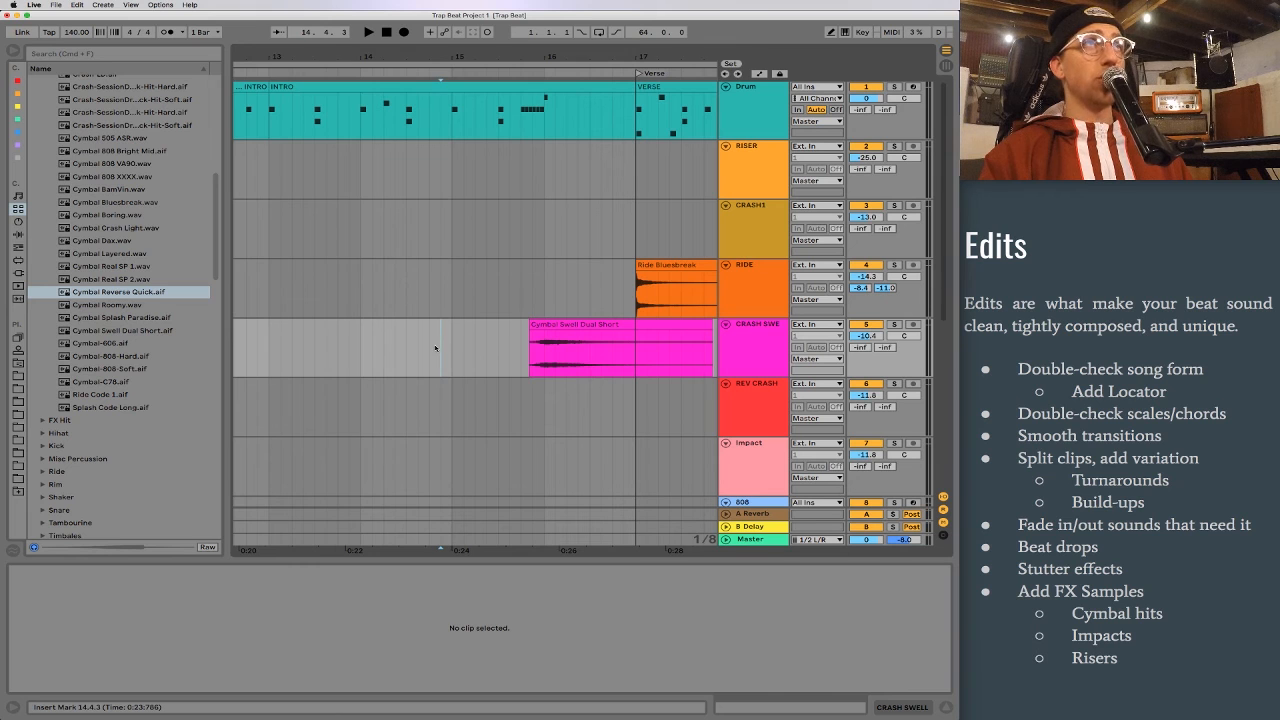
{"action": "key", "text": "space"}
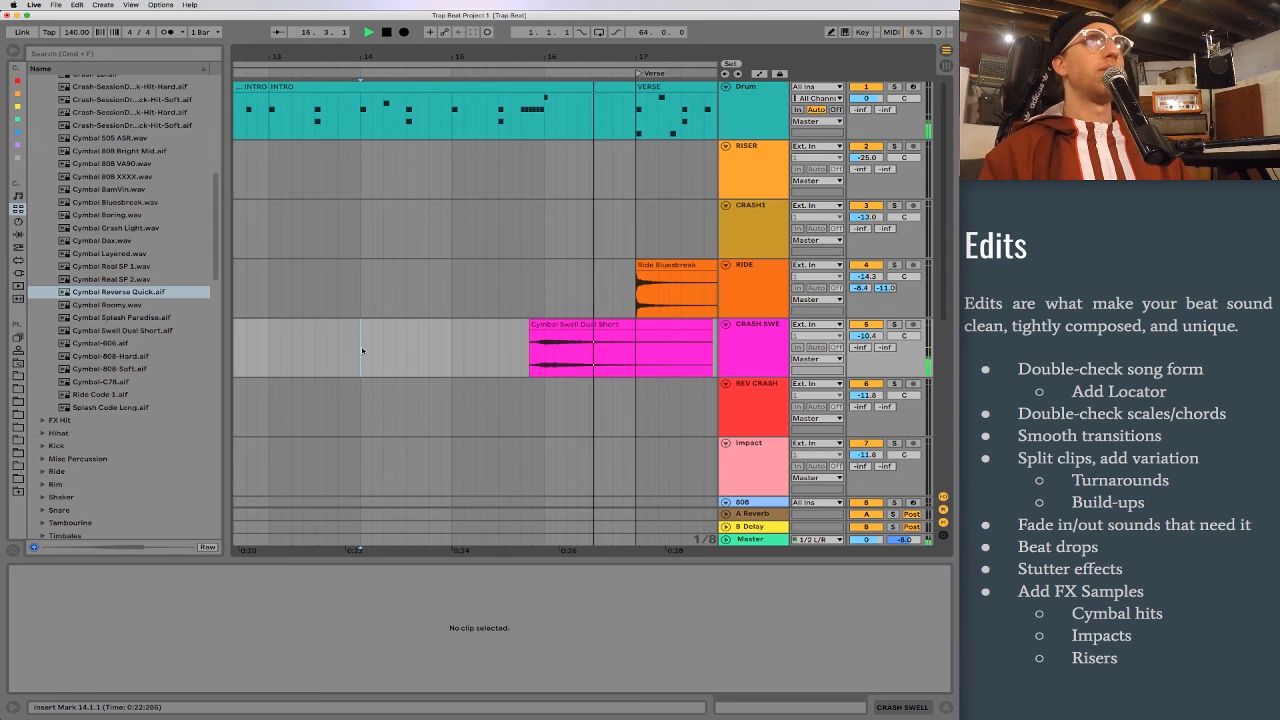
{"action": "key", "text": "space"}
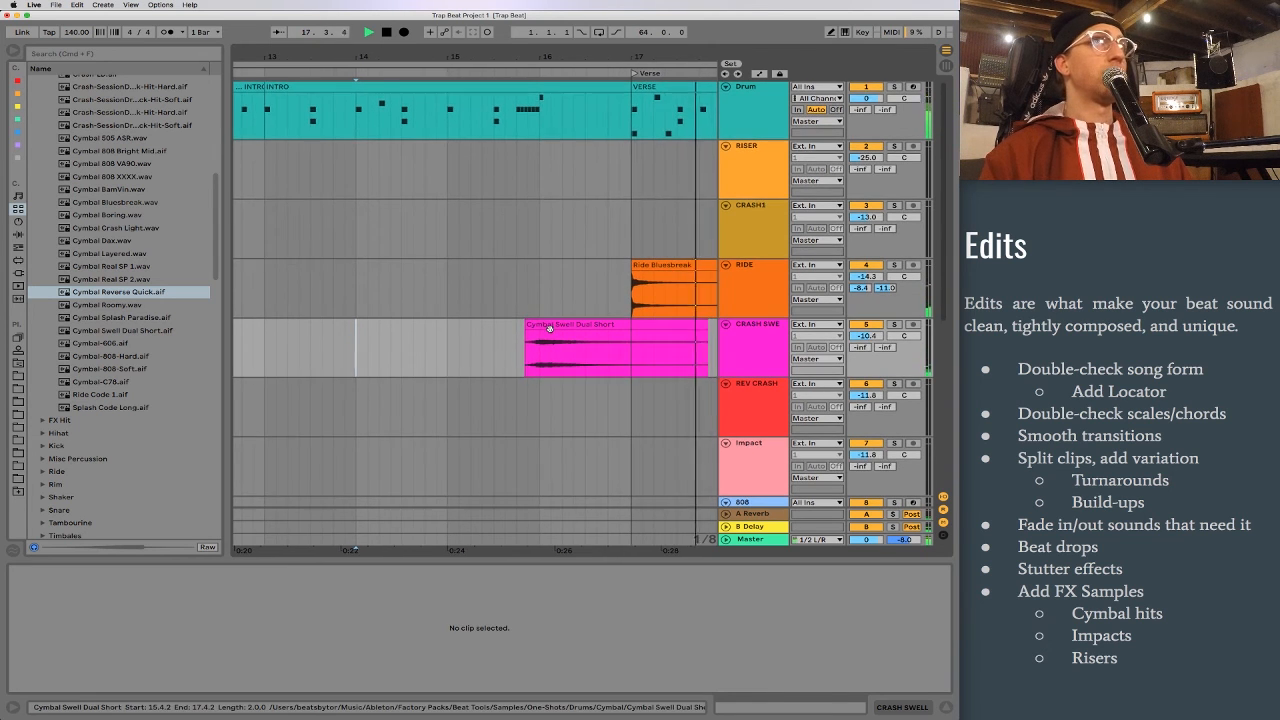
Step: Move the cymbal swell clip about a bar later to start just before bar 17, and play the transition into the verse from 15.2.3
{"action": "scroll", "coordinate": [546, 325], "scroll_direction": "right", "scroll_amount": 2}
{"action": "left_click_drag", "start_coordinate": [471, 325], "coordinate": [559, 325]}
{"action": "left_click", "coordinate": [405, 337]}
{"action": "key", "text": "space"}
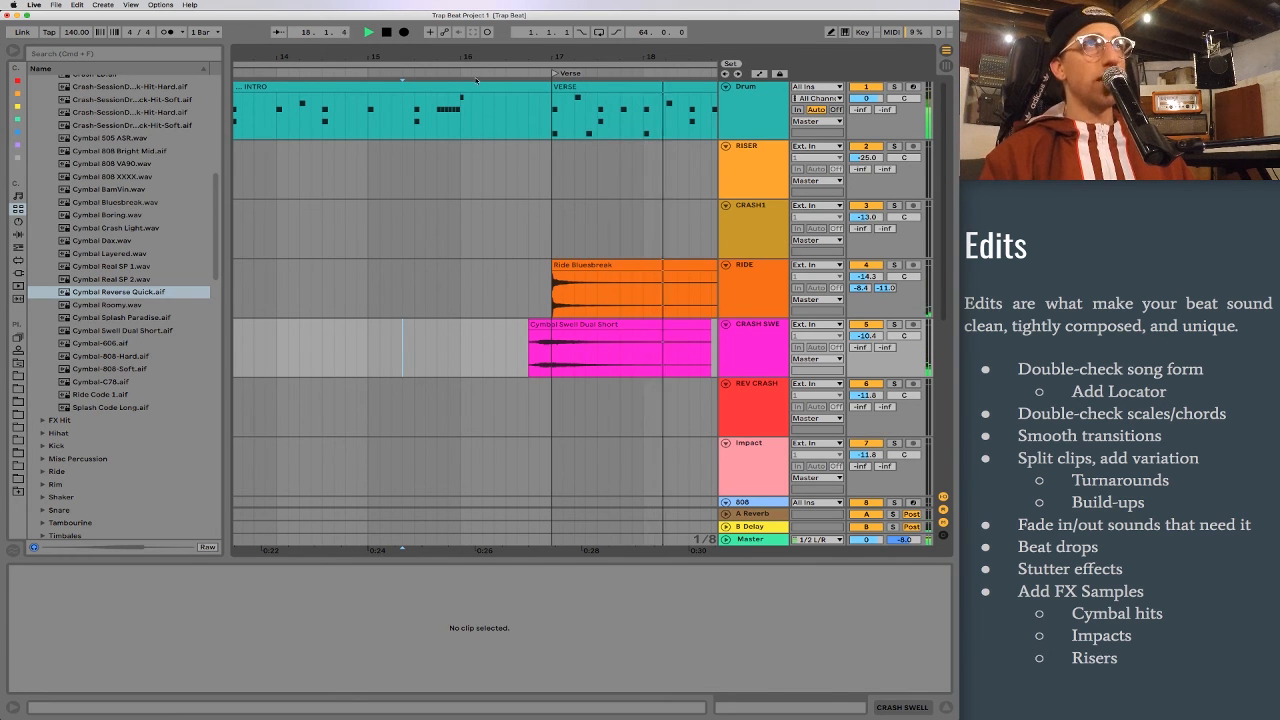
{"action": "scroll", "coordinate": [529, 334], "scroll_direction": "down", "scroll_amount": 10}
{"action": "key", "text": "space"}
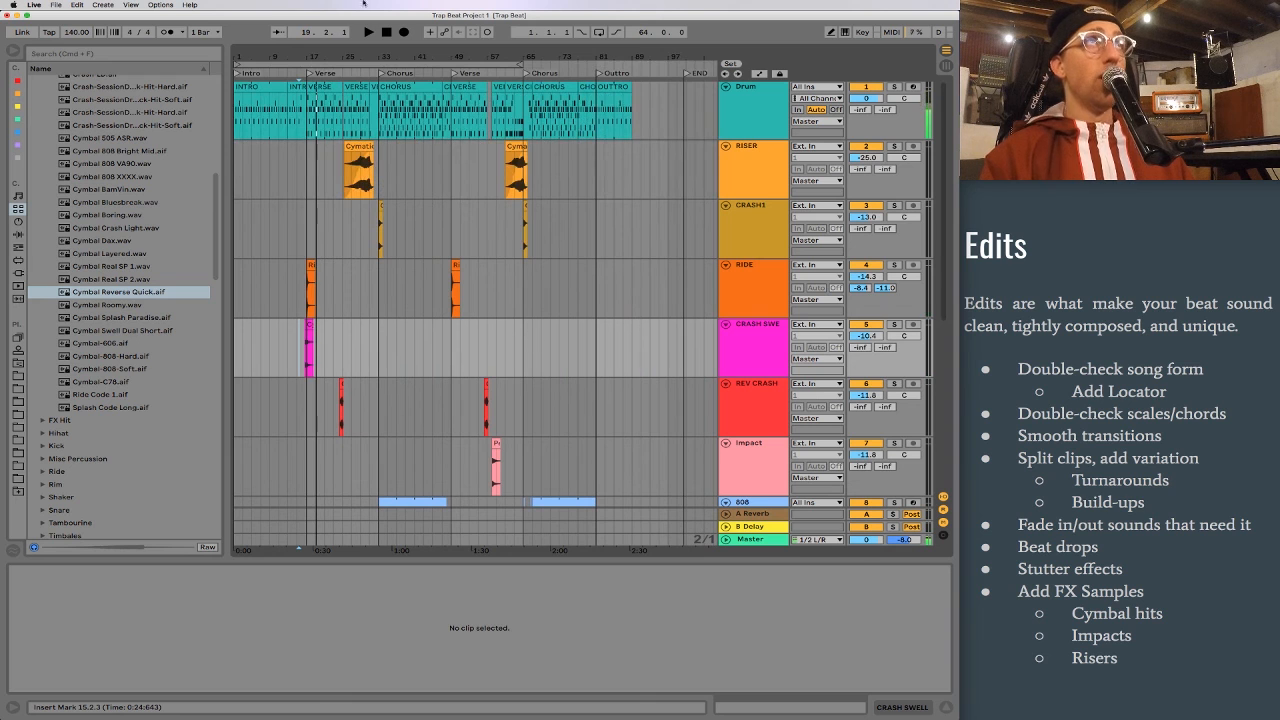
{"action": "left_click", "coordinate": [1128, 406]}
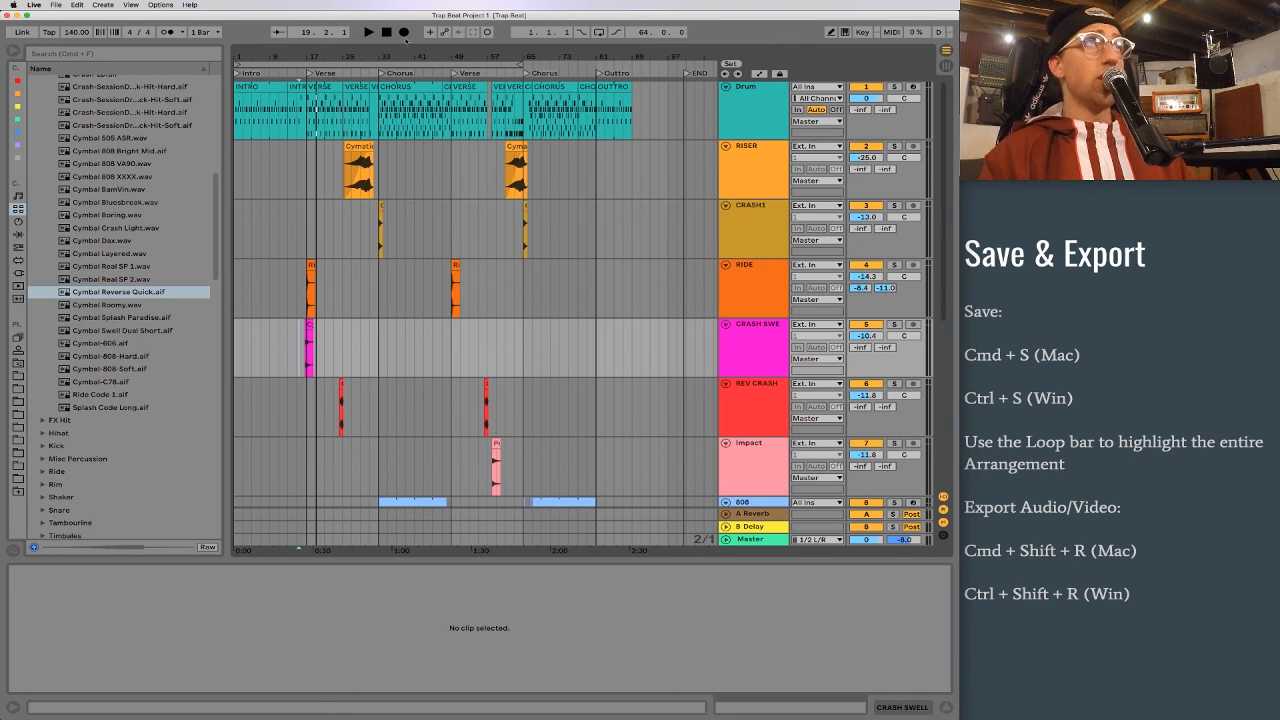
Step: Extend the loop brace from 1.1.1 to the END locator with a length of 99.2.0 and select the entire arrangement within it
{"action": "left_click", "coordinate": [358, 63]}
{"action": "left_click_drag", "start_coordinate": [519, 64], "coordinate": [585, 140]}
{"action": "mouse_move", "coordinate": [586, 66]}
{"action": "left_mouse_down"}
{"action": "mouse_move", "coordinate": [521, 73]}
{"action": "mouse_move", "coordinate": [519, 60]}
{"action": "mouse_move", "coordinate": [474, 74]}
{"action": "mouse_move", "coordinate": [519, 76]}
{"action": "left_mouse_up"}
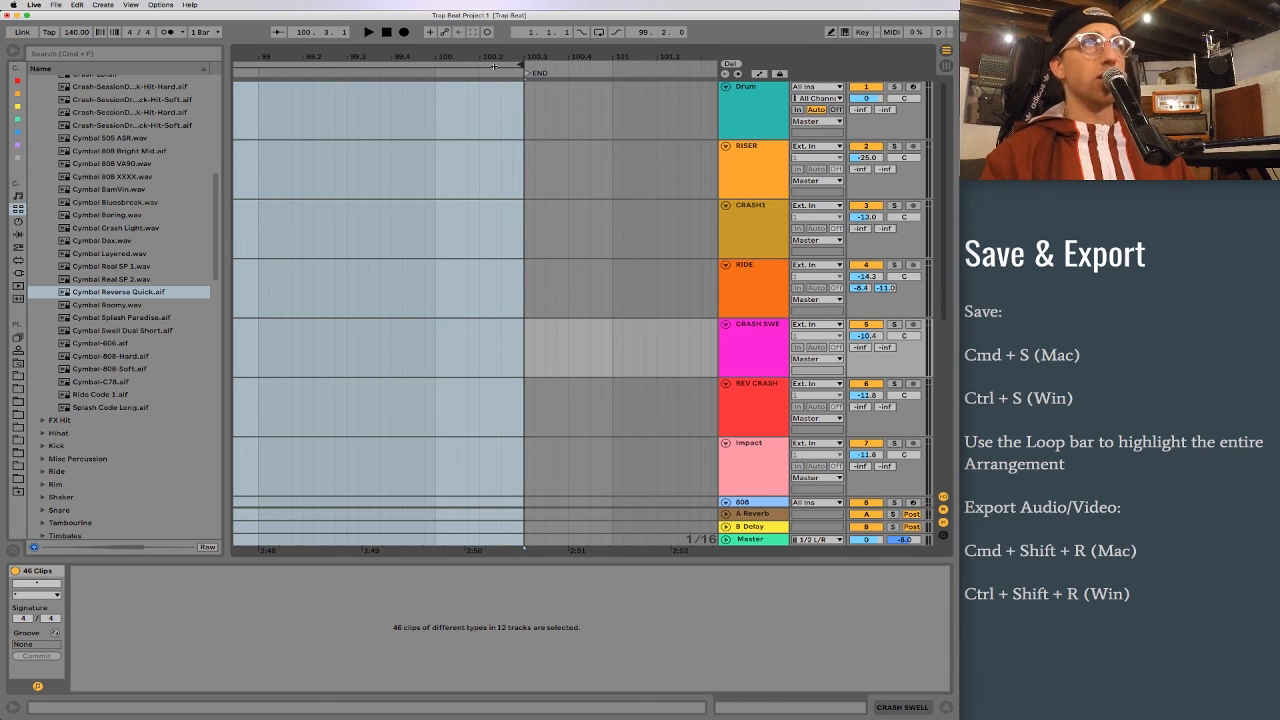
{"action": "key", "text": "z"}
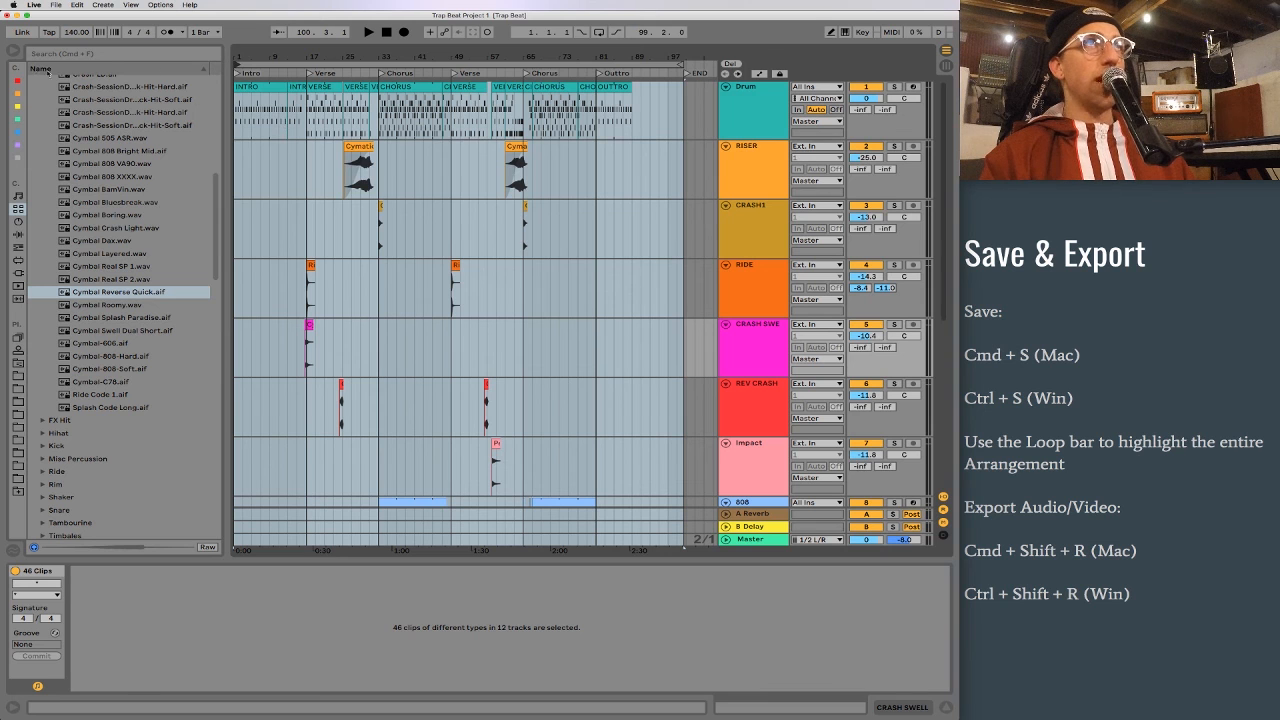
{"action": "left_click", "coordinate": [450, 63]}
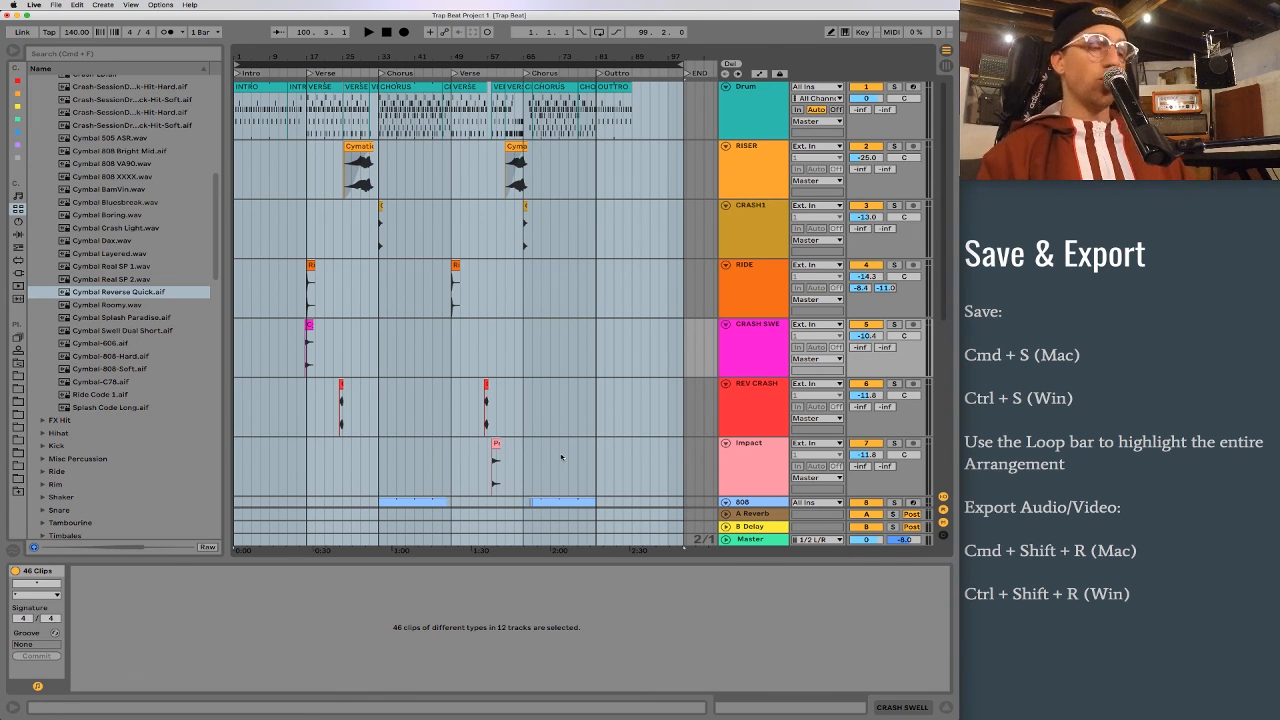
Step: Set up the Master audio export as MP3 only, with PCM encoding off, and proceed to saving the file
{"action": "key", "text": "super+shift+r"}
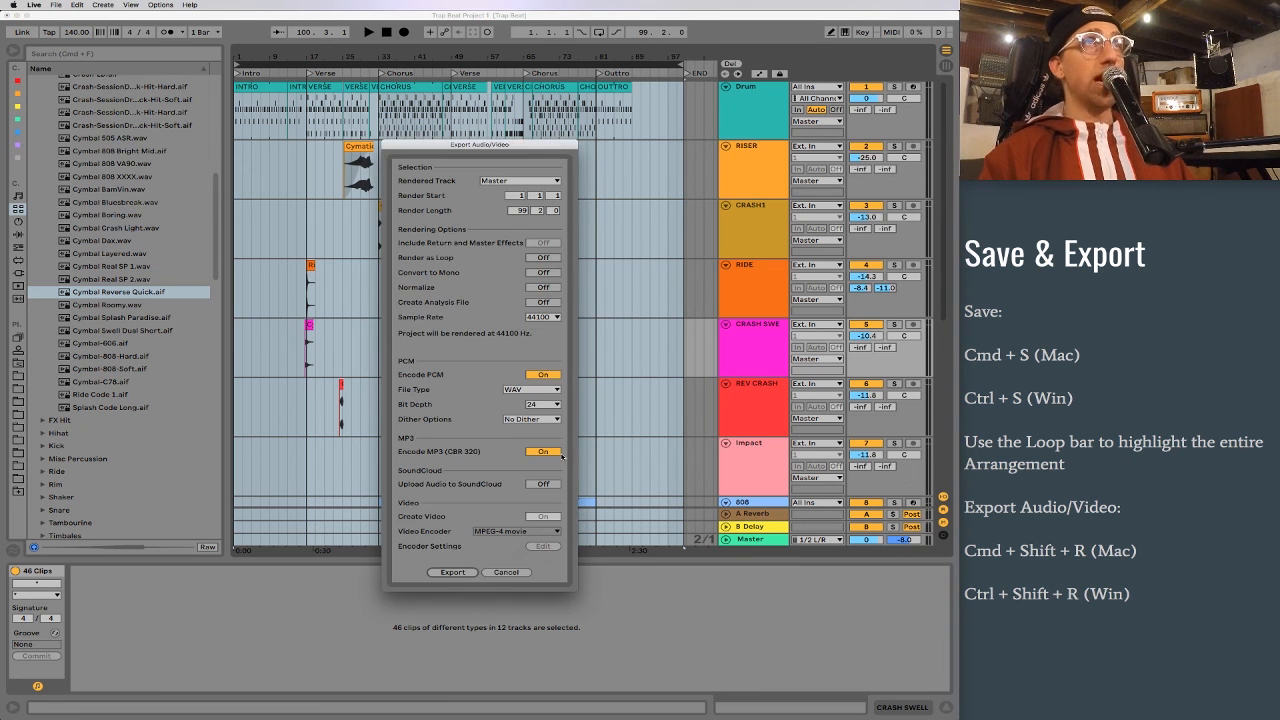
{"action": "left_click", "coordinate": [541, 375]}
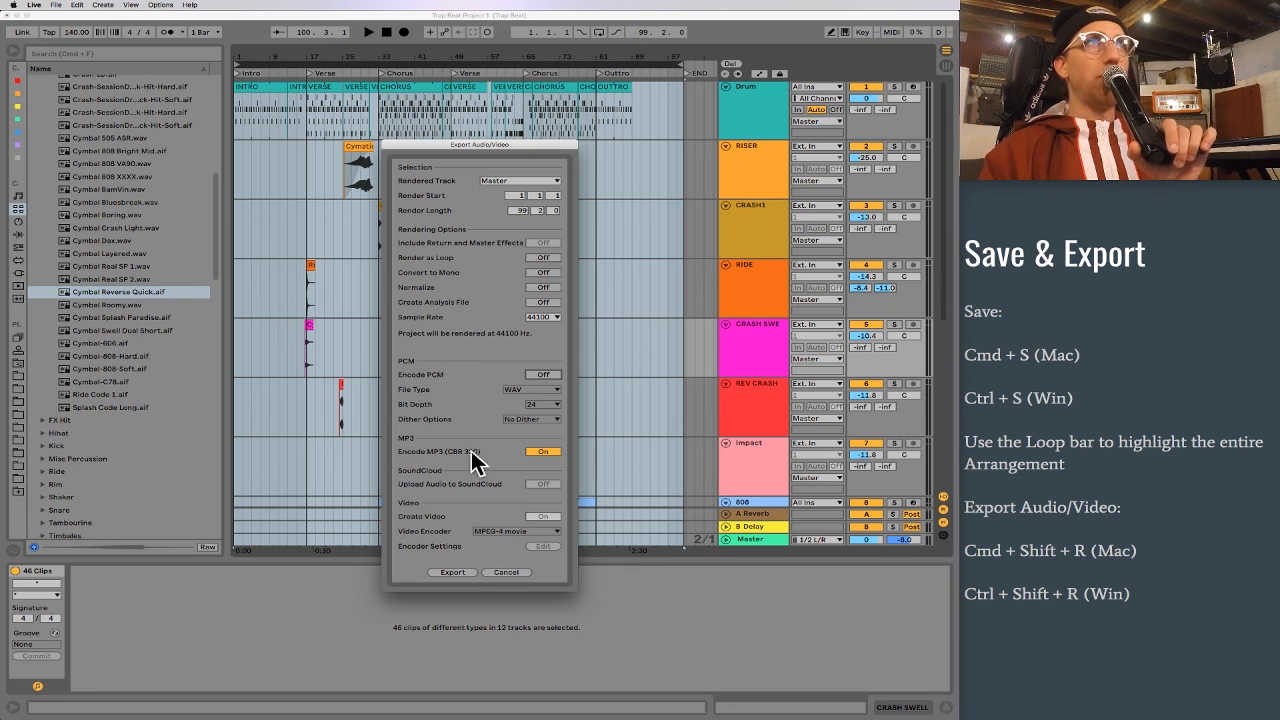
{"action": "left_click", "coordinate": [453, 572]}
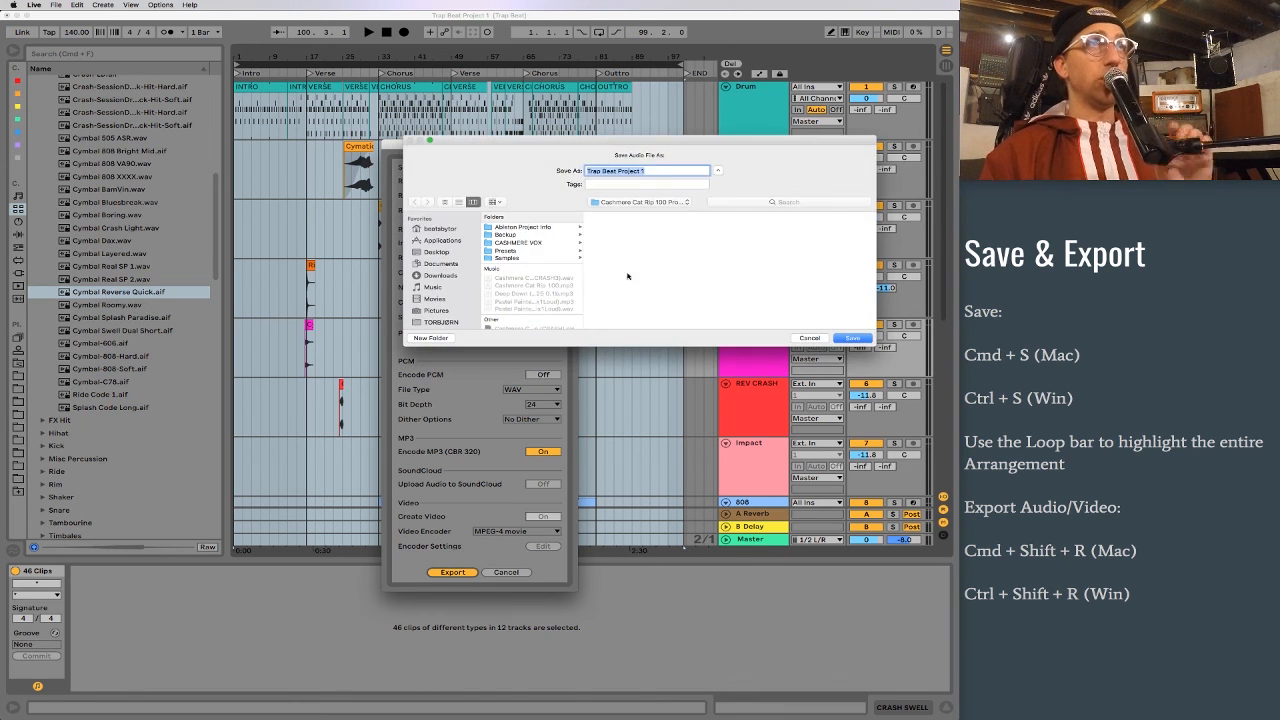
Step: Save the export as "Trap Beat Project (Edit 1)" in the Trap Beat Project folder on the Desktop and start rendering
{"action": "left_click", "coordinate": [438, 252]}
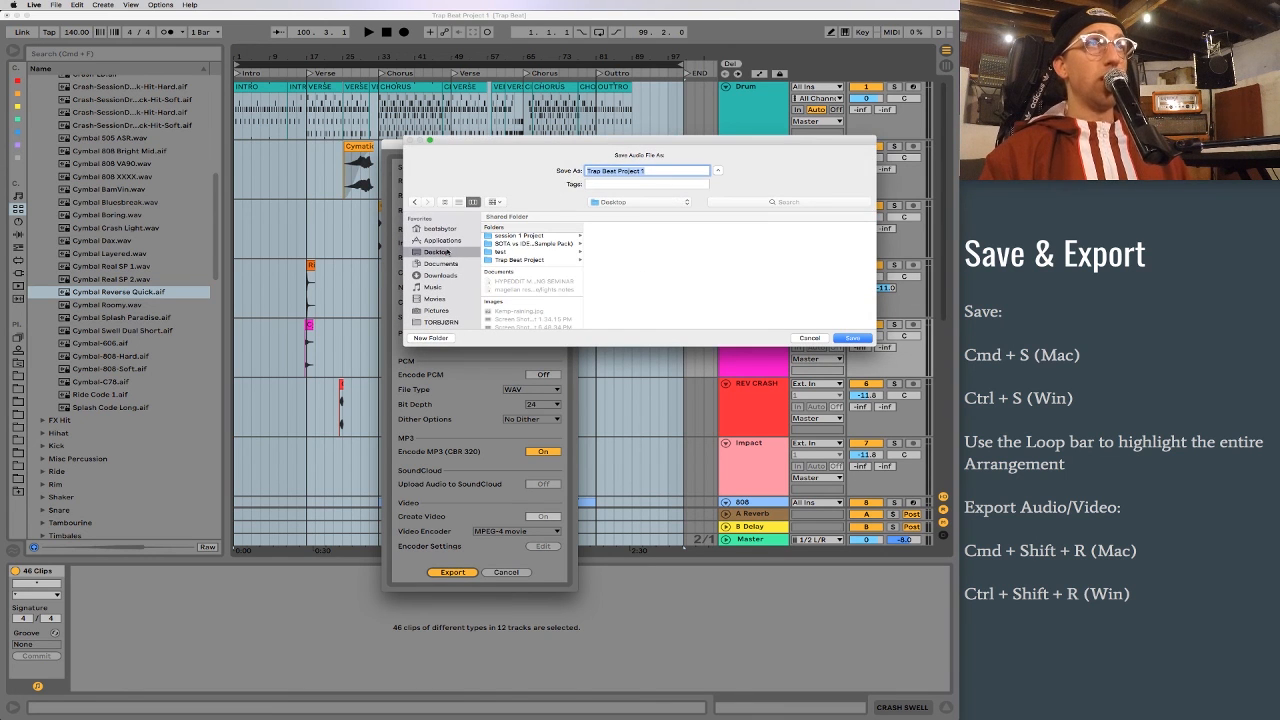
{"action": "left_click", "coordinate": [540, 261]}
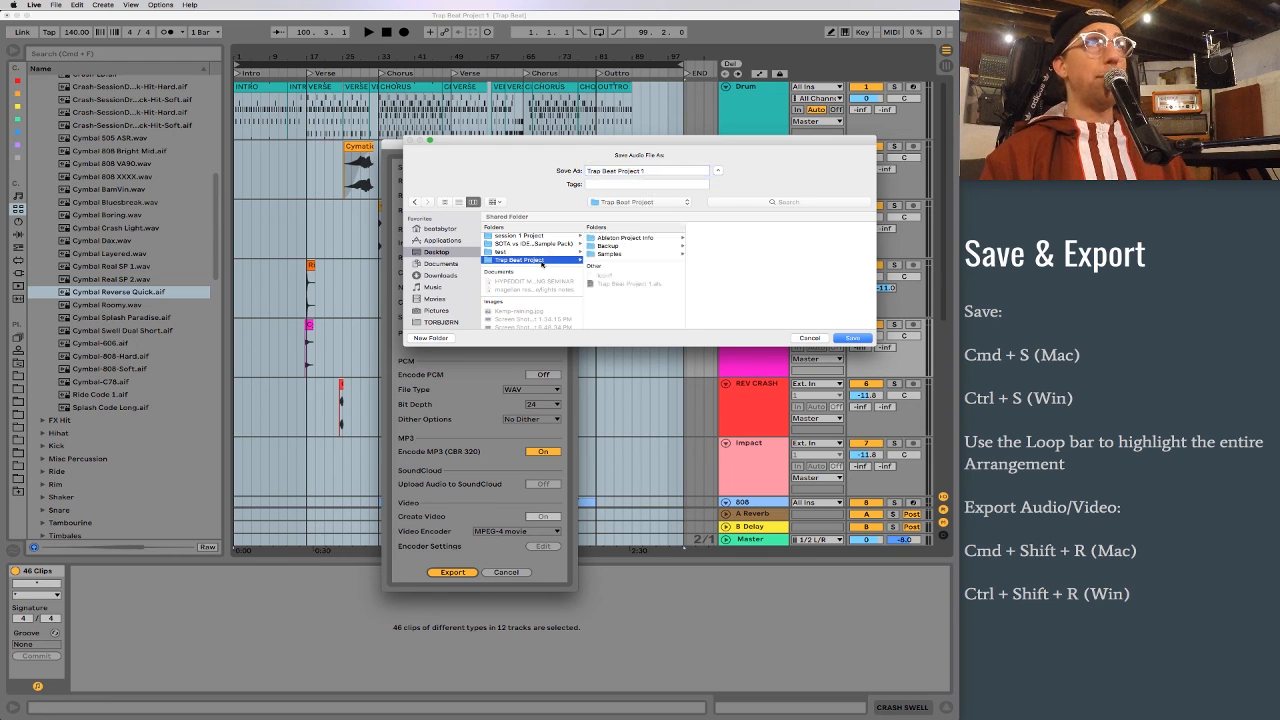
{"action": "left_click", "coordinate": [665, 170]}
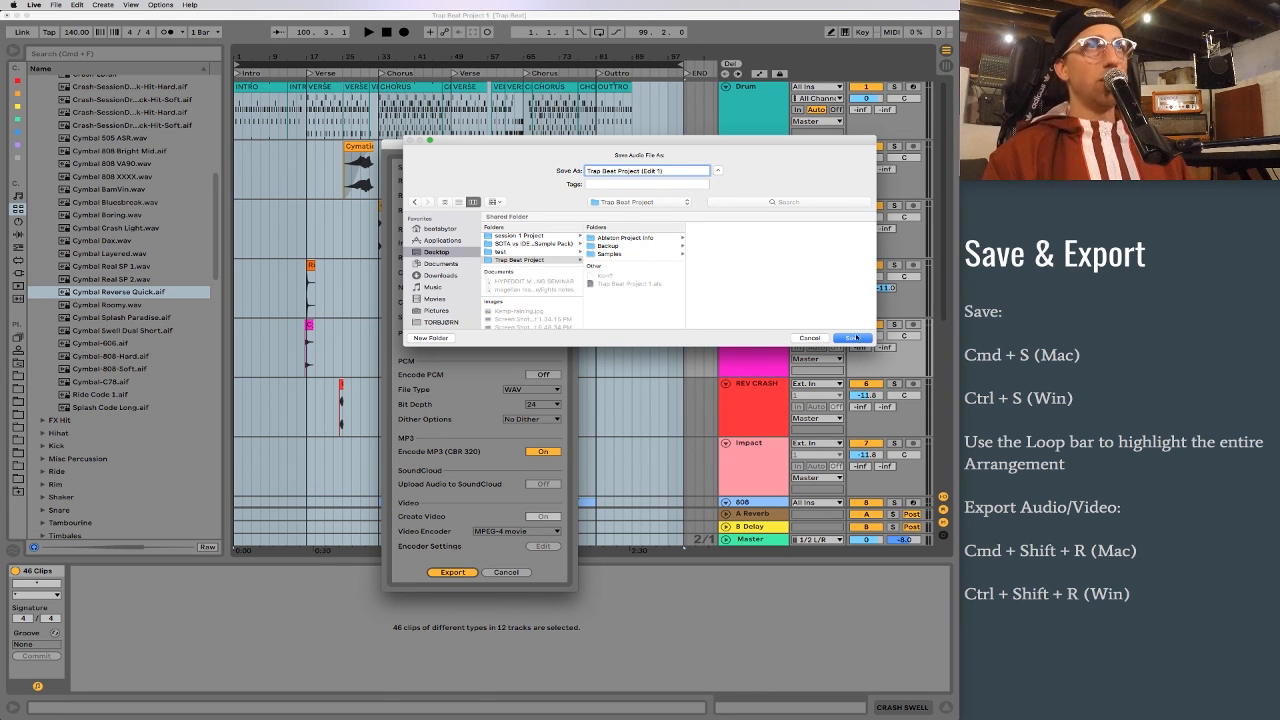
{"action": "left_click", "coordinate": [853, 338]}
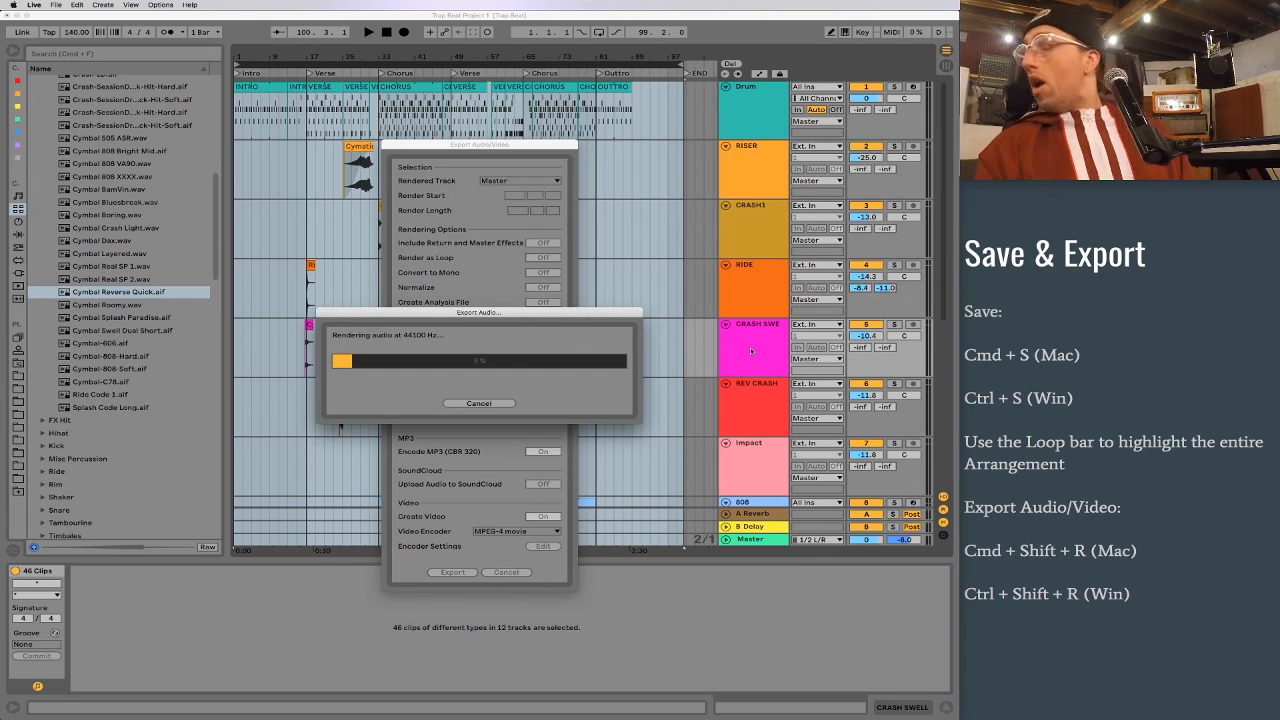